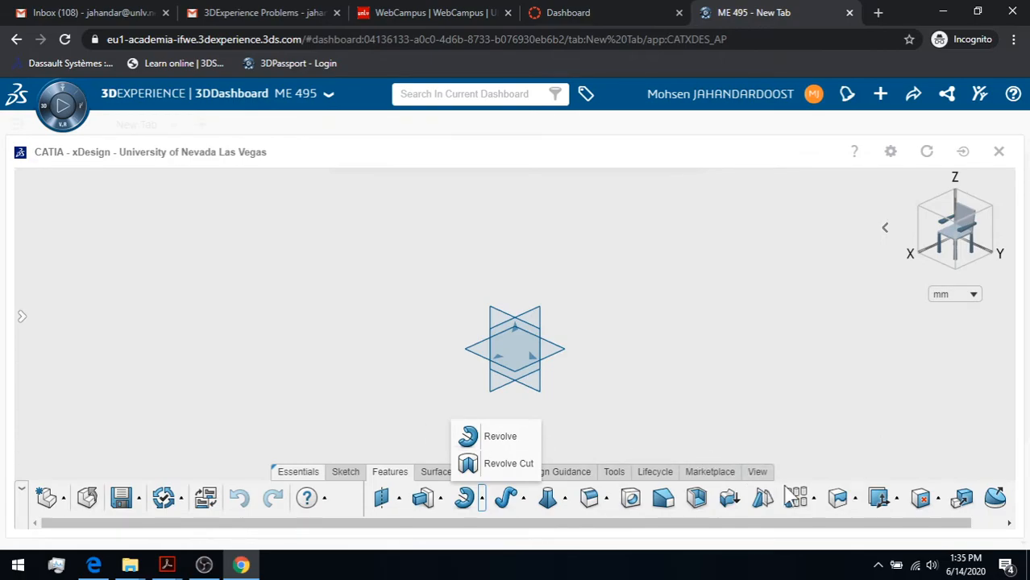
{"action": "left_click", "coordinate": [814, 512]}
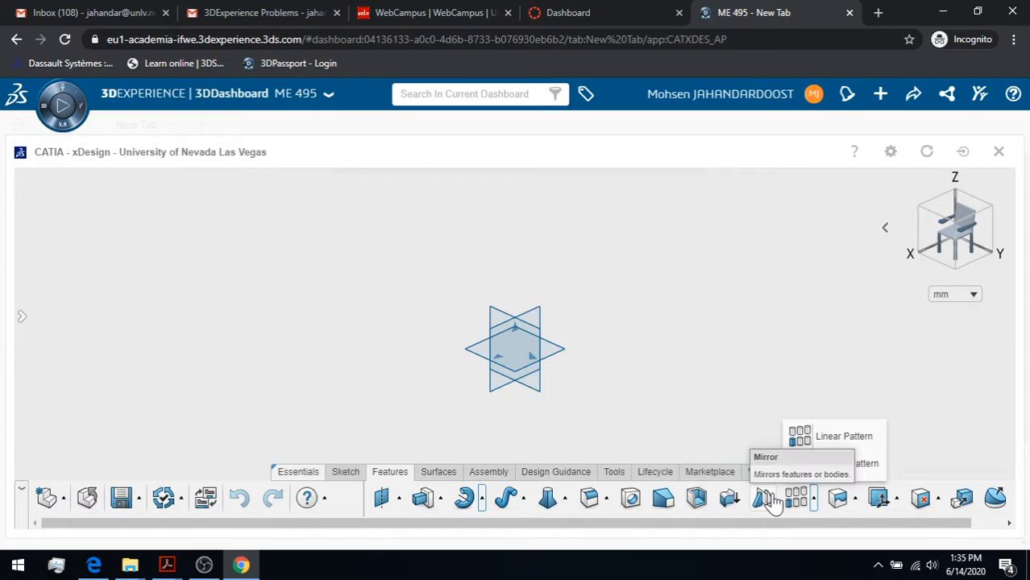
{"action": "left_click", "coordinate": [683, 394]}
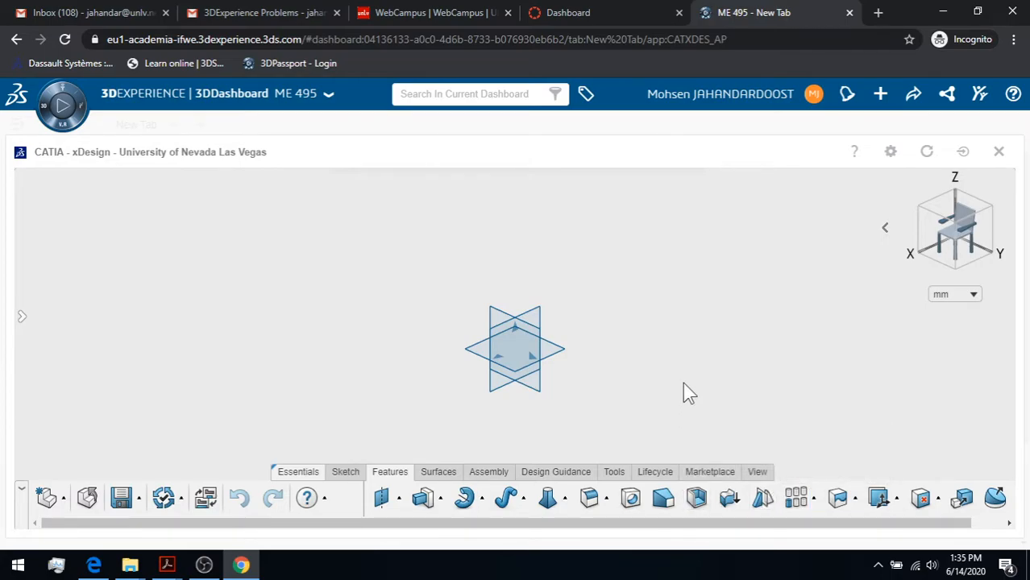
Step: Show the Design Manager tree and start a new sketch on the YZ plane
{"action": "left_click", "coordinate": [22, 319]}
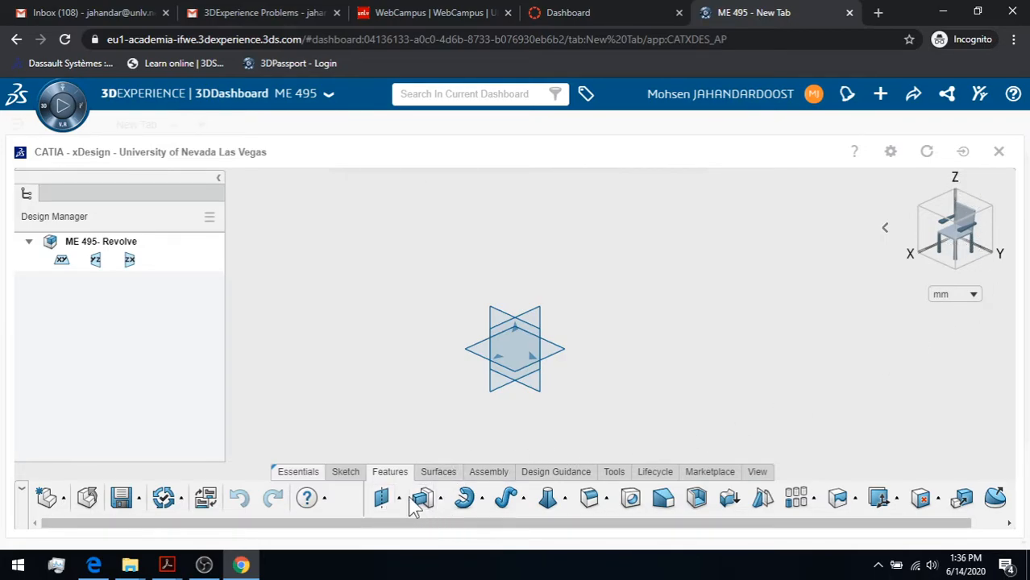
{"action": "left_click", "coordinate": [347, 473]}
{"action": "left_click", "coordinate": [377, 507]}
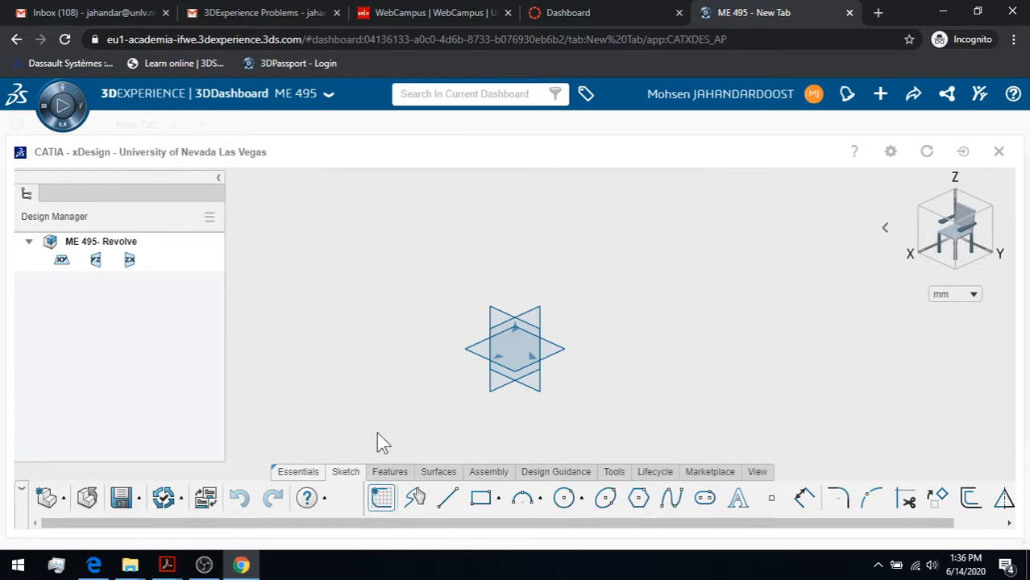
{"action": "left_click", "coordinate": [95, 260]}
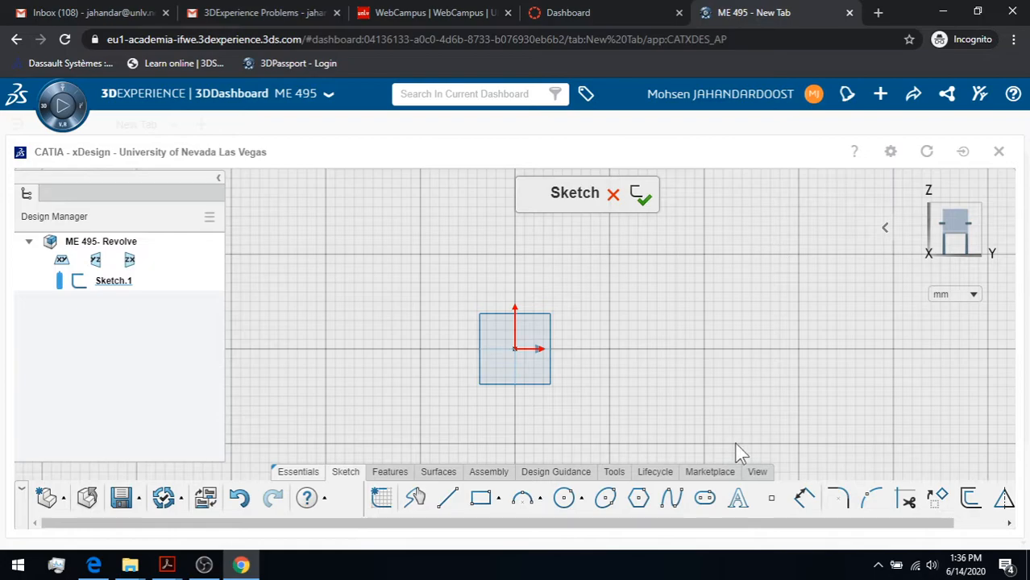
Step: Sketch an open wavy five-point spline on the positive Y side, running downward from above the origin to below it
{"action": "left_click", "coordinate": [674, 499]}
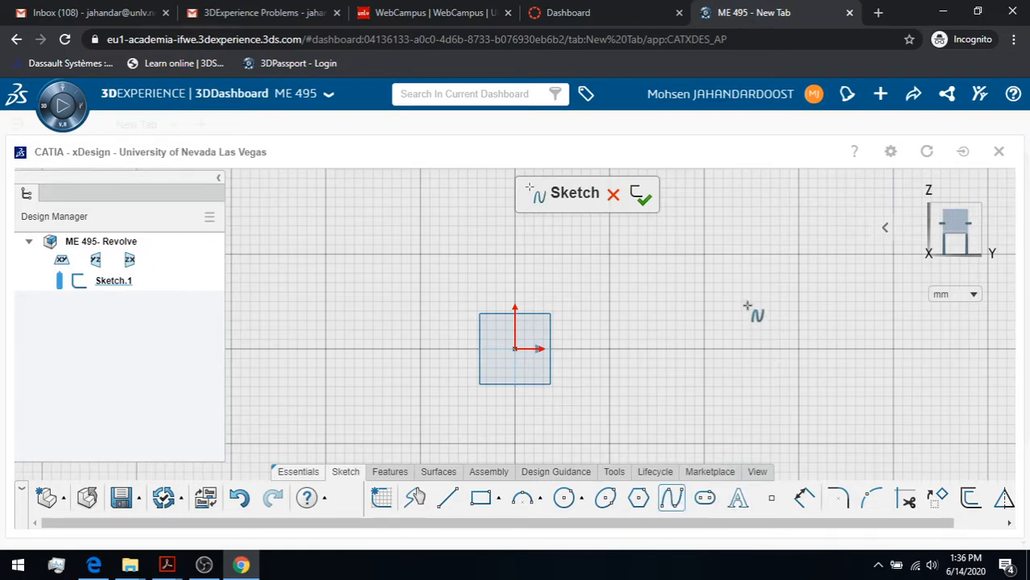
{"action": "left_click", "coordinate": [689, 235]}
{"action": "left_click", "coordinate": [756, 297]}
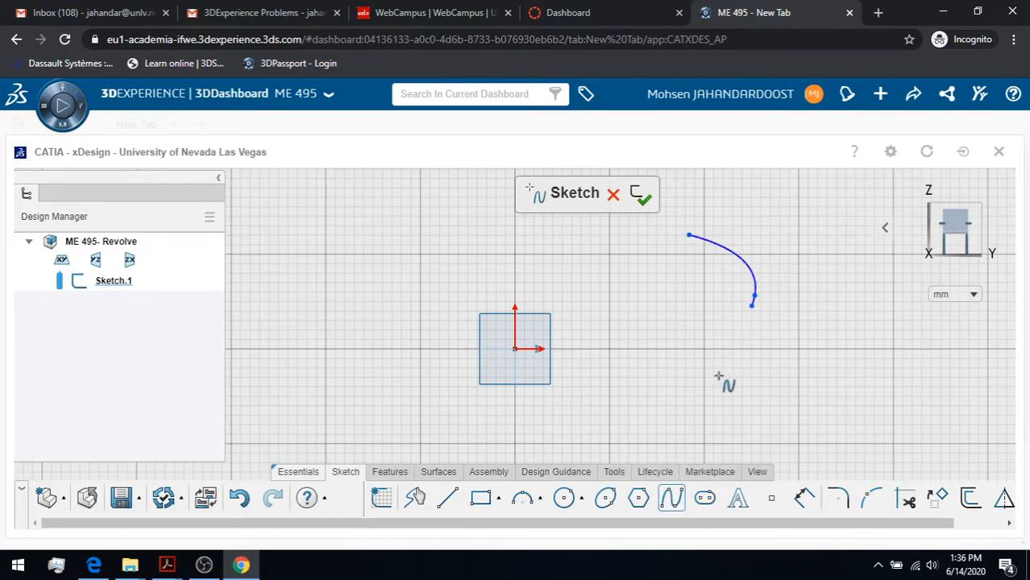
{"action": "left_click", "coordinate": [698, 388]}
{"action": "left_click", "coordinate": [743, 428]}
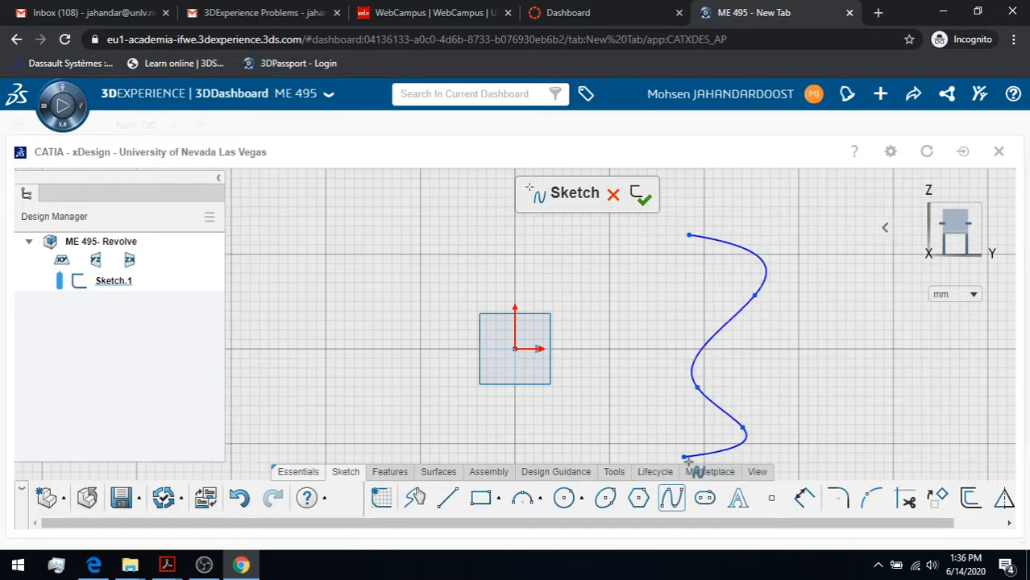
{"action": "left_click", "coordinate": [685, 458]}
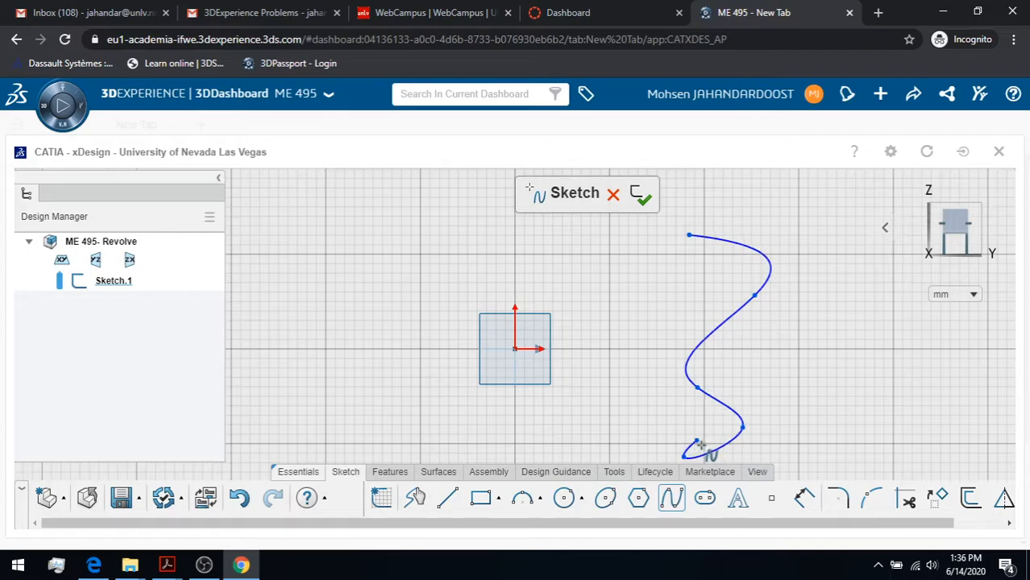
{"action": "double_click", "coordinate": [696, 452]}
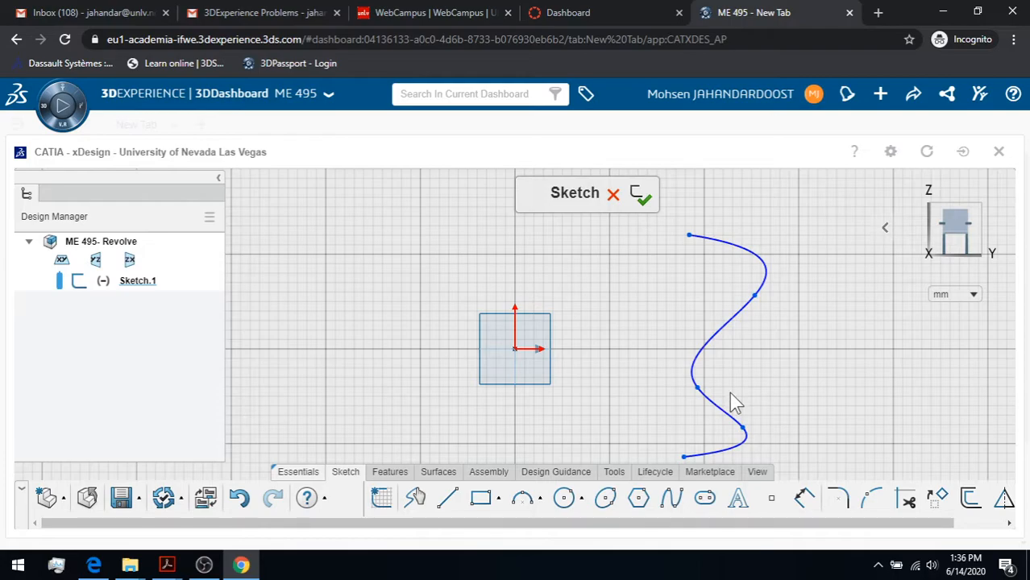
Step: Move the spline's upper and lower endpoints closer to the vertical axis so that they roughly line up
{"action": "left_click_drag", "start_coordinate": [670, 237], "coordinate": [657, 234]}
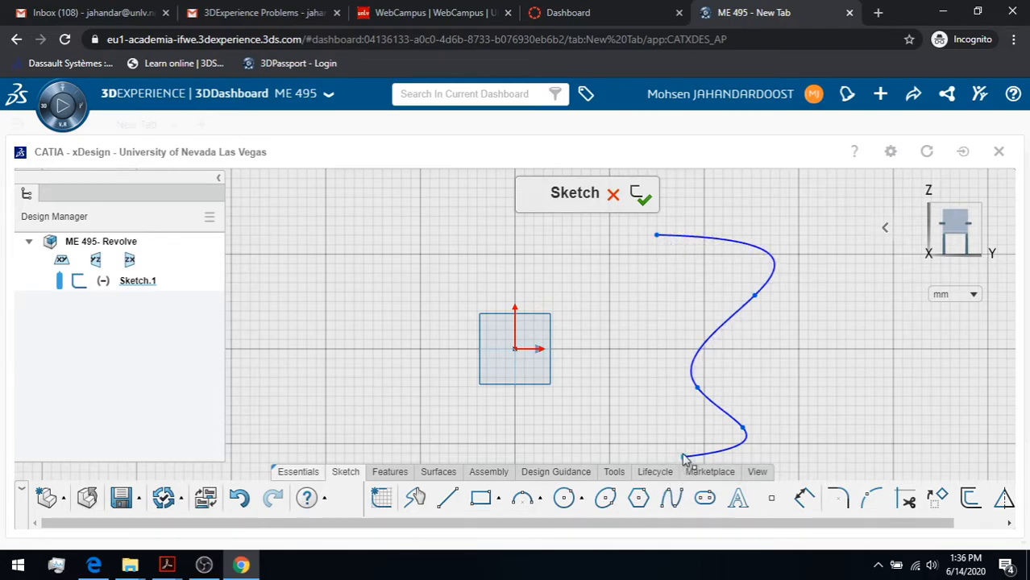
{"action": "left_click", "coordinate": [757, 473]}
{"action": "left_click", "coordinate": [554, 516]}
{"action": "mouse_move", "coordinate": [610, 449]}
{"action": "left_mouse_down"}
{"action": "mouse_move", "coordinate": [614, 421]}
{"action": "mouse_move", "coordinate": [620, 462]}
{"action": "left_mouse_up"}
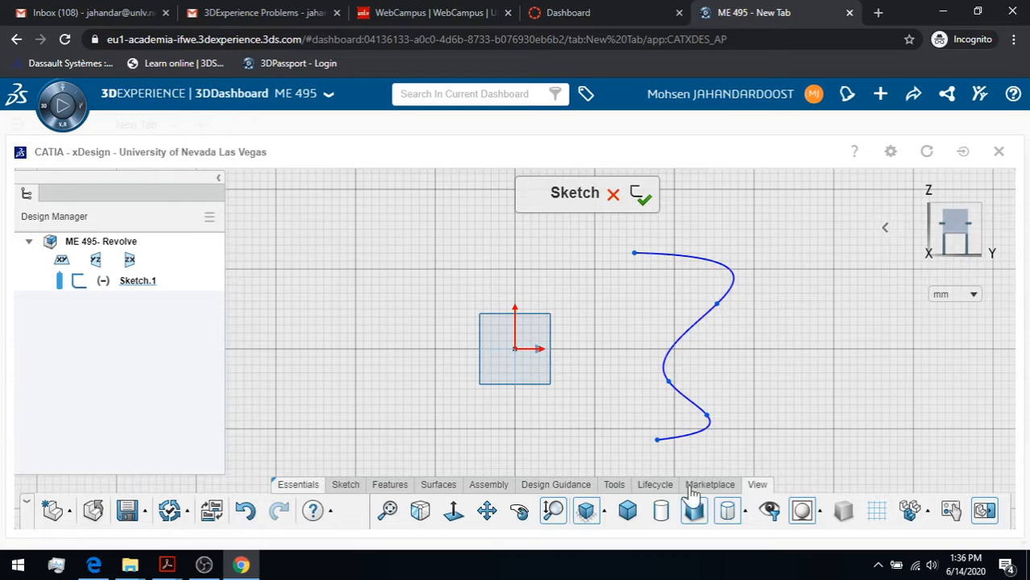
{"action": "left_click", "coordinate": [346, 485]}
{"action": "left_click_drag", "start_coordinate": [660, 442], "coordinate": [642, 448]}
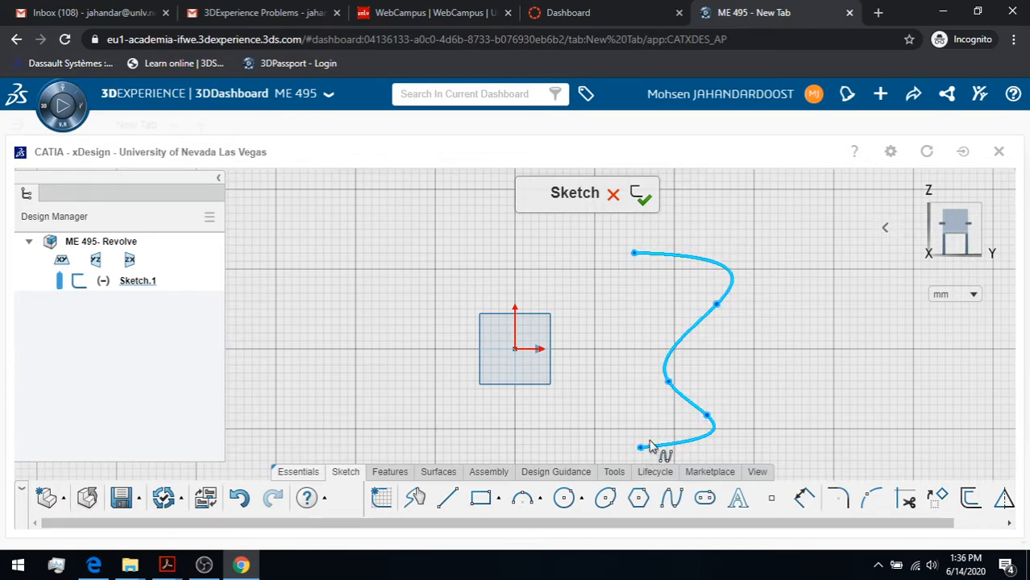
Step: Close the spline profile with a straight line between its upper and lower endpoints
{"action": "left_click", "coordinate": [448, 497]}
{"action": "left_click", "coordinate": [635, 255]}
{"action": "left_click", "coordinate": [640, 448]}
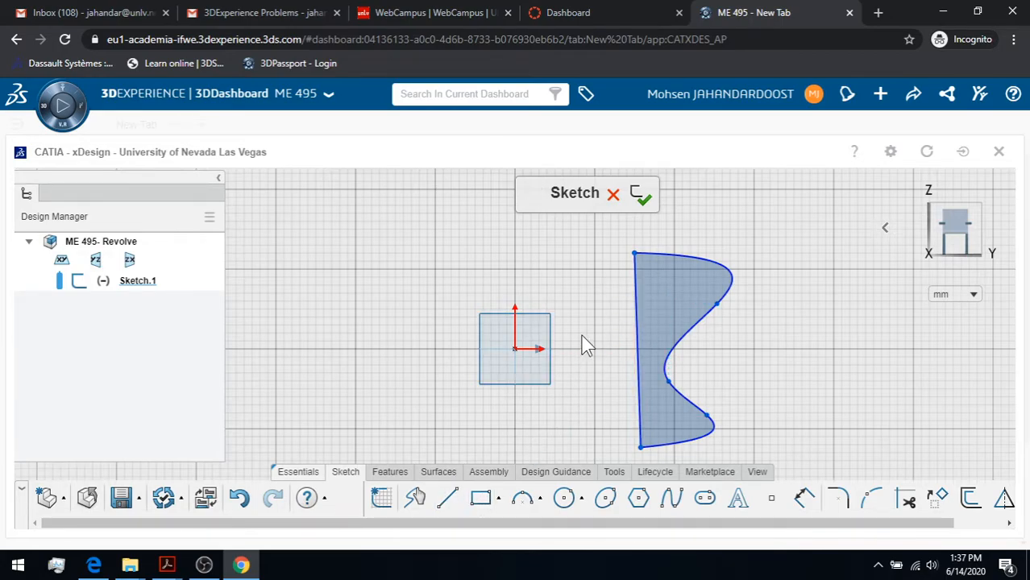
Step: Draw a vertical line through the origin, extending above and below the horizontal axis
{"action": "left_click", "coordinate": [446, 499]}
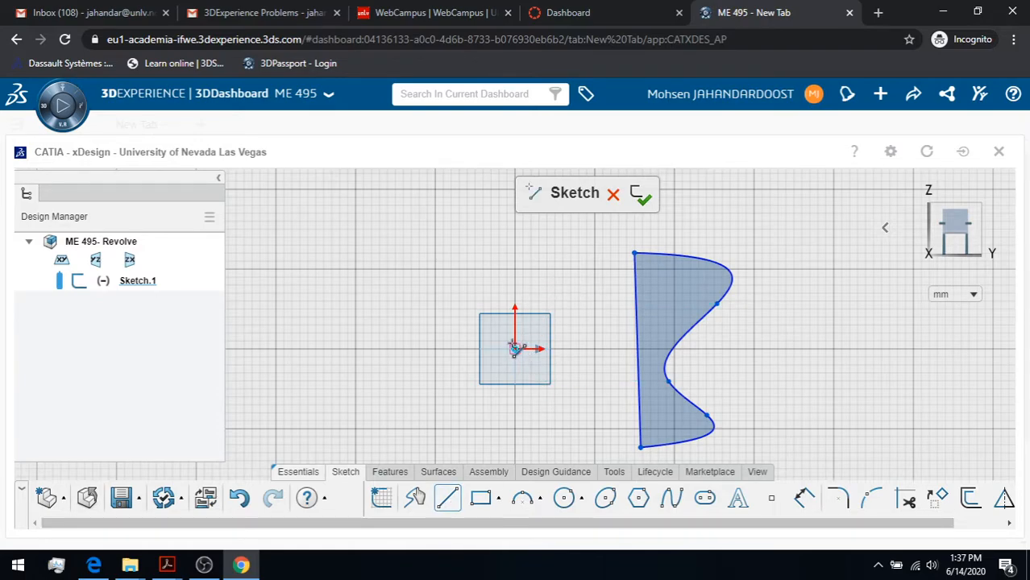
{"action": "left_click", "coordinate": [514, 235]}
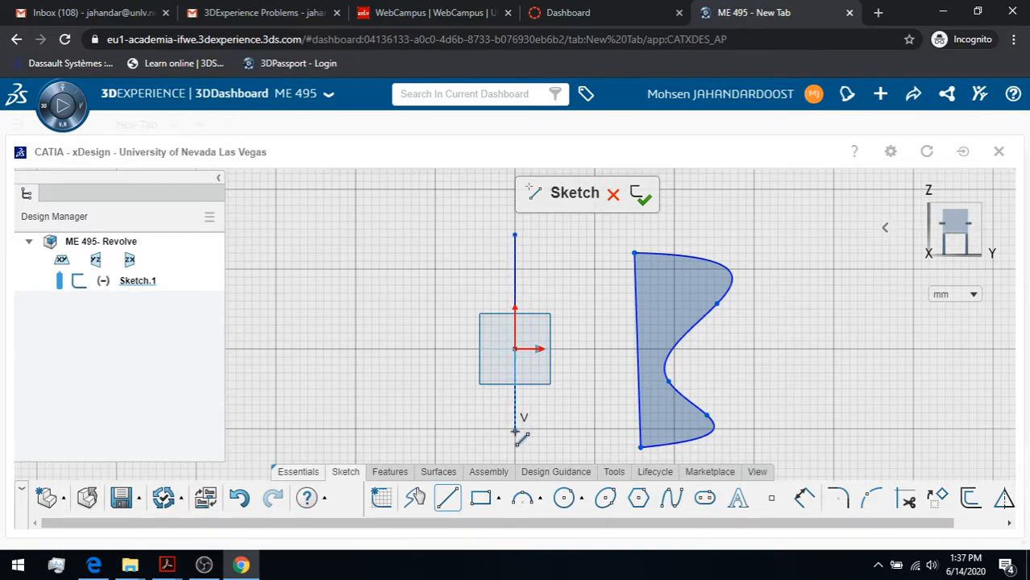
{"action": "double_click", "coordinate": [515, 431]}
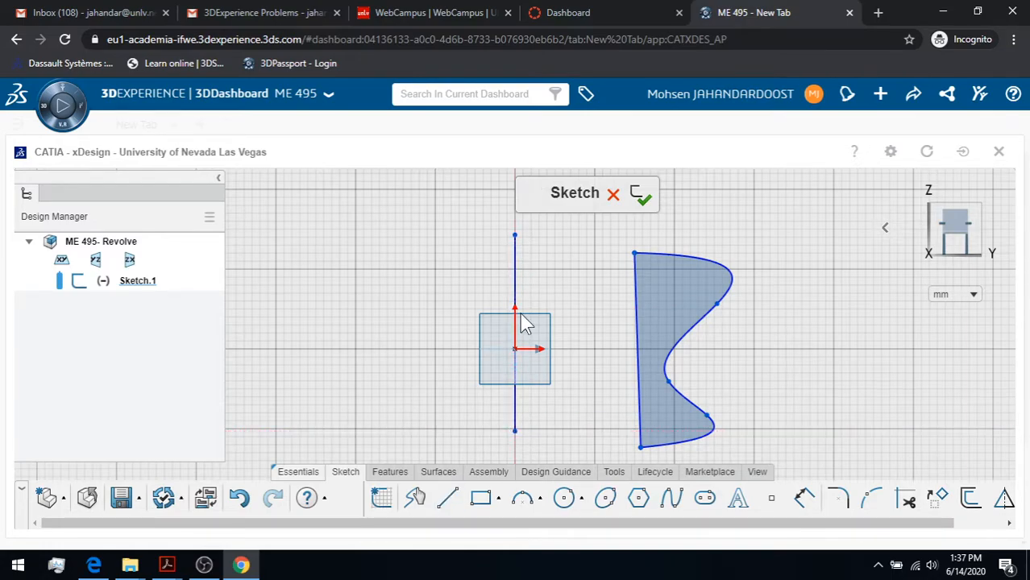
Step: Convert the vertical line through the origin to construction geometry and finish the sketch
{"action": "left_click", "coordinate": [519, 256]}
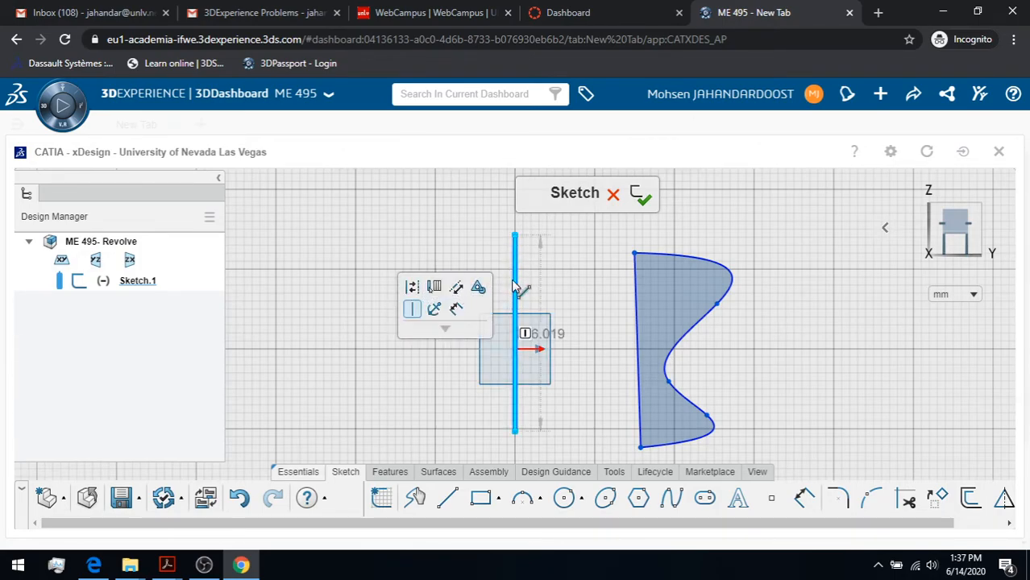
{"action": "left_click", "coordinate": [514, 281]}
{"action": "left_click", "coordinate": [518, 281]}
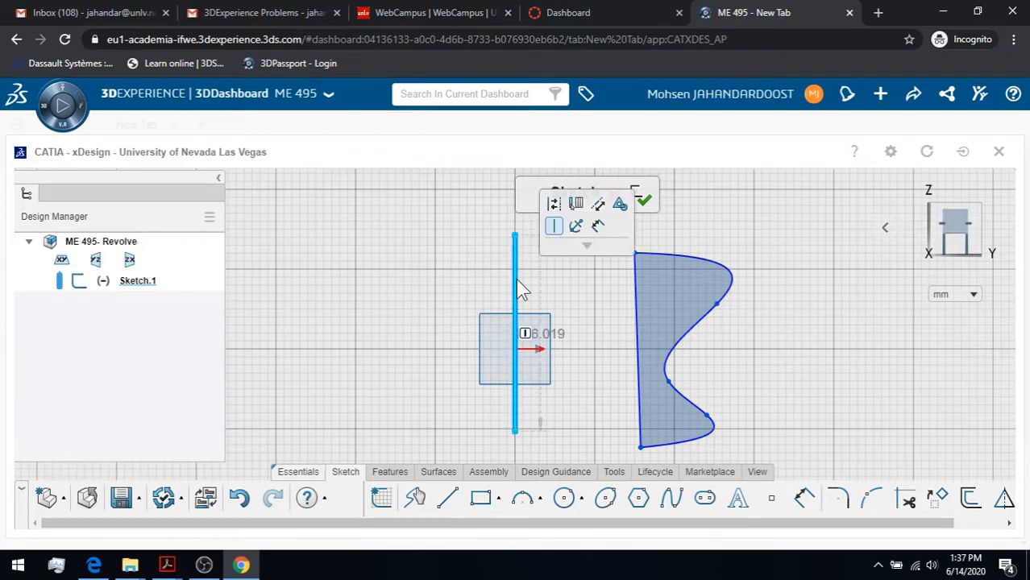
{"action": "left_click", "coordinate": [555, 204]}
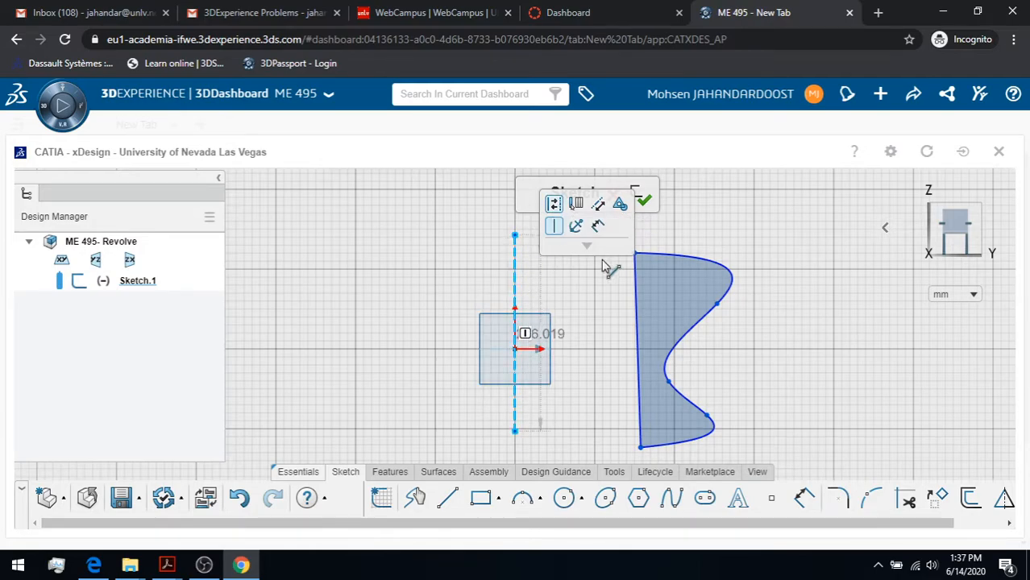
{"action": "left_click", "coordinate": [743, 232]}
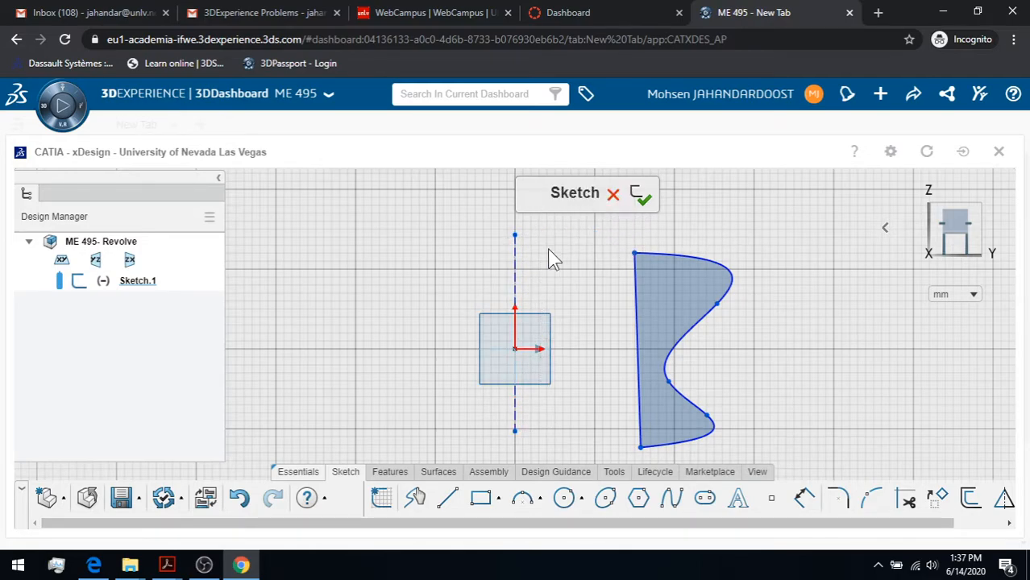
{"action": "left_click", "coordinate": [642, 196]}
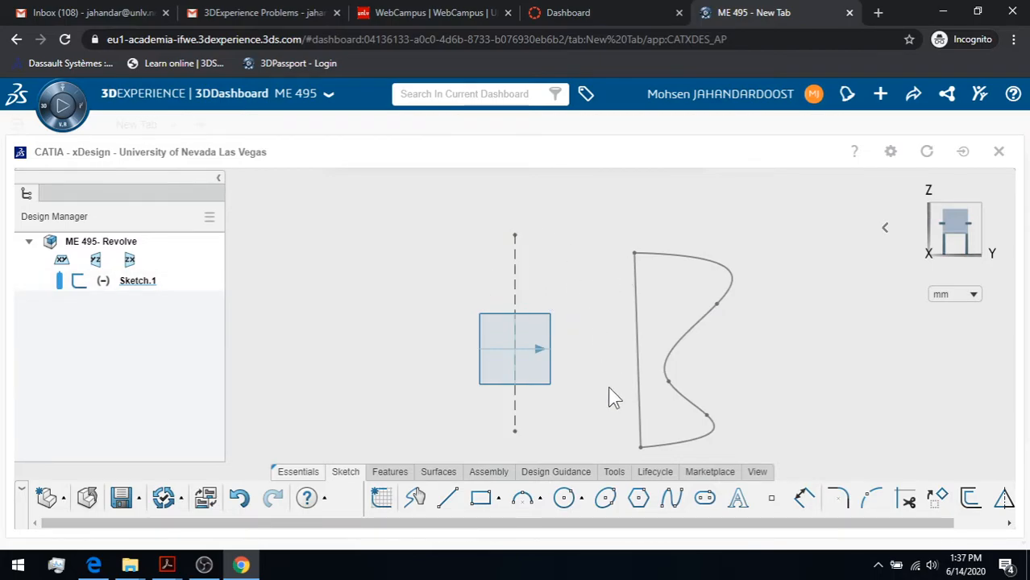
Step: Start a solid Revolve with the profile's straight edge as the axis and the closed spline region as the profile
{"action": "left_click", "coordinate": [395, 478]}
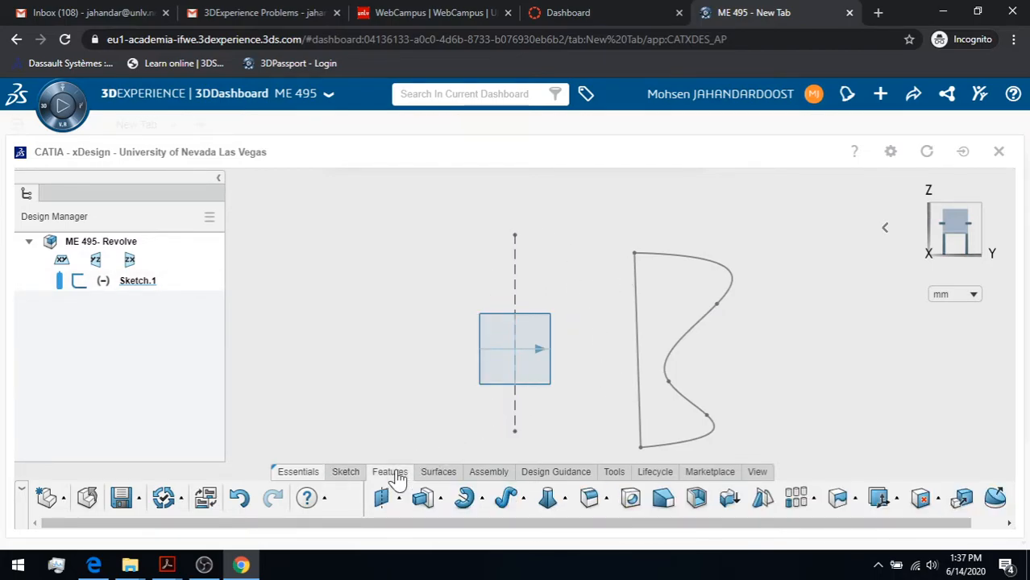
{"action": "left_click", "coordinate": [464, 502]}
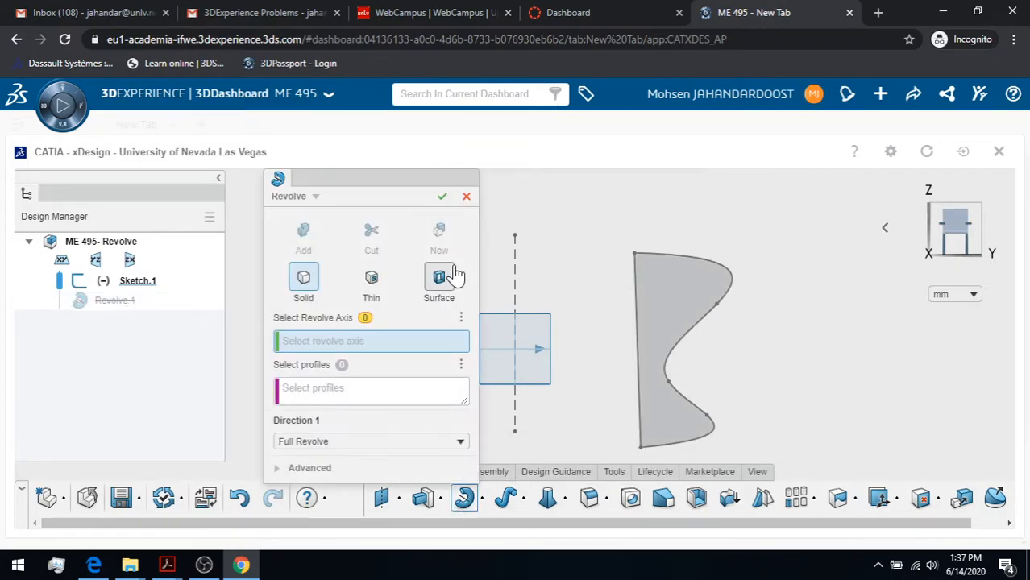
{"action": "left_click_drag", "start_coordinate": [355, 184], "coordinate": [283, 176]}
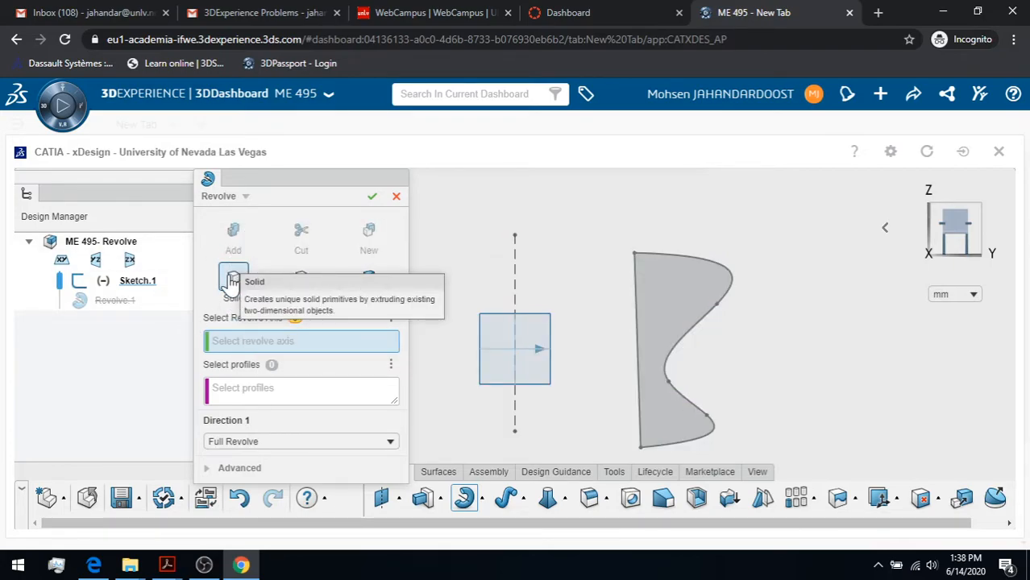
{"action": "left_click", "coordinate": [233, 279]}
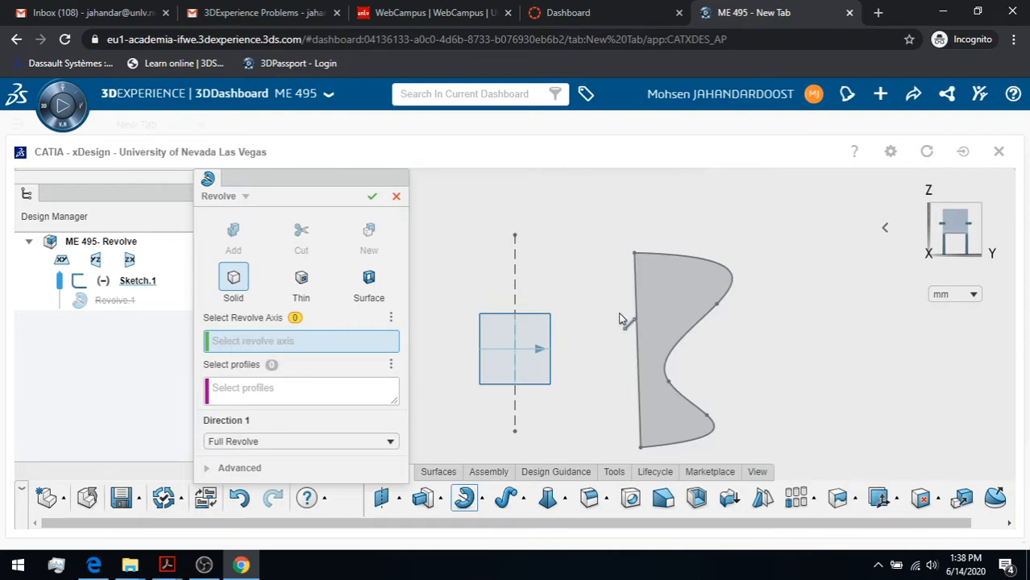
{"action": "left_click", "coordinate": [635, 332]}
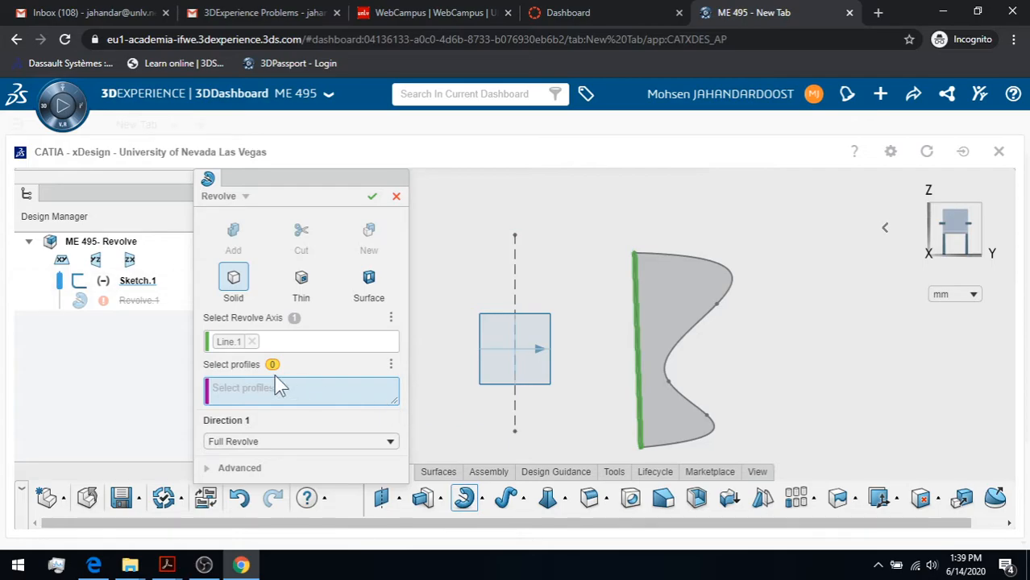
{"action": "left_click", "coordinate": [673, 279]}
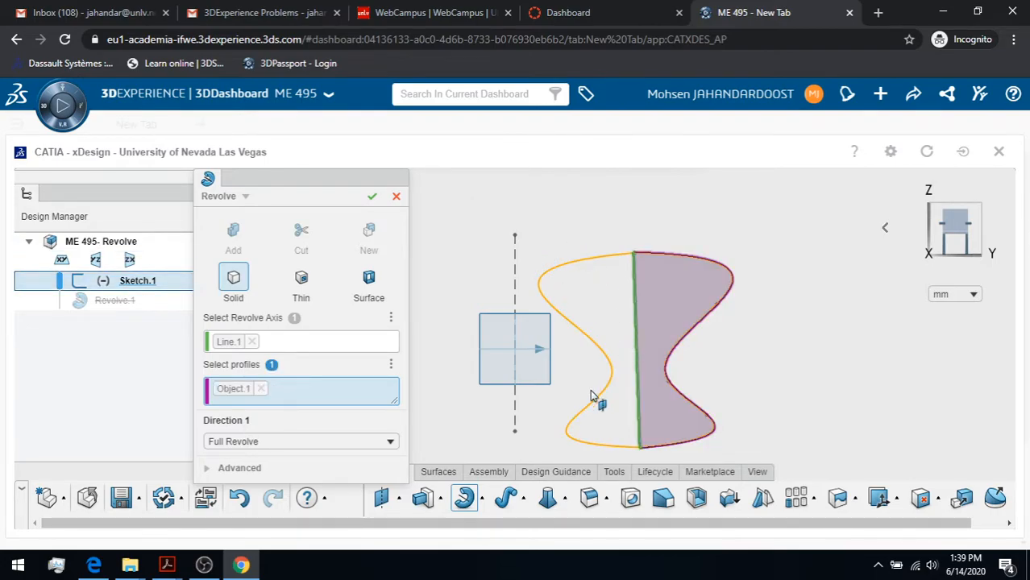
{"action": "left_click", "coordinate": [211, 467]}
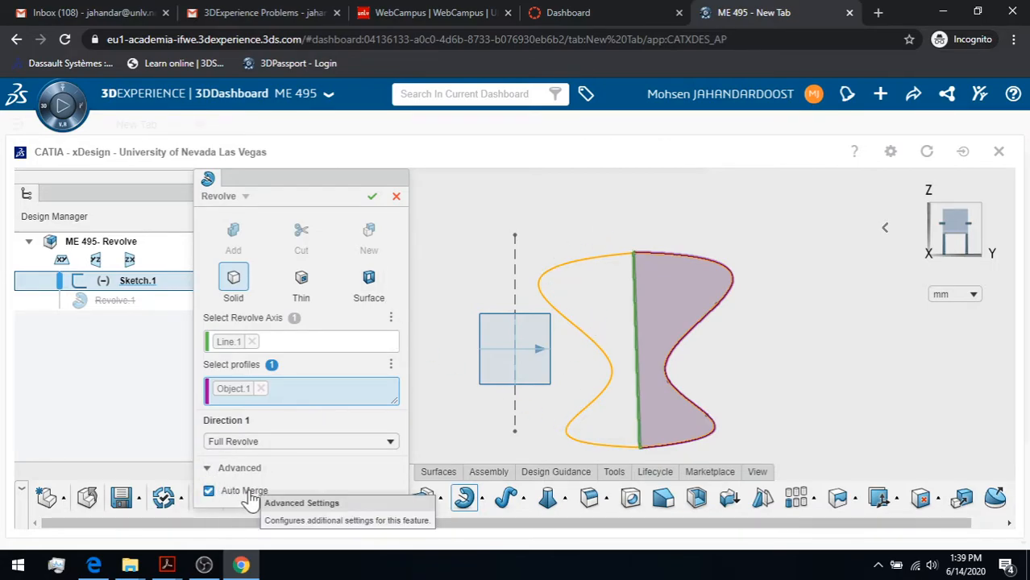
{"action": "left_click", "coordinate": [212, 468]}
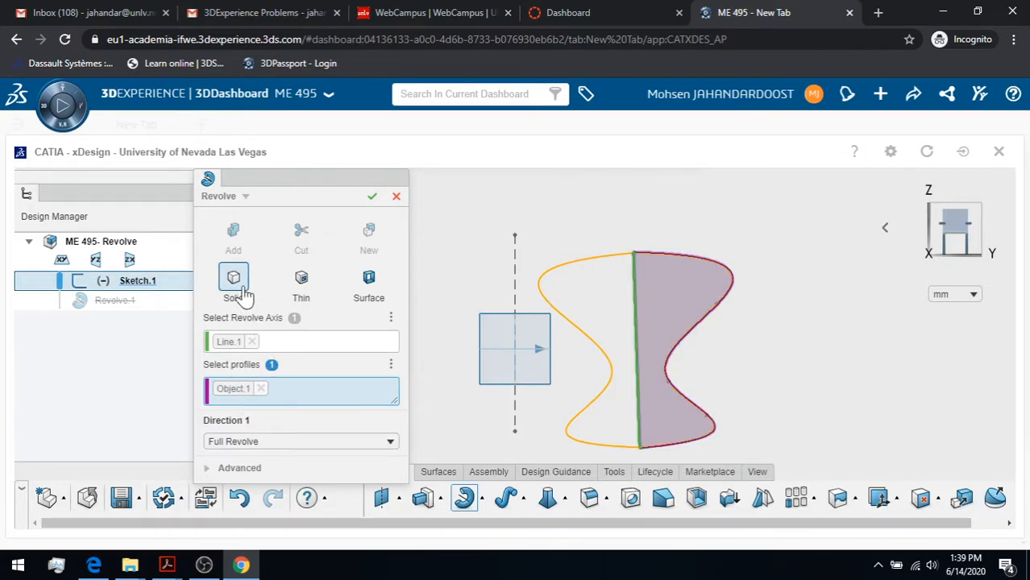
Step: Set the revolve's Direction 1 to Blind with an angle of 150 degrees
{"action": "left_click", "coordinate": [367, 447]}
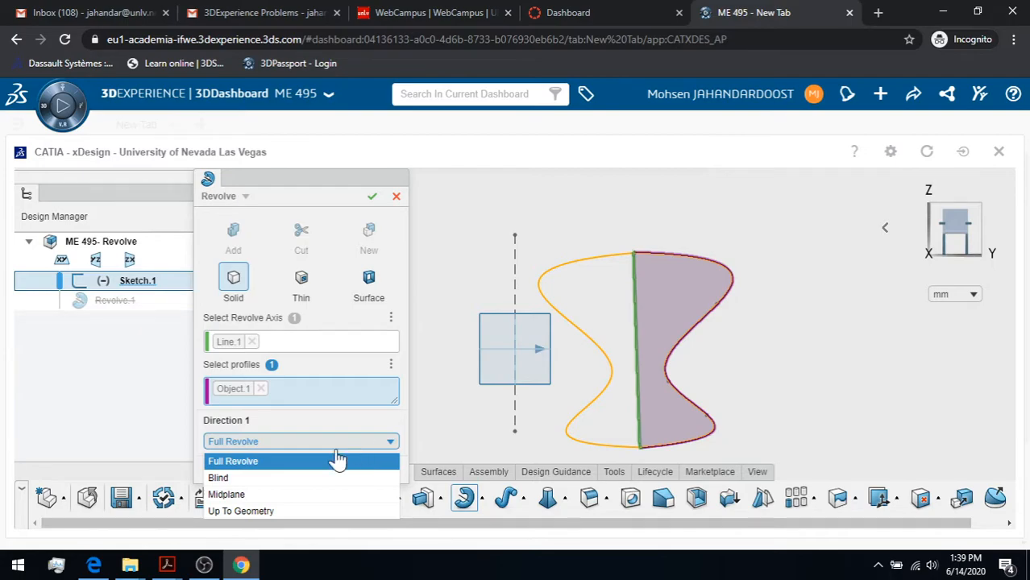
{"action": "left_click", "coordinate": [308, 478]}
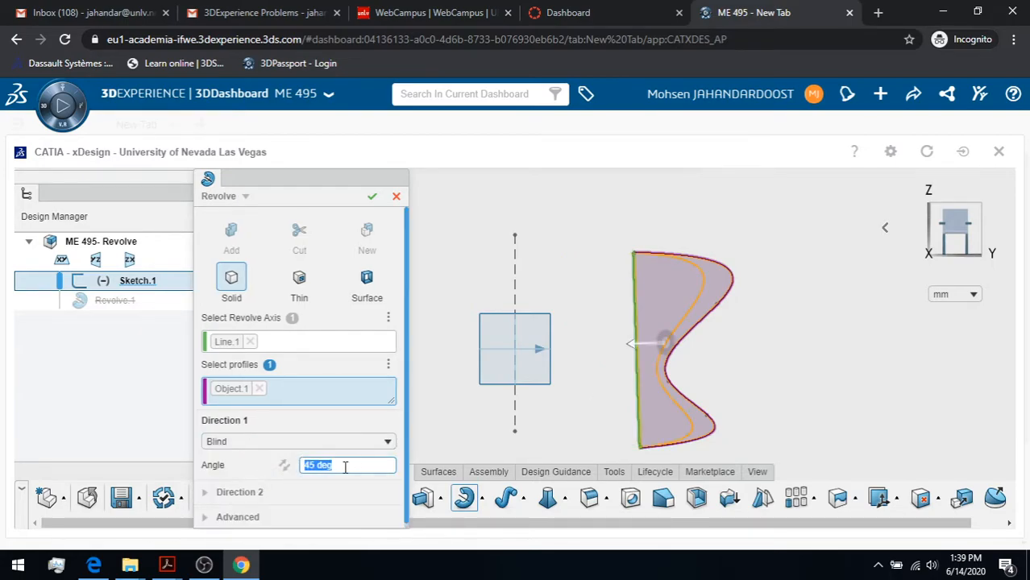
{"action": "type", "text": "90"}
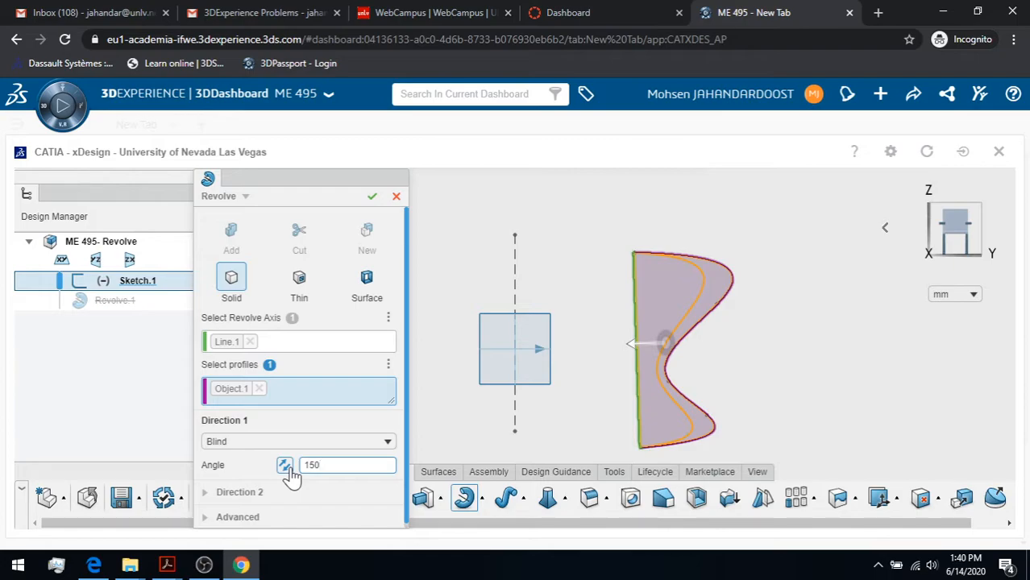
{"action": "key", "text": "Return"}
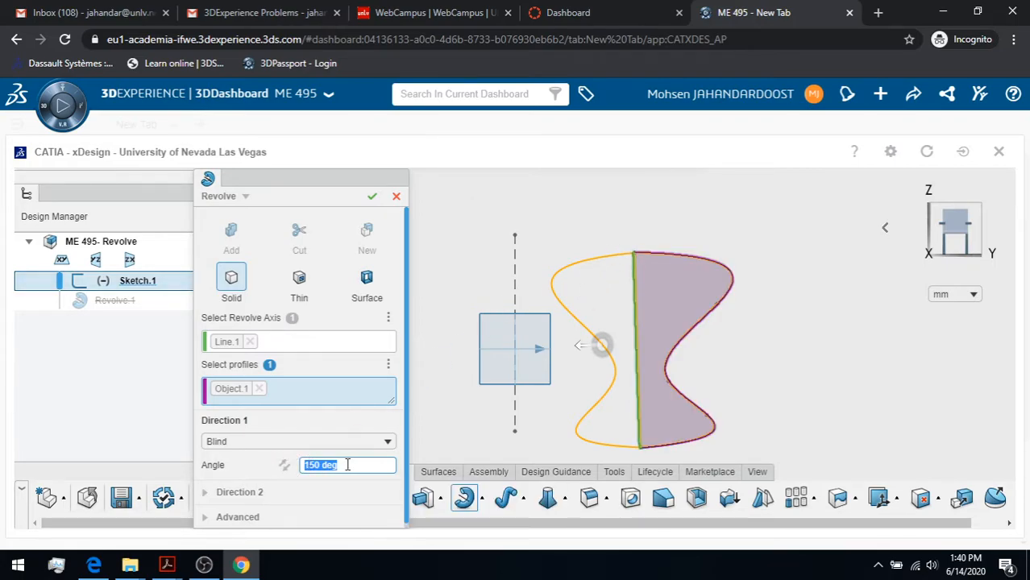
Step: Set the revolve angle to 180 degrees and confirm the feature
{"action": "left_click_drag", "start_coordinate": [346, 471], "coordinate": [281, 468]}
{"action": "type", "text": "180"}
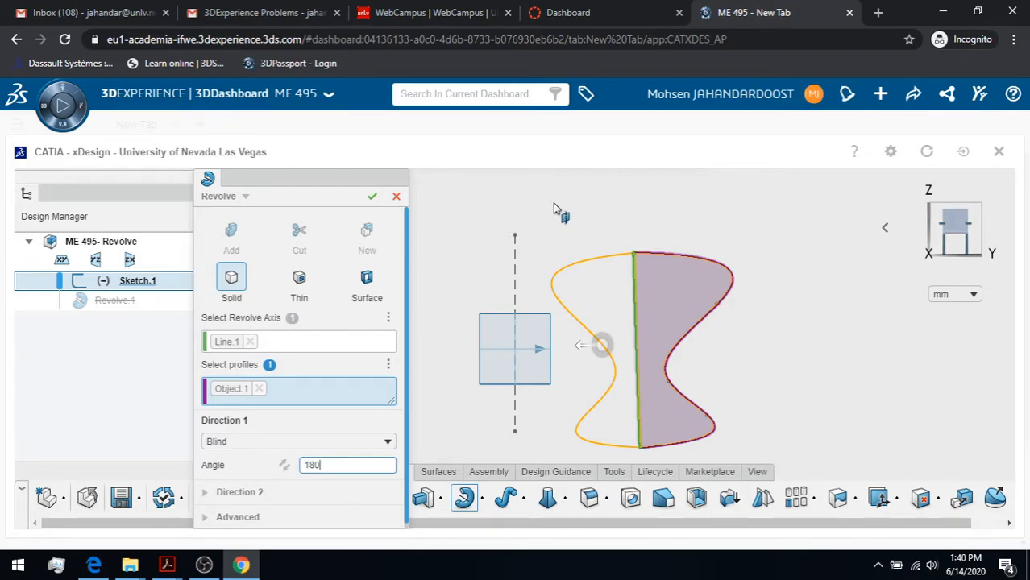
{"action": "key", "text": "Return"}
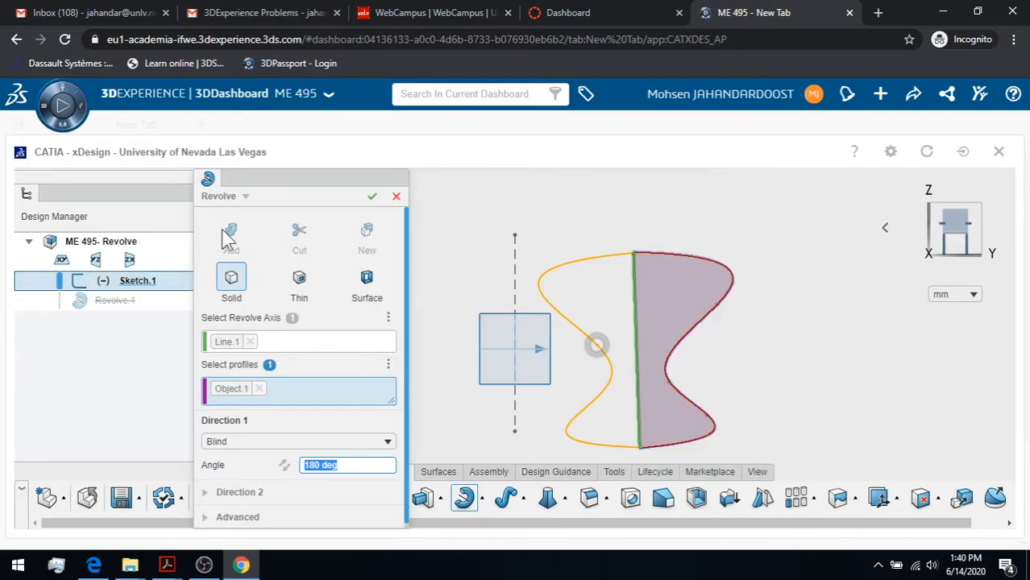
{"action": "left_click", "coordinate": [372, 197]}
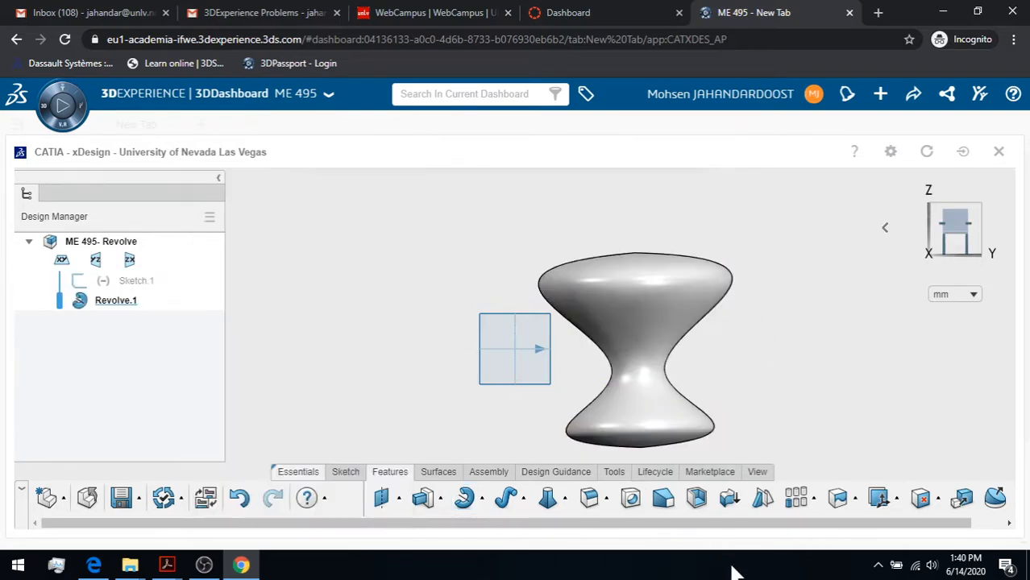
Step: Inspect the half-revolved solid, edit its revolve feature to use Full Revolve for Direction 1, and confirm
{"action": "left_click", "coordinate": [762, 476]}
{"action": "left_click", "coordinate": [520, 511]}
{"action": "left_click_drag", "start_coordinate": [775, 295], "coordinate": [750, 338]}
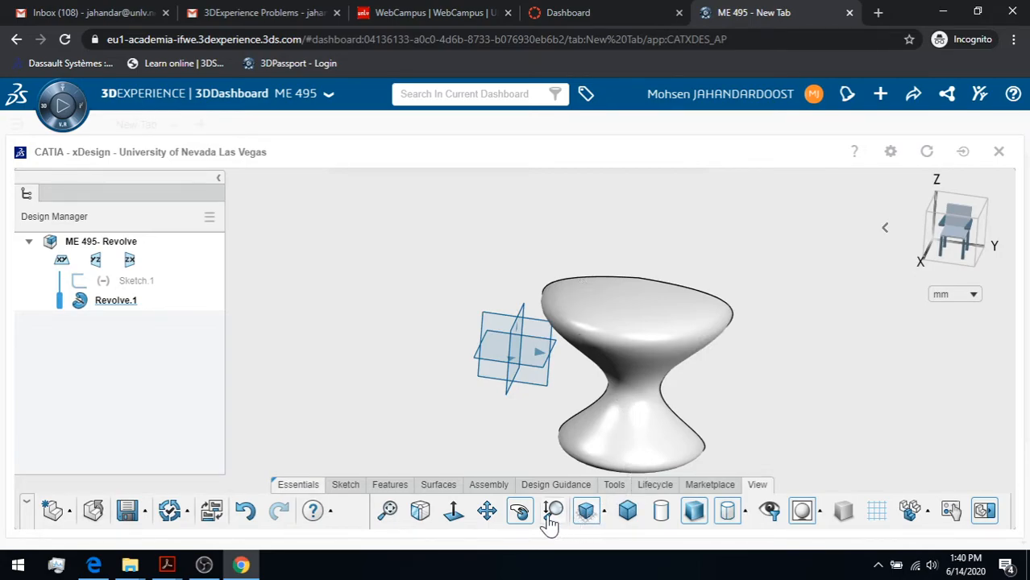
{"action": "left_click", "coordinate": [520, 513]}
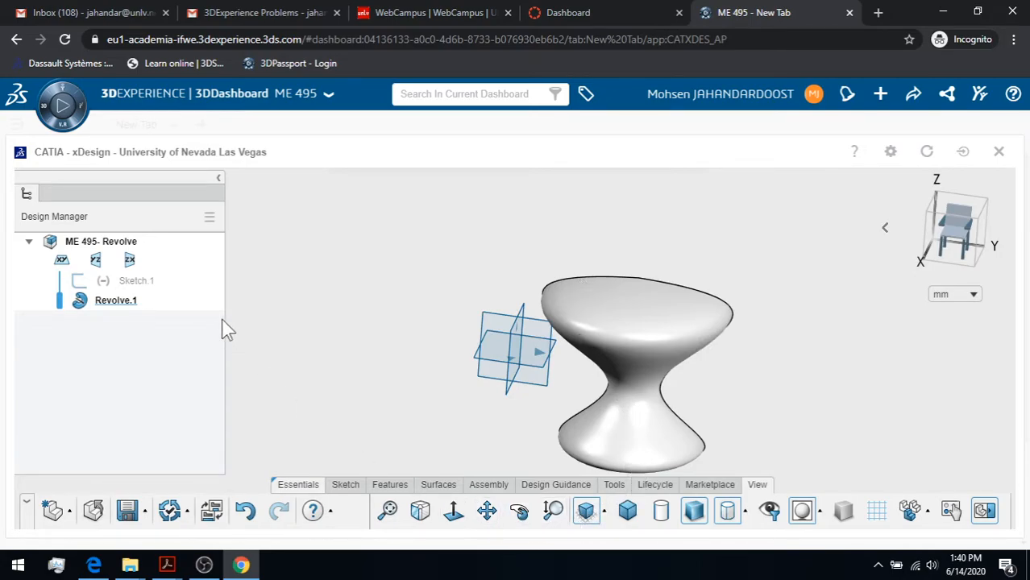
{"action": "left_click", "coordinate": [115, 306]}
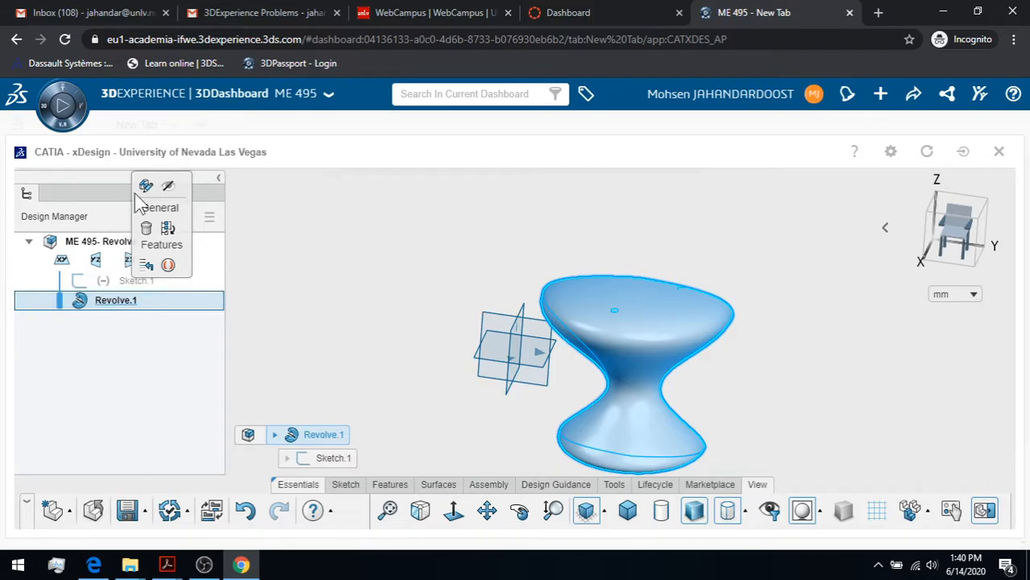
{"action": "left_click", "coordinate": [145, 185]}
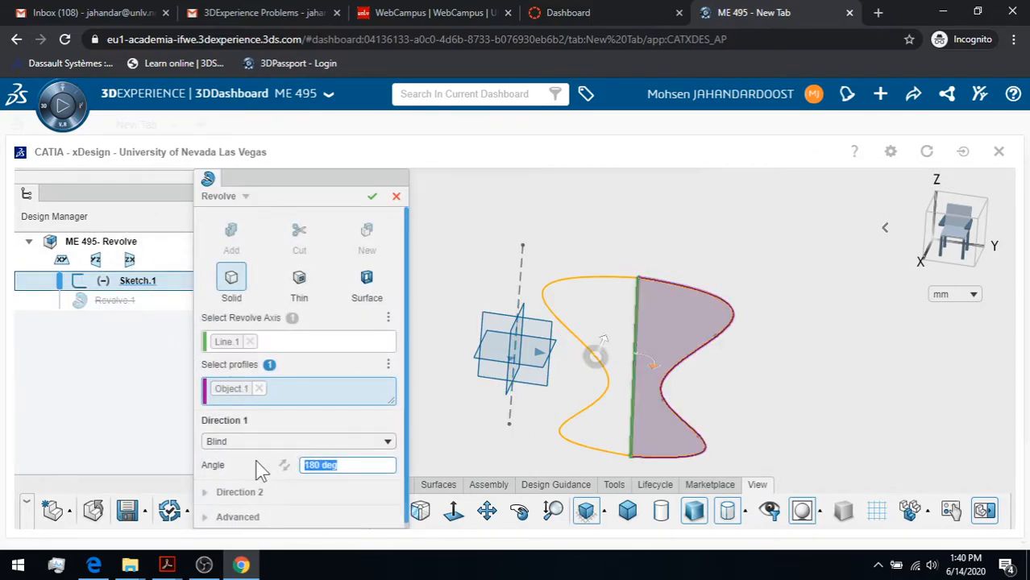
{"action": "left_click", "coordinate": [258, 445]}
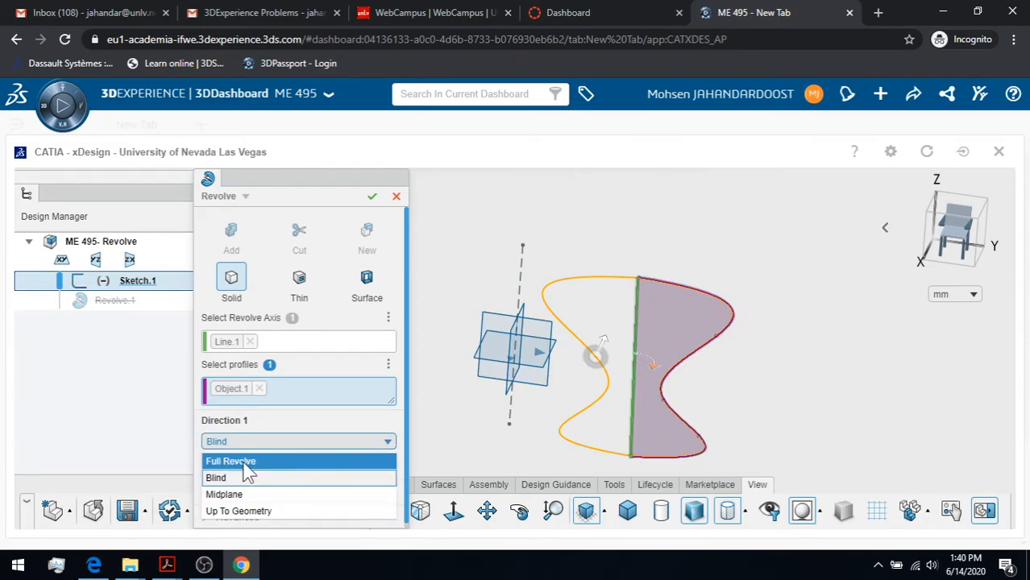
{"action": "left_click", "coordinate": [243, 463]}
{"action": "left_click", "coordinate": [373, 201]}
Step: Examine the fully revolved solid and its interior using a section view on the YZ plane, and turn the section off
{"action": "left_click", "coordinate": [519, 512]}
{"action": "left_click_drag", "start_coordinate": [731, 352], "coordinate": [788, 254]}
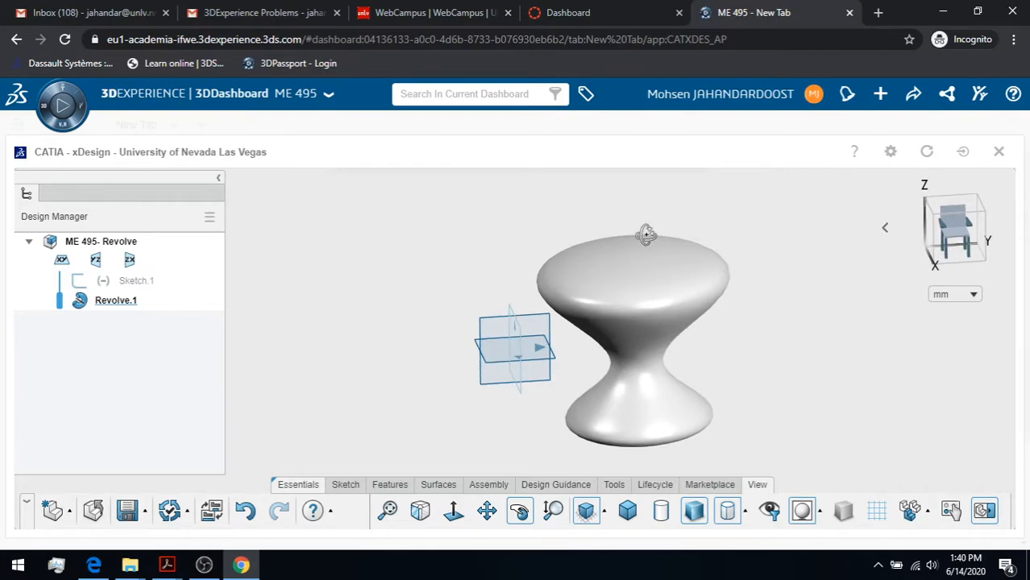
{"action": "mouse_move", "coordinate": [764, 246]}
{"action": "left_mouse_down"}
{"action": "mouse_move", "coordinate": [736, 258]}
{"action": "mouse_move", "coordinate": [791, 229]}
{"action": "mouse_move", "coordinate": [743, 255]}
{"action": "left_mouse_up"}
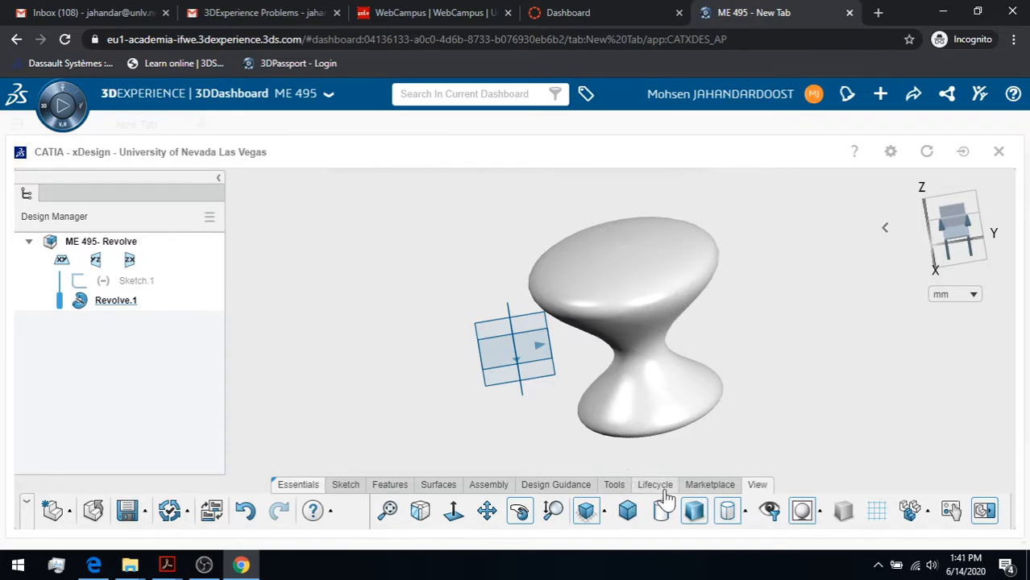
{"action": "left_click", "coordinate": [613, 485]}
{"action": "left_click", "coordinate": [736, 510]}
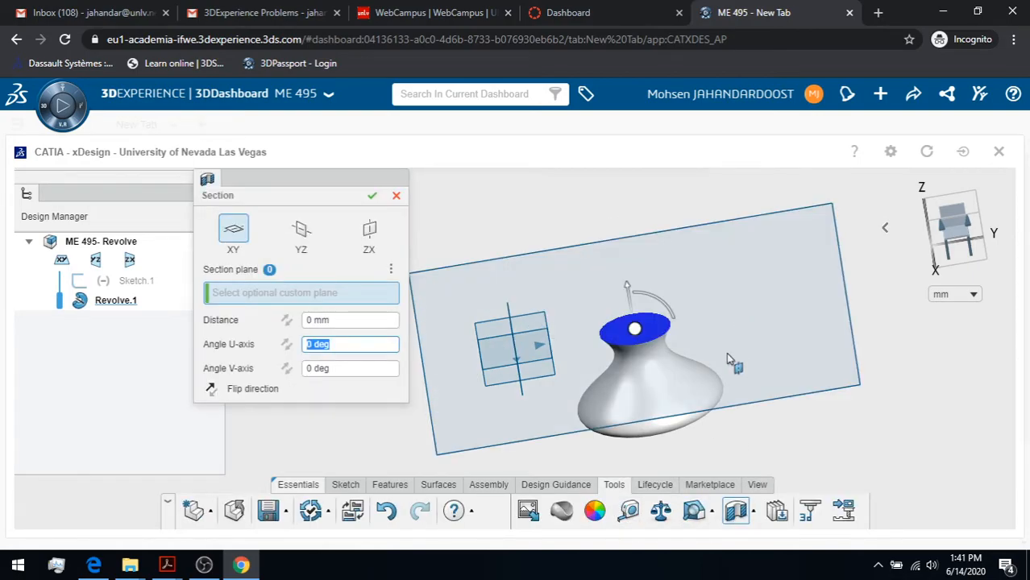
{"action": "left_click", "coordinate": [312, 232]}
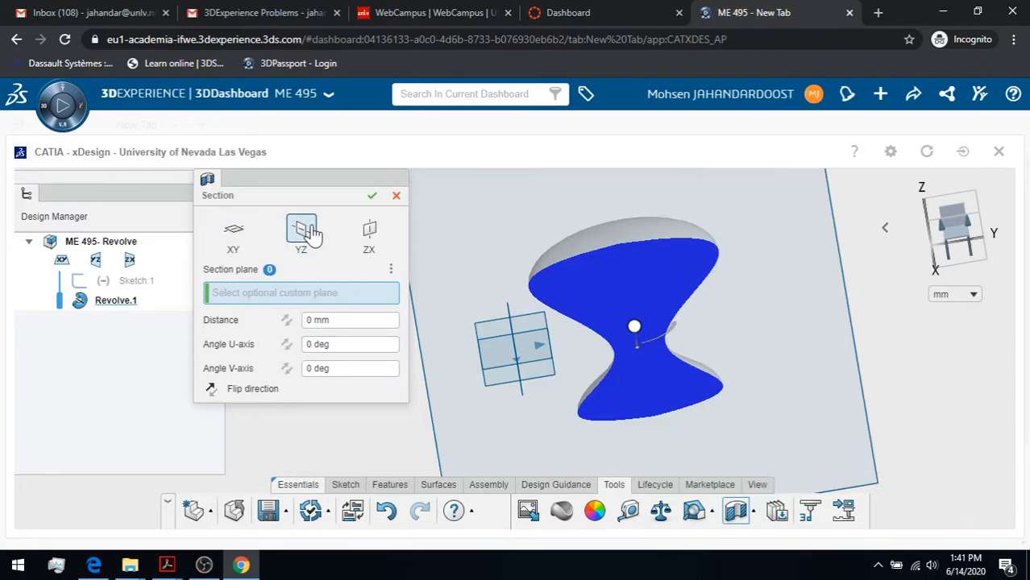
{"action": "left_click", "coordinate": [372, 196]}
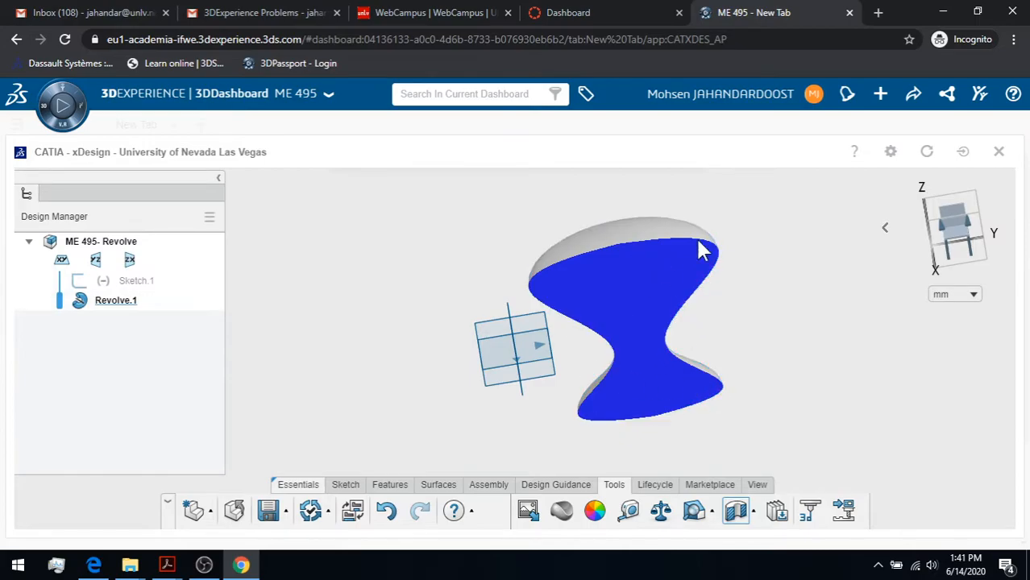
{"action": "left_click", "coordinate": [736, 511]}
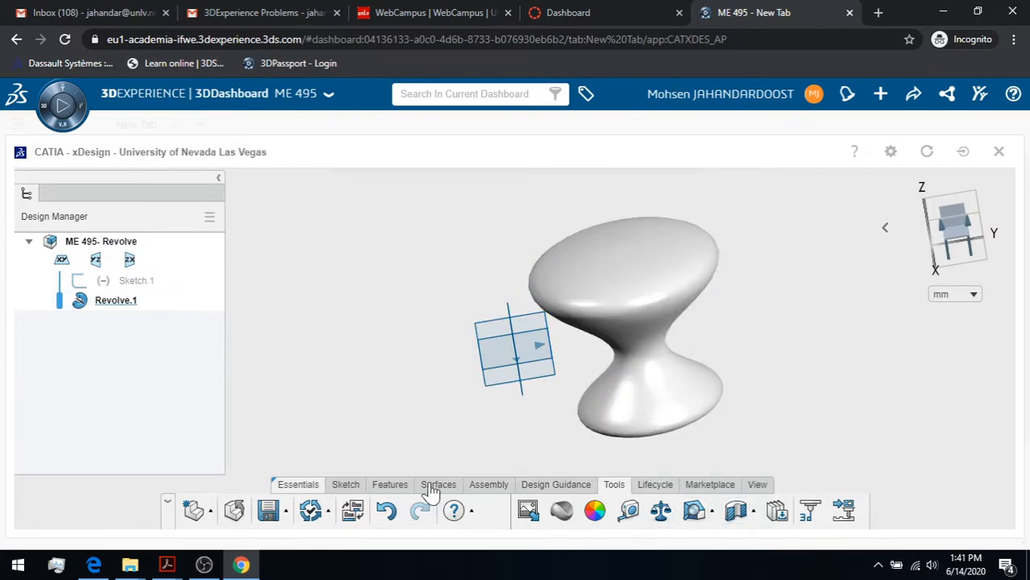
Step: Edit the revolve to replace its axis with the dashed construction line through the origin
{"action": "left_click", "coordinate": [387, 487]}
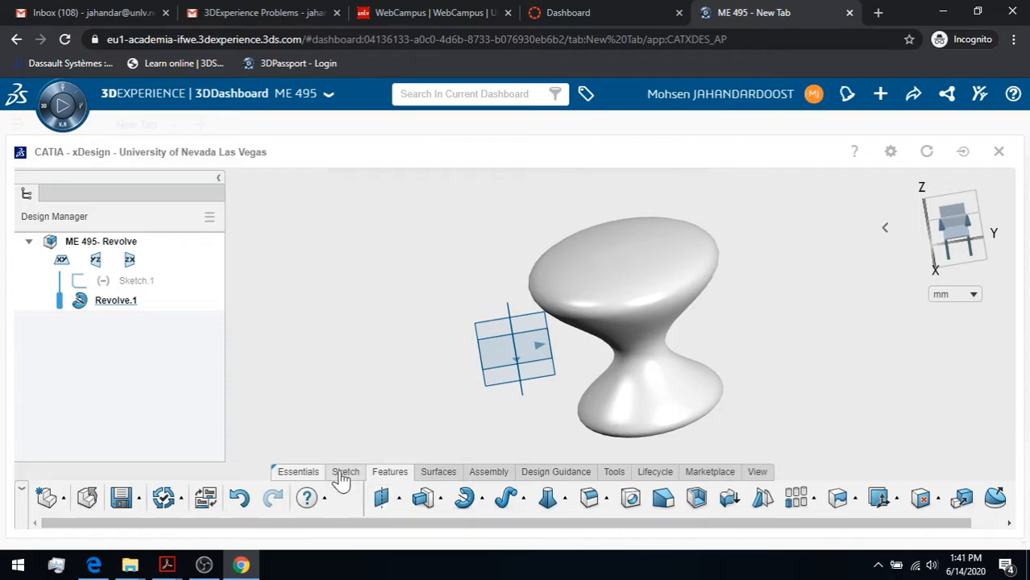
{"action": "left_click", "coordinate": [98, 303]}
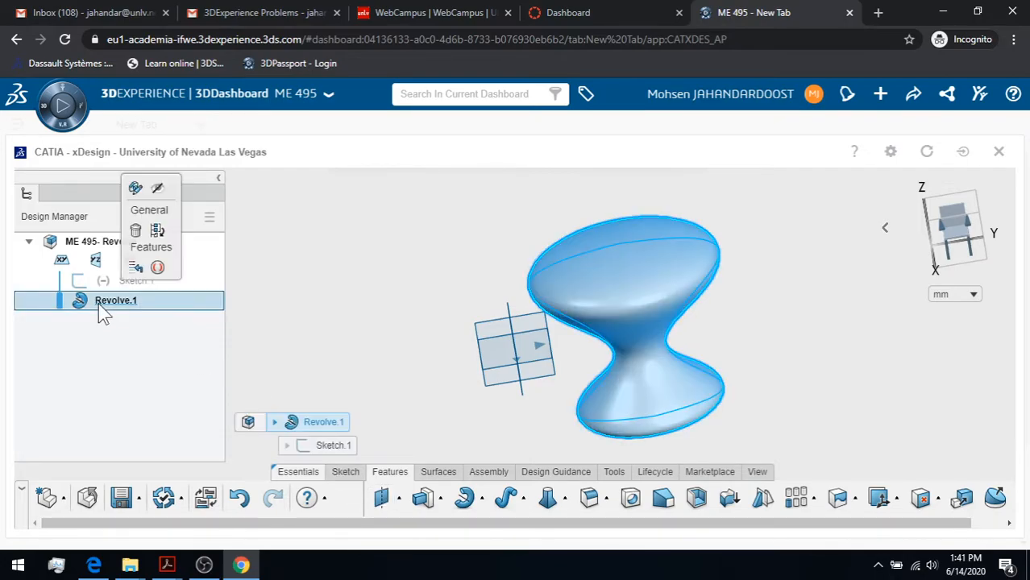
{"action": "left_click", "coordinate": [134, 194]}
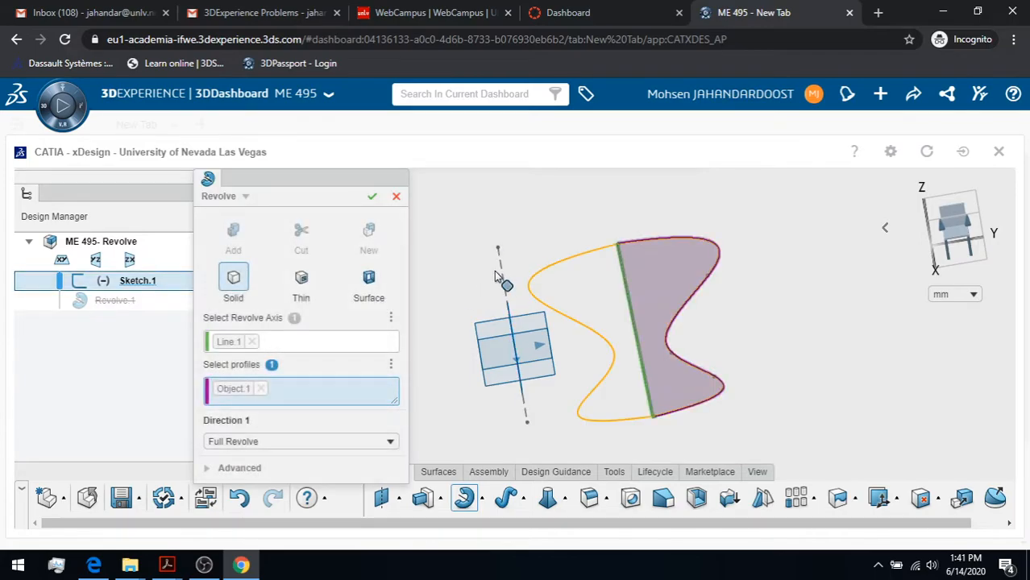
{"action": "left_click", "coordinate": [252, 342]}
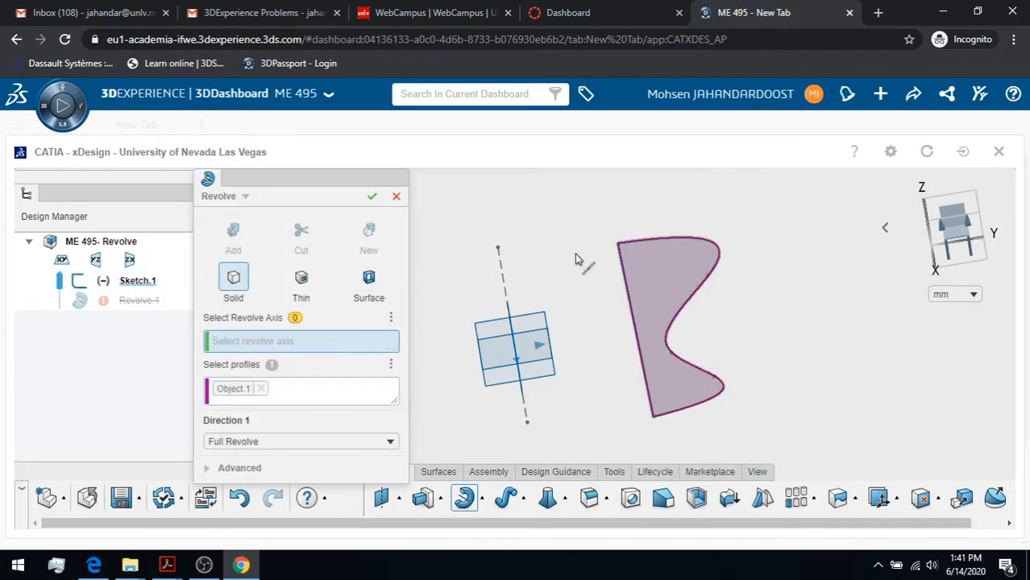
{"action": "left_click", "coordinate": [502, 275]}
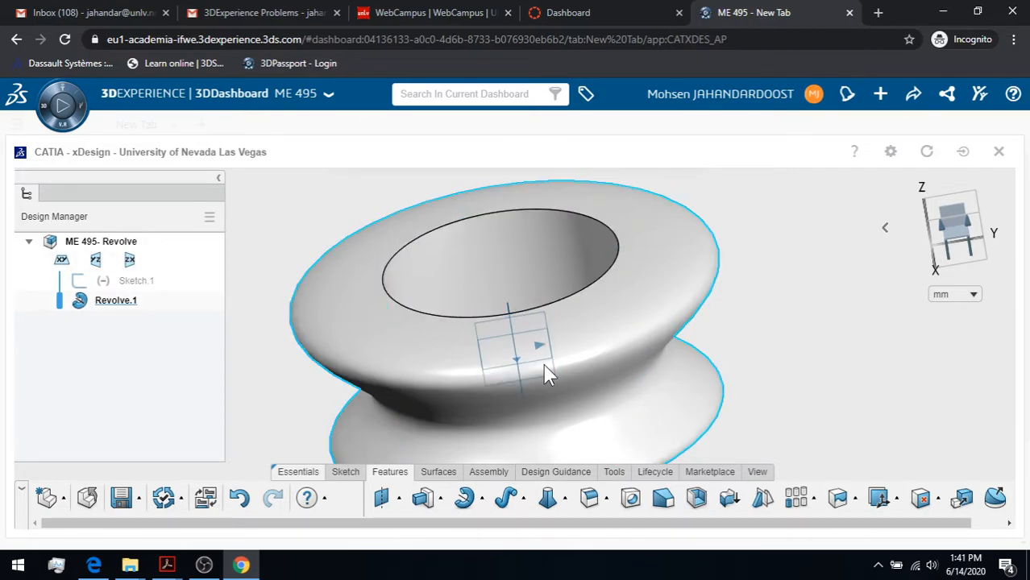
Step: Examine the ring-shaped revolve's cross-section with a YZ section view, and turn the section off
{"action": "left_click", "coordinate": [621, 472]}
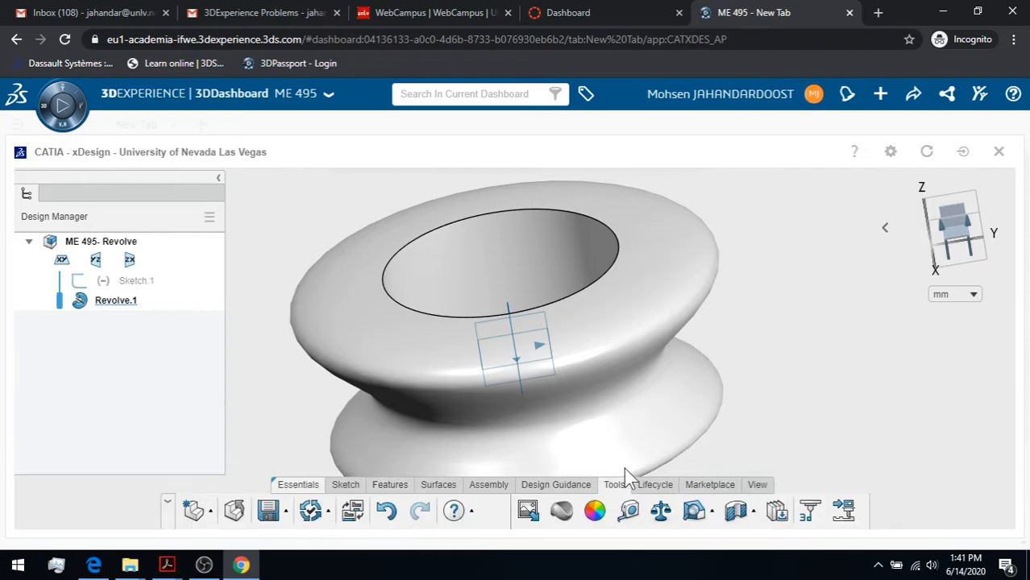
{"action": "left_click", "coordinate": [736, 516]}
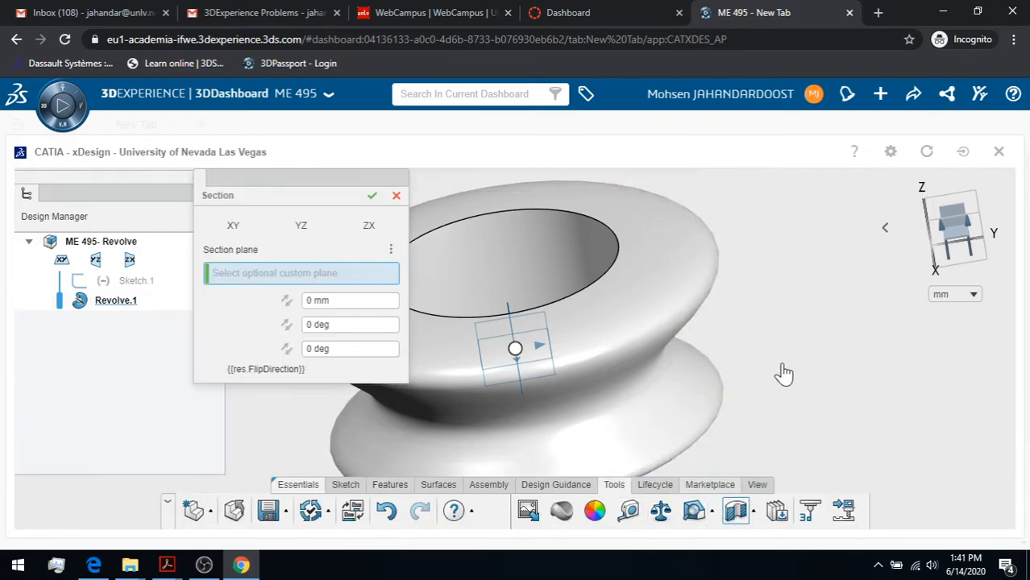
{"action": "left_click", "coordinate": [372, 196]}
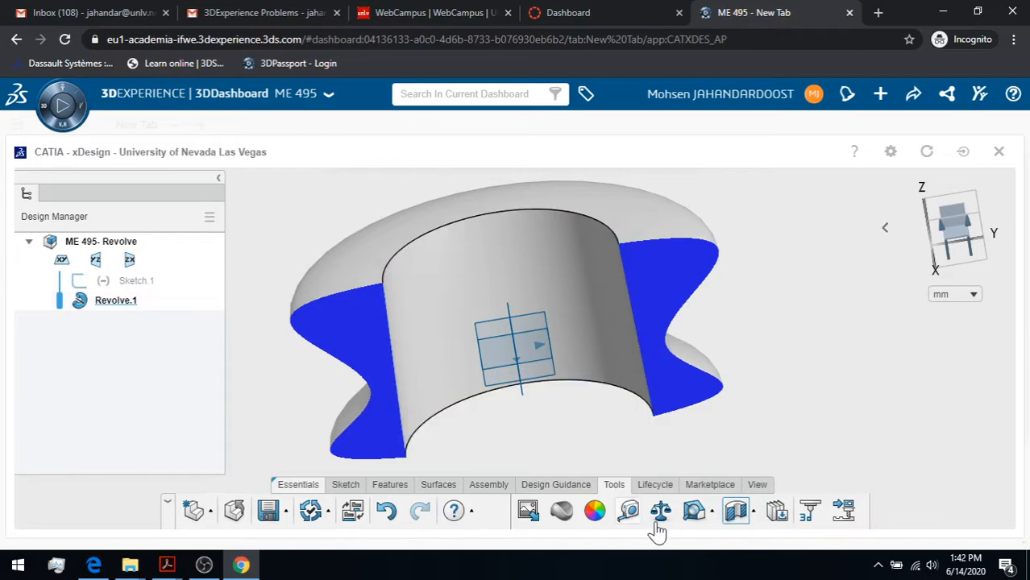
{"action": "left_click", "coordinate": [735, 515]}
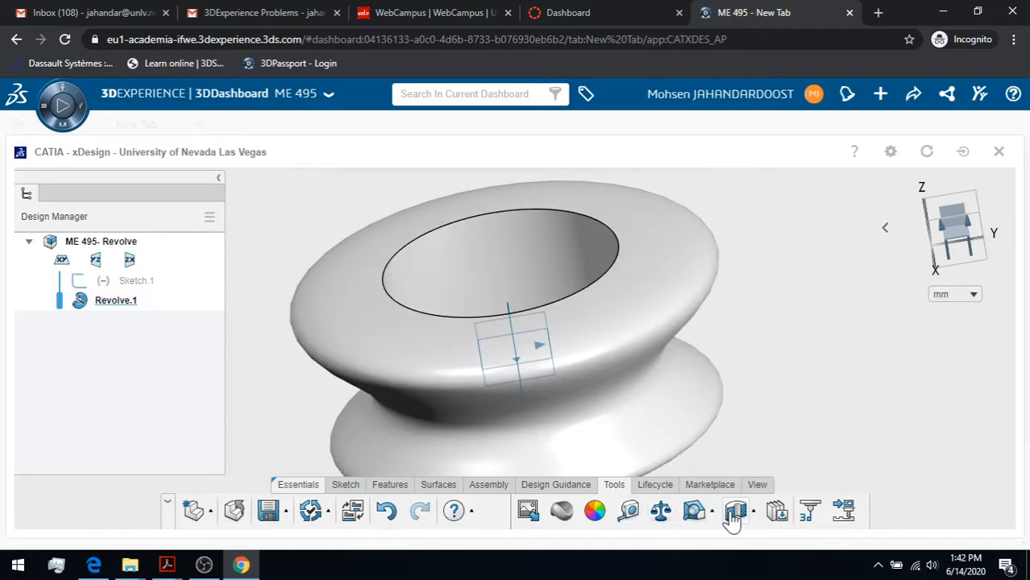
Step: Change the revolve to the Thin type with a 10 mm thickness and check it in a YZ section view
{"action": "left_click", "coordinate": [111, 306]}
{"action": "left_click", "coordinate": [145, 337]}
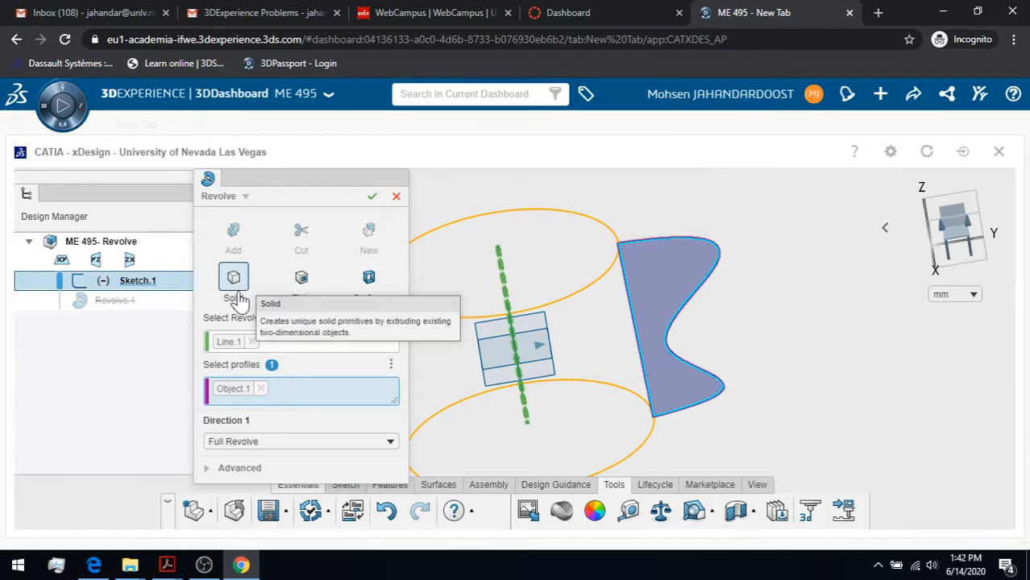
{"action": "left_click", "coordinate": [303, 281]}
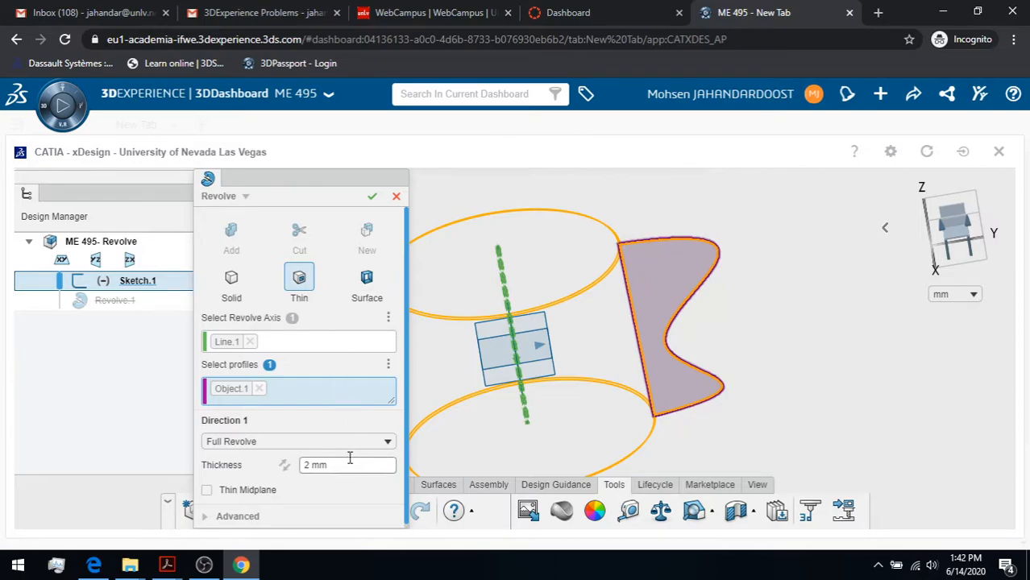
{"action": "left_click", "coordinate": [316, 466]}
{"action": "type", "text": "10"}
{"action": "key", "text": "Return"}
{"action": "left_click", "coordinate": [286, 467]}
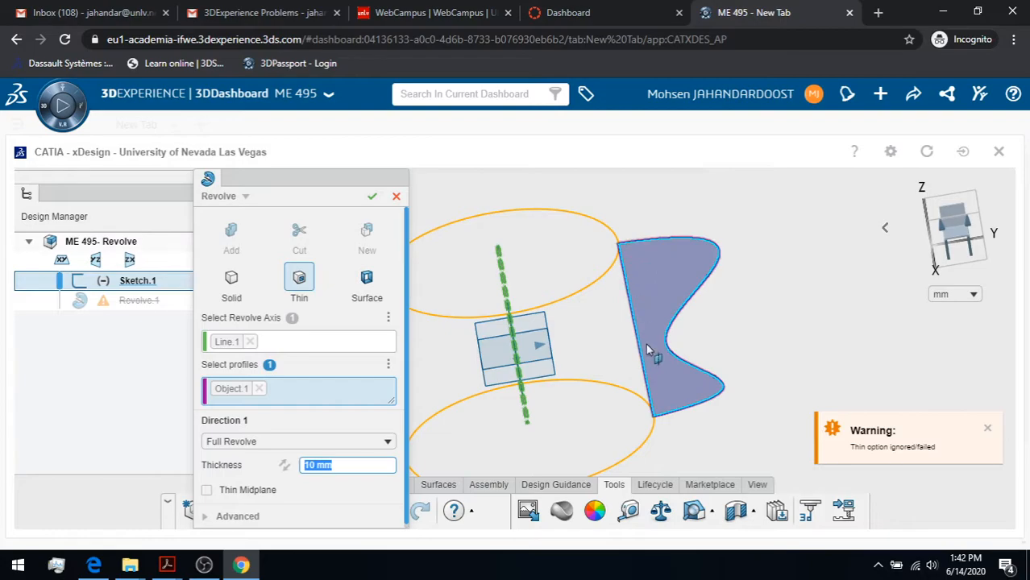
{"action": "left_click", "coordinate": [372, 196]}
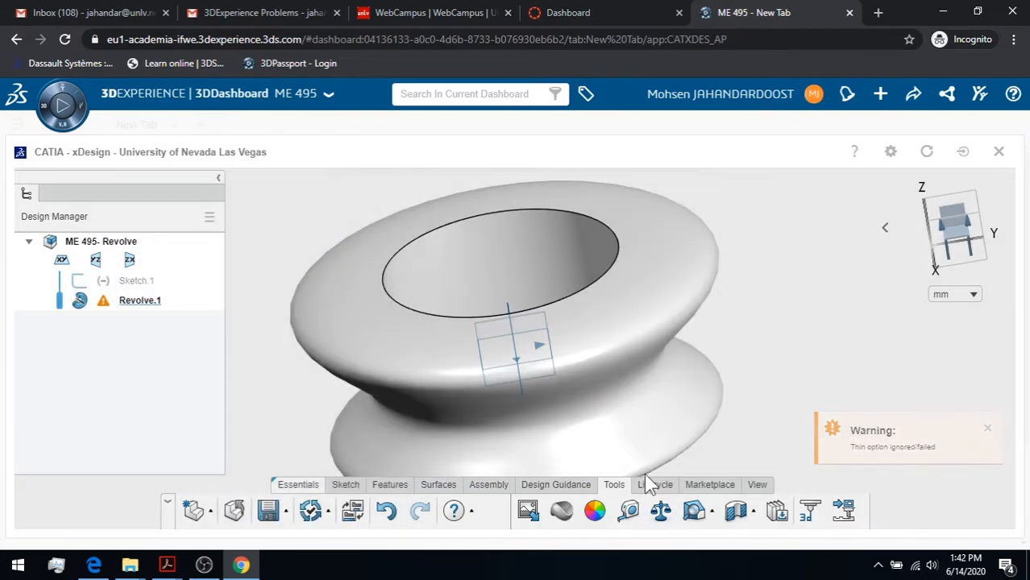
{"action": "left_click", "coordinate": [736, 516]}
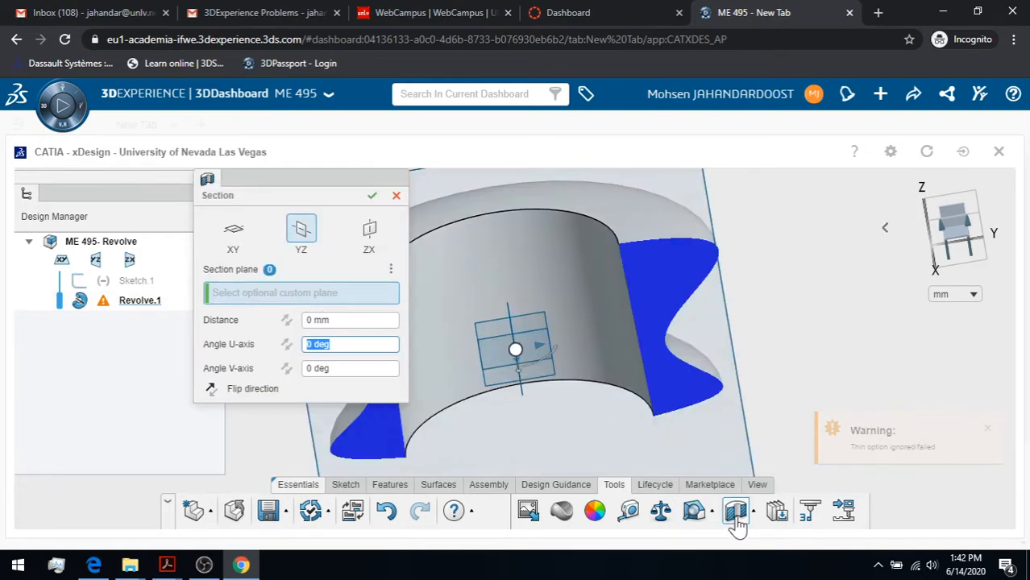
{"action": "left_click", "coordinate": [397, 197]}
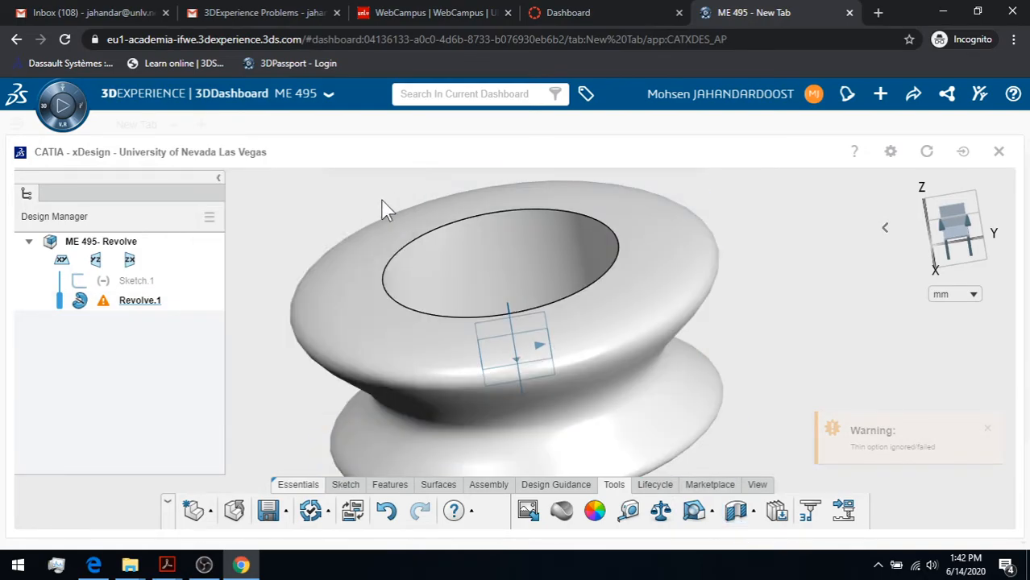
Step: Reopen the thin revolve for editing and set its thickness to 5 mm
{"action": "left_click", "coordinate": [129, 303]}
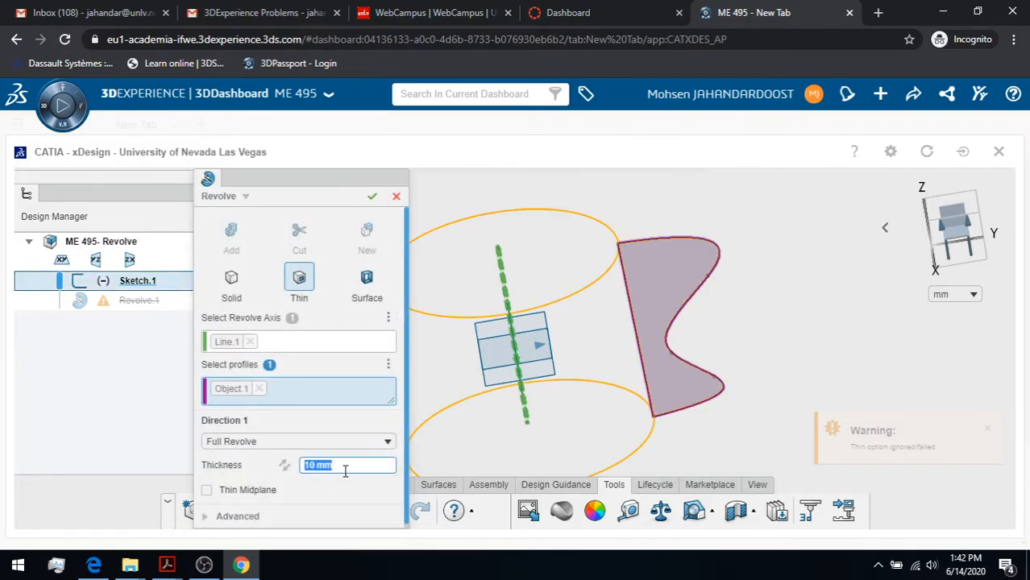
{"action": "type", "text": "5"}
{"action": "key", "text": "Return"}
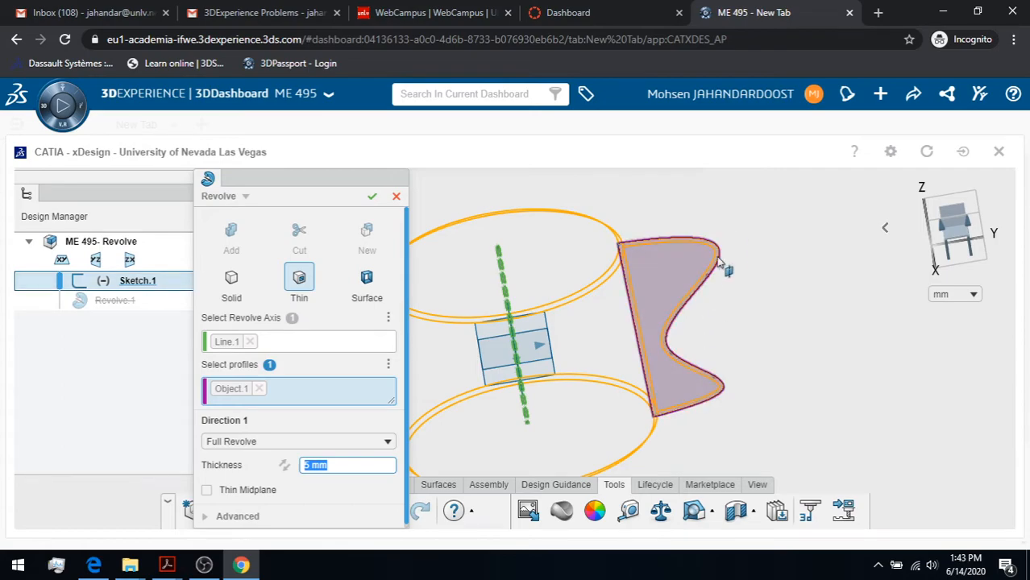
Step: Apply the edited thin revolve and examine its wall thickness in a YZ section view
{"action": "left_click", "coordinate": [373, 197]}
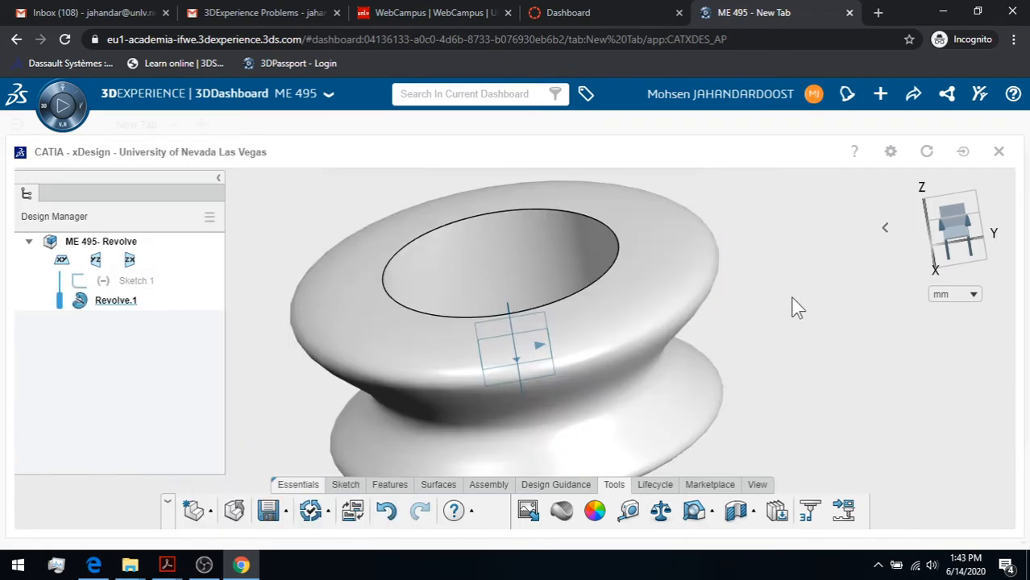
{"action": "left_click", "coordinate": [736, 513]}
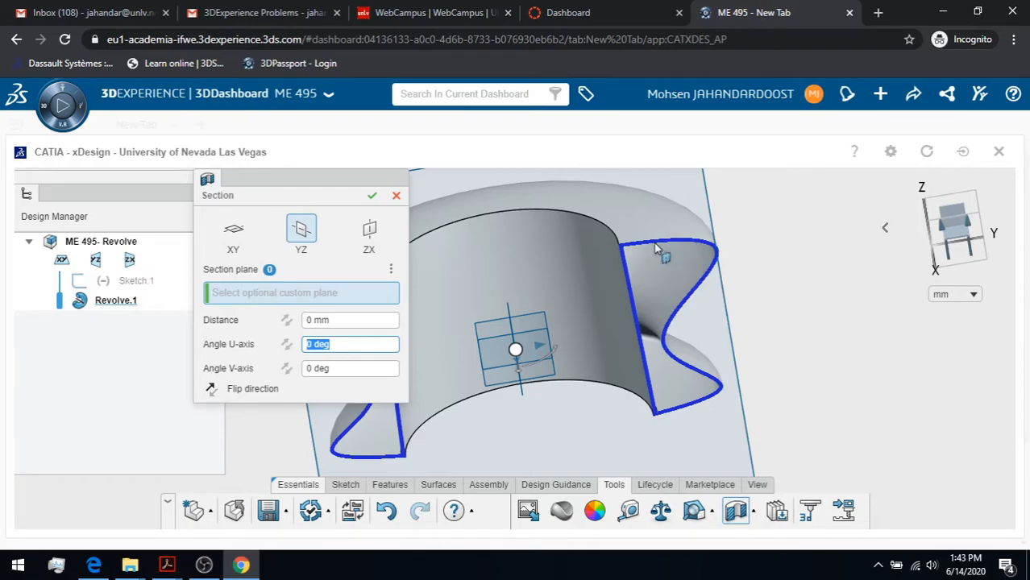
{"action": "left_click", "coordinate": [372, 195]}
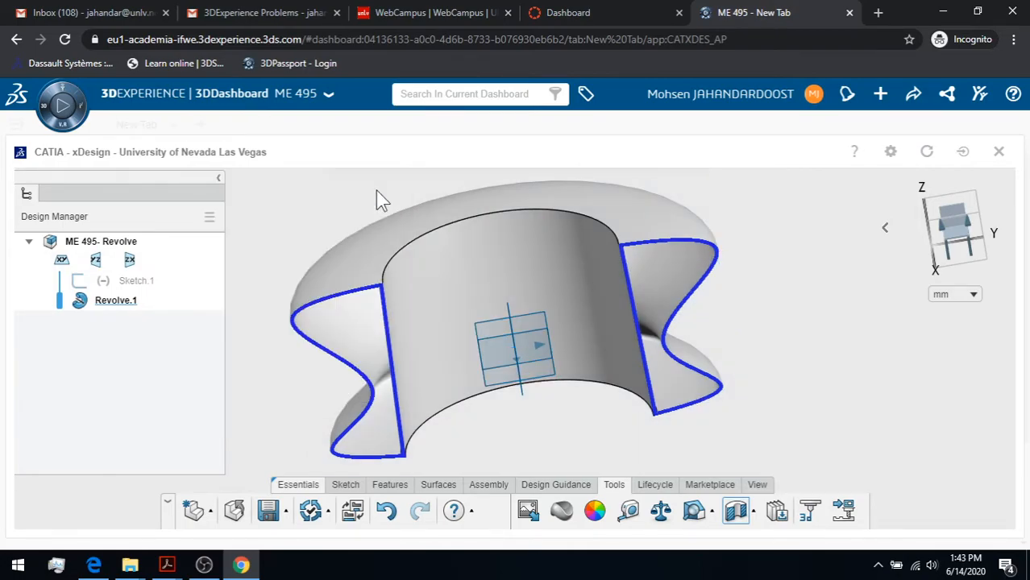
Step: Edit the sectioned revolve and change it to the Surface type
{"action": "left_click", "coordinate": [121, 303]}
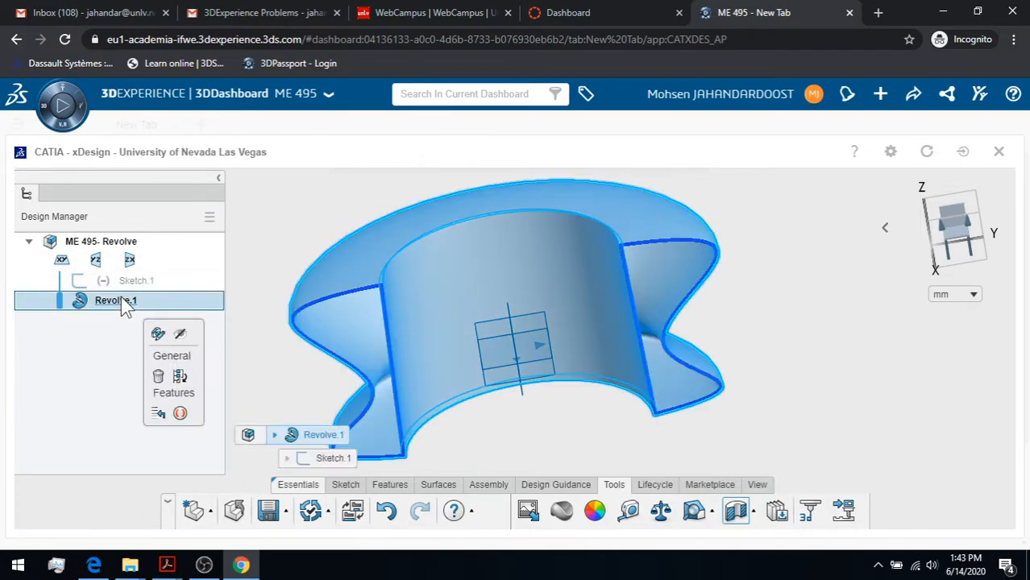
{"action": "left_click", "coordinate": [157, 335]}
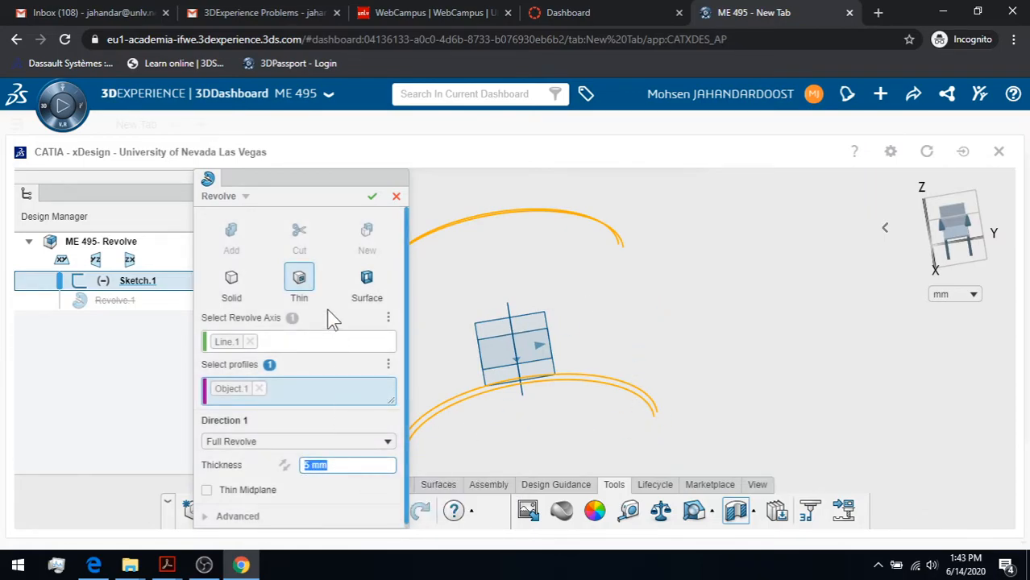
{"action": "left_click", "coordinate": [370, 279]}
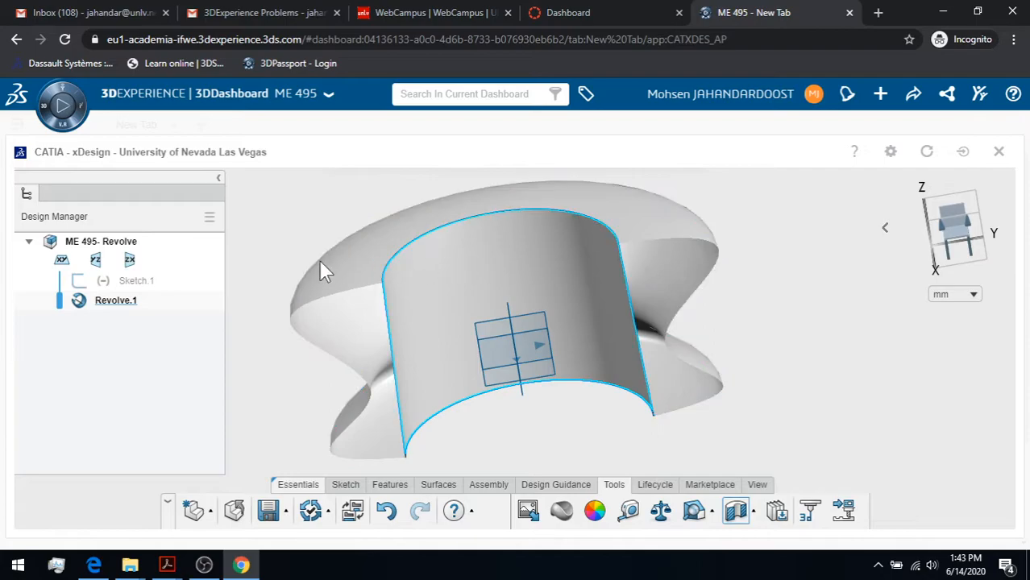
Step: Edit the surface revolve and change it to the Solid type, keeping the Full Revolve
{"action": "left_click", "coordinate": [117, 301]}
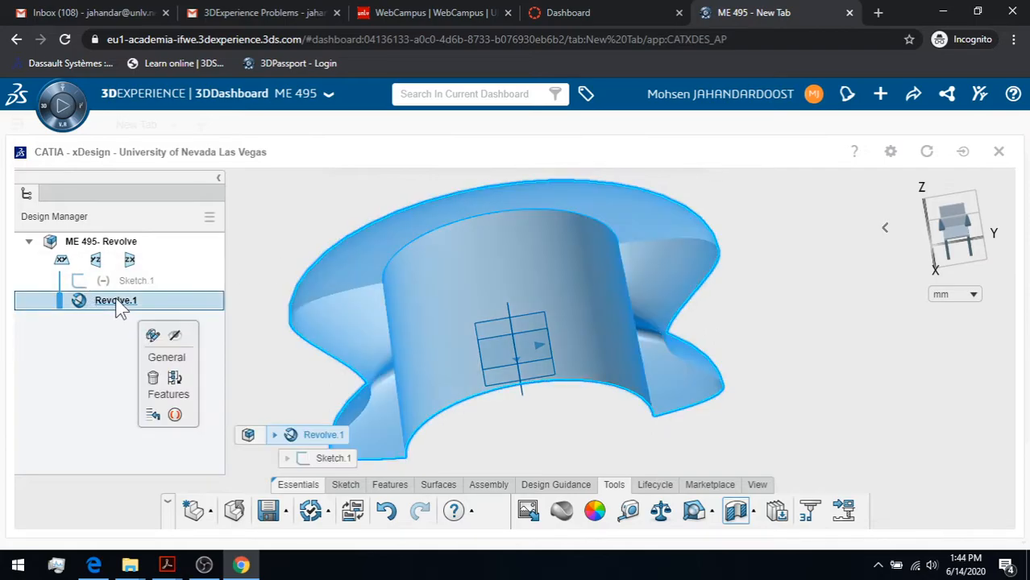
{"action": "left_click", "coordinate": [154, 335]}
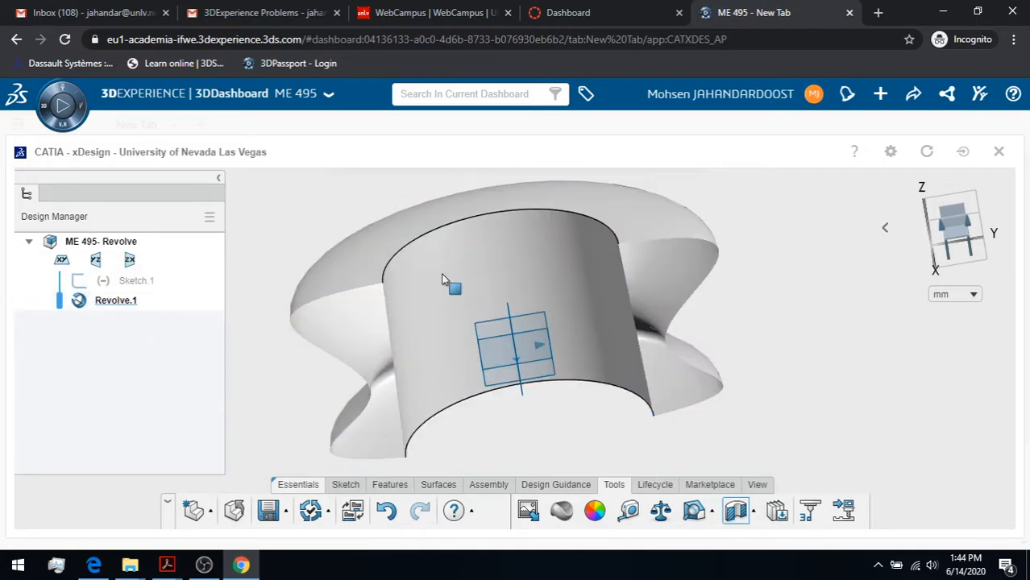
{"action": "left_click", "coordinate": [311, 281]}
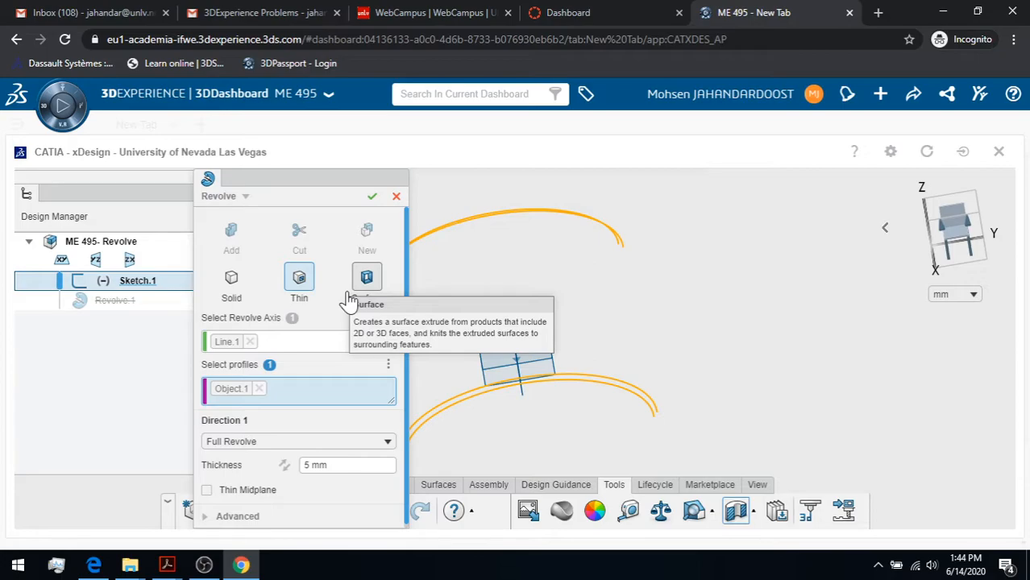
{"action": "left_click", "coordinate": [233, 277]}
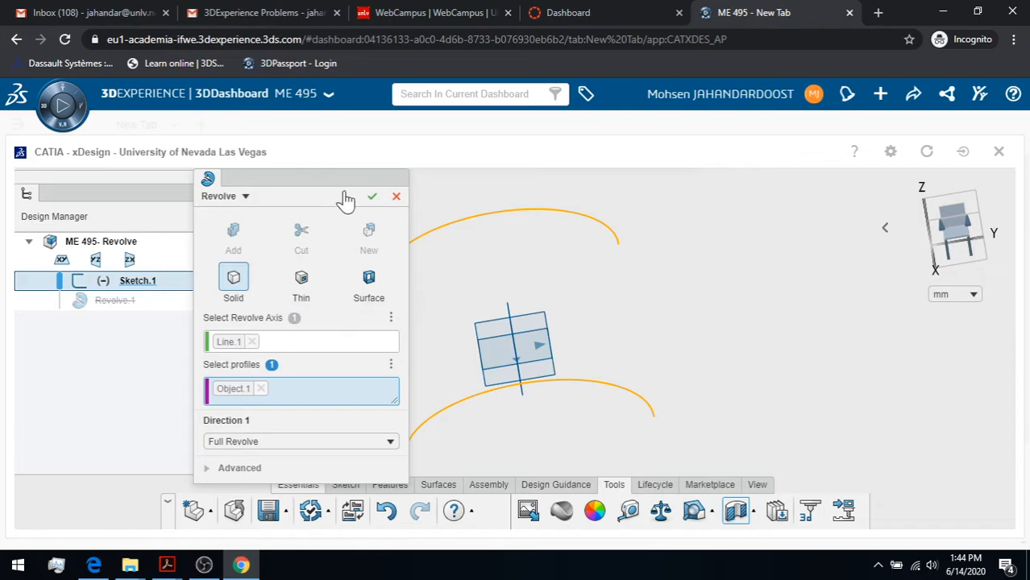
{"action": "left_click", "coordinate": [370, 198]}
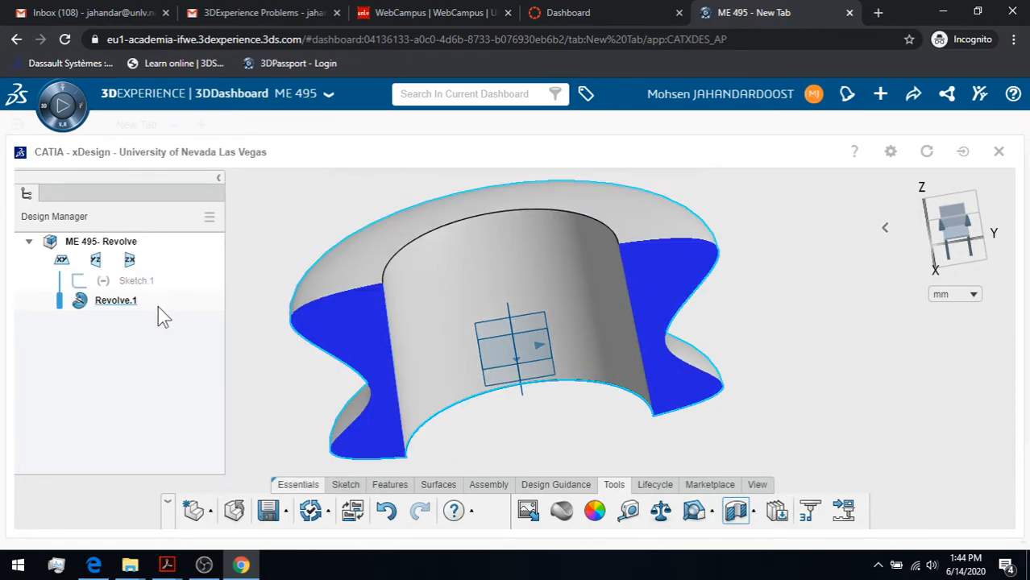
{"action": "left_click", "coordinate": [119, 304]}
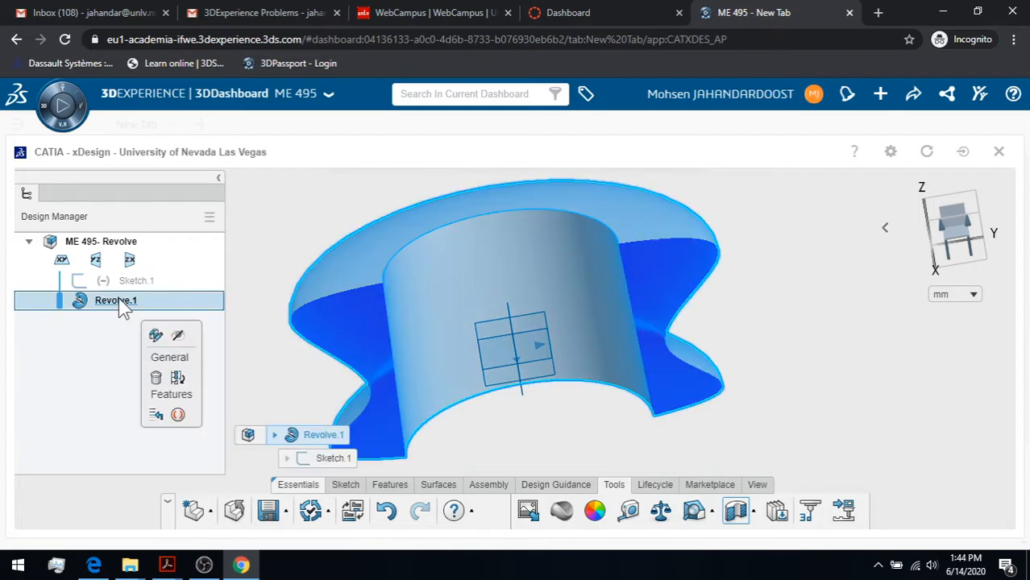
{"action": "left_click", "coordinate": [154, 337]}
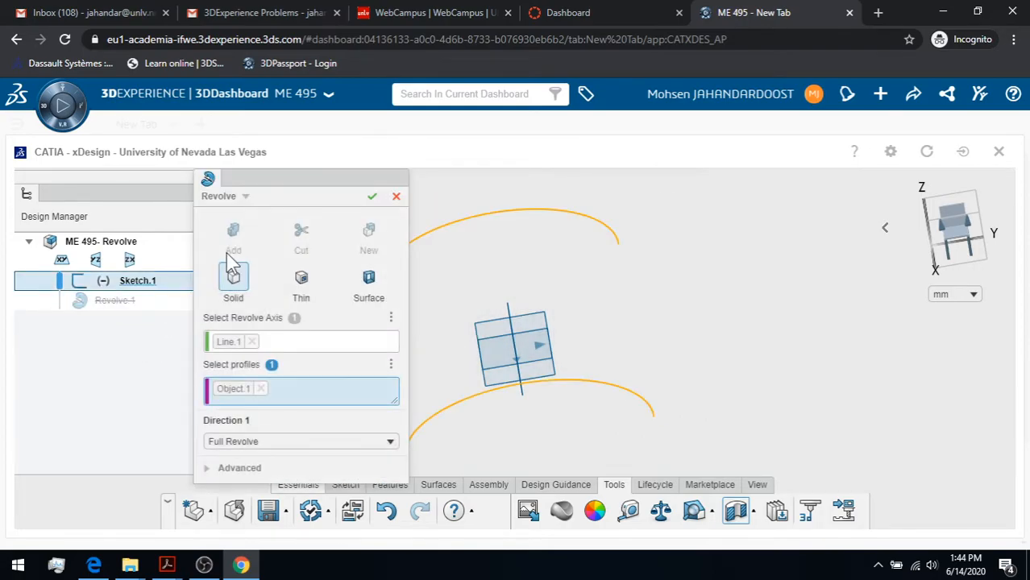
{"action": "left_click", "coordinate": [253, 341]}
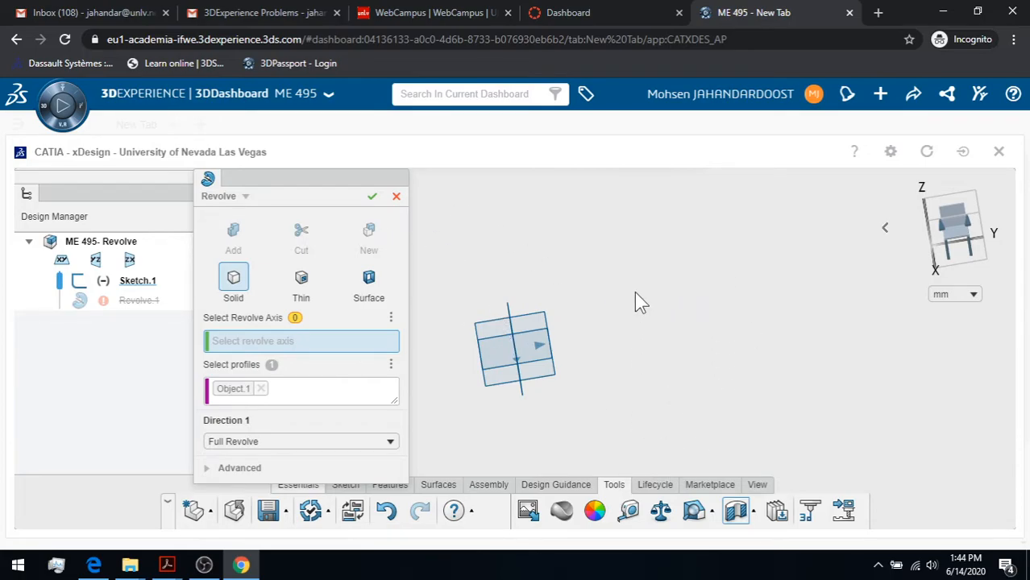
{"action": "left_click", "coordinate": [396, 196]}
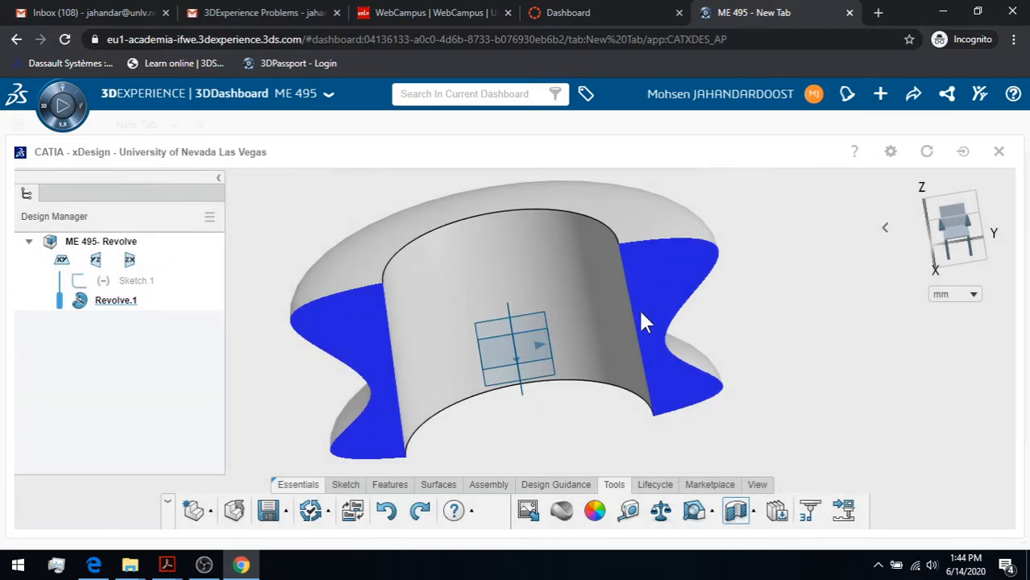
Step: Turn off the section view and replace the solid revolve's axis with the straight edge of its profile
{"action": "left_click", "coordinate": [706, 520]}
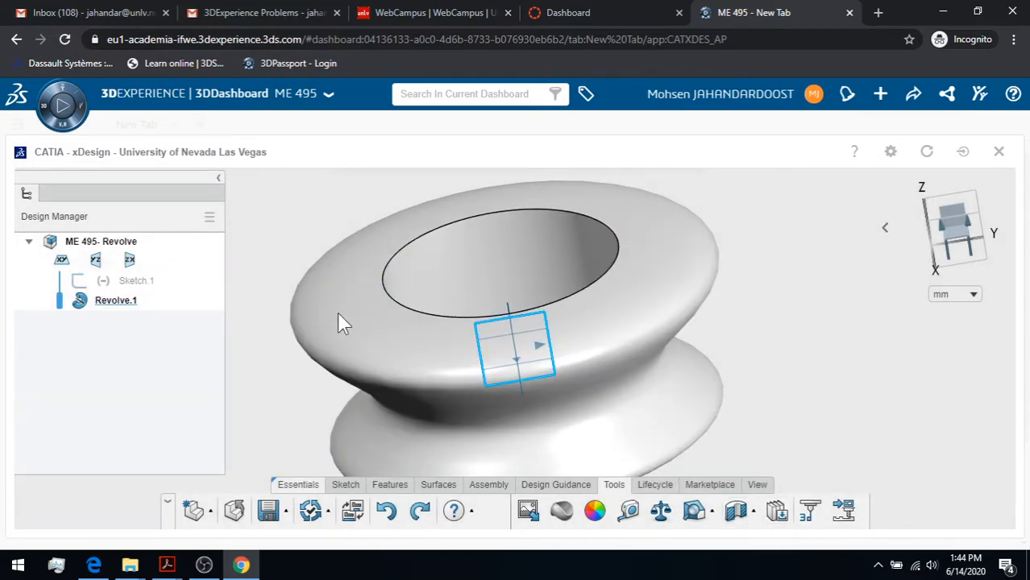
{"action": "left_click", "coordinate": [129, 306]}
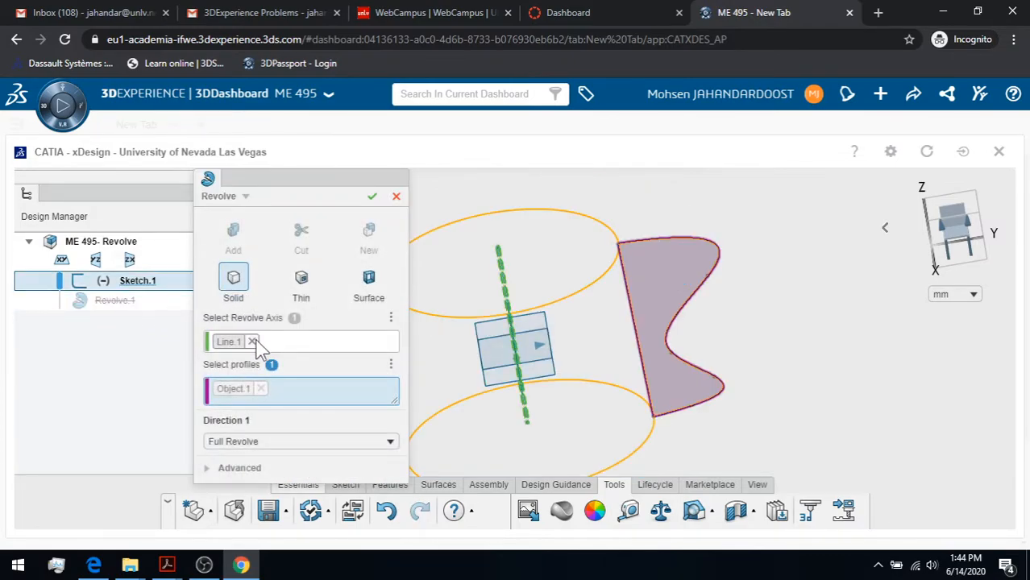
{"action": "left_click", "coordinate": [252, 342]}
{"action": "left_click", "coordinate": [634, 329]}
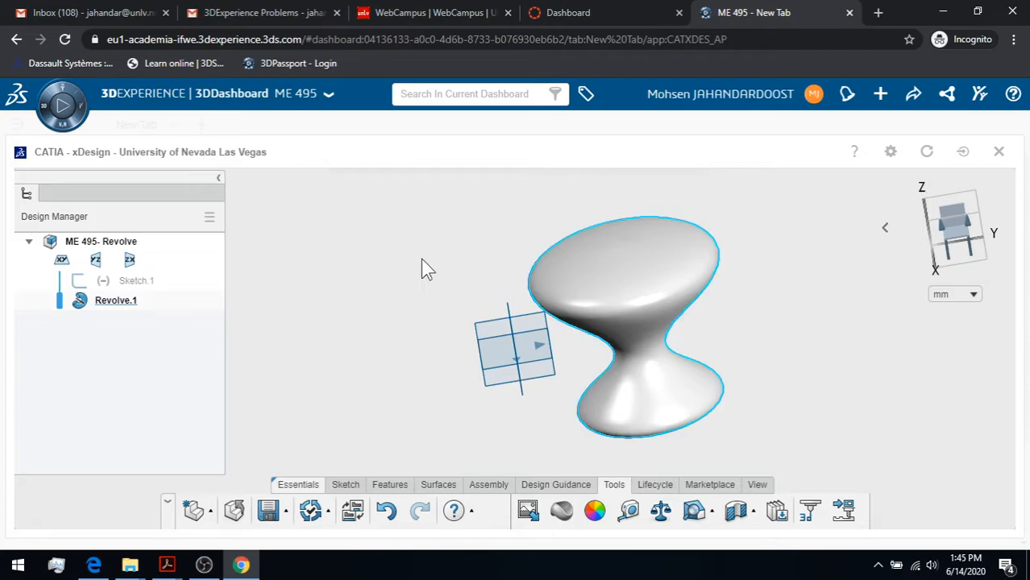
Step: Start a sketch on the YZ plane and draw an open, wavy five-point spline on the opposite side of the origin from the solid
{"action": "left_click", "coordinate": [96, 260]}
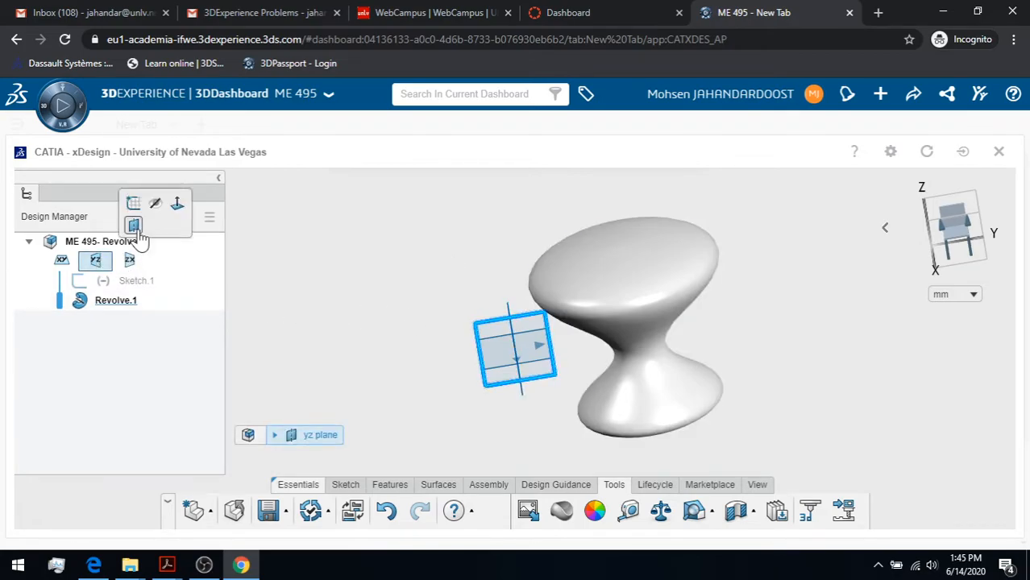
{"action": "left_click", "coordinate": [134, 206]}
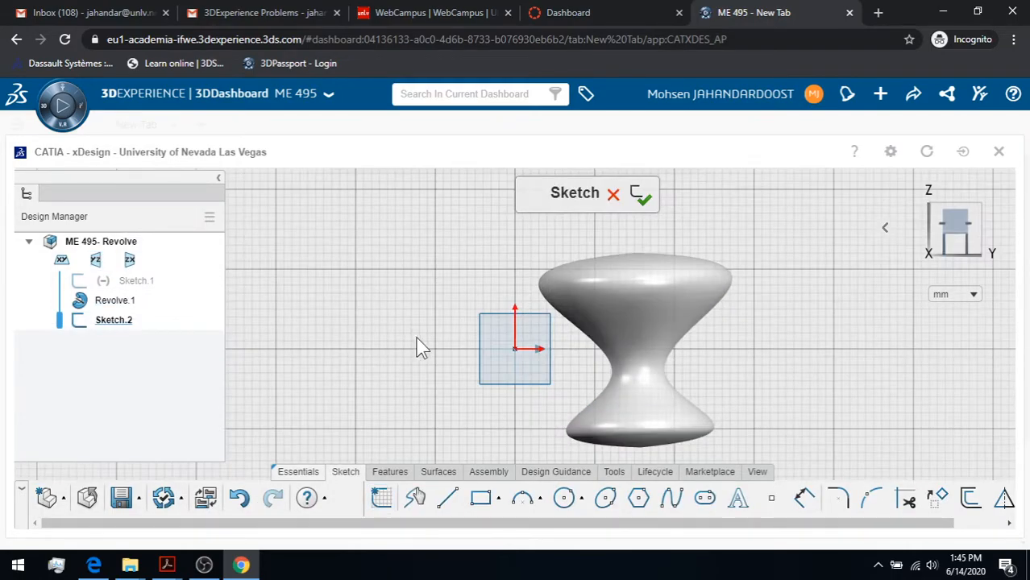
{"action": "left_click", "coordinate": [671, 500]}
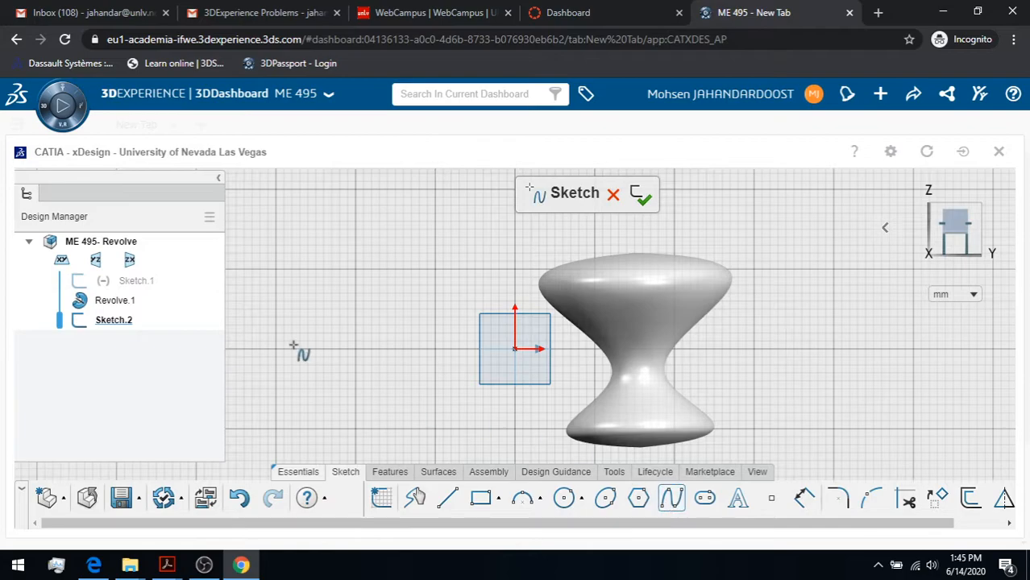
{"action": "left_click", "coordinate": [367, 260]}
{"action": "left_click", "coordinate": [294, 315]}
{"action": "left_click", "coordinate": [341, 379]}
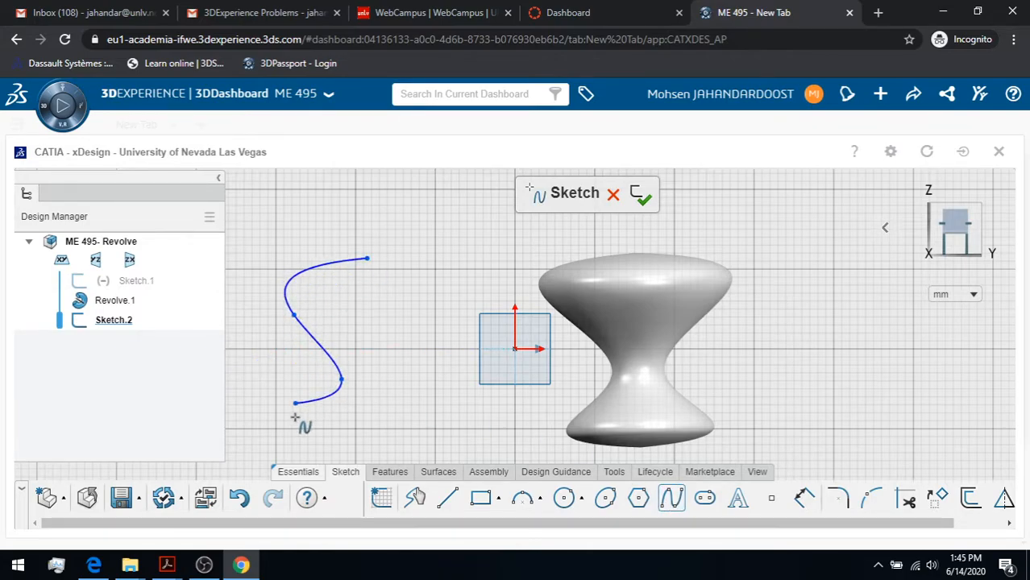
{"action": "left_click", "coordinate": [287, 420]}
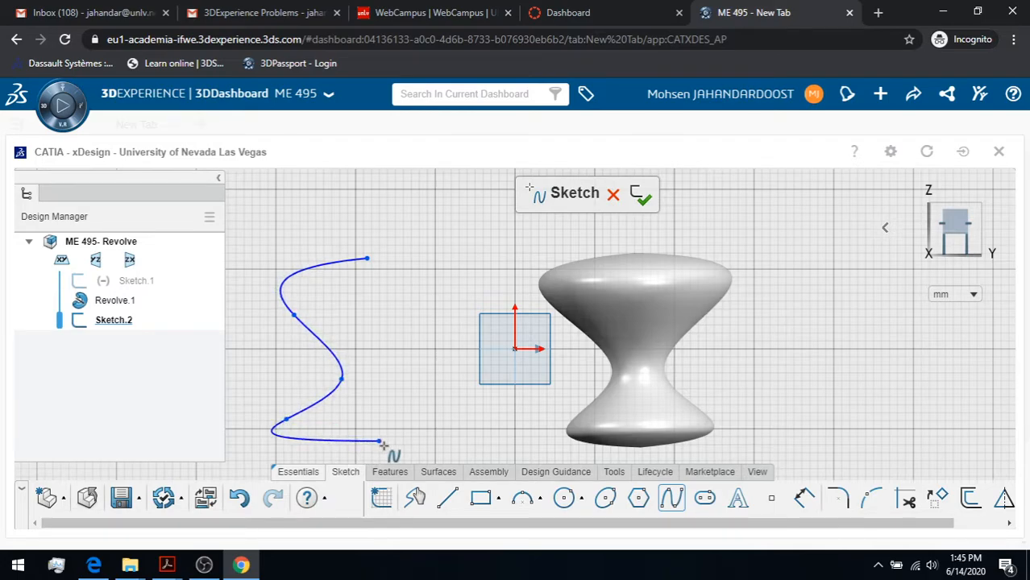
{"action": "double_click", "coordinate": [381, 442]}
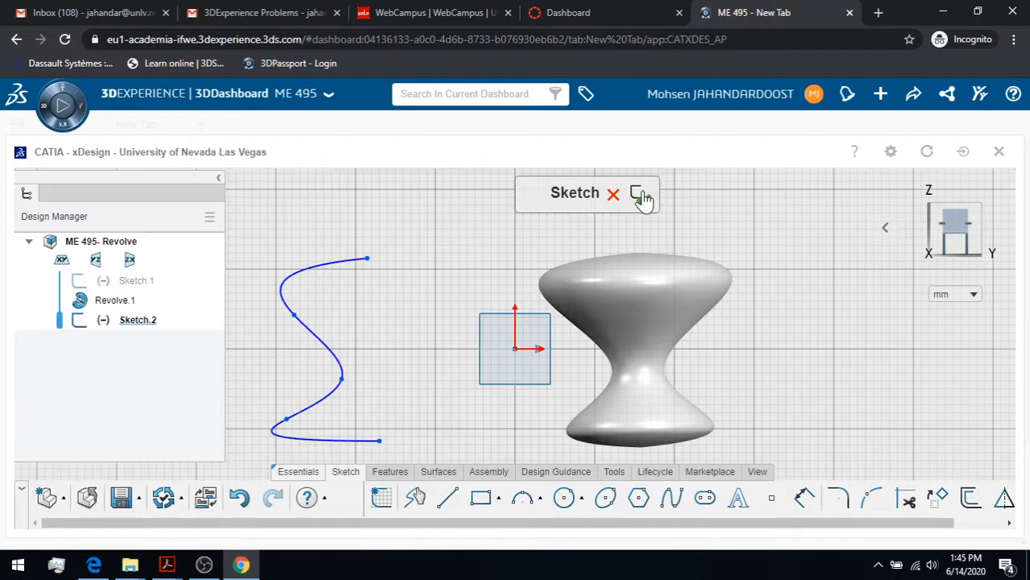
Step: Draw a vertical line between the spline and the origin, convert it to construction geometry, and finish the sketch
{"action": "left_click", "coordinate": [447, 498]}
{"action": "left_click", "coordinate": [431, 259]}
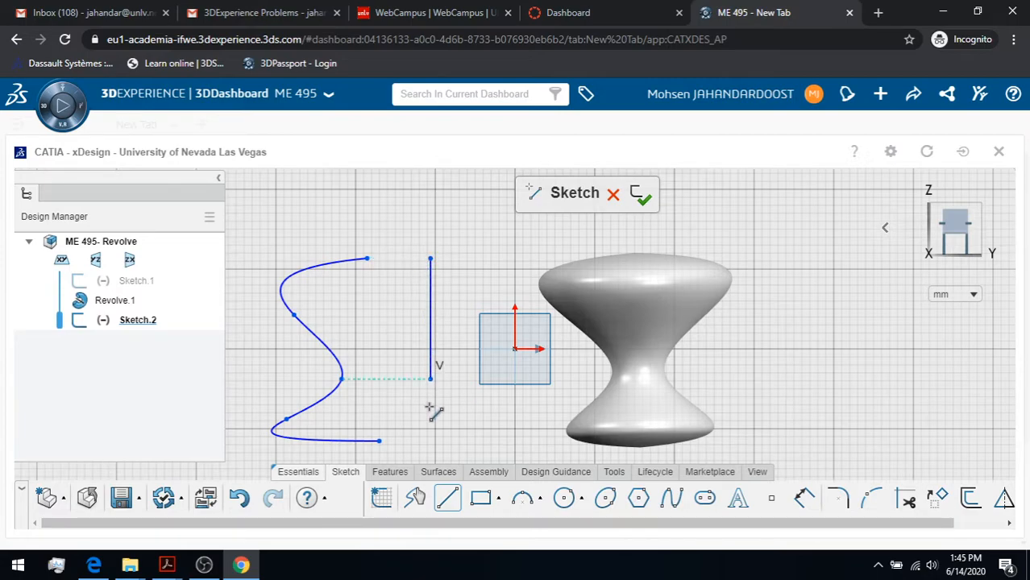
{"action": "left_click", "coordinate": [430, 453]}
{"action": "key", "text": "Escape"}
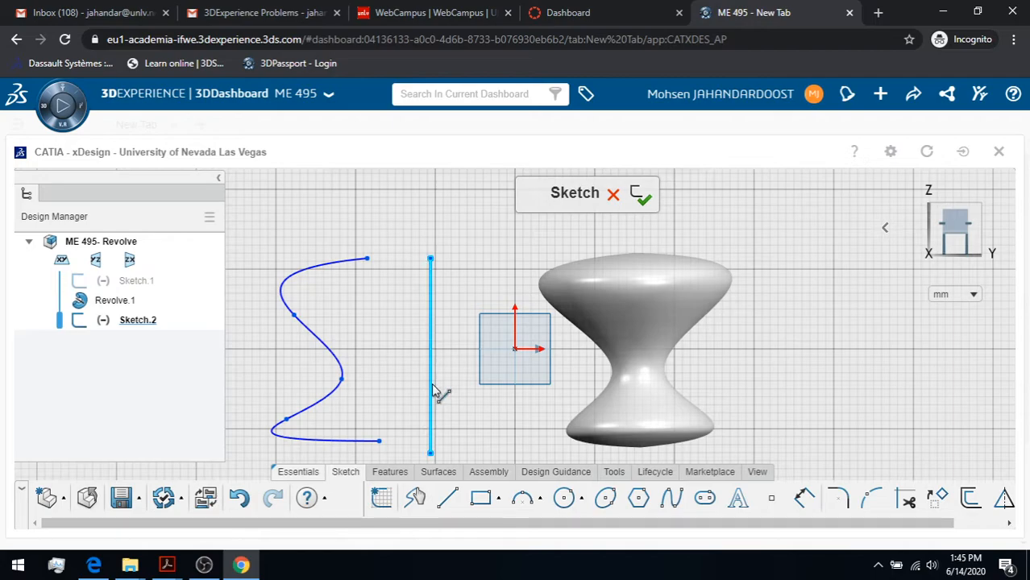
{"action": "left_click", "coordinate": [431, 390]}
{"action": "left_click", "coordinate": [467, 327]}
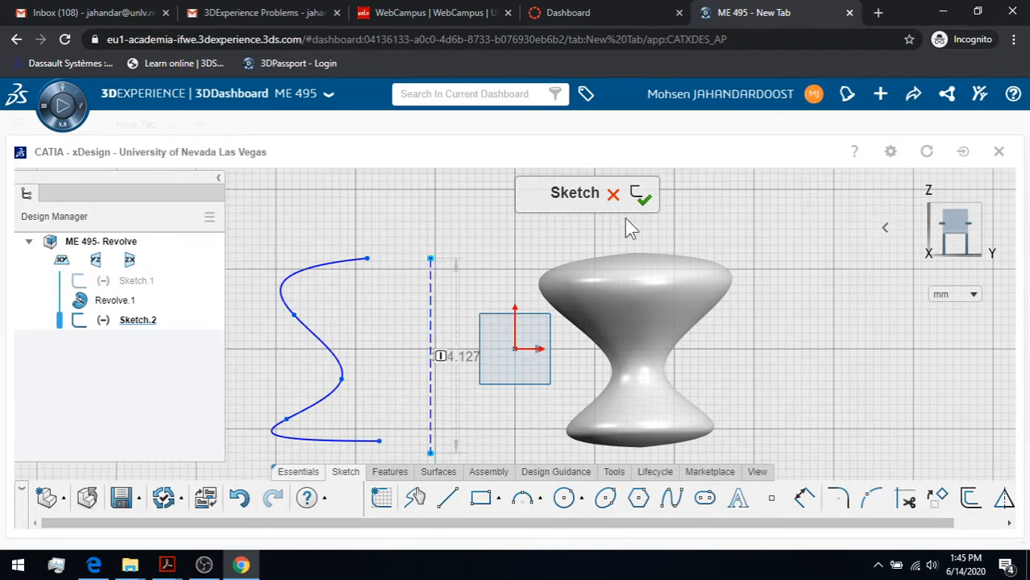
{"action": "left_click", "coordinate": [643, 196]}
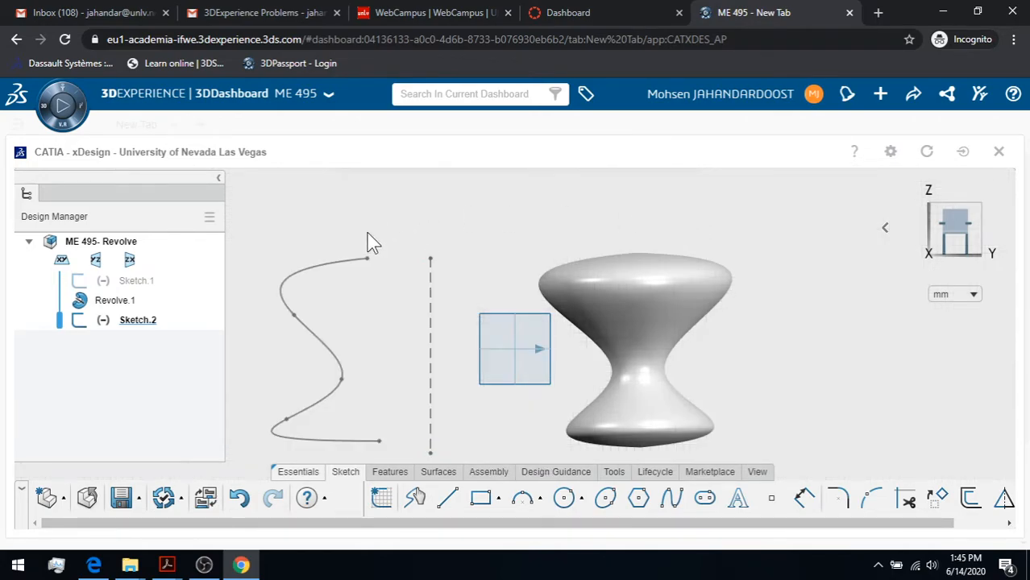
Step: Start a Revolve, clear its preselected axis, and pick the open wavy spline as the profile
{"action": "left_click", "coordinate": [428, 473]}
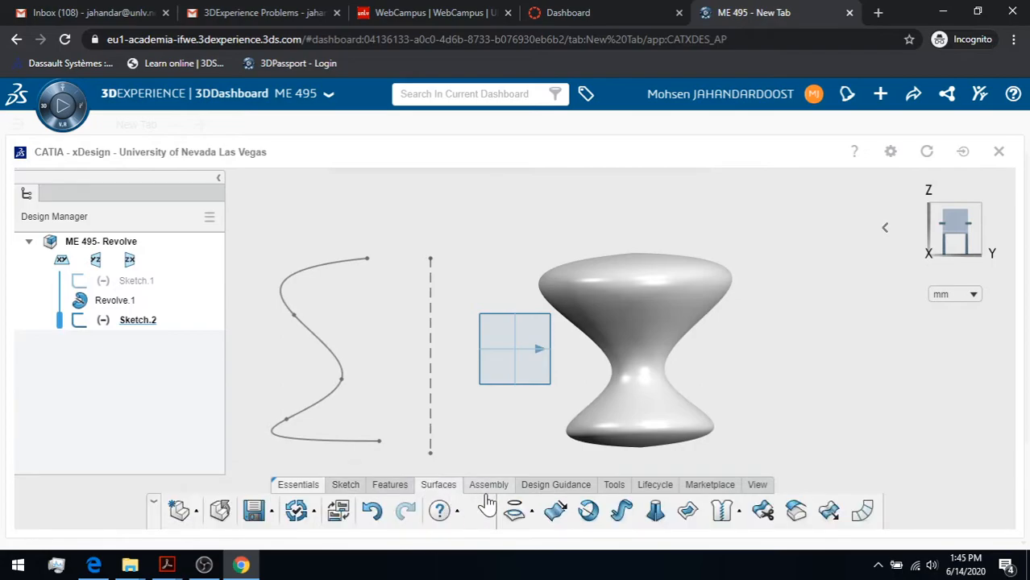
{"action": "left_click", "coordinate": [390, 484]}
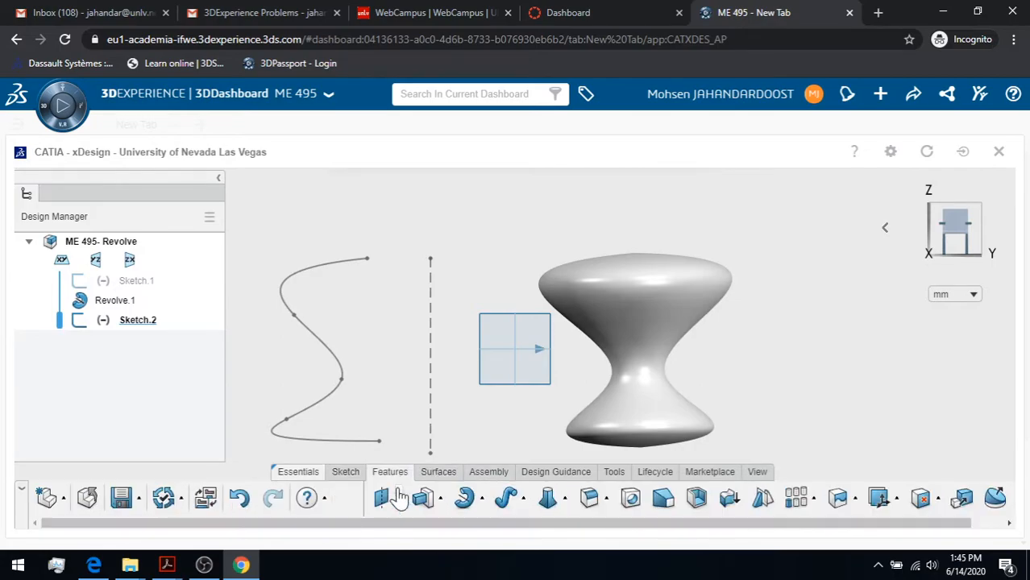
{"action": "left_click", "coordinate": [466, 500]}
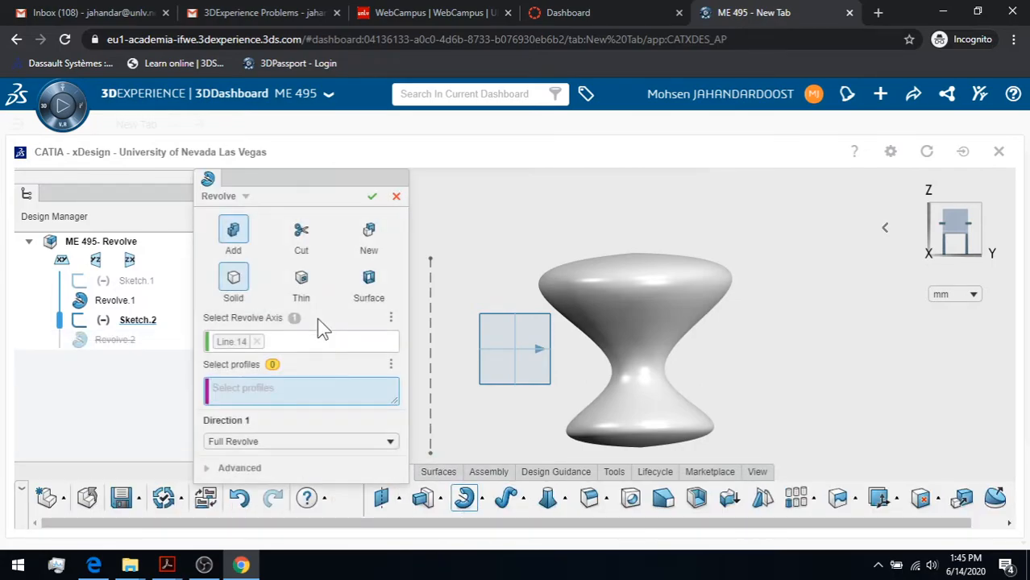
{"action": "left_click_drag", "start_coordinate": [304, 174], "coordinate": [878, 172]}
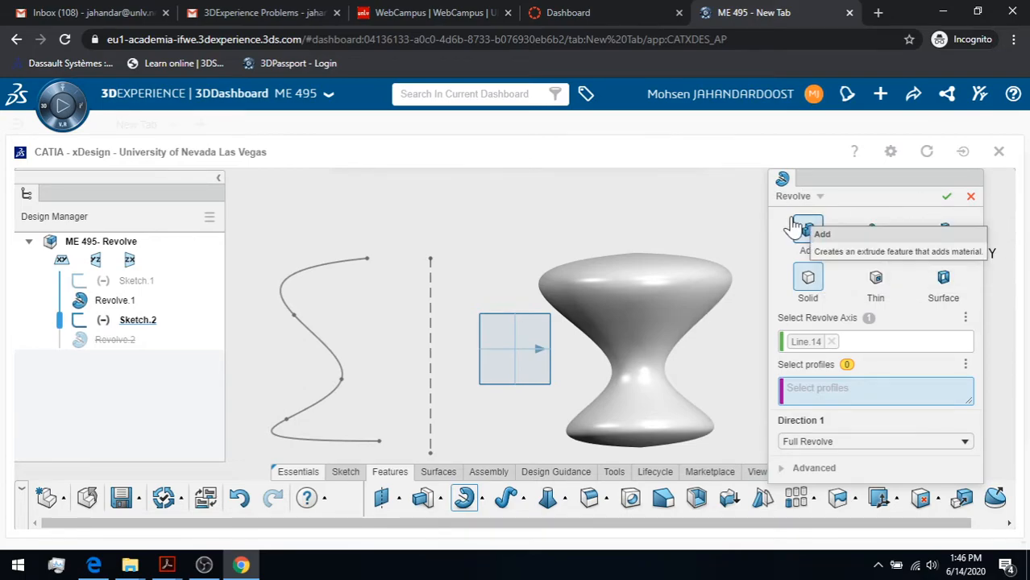
{"action": "left_click", "coordinate": [832, 342]}
{"action": "left_click", "coordinate": [822, 393]}
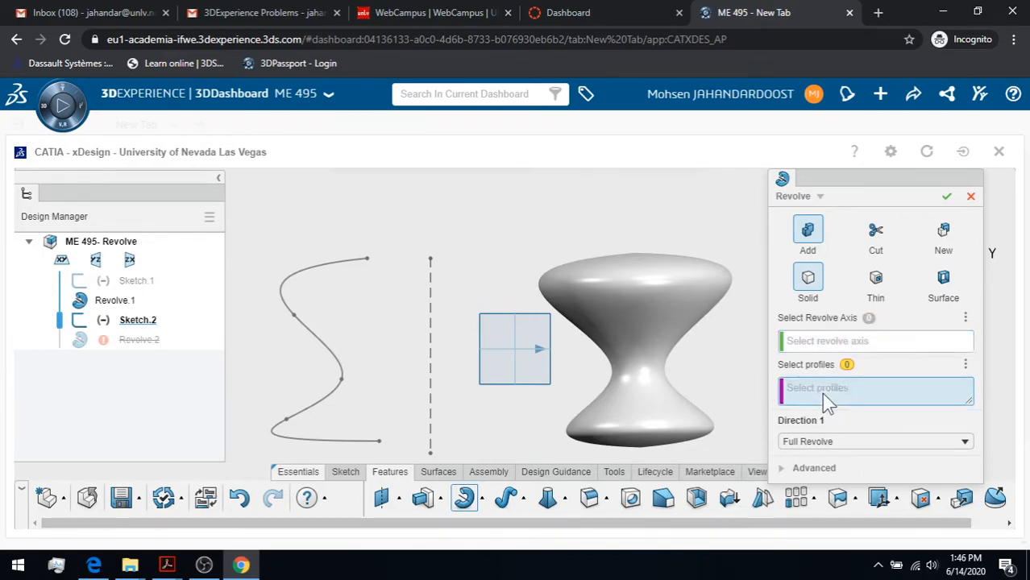
{"action": "left_click", "coordinate": [321, 348]}
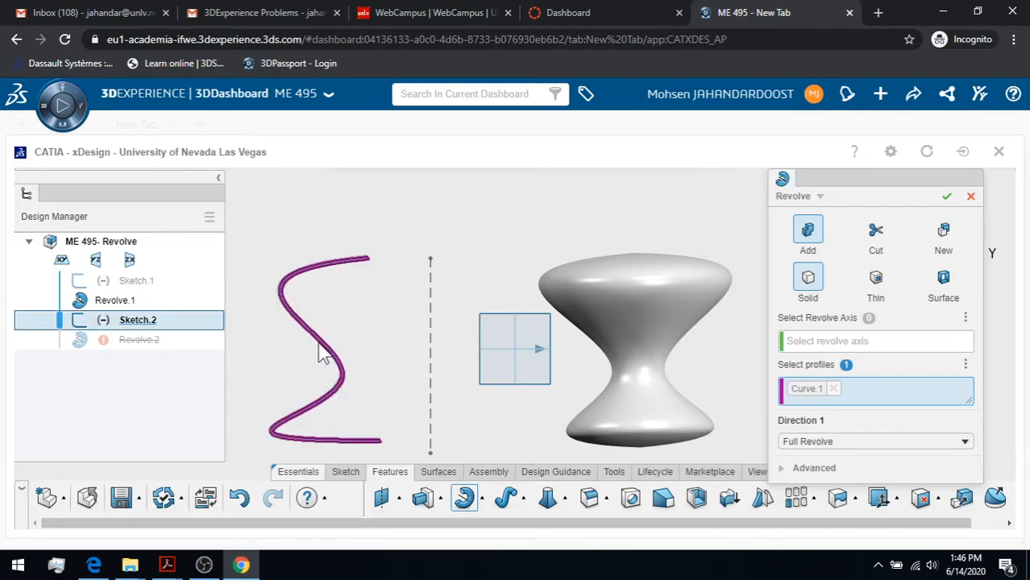
Step: Use the dashed vertical line beside the spline as the axis and create a Thin full revolve with 5 mm thickness
{"action": "left_click", "coordinate": [817, 342]}
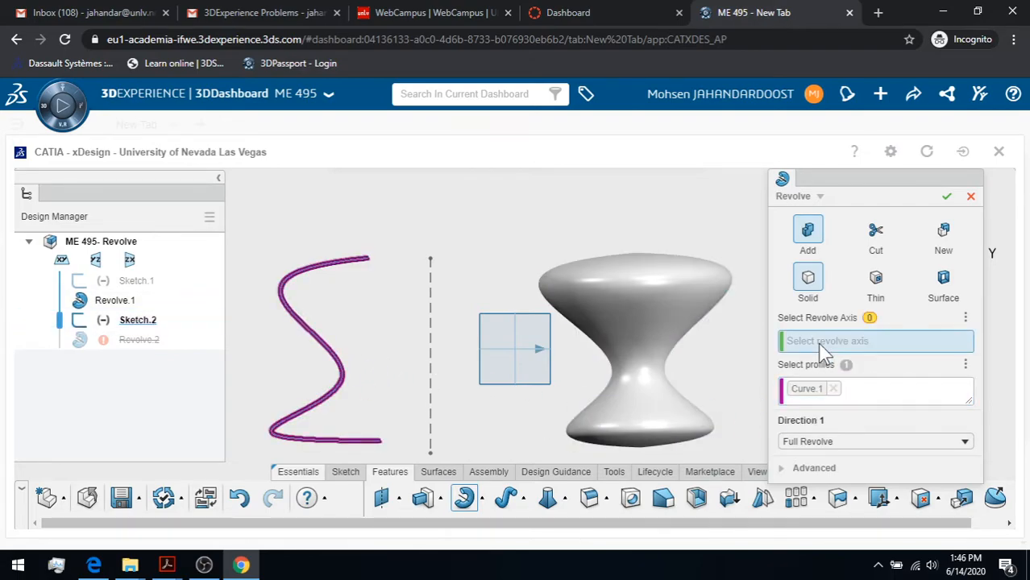
{"action": "left_click", "coordinate": [432, 345]}
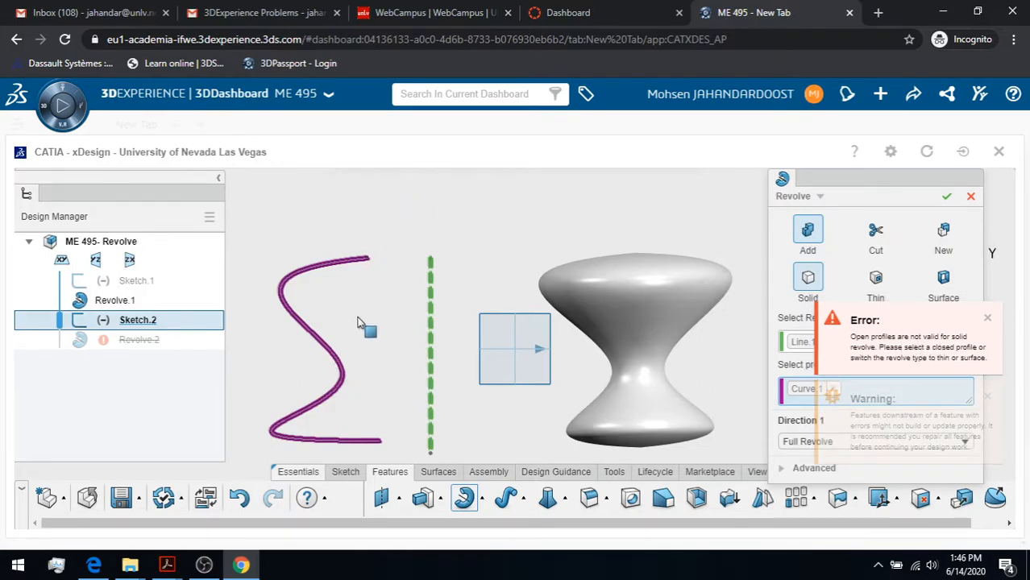
{"action": "left_click", "coordinate": [988, 318]}
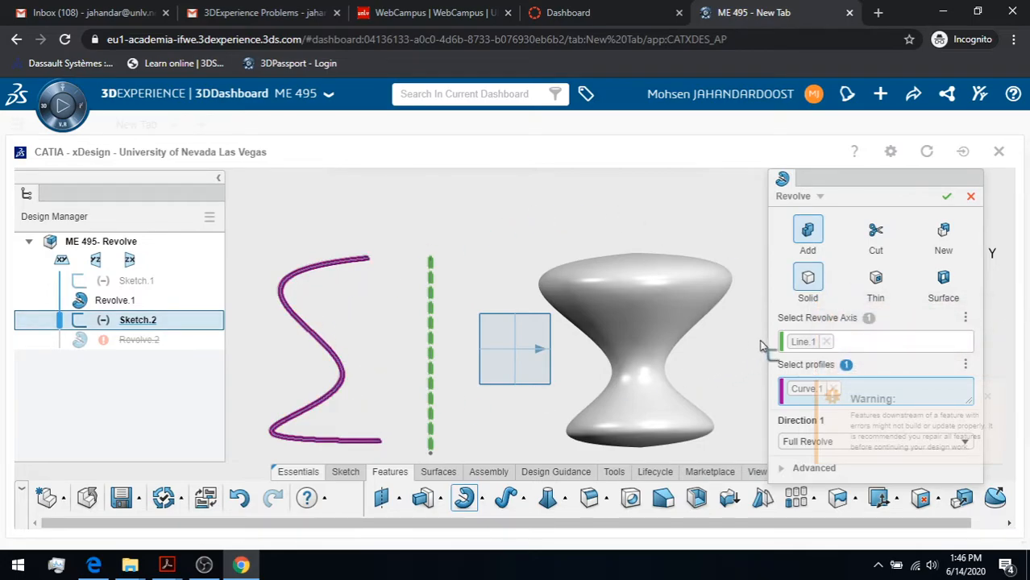
{"action": "left_click", "coordinate": [874, 280]}
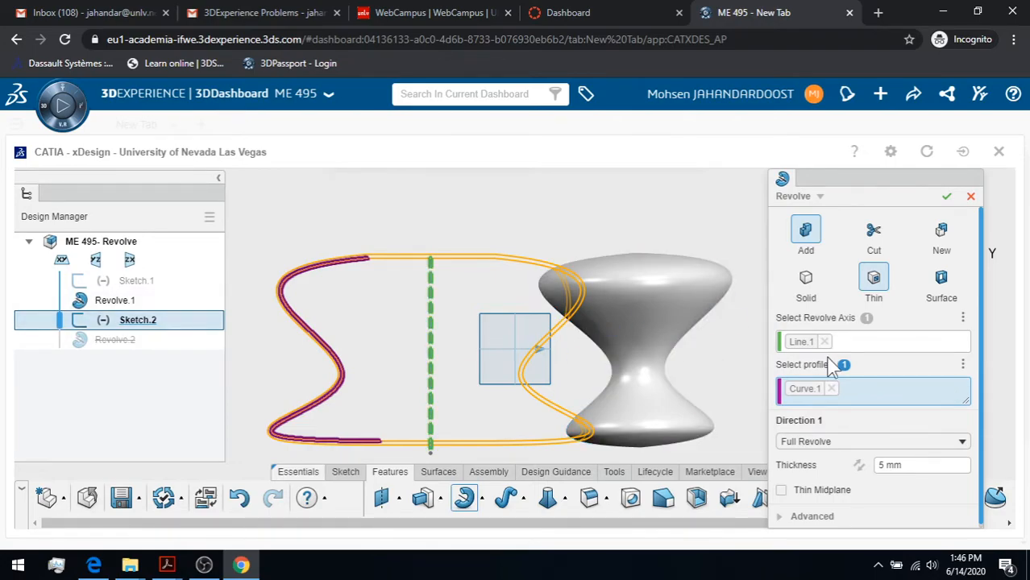
{"action": "scroll", "coordinate": [886, 458], "scroll_direction": "down", "scroll_amount": 1}
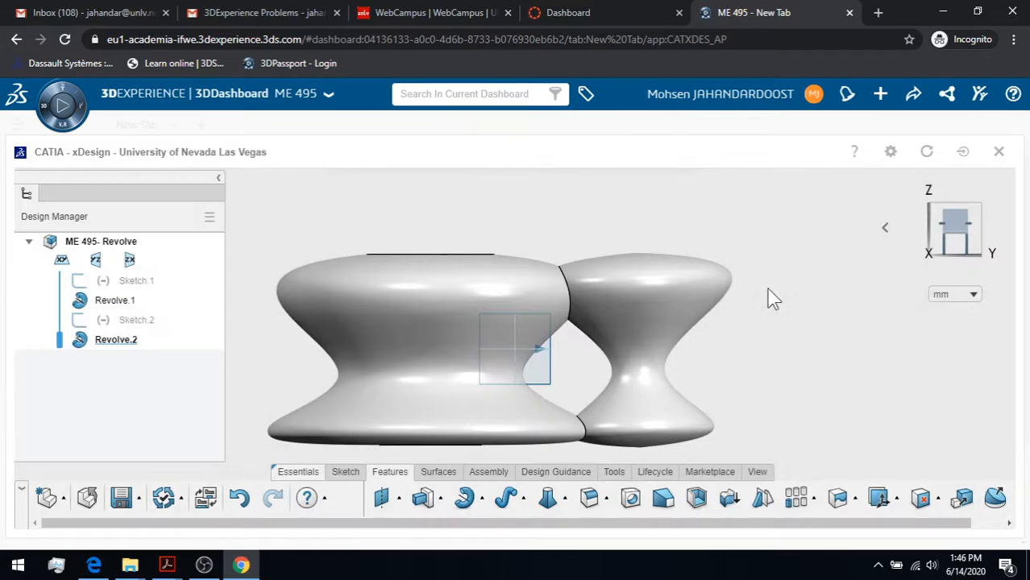
Step: Apply a section view on the YZ plane to examine the thin revolve beside the solid one
{"action": "left_click", "coordinate": [615, 472]}
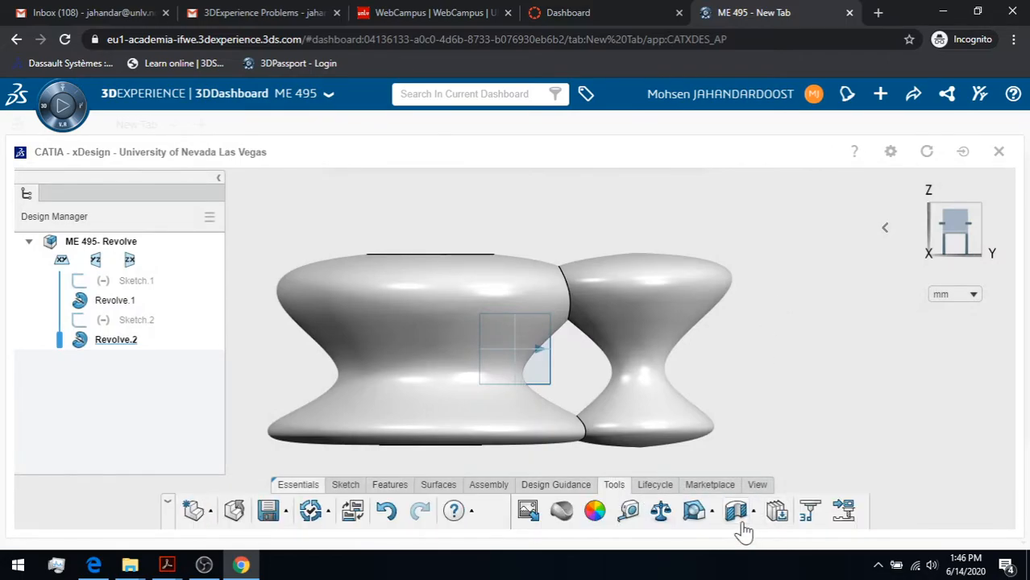
{"action": "left_click", "coordinate": [738, 513]}
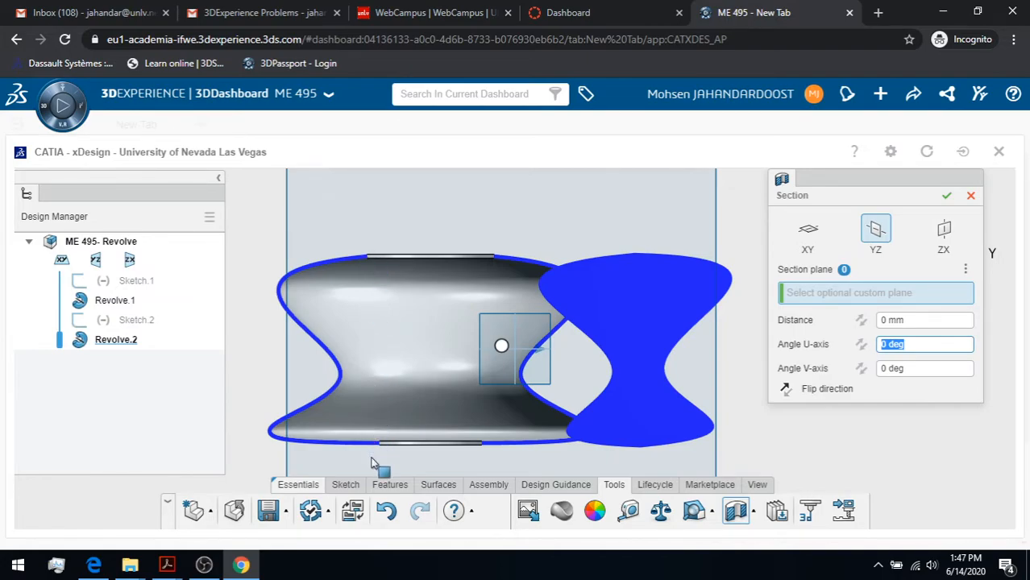
{"action": "left_click", "coordinate": [947, 196]}
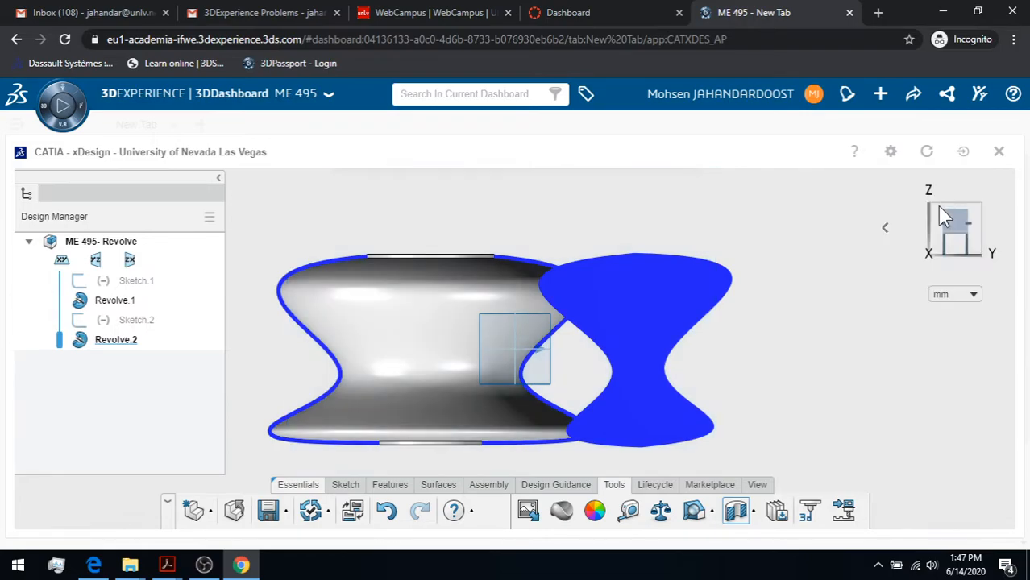
Step: Edit the first revolve and change it from Solid to Thin with a 5 mm thickness
{"action": "left_click", "coordinate": [111, 304]}
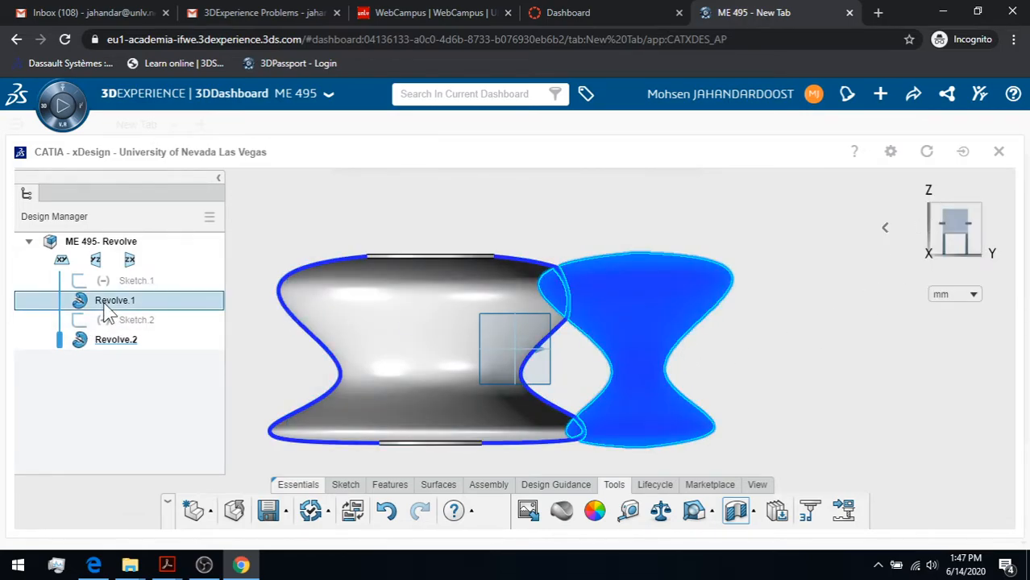
{"action": "left_click", "coordinate": [140, 191]}
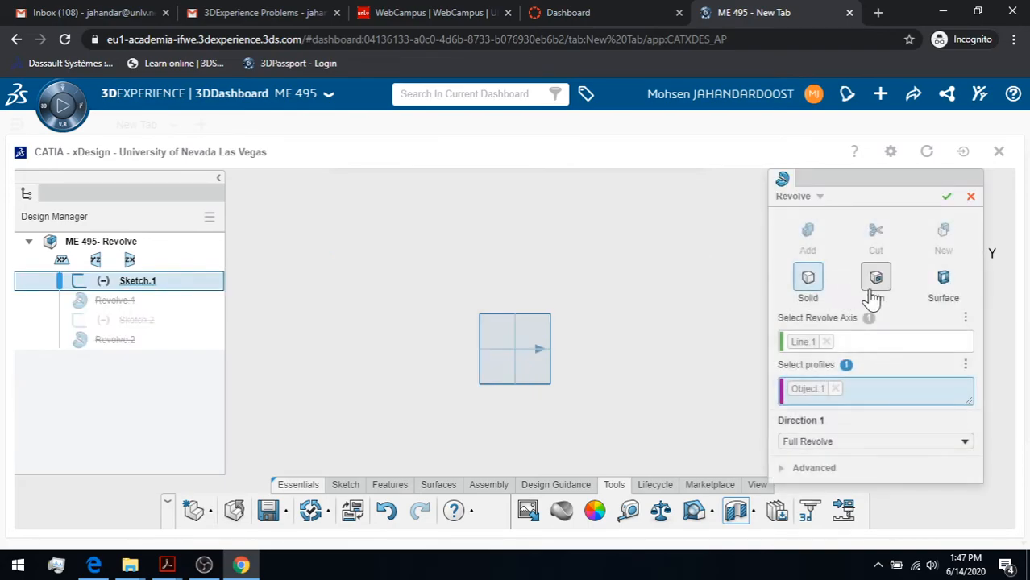
{"action": "left_click", "coordinate": [876, 279]}
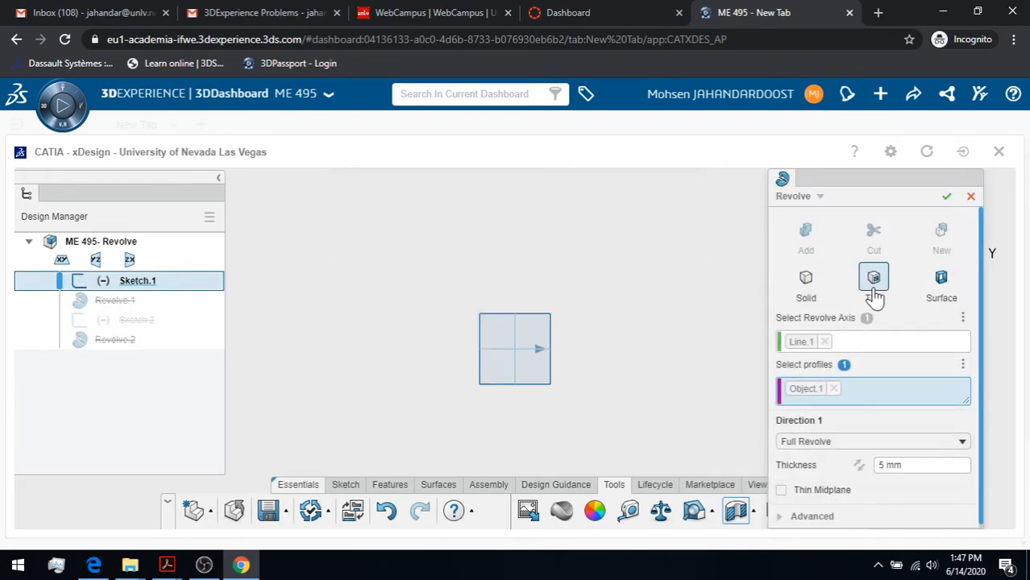
{"action": "left_click", "coordinate": [946, 196]}
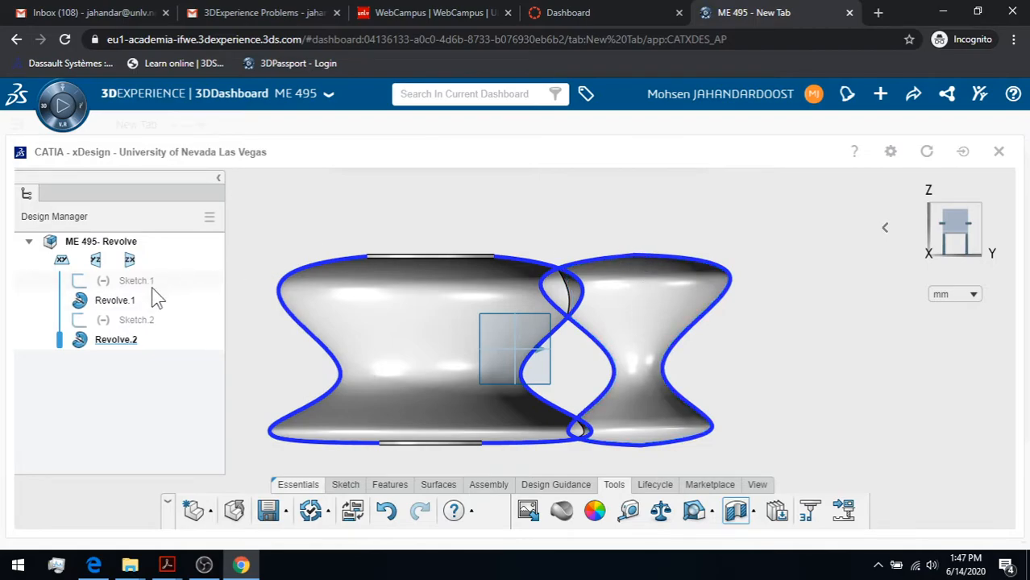
Step: Edit the first revolve again and replace its axis with the dashed vertical line through the origin
{"action": "left_click", "coordinate": [117, 306]}
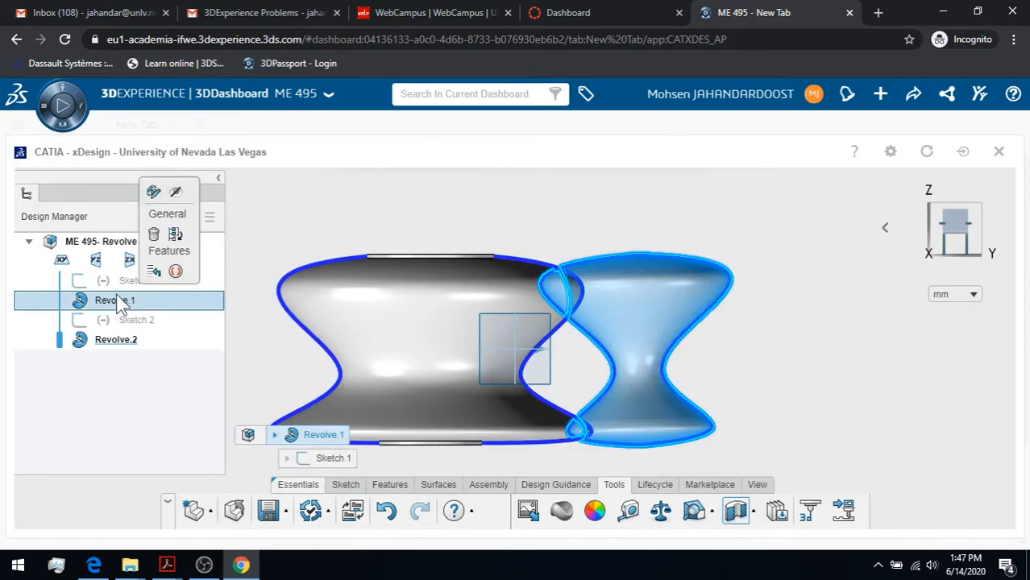
{"action": "left_click", "coordinate": [154, 193]}
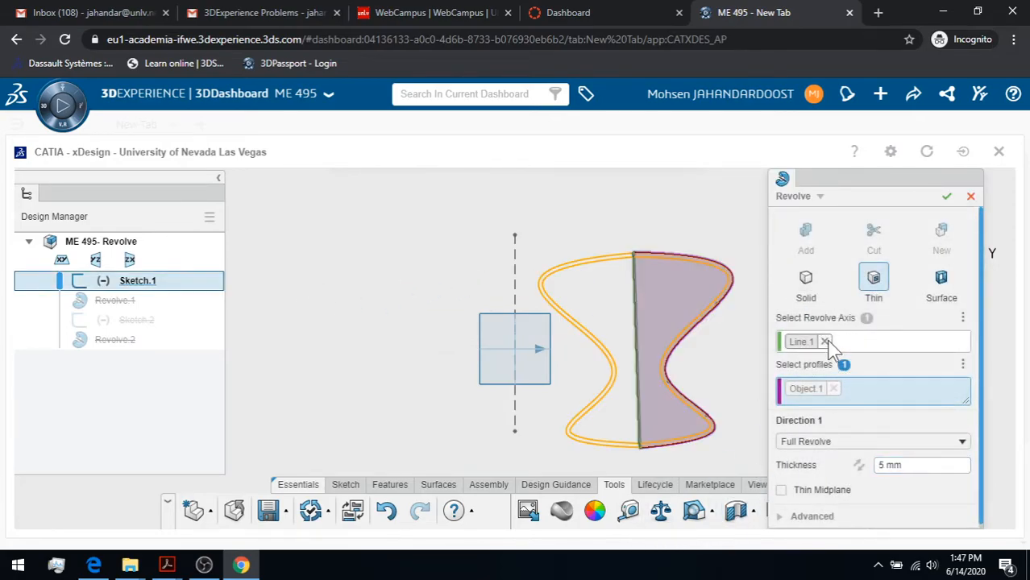
{"action": "left_click", "coordinate": [825, 342]}
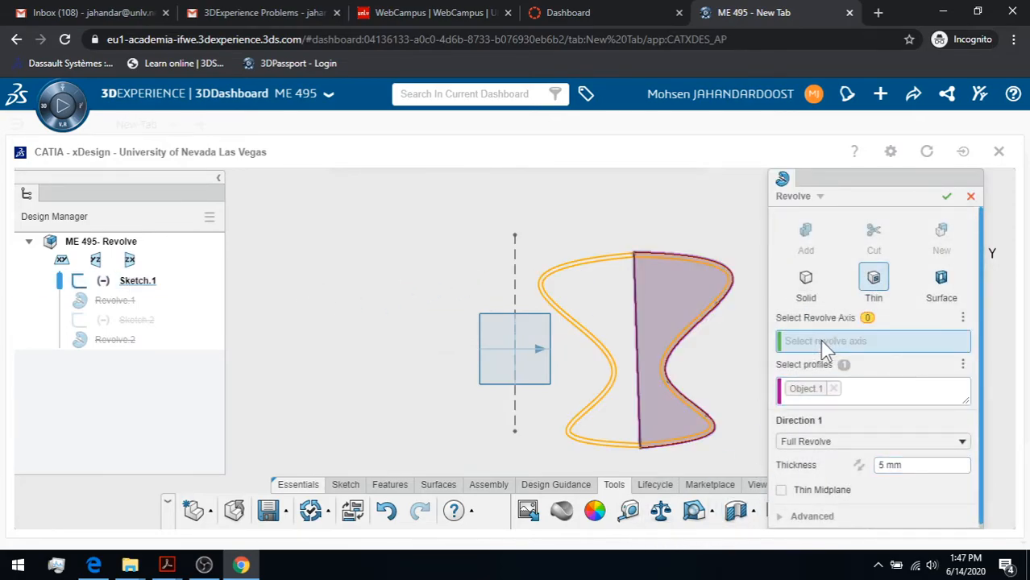
{"action": "left_click", "coordinate": [517, 278]}
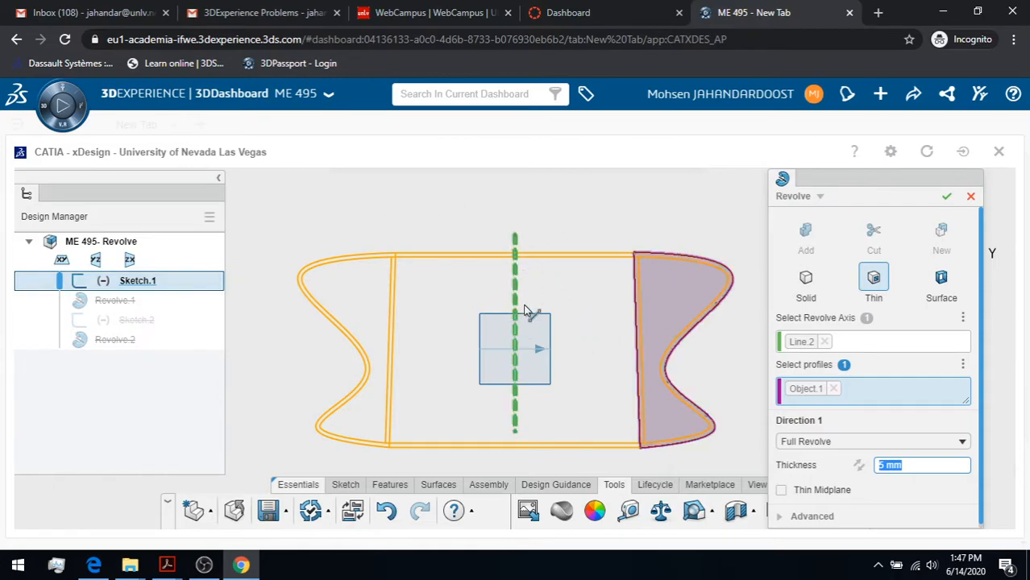
{"action": "left_click", "coordinate": [947, 197]}
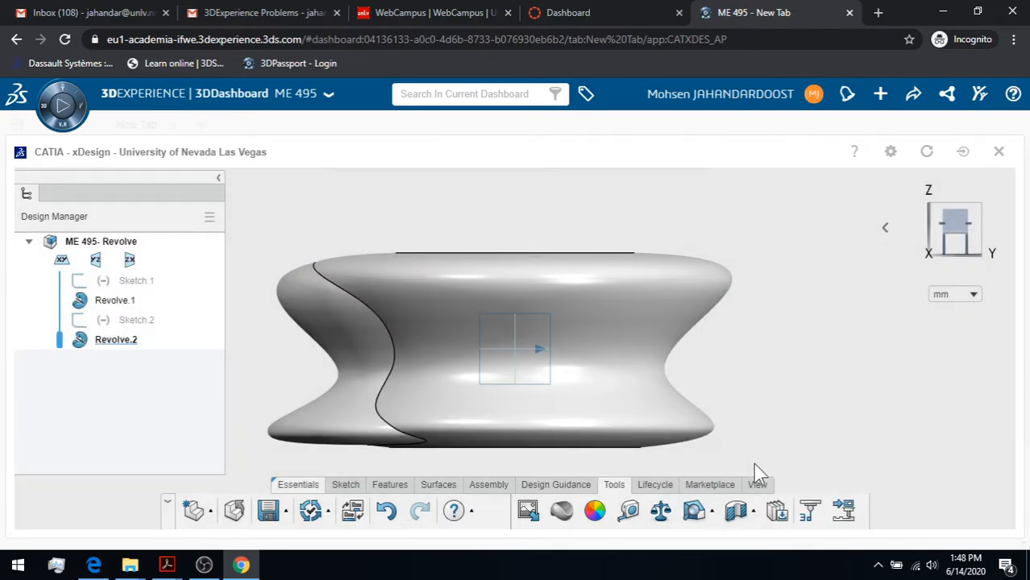
Step: Examine both thin revolves in a YZ section view, then turn the section off
{"action": "left_click", "coordinate": [735, 511]}
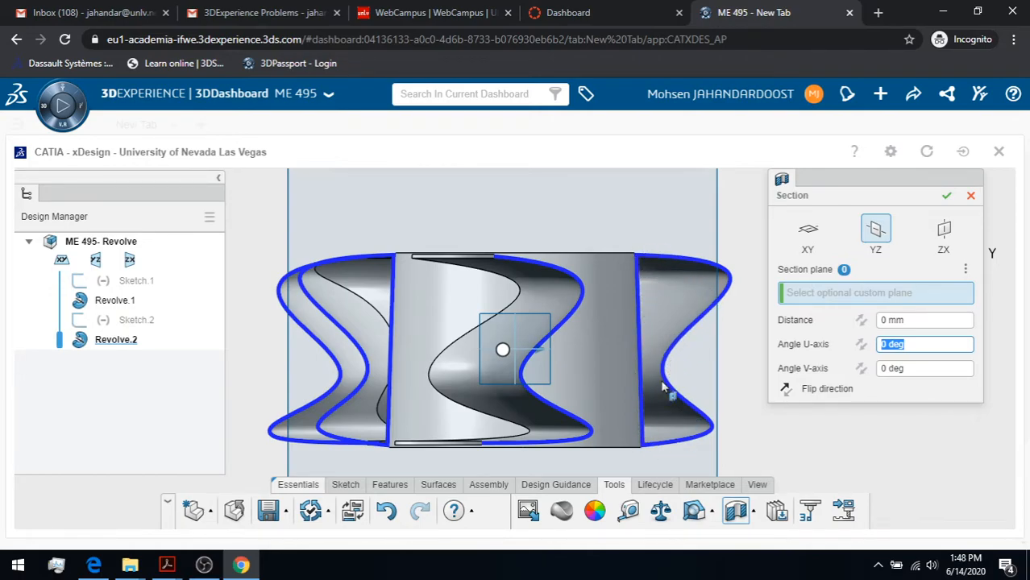
{"action": "left_click", "coordinate": [946, 196]}
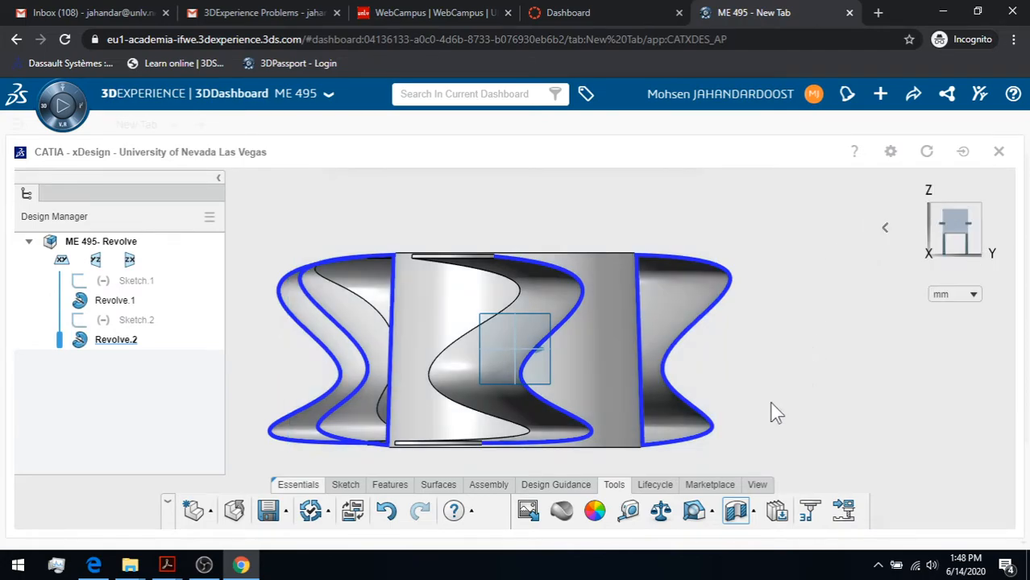
{"action": "left_click", "coordinate": [737, 514]}
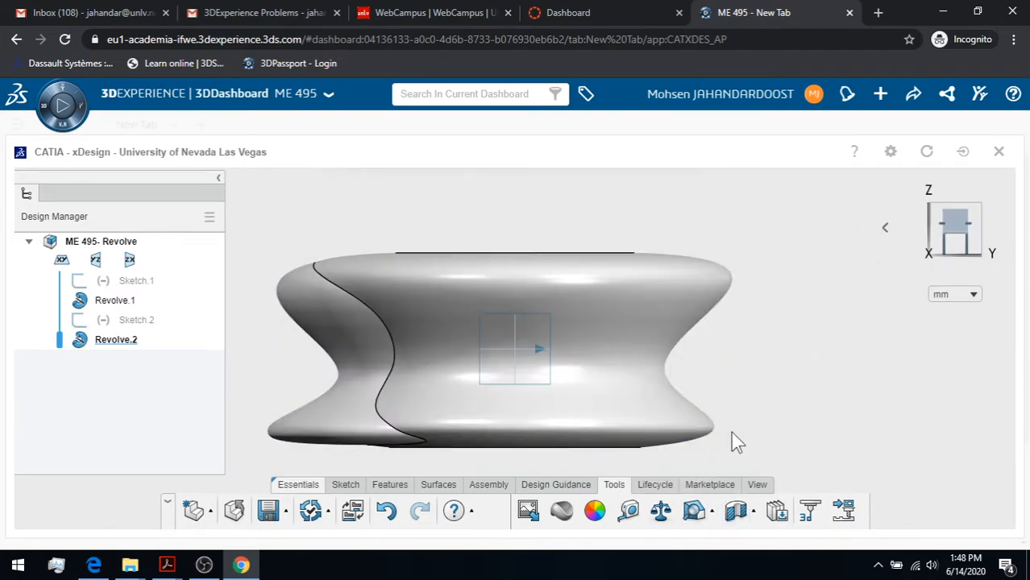
Step: Open the first revolve's sketch for editing and move the vertical construction line off the origin toward the closed profile
{"action": "left_click", "coordinate": [112, 287]}
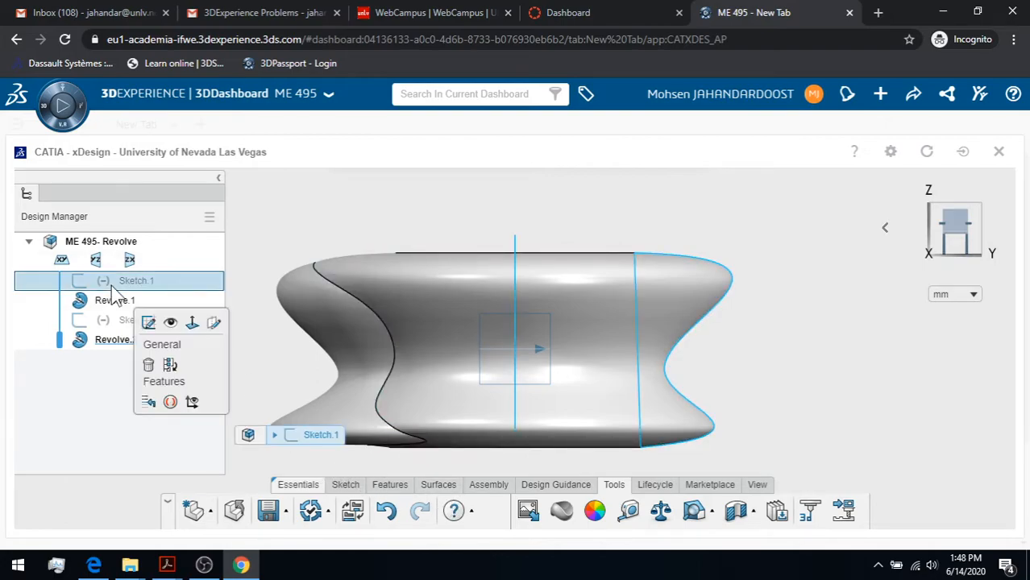
{"action": "left_click", "coordinate": [148, 324]}
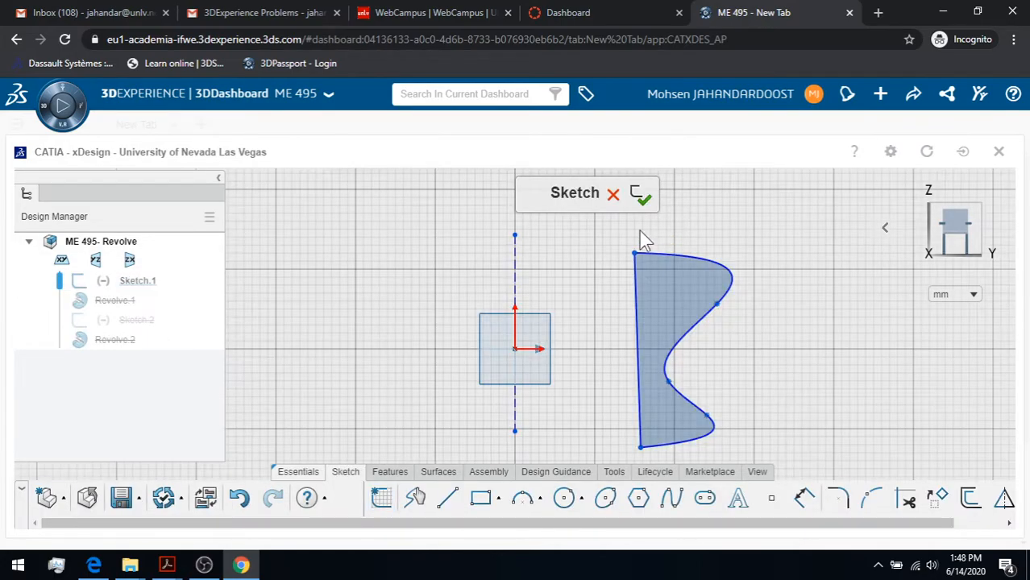
{"action": "left_click", "coordinate": [515, 257]}
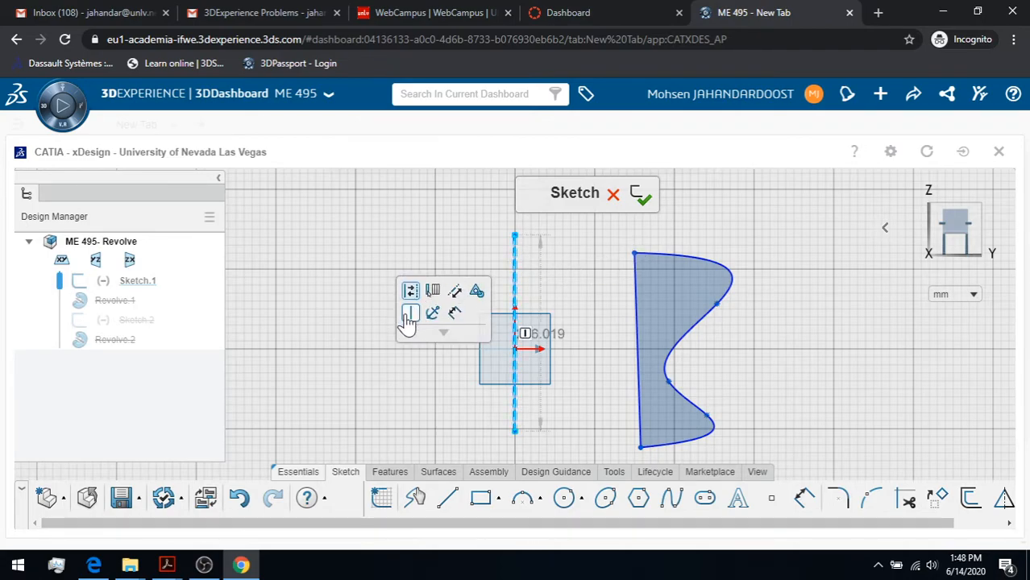
{"action": "left_click_drag", "start_coordinate": [517, 269], "coordinate": [544, 268]}
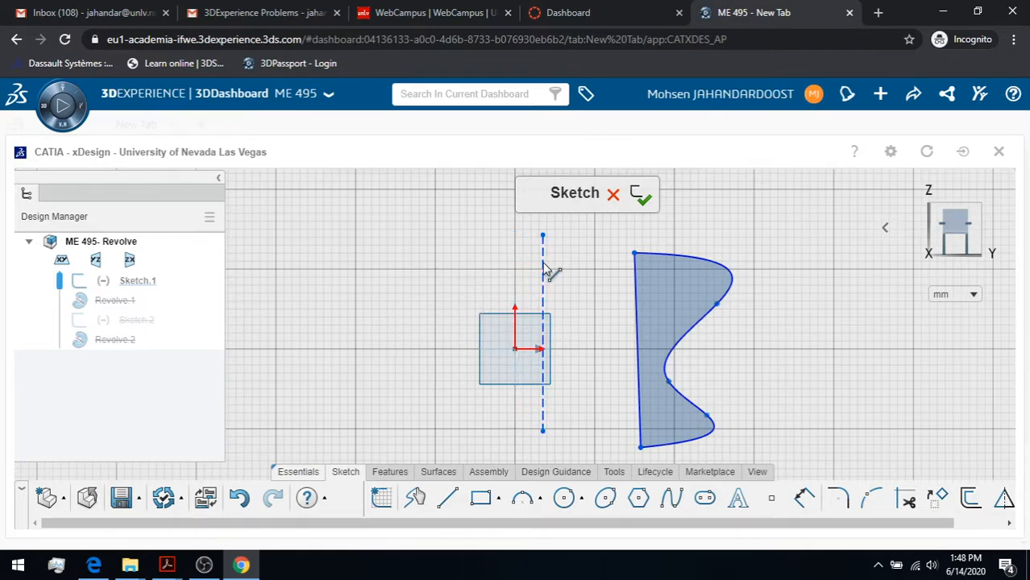
Step: Move the whole closed profile farther from the origin, bring the construction line close to its straight edge, and finish the sketch
{"action": "left_click", "coordinate": [757, 473]}
{"action": "left_click", "coordinate": [553, 510]}
{"action": "mouse_move", "coordinate": [732, 308]}
{"action": "left_mouse_down"}
{"action": "mouse_move", "coordinate": [780, 308]}
{"action": "mouse_move", "coordinate": [761, 345]}
{"action": "left_mouse_up"}
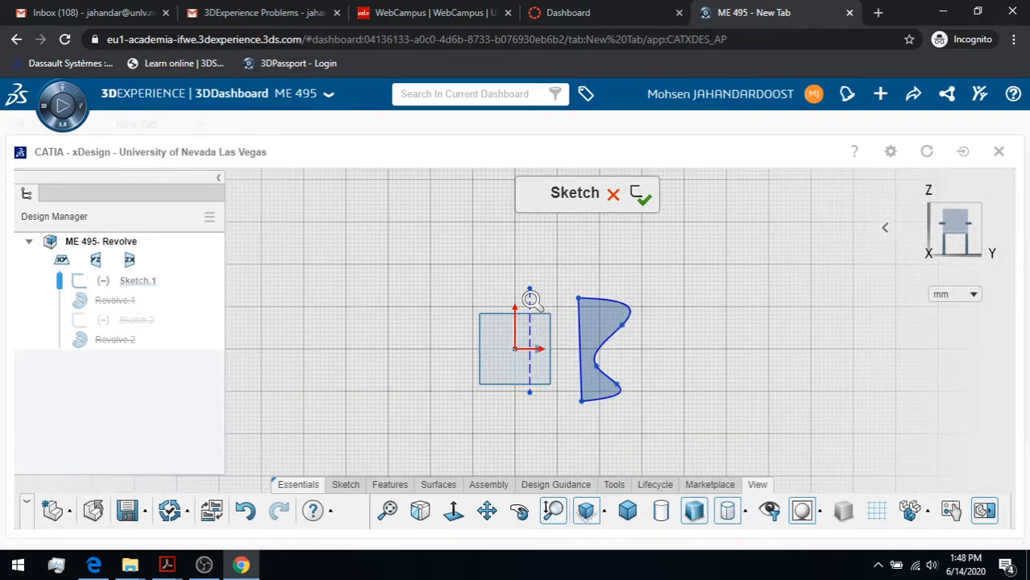
{"action": "left_click", "coordinate": [552, 511]}
{"action": "left_click_drag", "start_coordinate": [510, 253], "coordinate": [678, 419]}
{"action": "left_click_drag", "start_coordinate": [599, 346], "coordinate": [690, 345]}
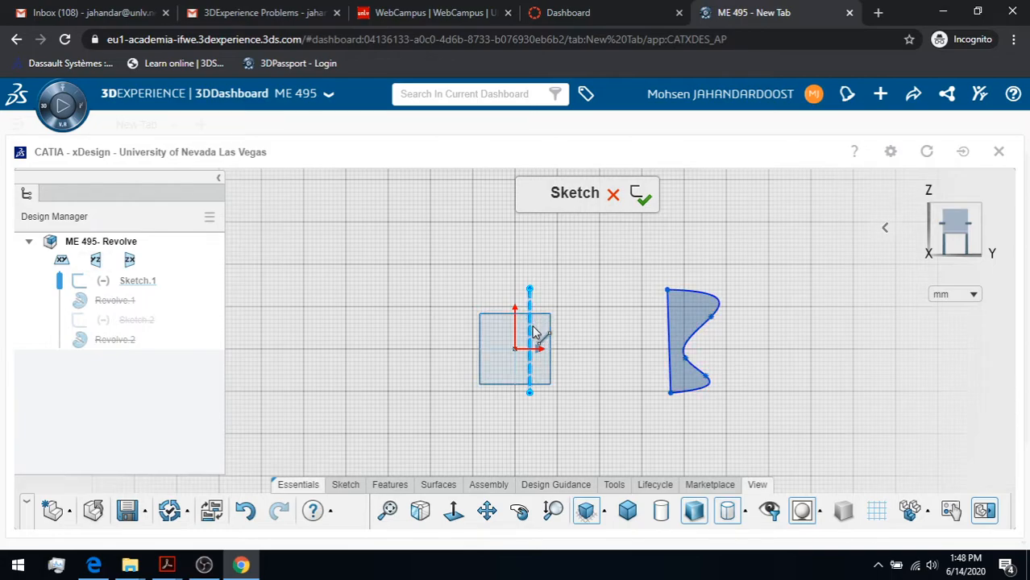
{"action": "left_click_drag", "start_coordinate": [530, 331], "coordinate": [626, 331]}
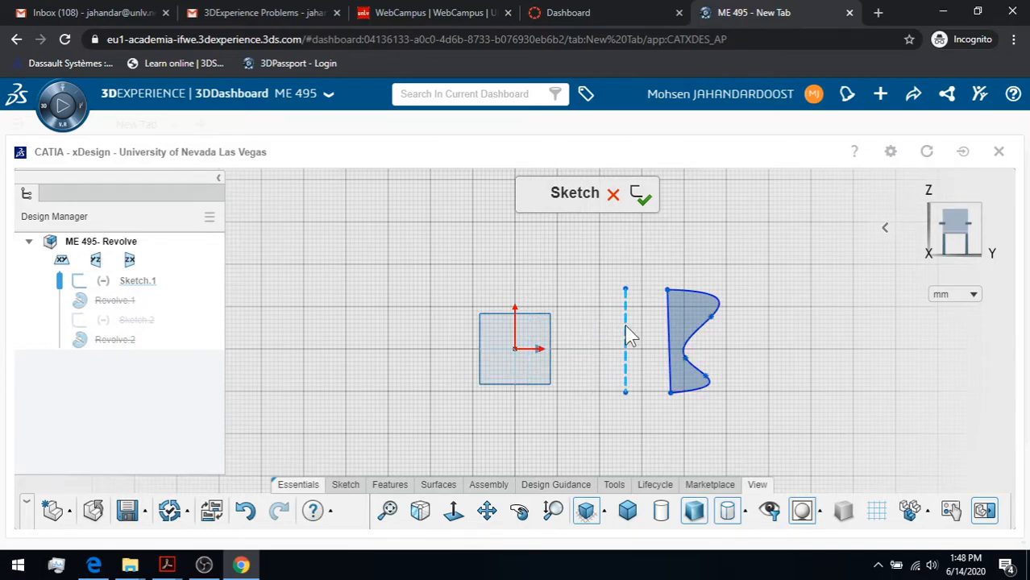
{"action": "left_click", "coordinate": [641, 195]}
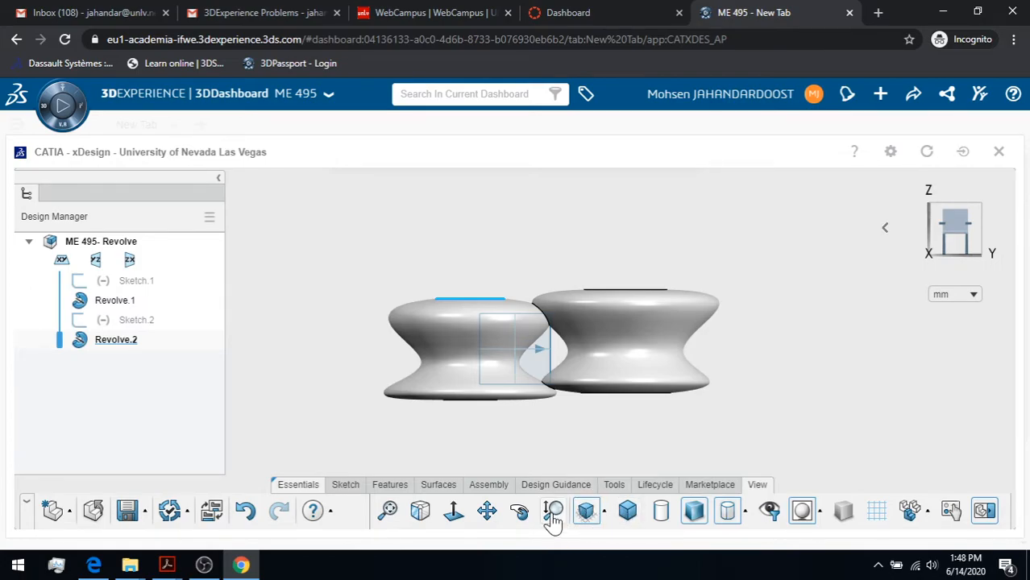
Step: Examine both revolves up close in a YZ section view, then turn the section off
{"action": "left_click", "coordinate": [615, 485]}
{"action": "left_click", "coordinate": [736, 516]}
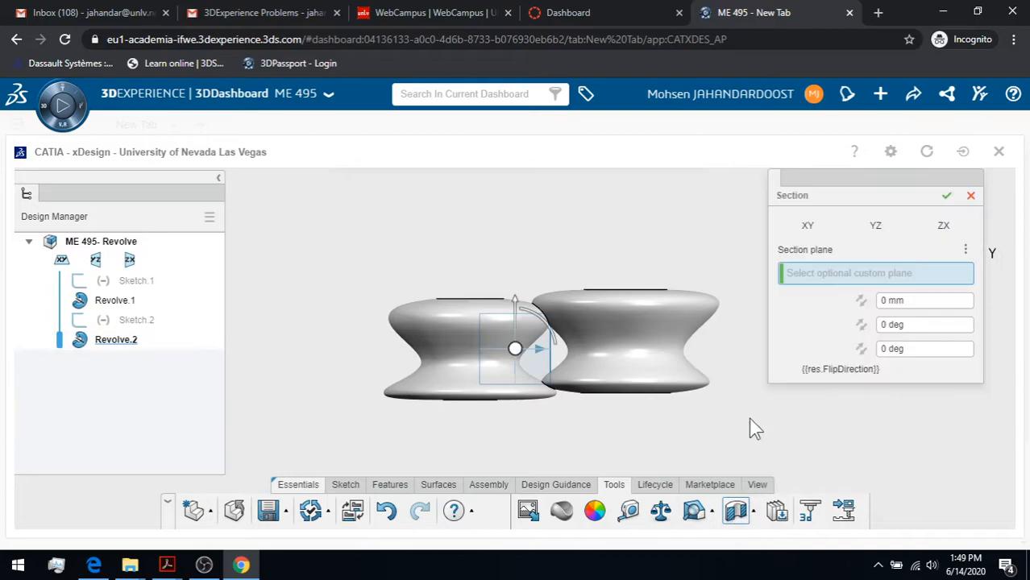
{"action": "left_click", "coordinate": [734, 488]}
{"action": "left_click", "coordinate": [756, 485]}
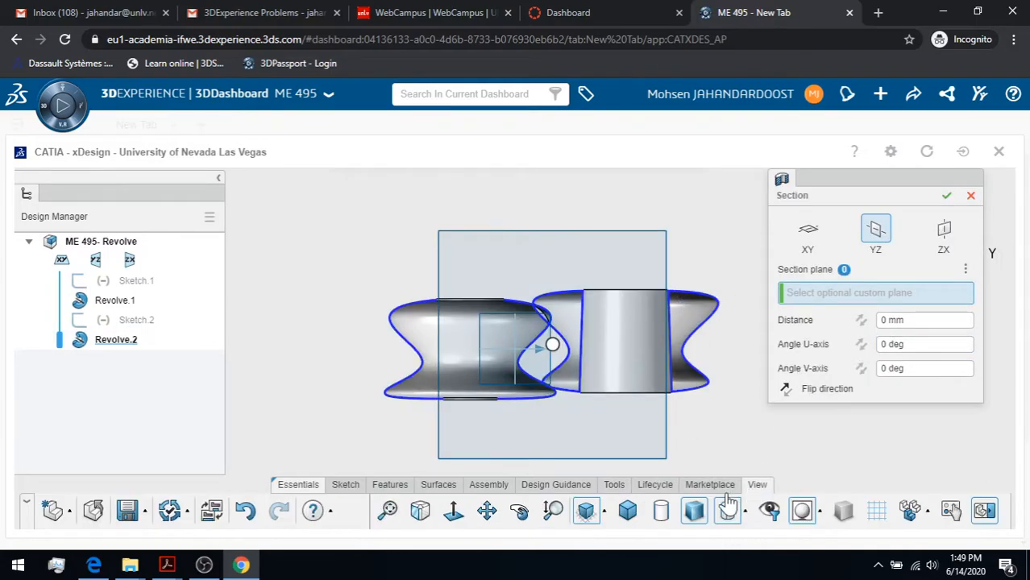
{"action": "left_click", "coordinate": [553, 511]}
{"action": "left_click_drag", "start_coordinate": [738, 407], "coordinate": [734, 338]}
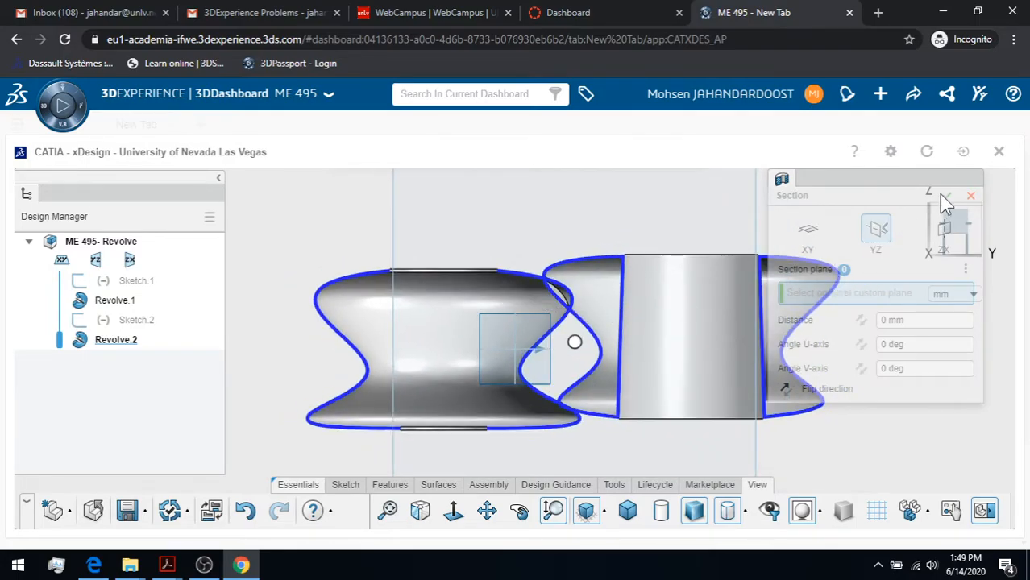
{"action": "left_click", "coordinate": [553, 510]}
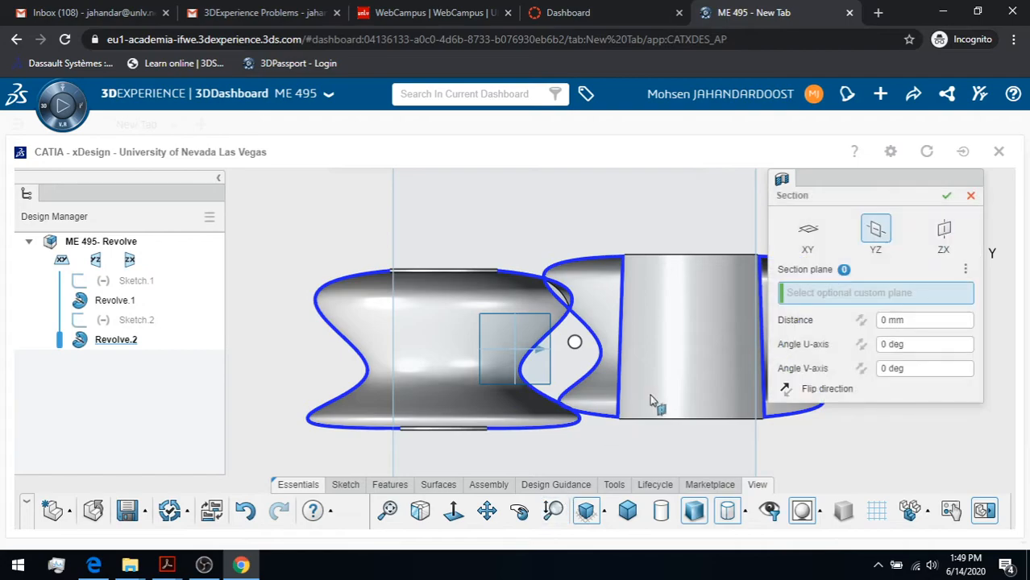
{"action": "left_click", "coordinate": [947, 197]}
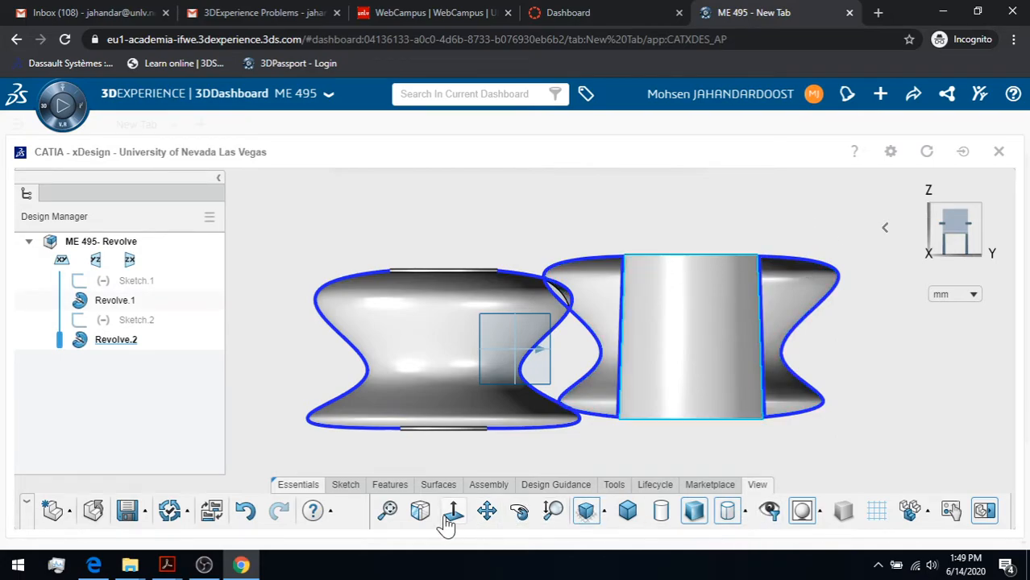
{"action": "left_click", "coordinate": [622, 488]}
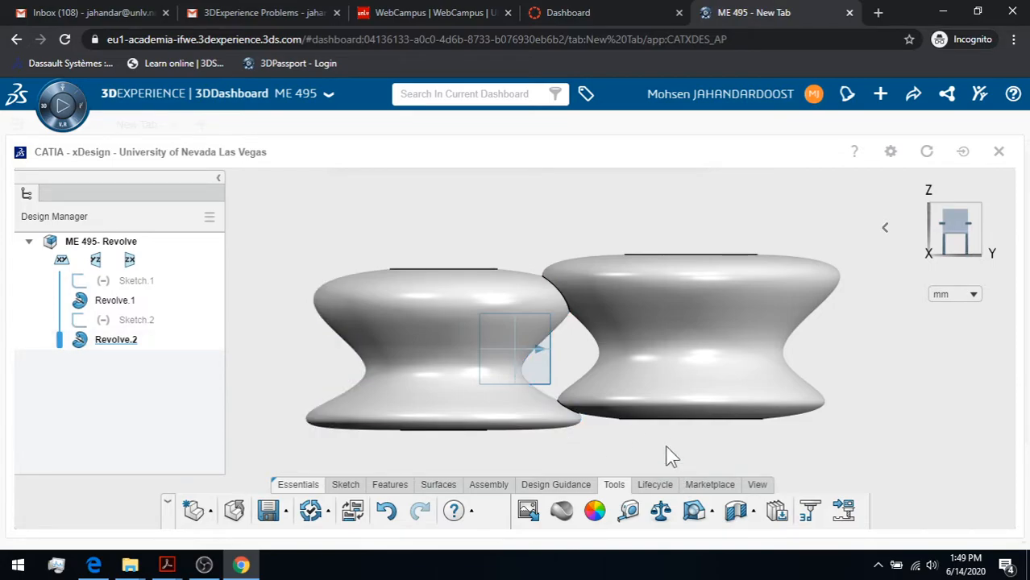
Step: Close the current component without saving its changes and dismiss the new component prompt
{"action": "left_click", "coordinate": [393, 485]}
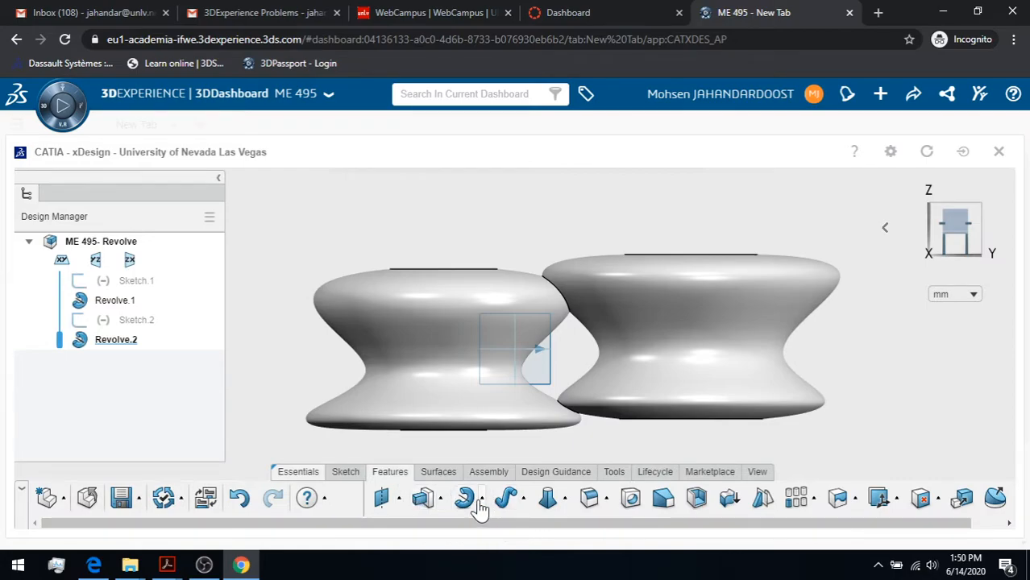
{"action": "left_click", "coordinate": [47, 499]}
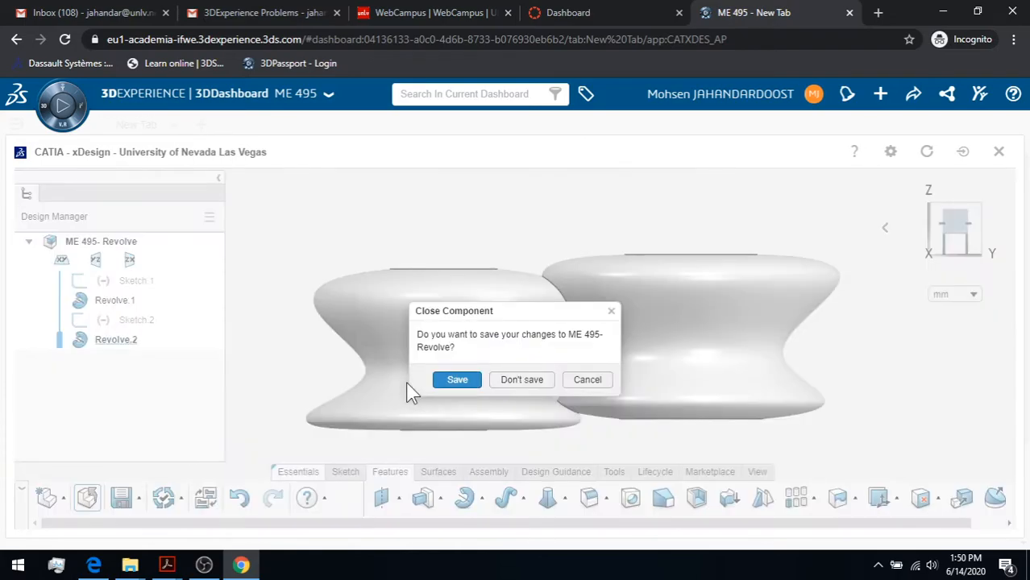
{"action": "left_click", "coordinate": [521, 381]}
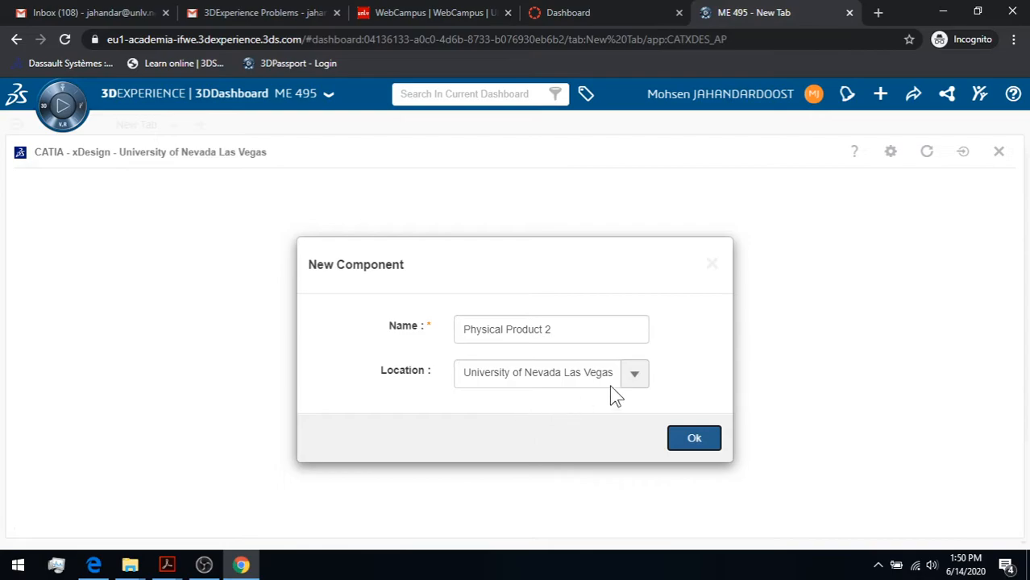
{"action": "left_click", "coordinate": [713, 266]}
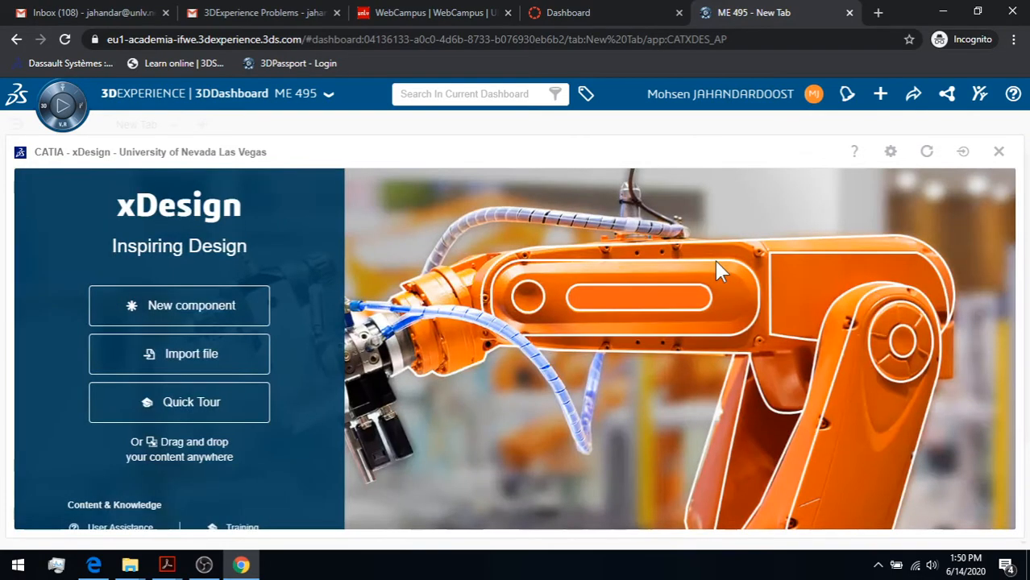
Step: Create a new component named "ME 495- Revolve" in the University of Nevada Las Vegas location
{"action": "left_click", "coordinate": [214, 314]}
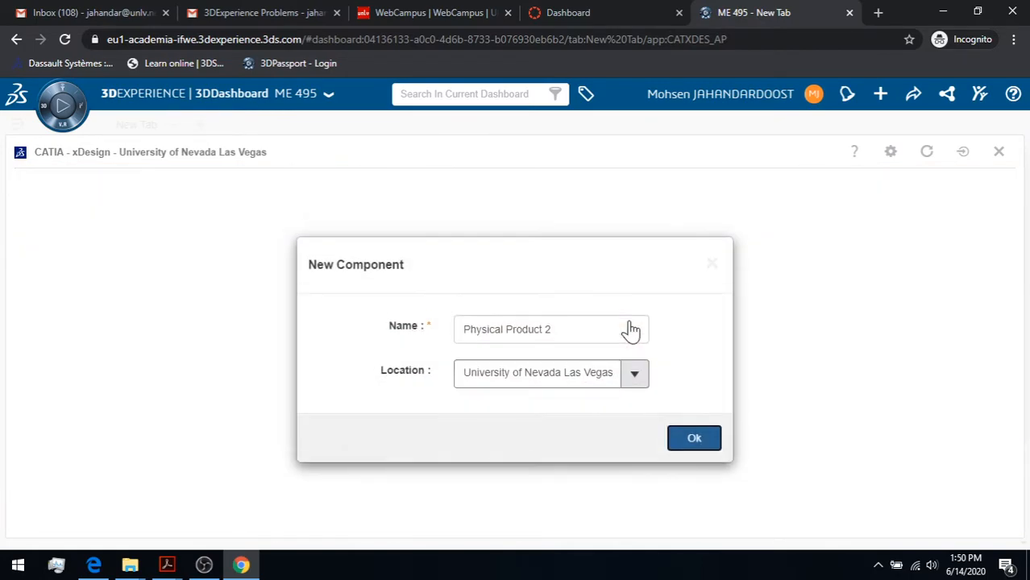
{"action": "left_click_drag", "start_coordinate": [575, 329], "coordinate": [400, 345]}
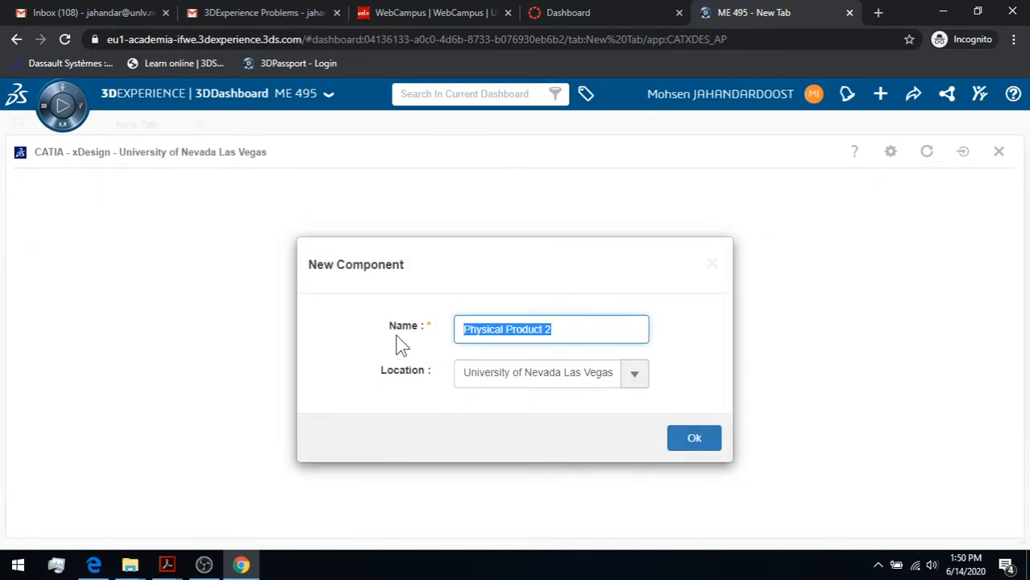
{"action": "type", "text": "ME 495- Revolve"}
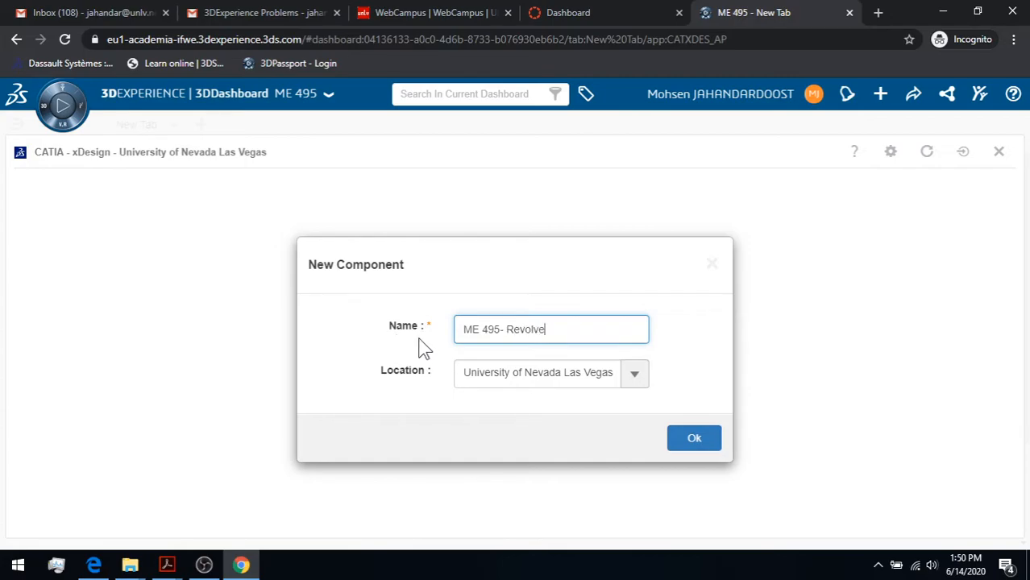
{"action": "left_click", "coordinate": [687, 437]}
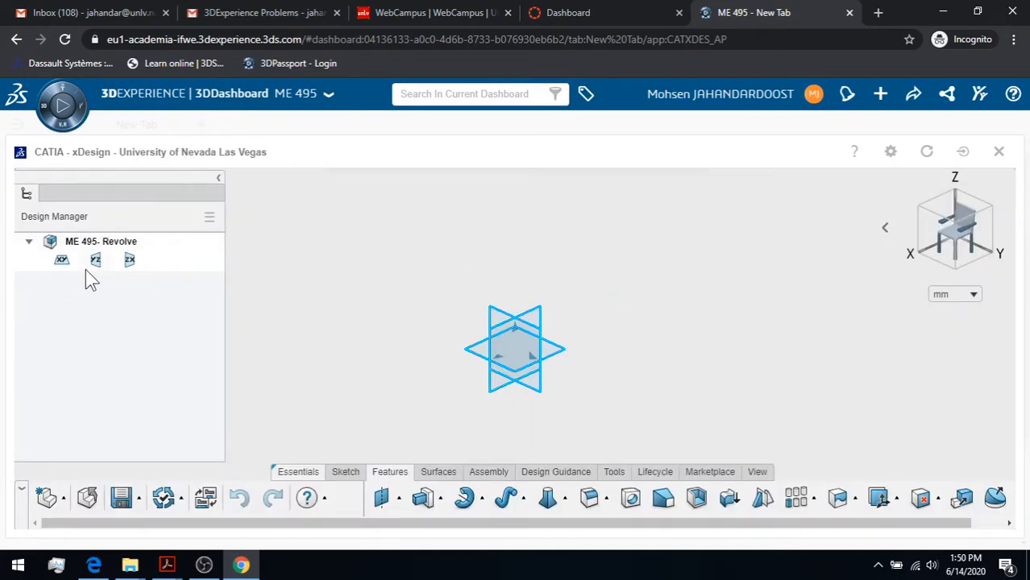
Step: Start a sketch on the YZ plane and draw a center rectangle about 209 mm high, centred on the origin
{"action": "left_click", "coordinate": [97, 266]}
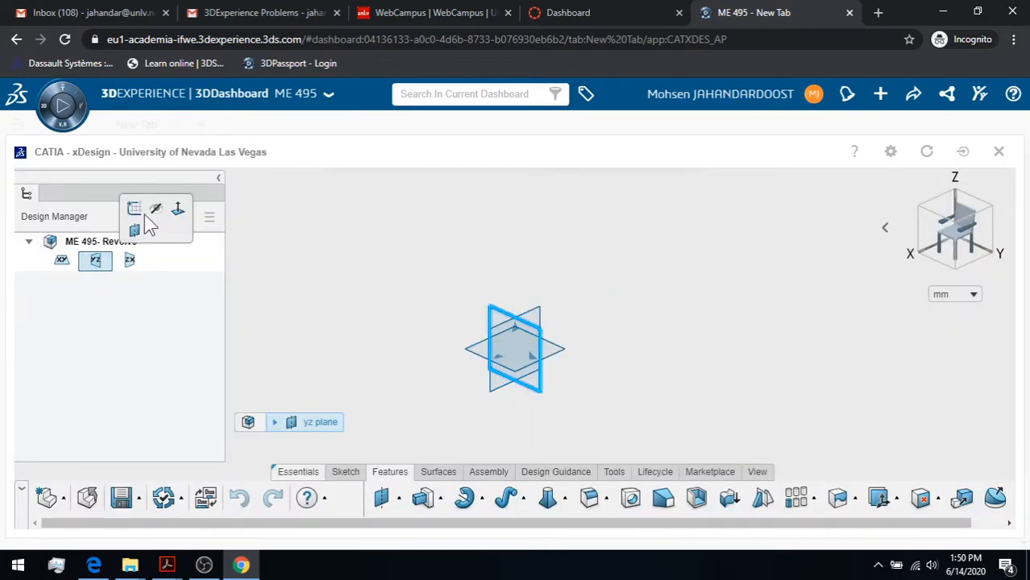
{"action": "left_click", "coordinate": [136, 208]}
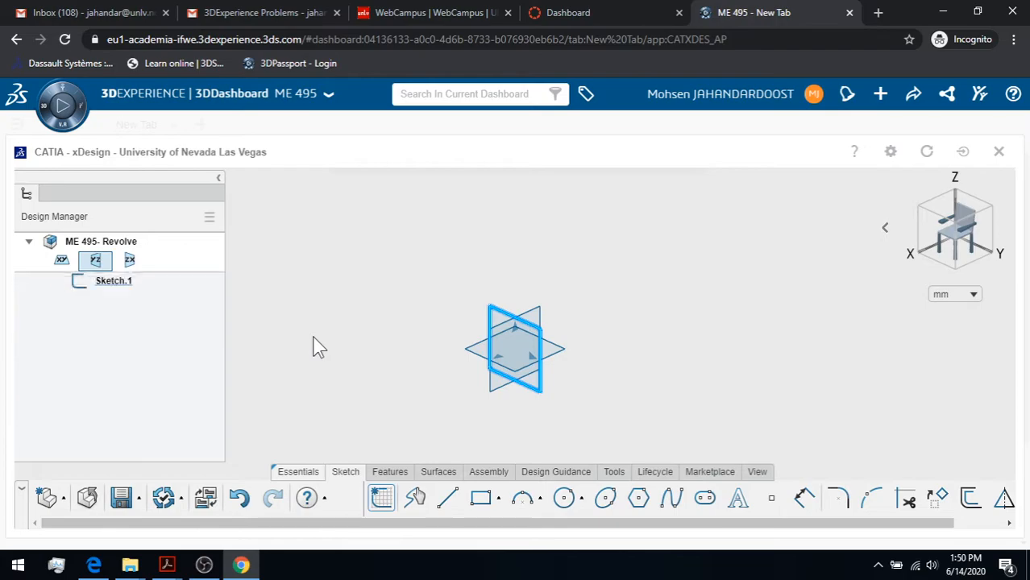
{"action": "left_click", "coordinate": [498, 508]}
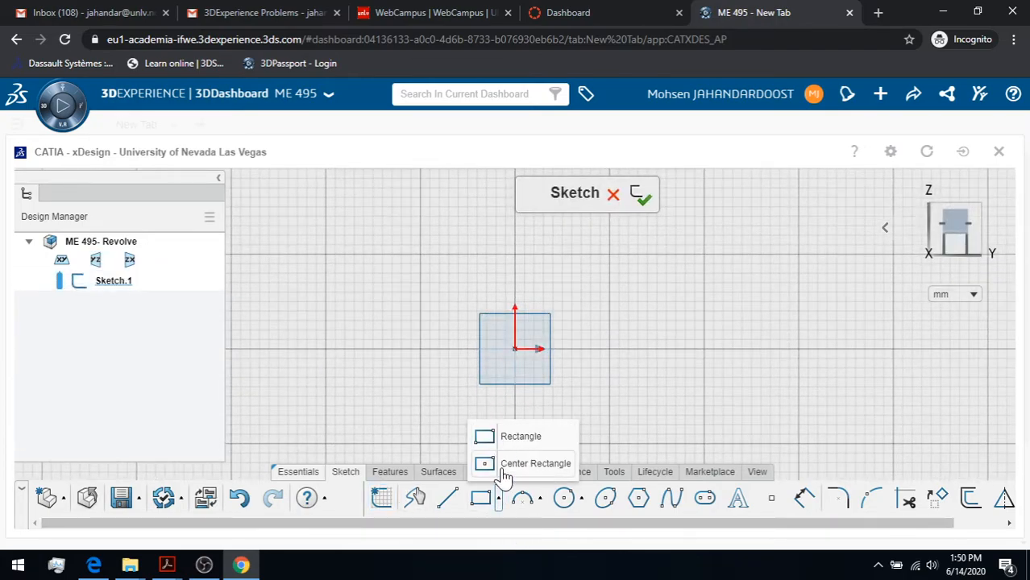
{"action": "left_click", "coordinate": [501, 466]}
{"action": "left_click", "coordinate": [515, 349]}
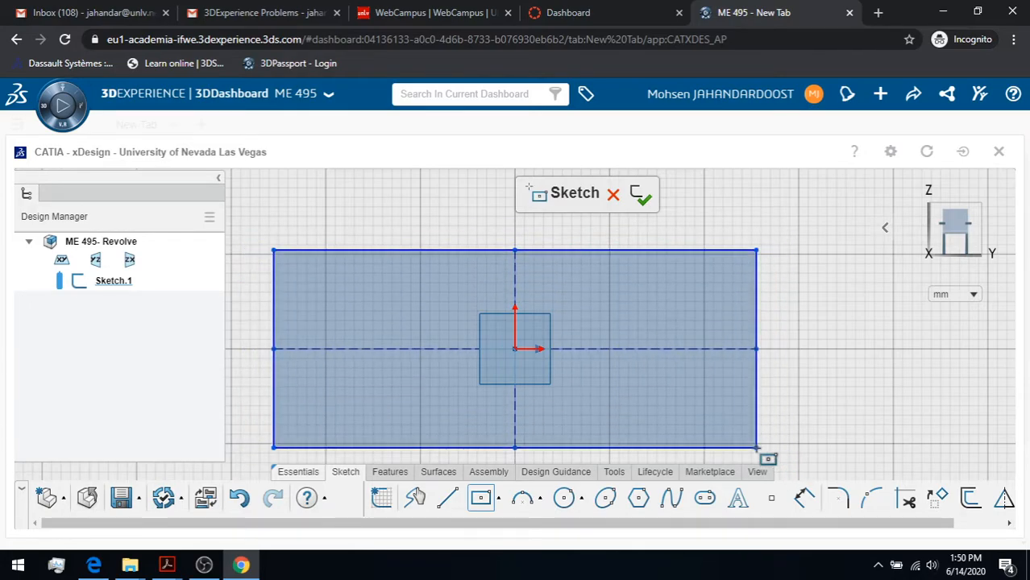
{"action": "left_click", "coordinate": [757, 449]}
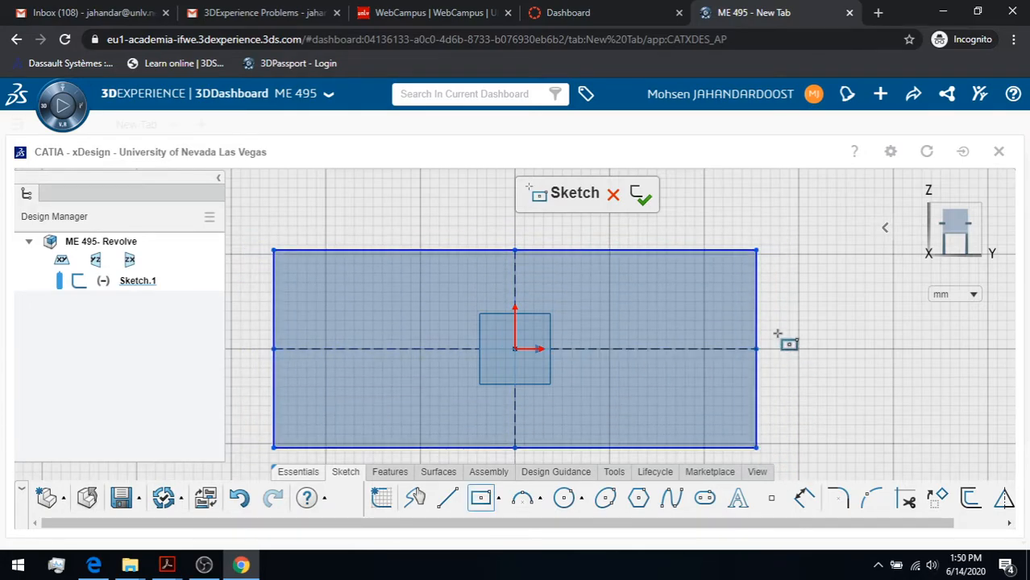
{"action": "key", "text": "Escape"}
Step: Dimension the rectangle's vertical side and set its height to 400 mm
{"action": "left_click", "coordinate": [666, 250]}
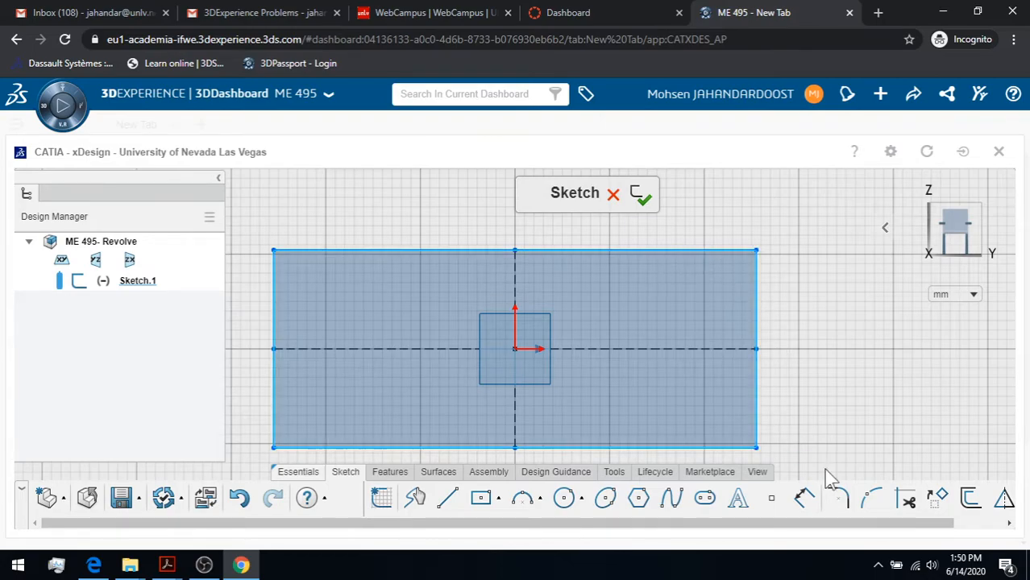
{"action": "left_click", "coordinate": [803, 503]}
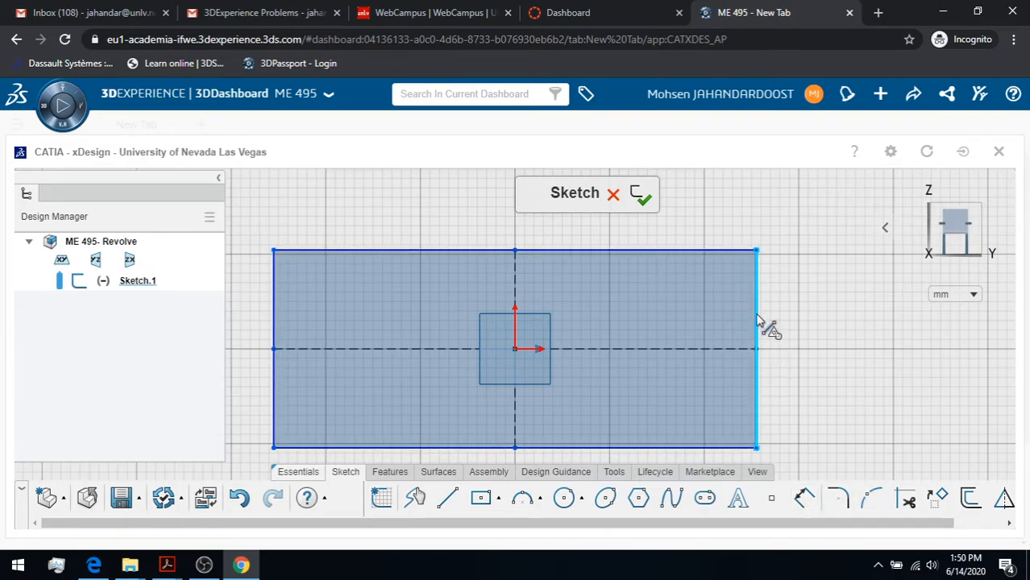
{"action": "left_click", "coordinate": [758, 320]}
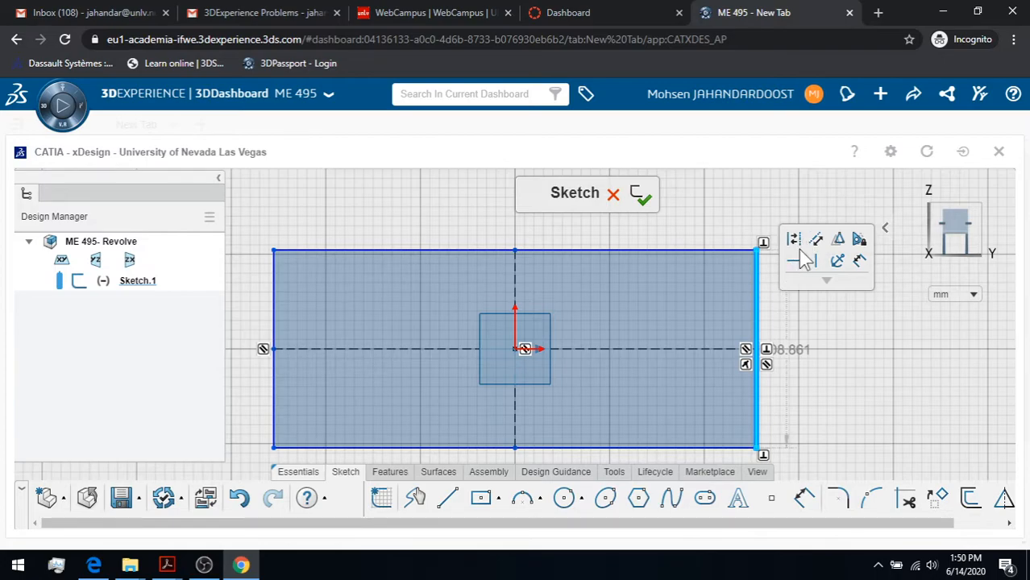
{"action": "left_click", "coordinate": [859, 260]}
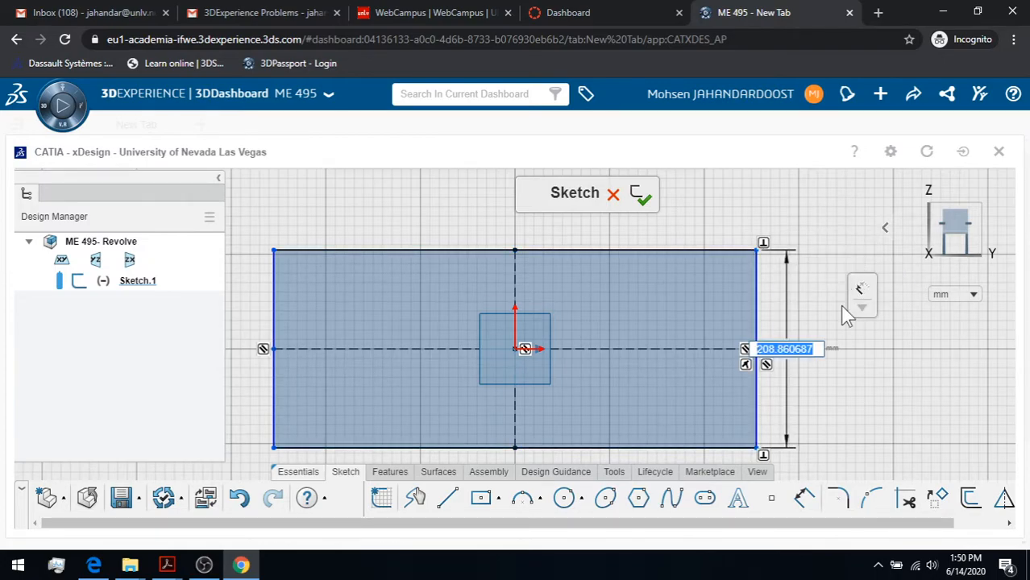
{"action": "type", "text": "400"}
{"action": "key", "text": "Return"}
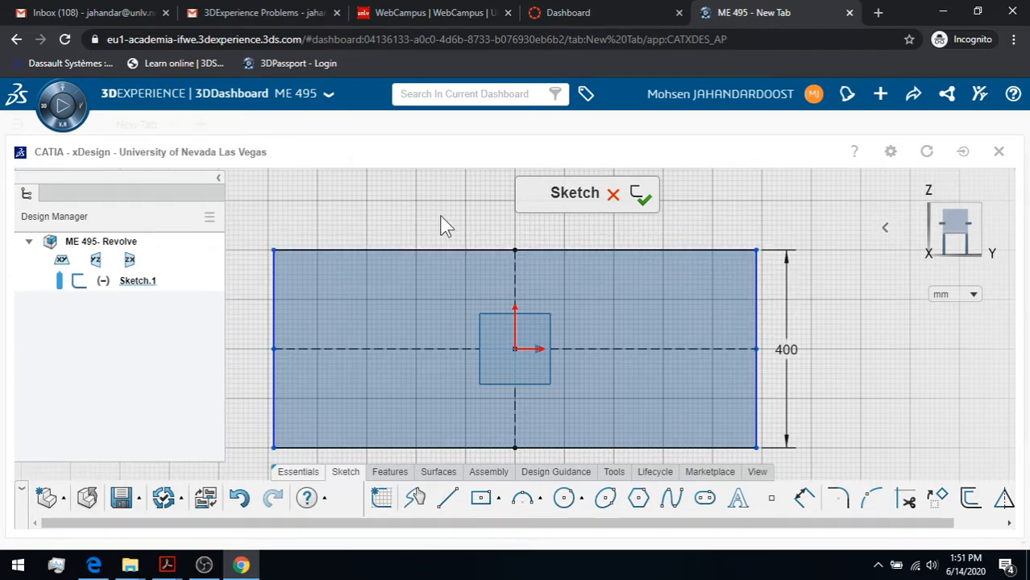
Step: Dimension the rectangle's upper edge, set its width to 400 mm, and finish the sketch
{"action": "left_click", "coordinate": [459, 251]}
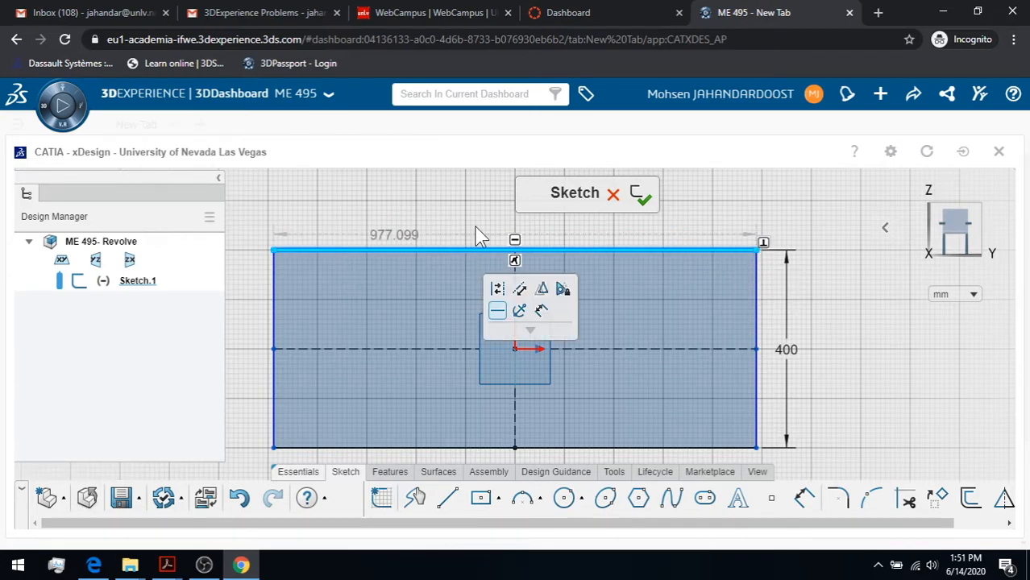
{"action": "left_click", "coordinate": [542, 313]}
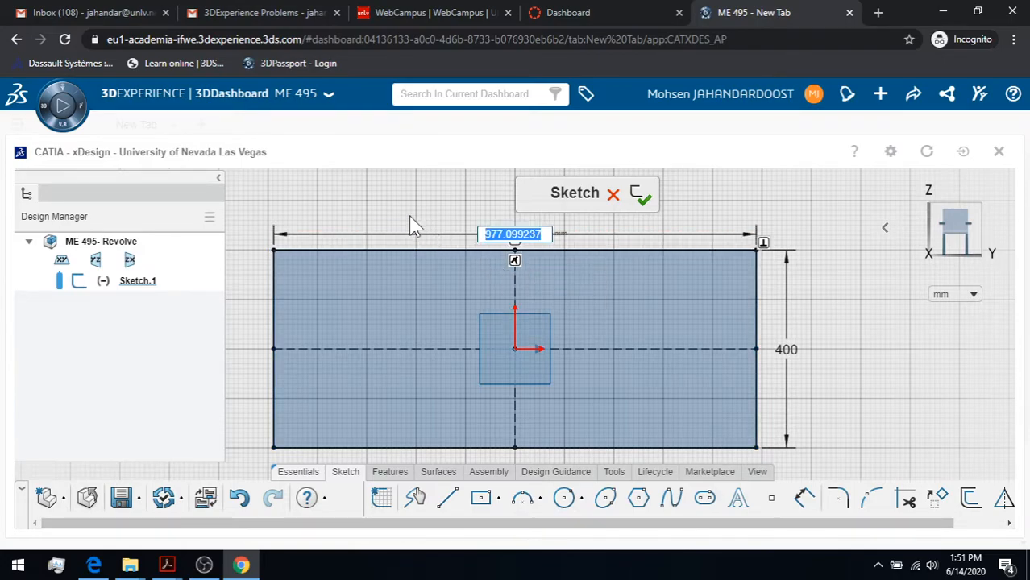
{"action": "type", "text": "400"}
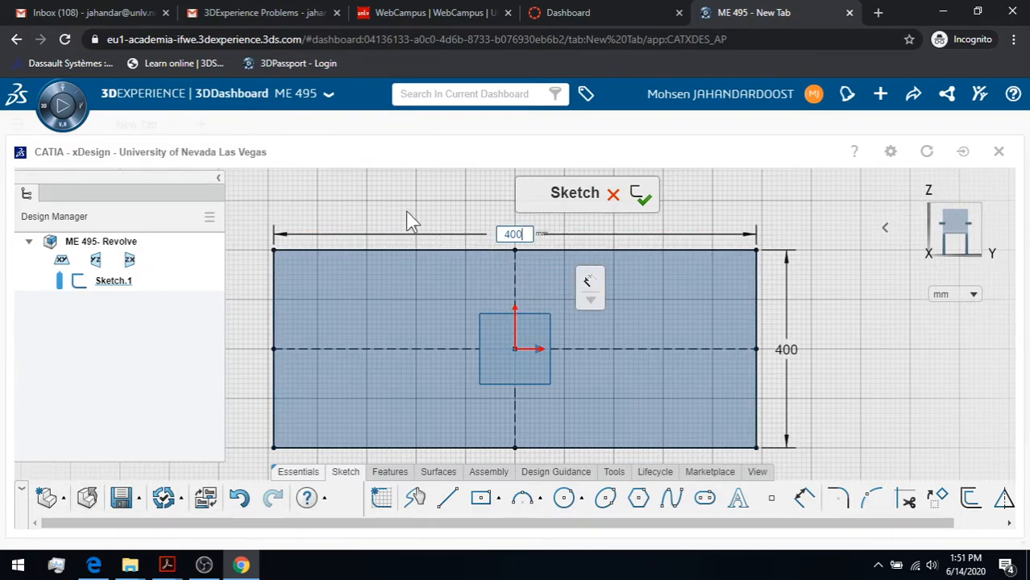
{"action": "key", "text": "Return"}
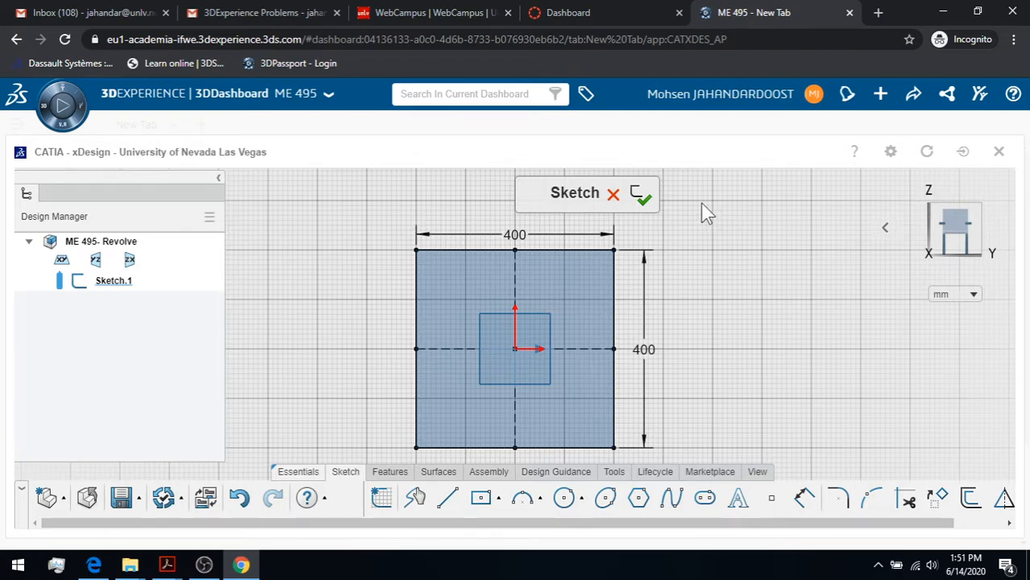
{"action": "left_click", "coordinate": [640, 196]}
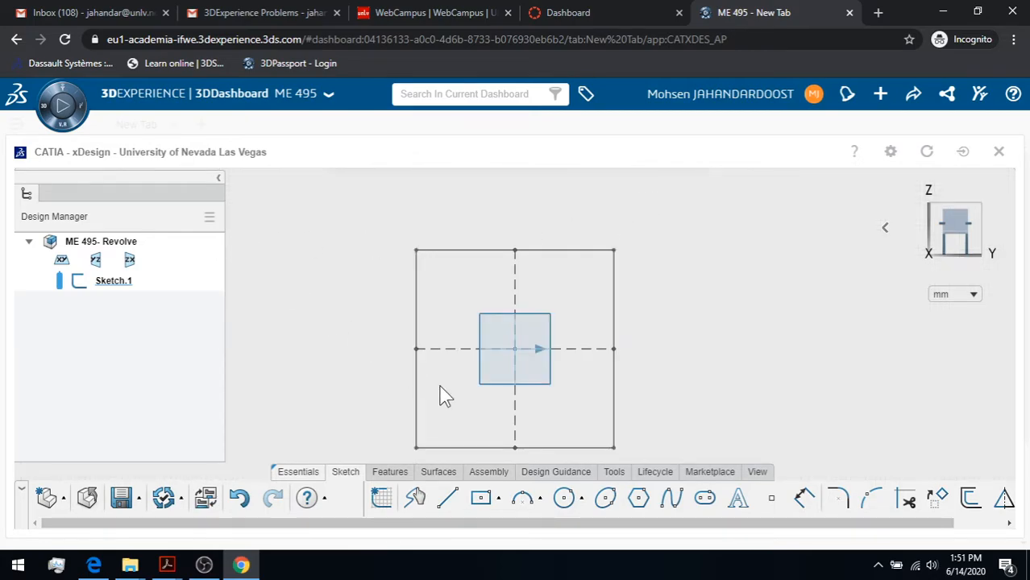
Step: Extrude the 400 mm square profile as a solid block in one blind direction
{"action": "left_click", "coordinate": [436, 473]}
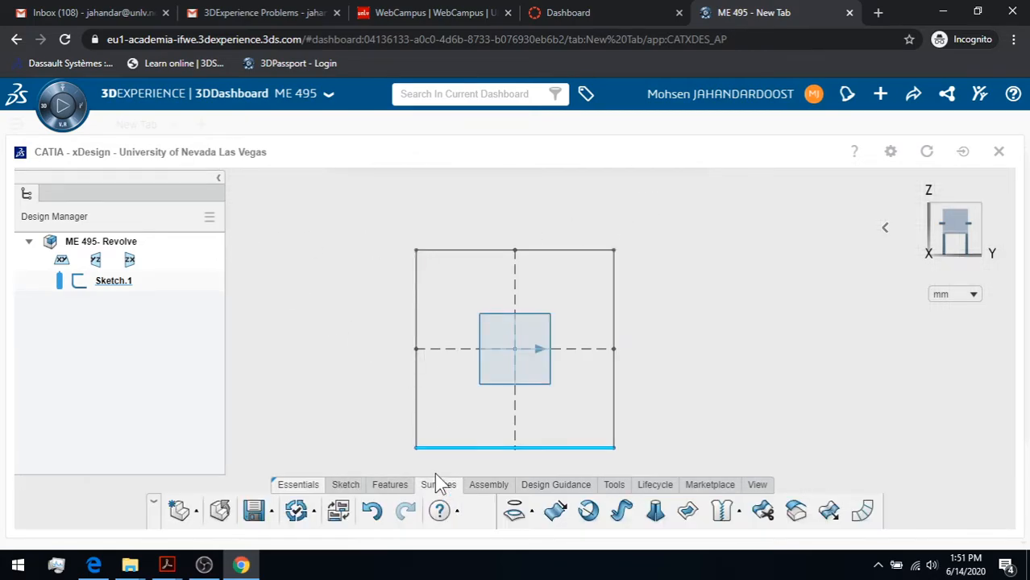
{"action": "left_click", "coordinate": [390, 473]}
{"action": "left_click", "coordinate": [424, 499]}
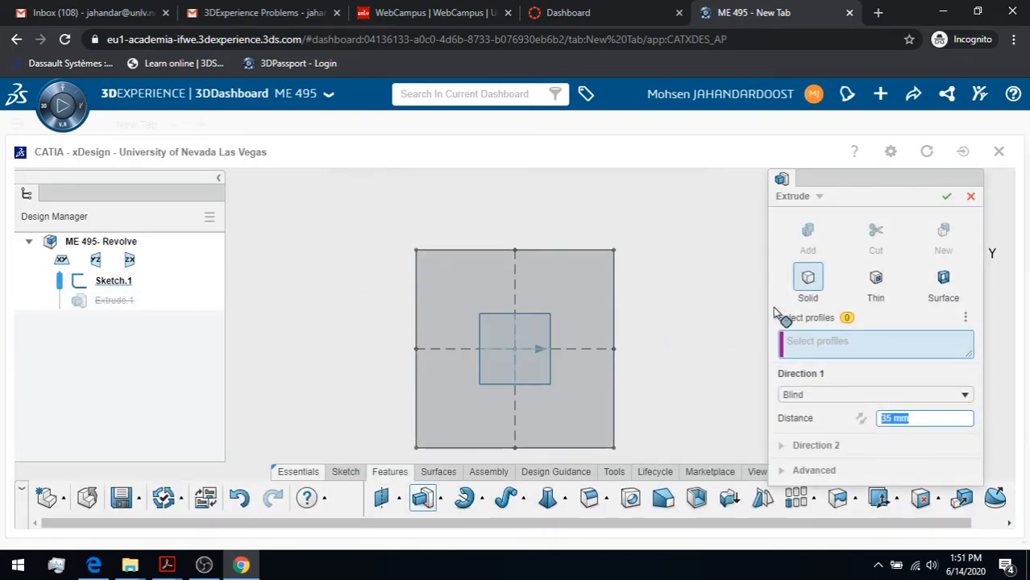
{"action": "left_click", "coordinate": [581, 301]}
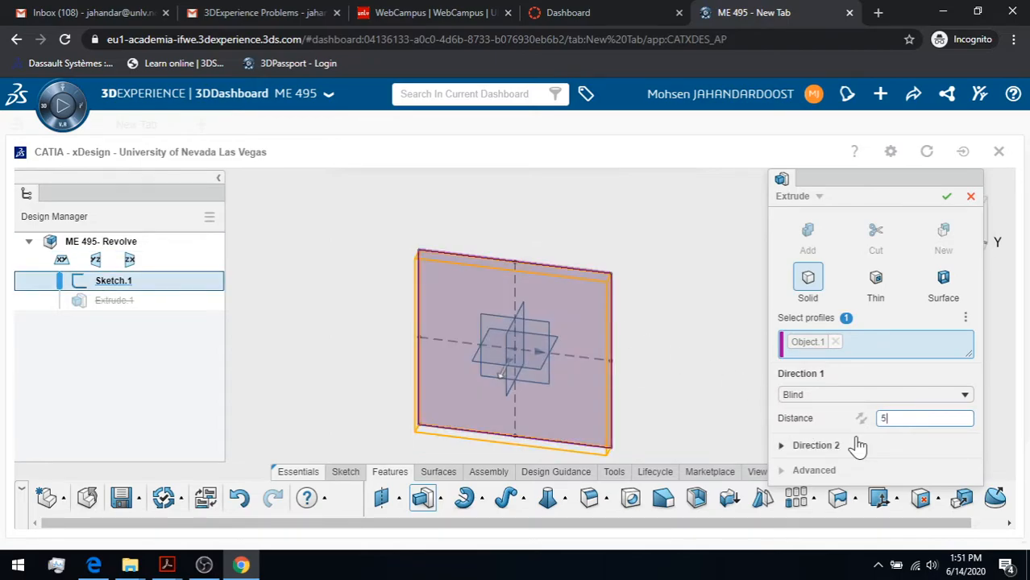
{"action": "left_click", "coordinate": [947, 197]}
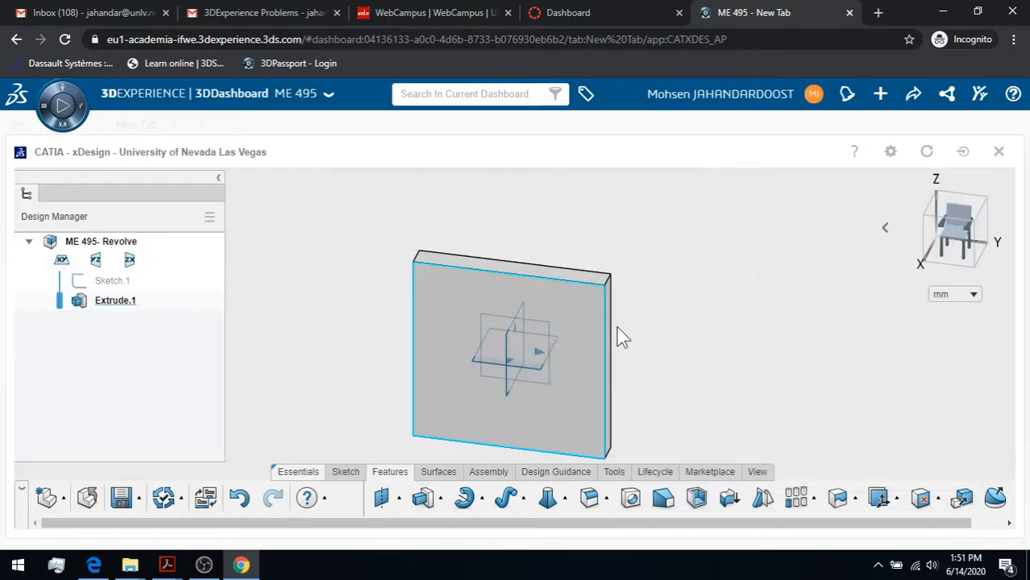
Step: Edit the block's extrusion and set its blind distance to 100 mm
{"action": "middle_click_drag", "start_coordinate": [633, 376], "coordinate": [644, 342]}
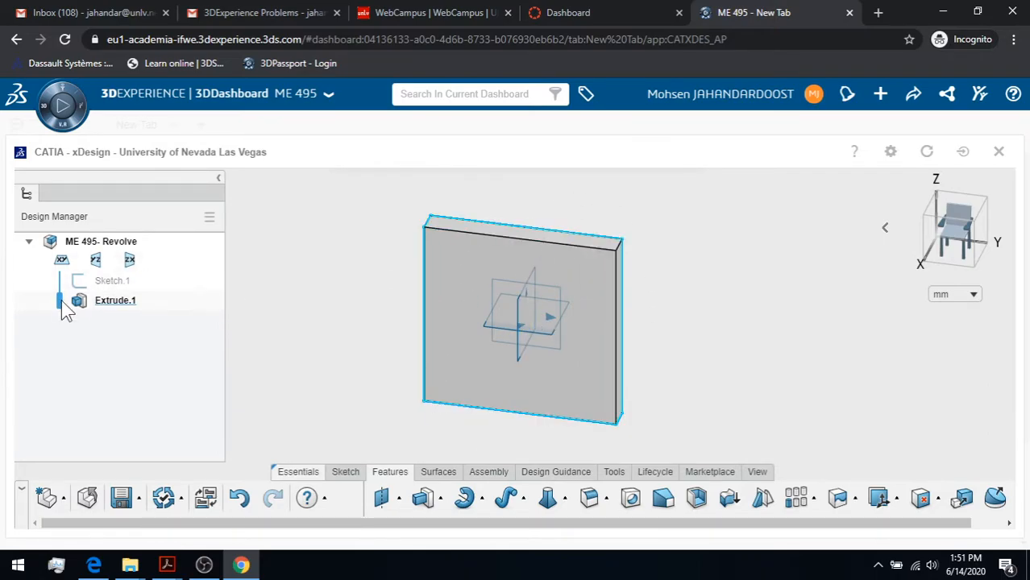
{"action": "left_click", "coordinate": [116, 305]}
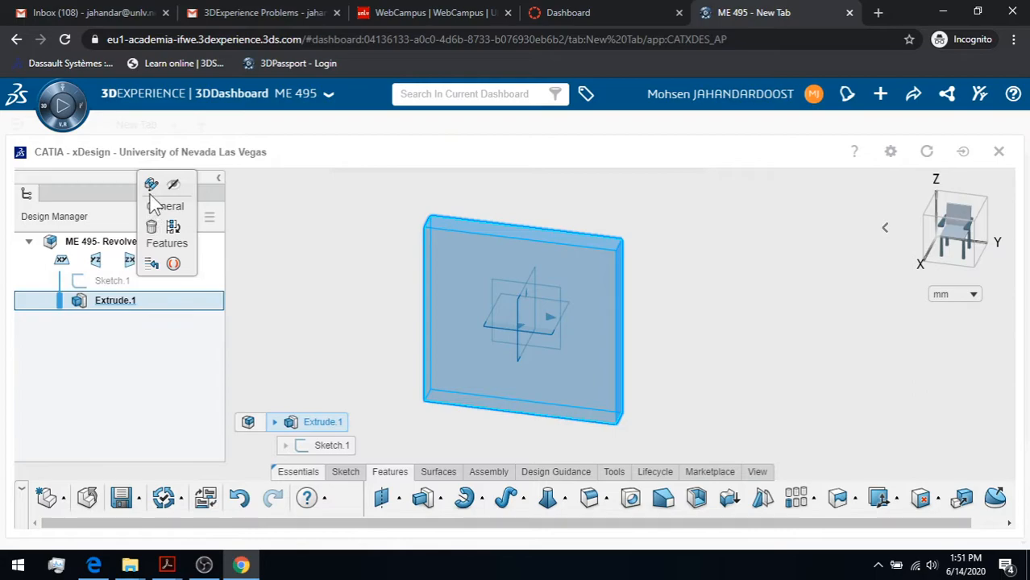
{"action": "left_click", "coordinate": [153, 188]}
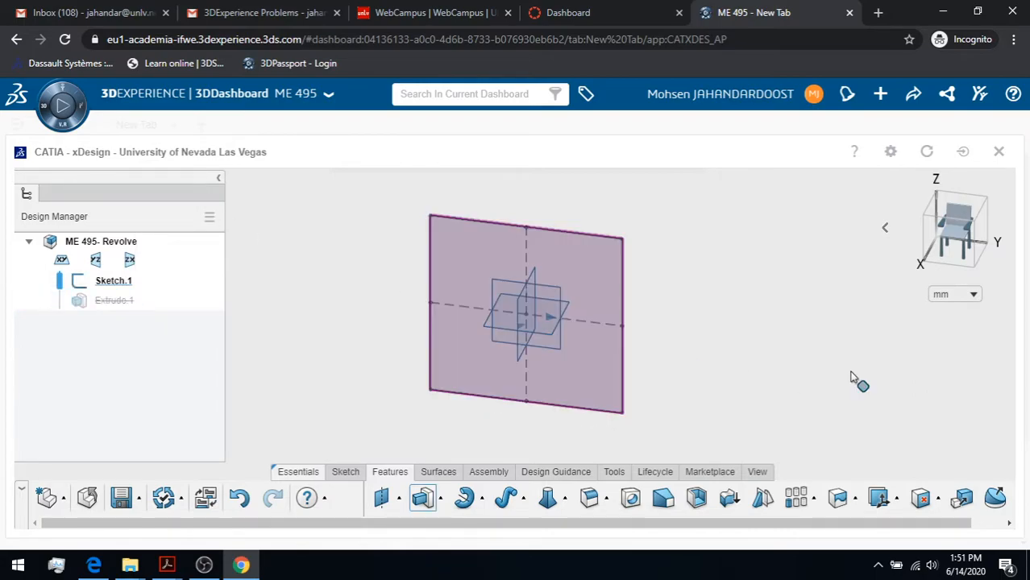
{"action": "type", "text": "100"}
{"action": "key", "text": "Return"}
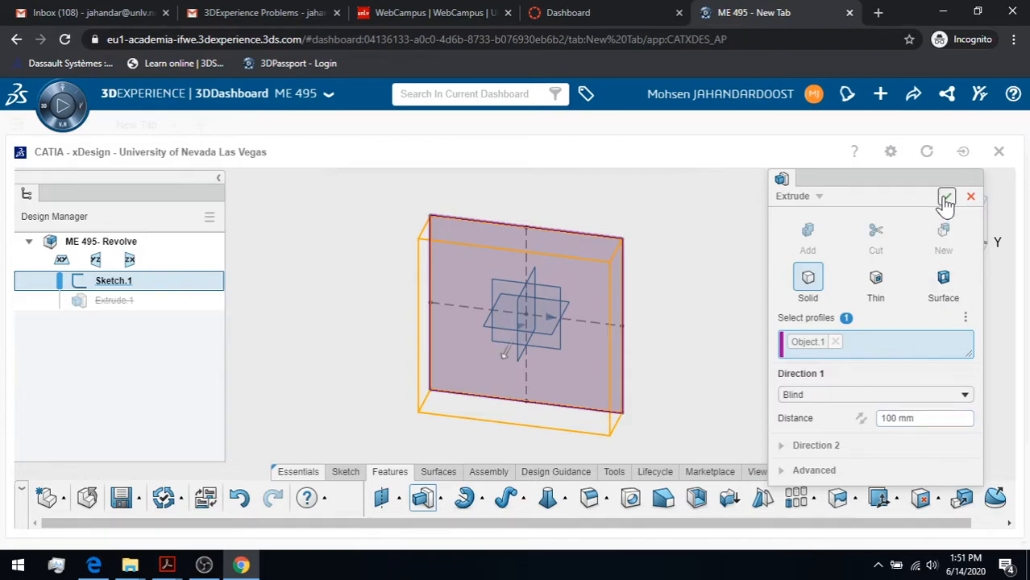
{"action": "left_click", "coordinate": [946, 197]}
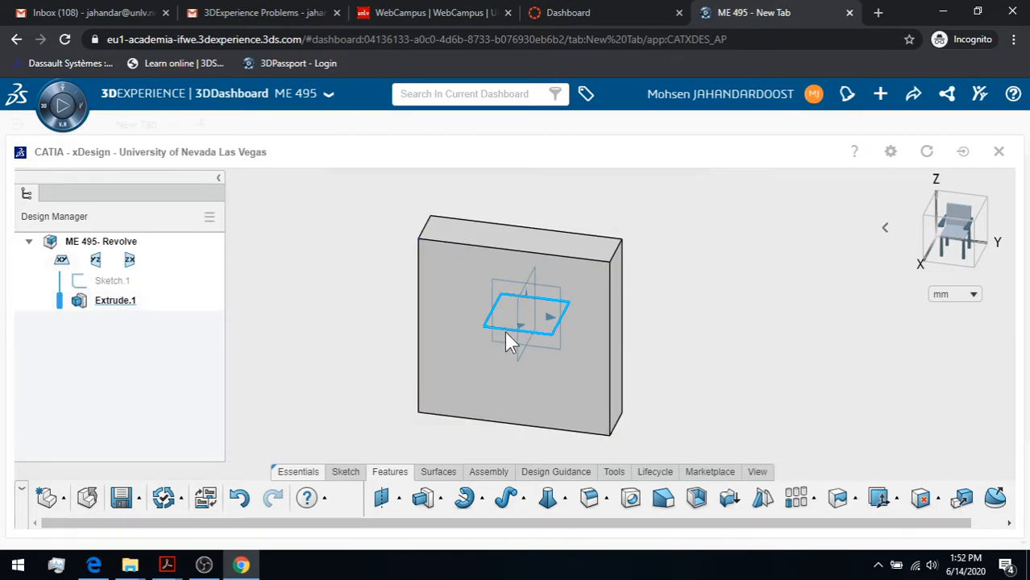
Step: Create a reference axis at the intersection of the XY and ZX planes
{"action": "left_click", "coordinate": [398, 498]}
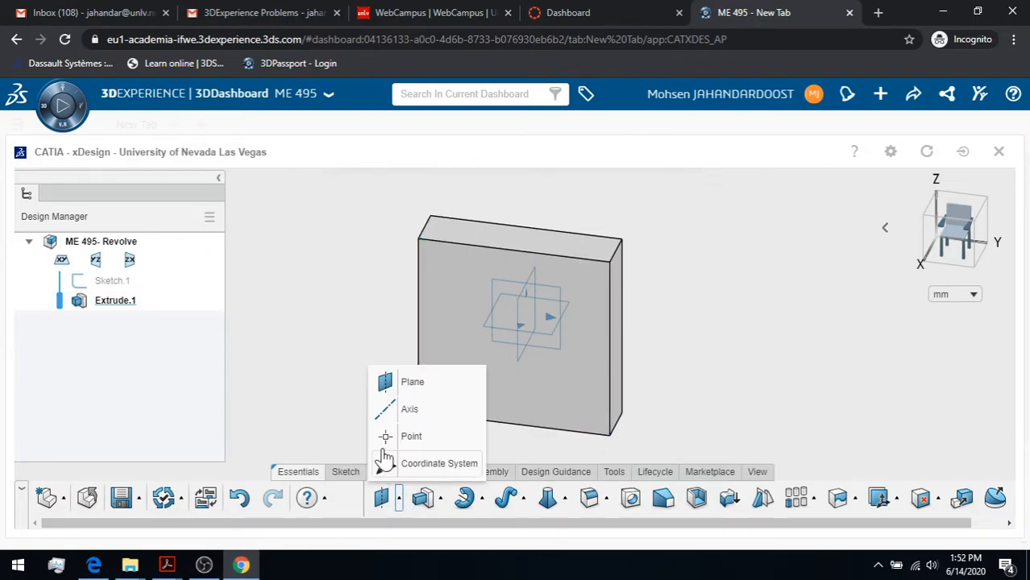
{"action": "left_click", "coordinate": [391, 411]}
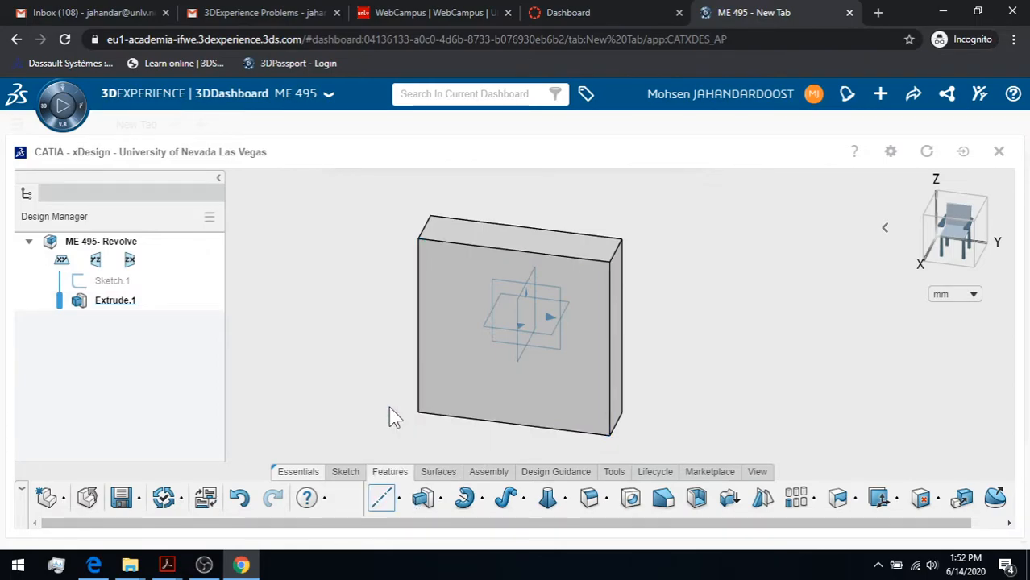
{"action": "left_click", "coordinate": [557, 329]}
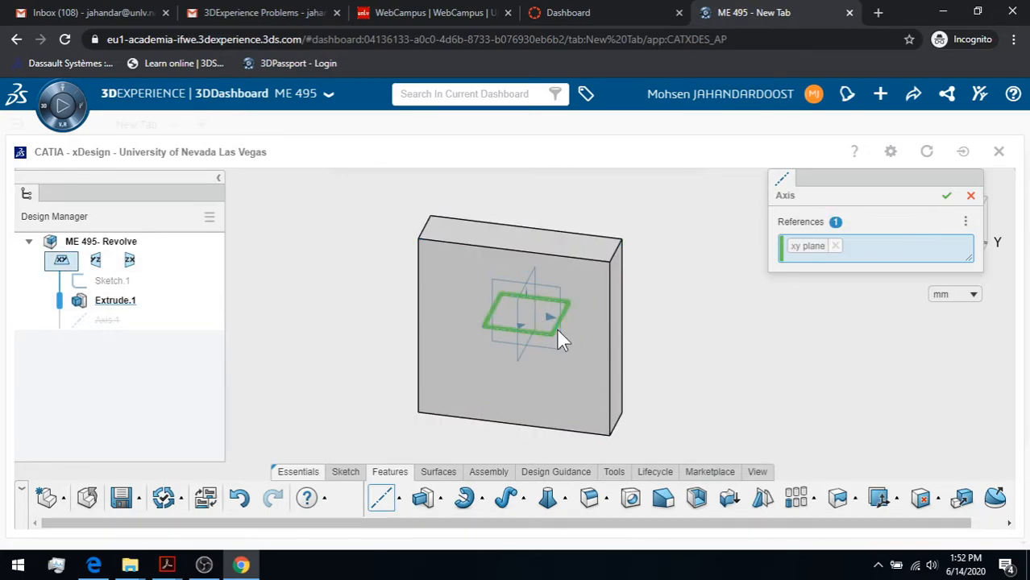
{"action": "left_click", "coordinate": [524, 297]}
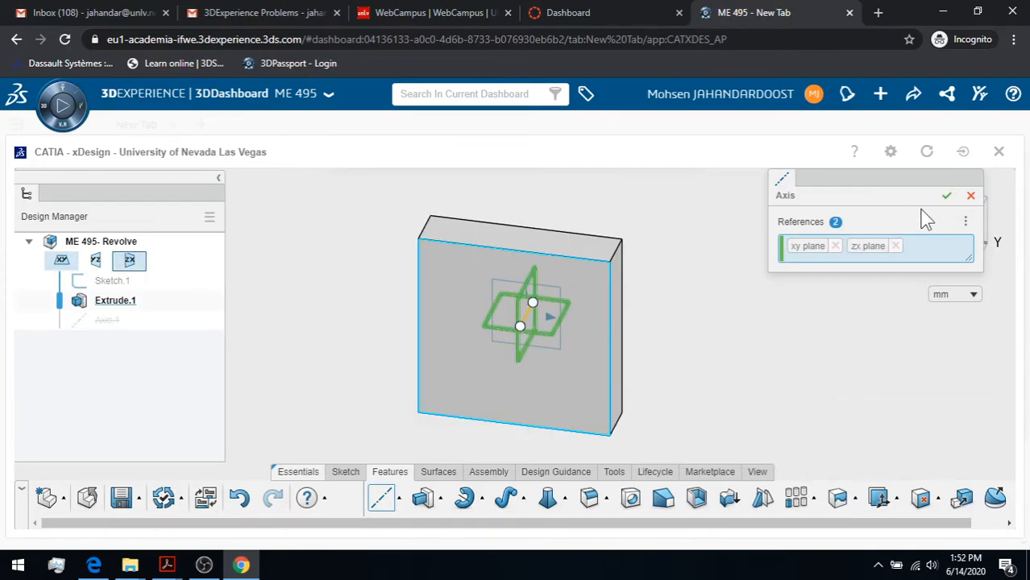
{"action": "left_click", "coordinate": [948, 195]}
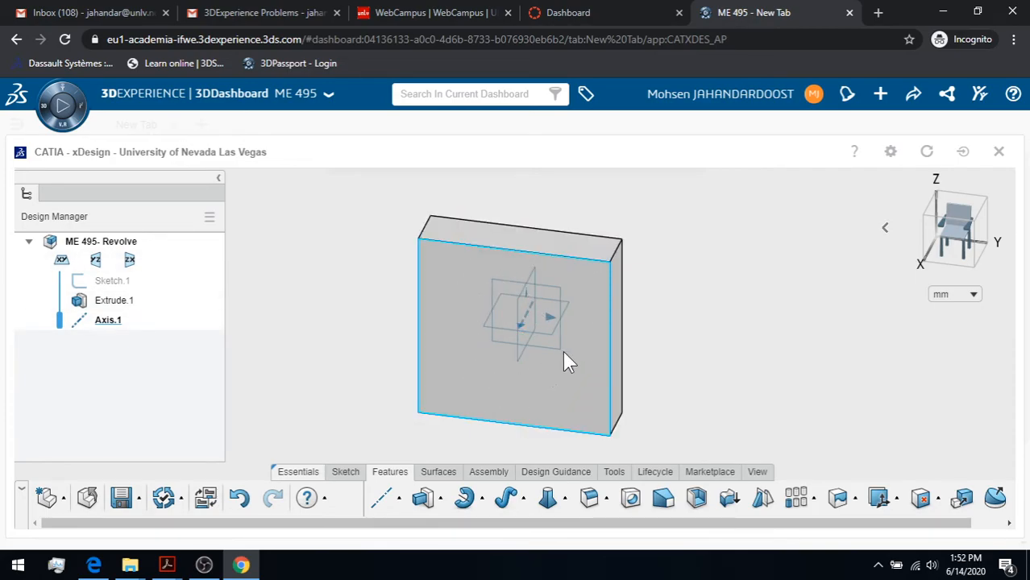
Step: Start a sketch on the XY plane and draw a circle about 40 mm in diameter, centred on the block's outer long edge away from the origin
{"action": "left_click", "coordinate": [545, 331]}
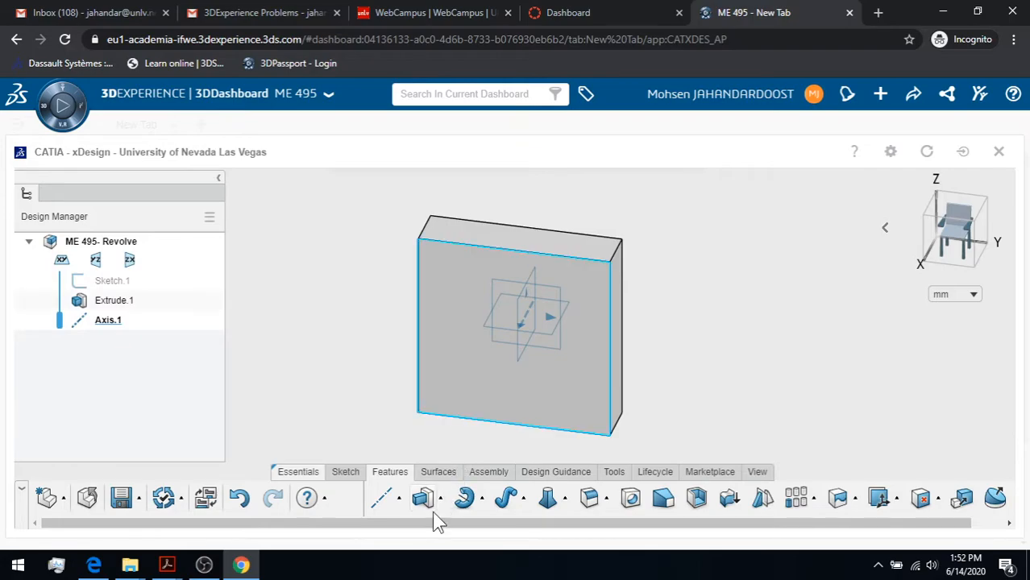
{"action": "left_click", "coordinate": [345, 473]}
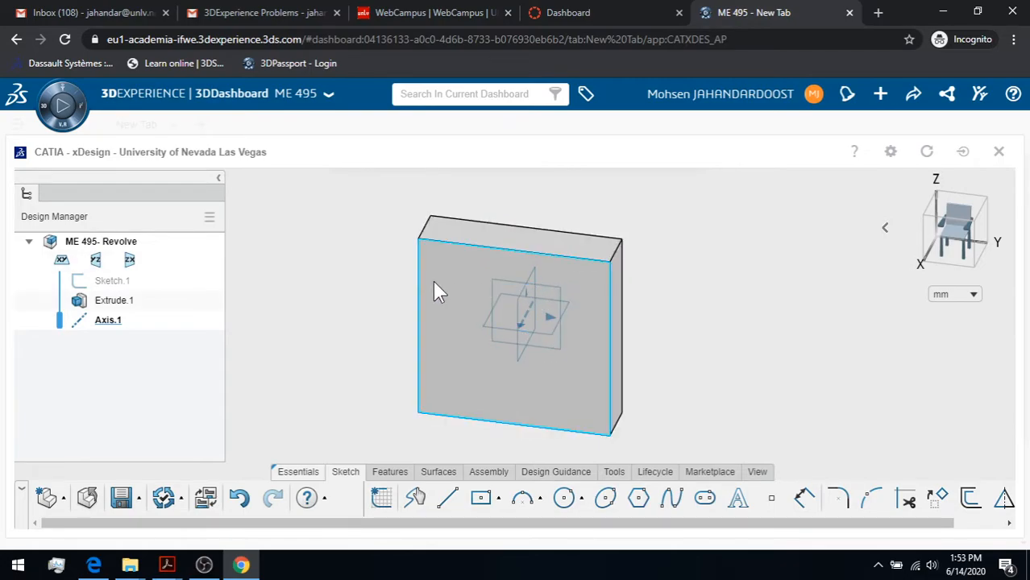
{"action": "left_click", "coordinate": [548, 337]}
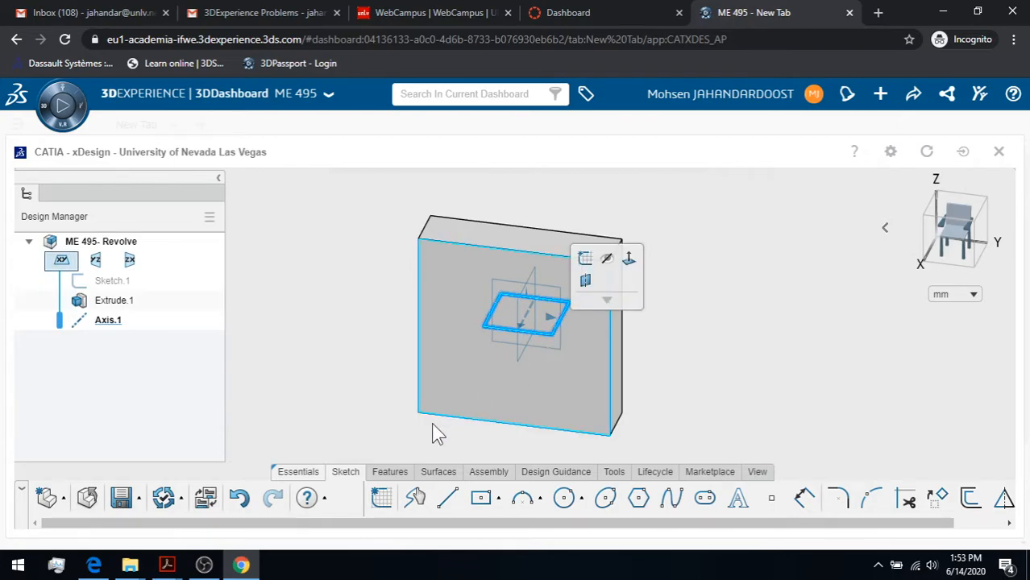
{"action": "left_click", "coordinate": [382, 499]}
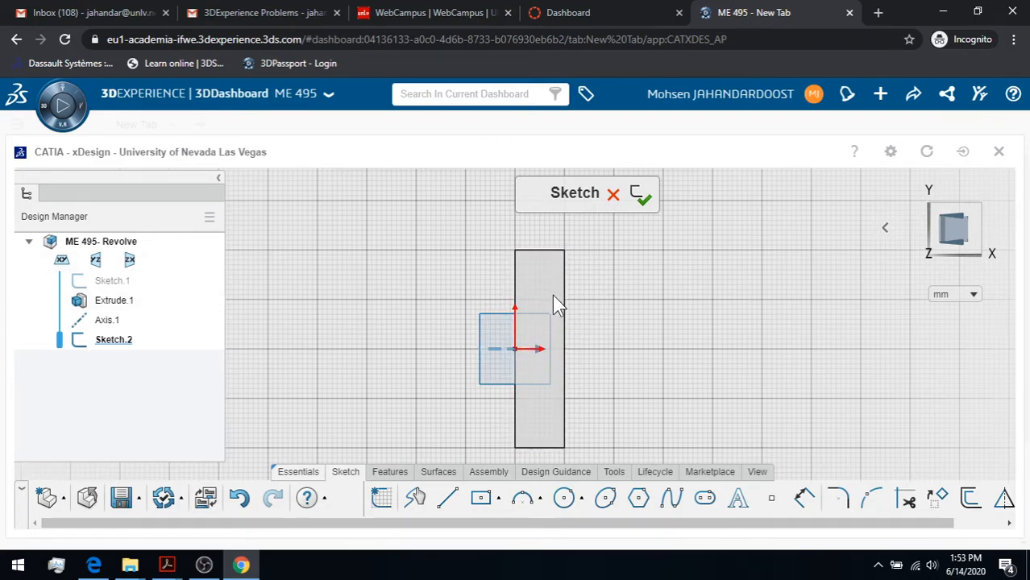
{"action": "left_click", "coordinate": [563, 498]}
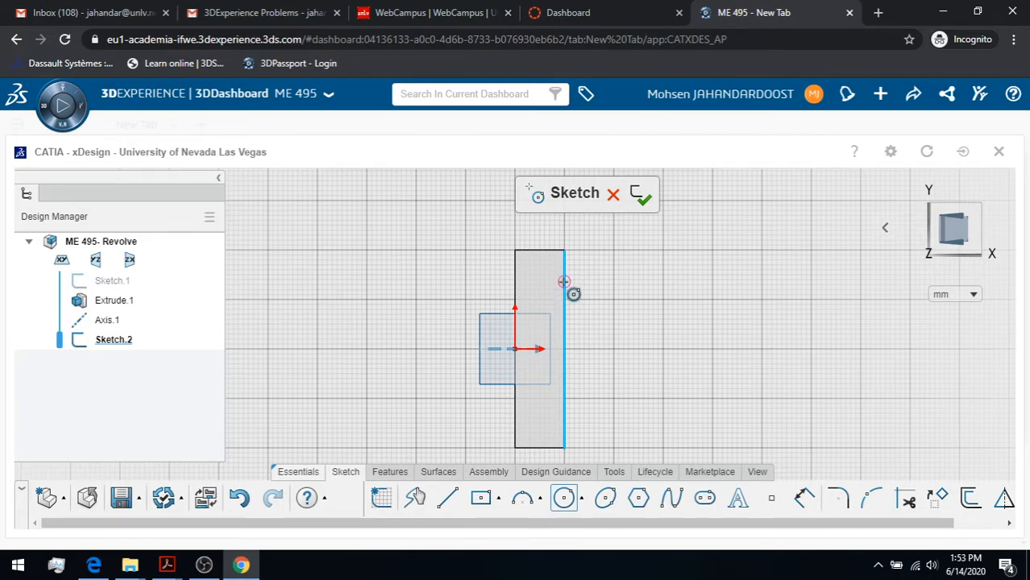
{"action": "left_click", "coordinate": [565, 281]}
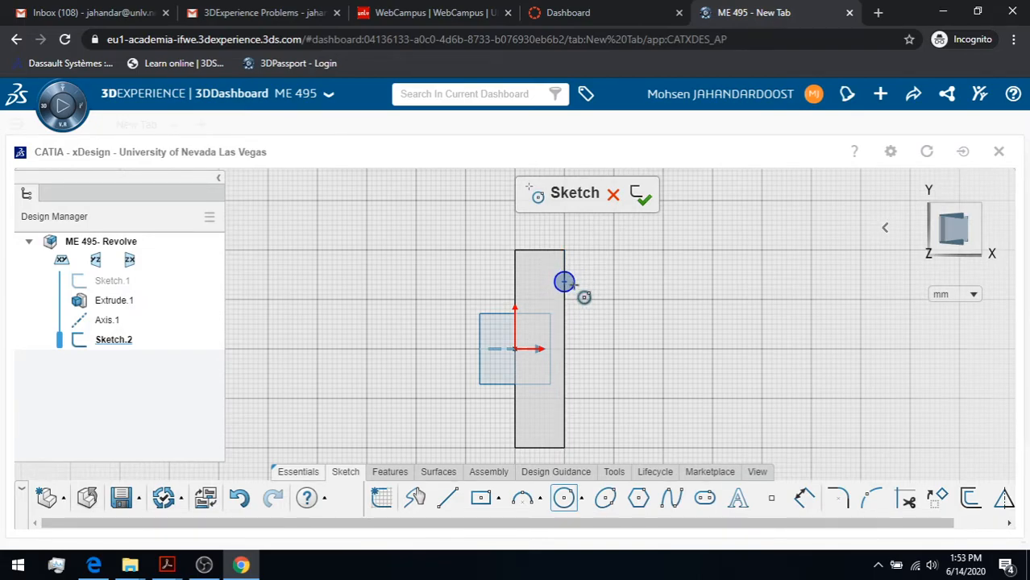
{"action": "left_click", "coordinate": [574, 284]}
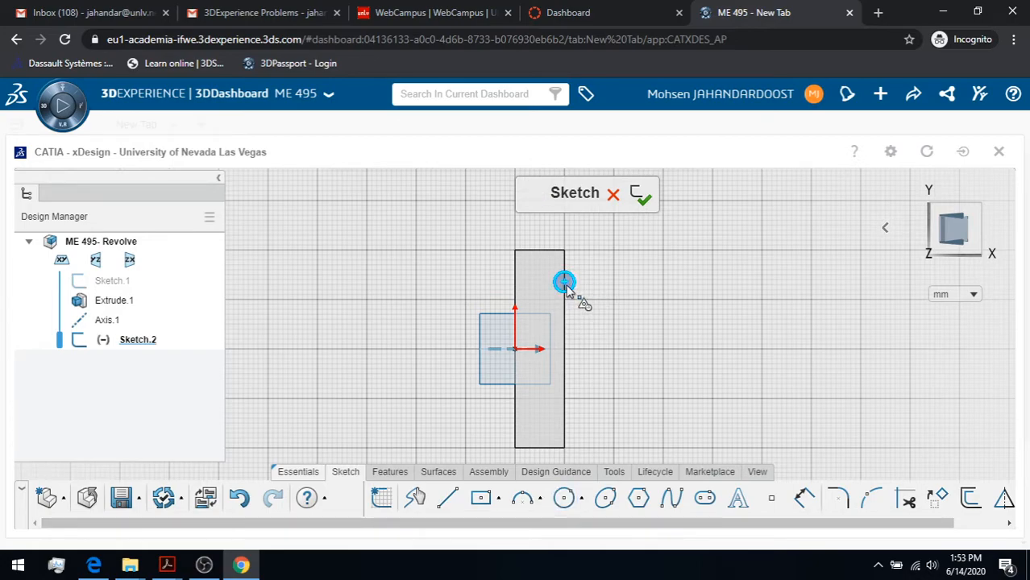
Step: Dimension the circle's diameter as 50 mm, place the dimension beside the circle, and finish the sketch
{"action": "left_click", "coordinate": [569, 291]}
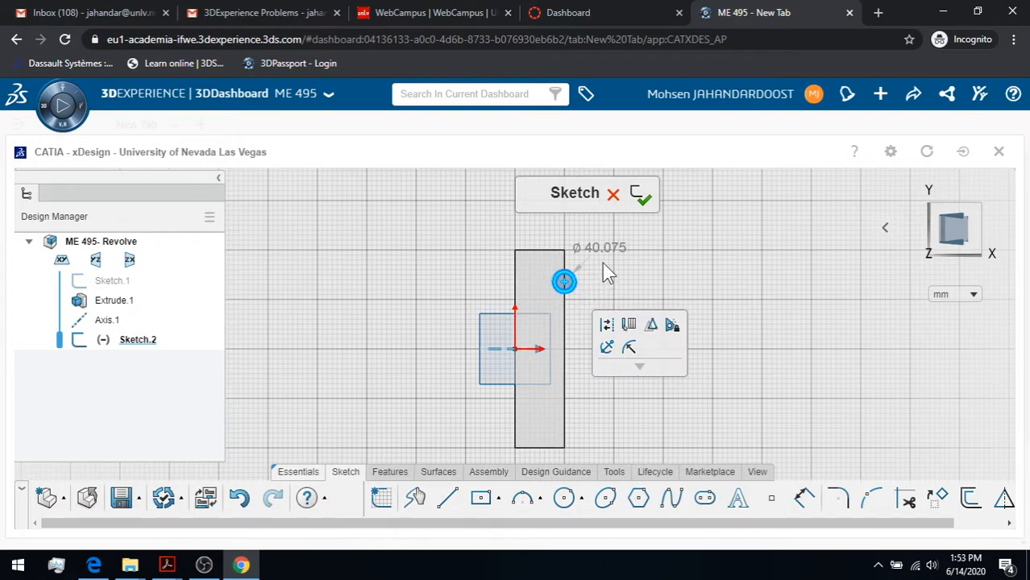
{"action": "left_click", "coordinate": [629, 348]}
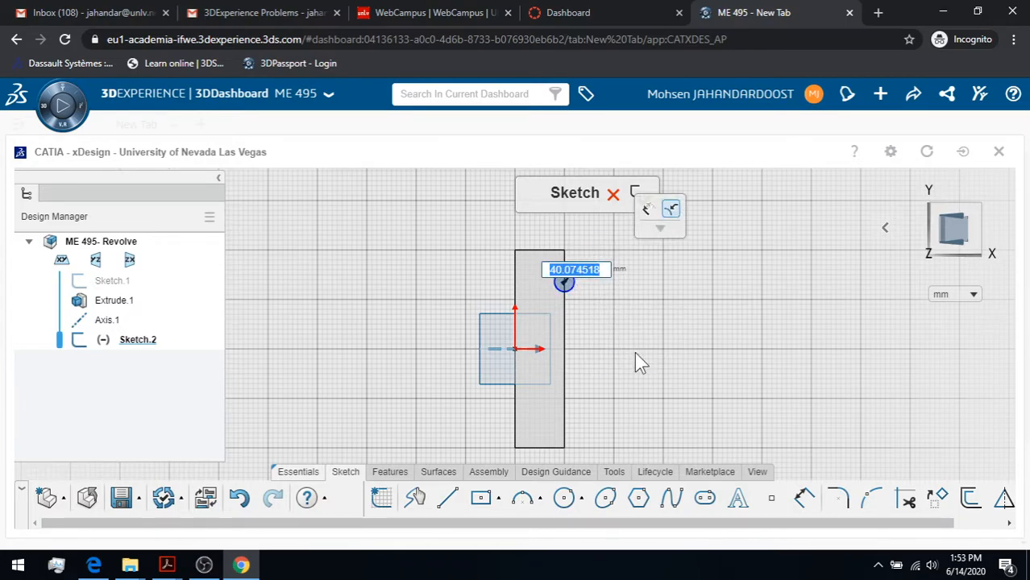
{"action": "type", "text": "50"}
{"action": "key", "text": "Return"}
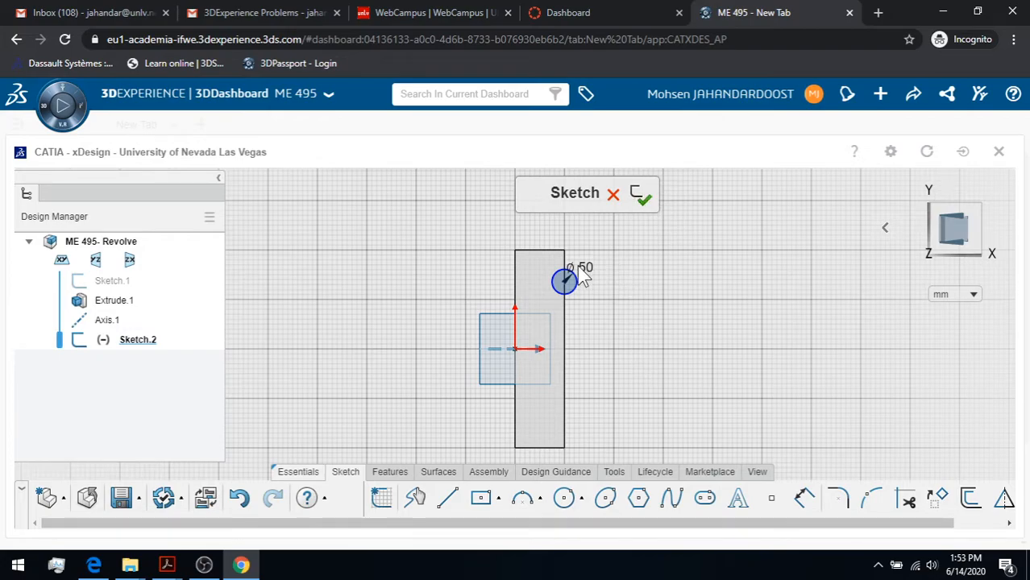
{"action": "left_click_drag", "start_coordinate": [584, 278], "coordinate": [603, 271]}
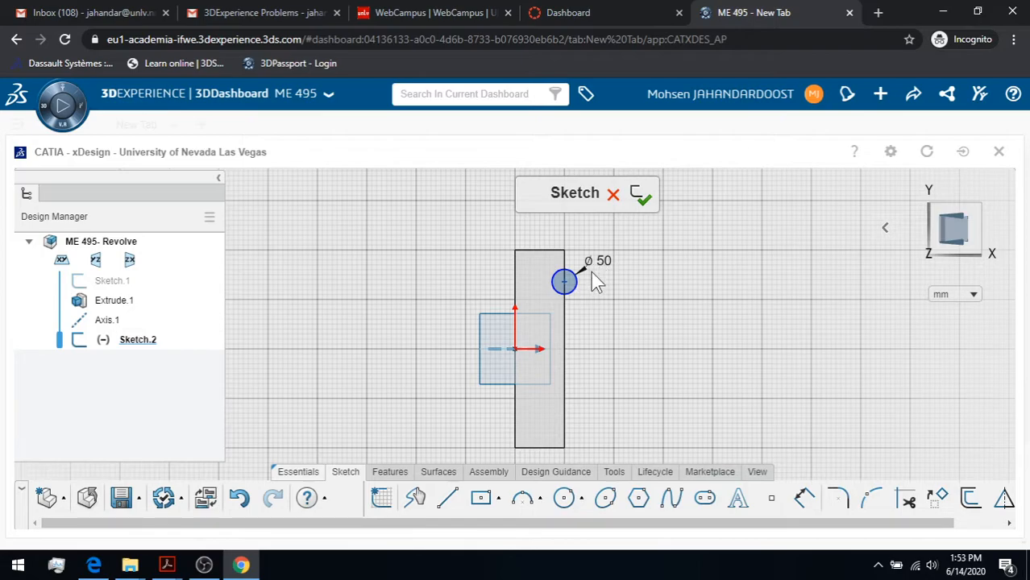
{"action": "left_click", "coordinate": [637, 196]}
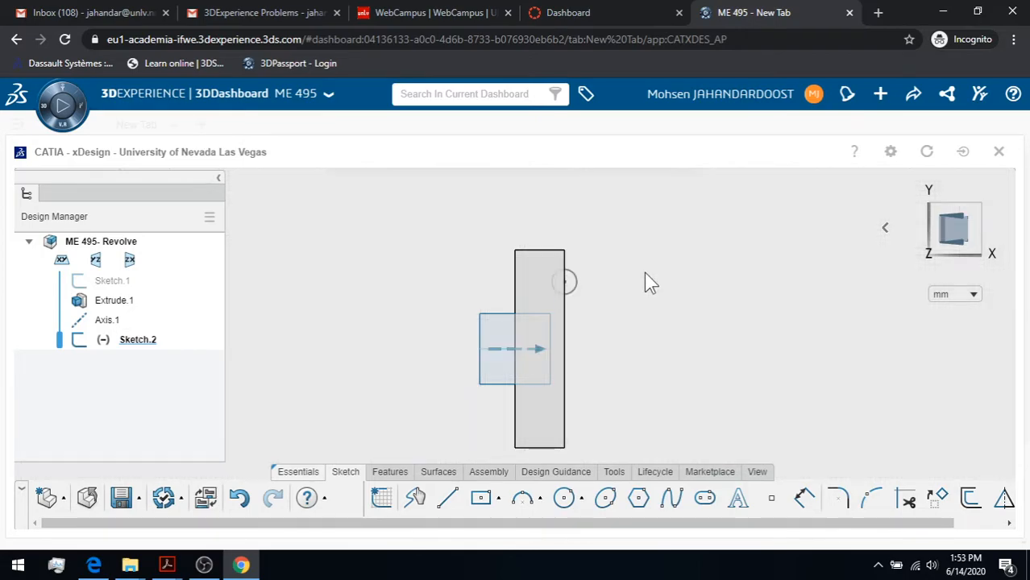
Step: Cut a ring groove into the block with a solid full Revolve of the 50 mm circle about the reference axis
{"action": "left_click", "coordinate": [758, 474]}
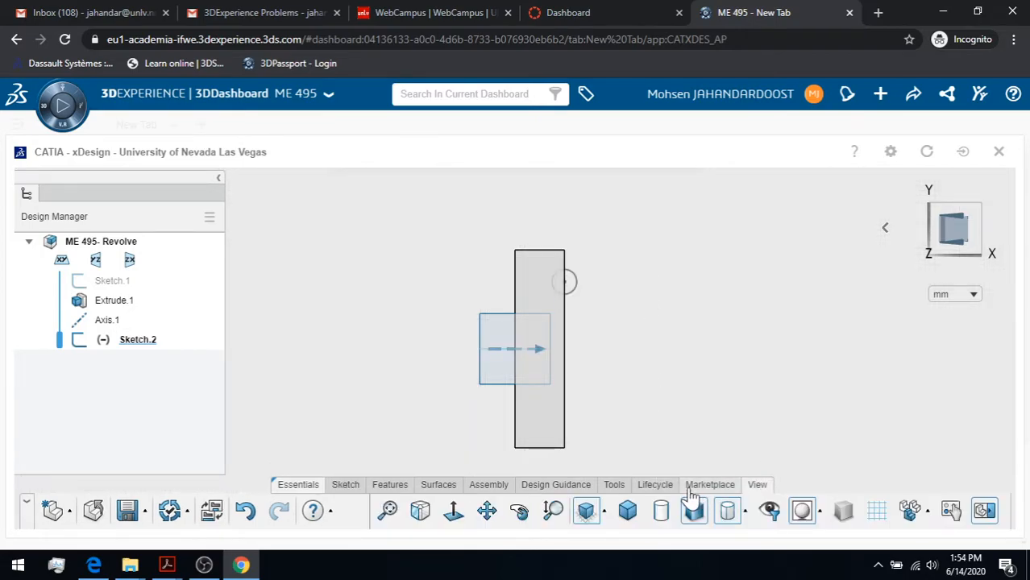
{"action": "left_click", "coordinate": [520, 511]}
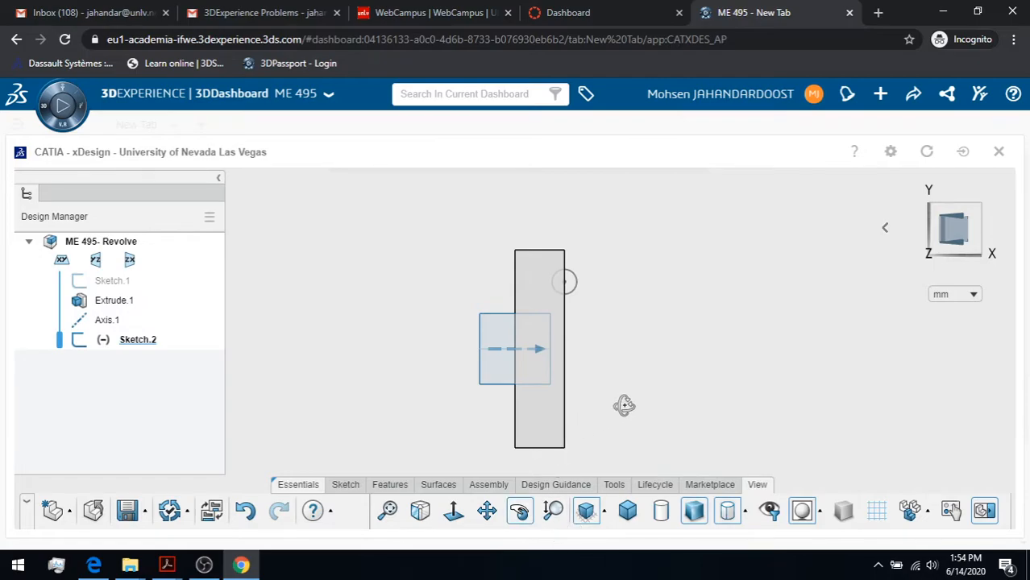
{"action": "left_click_drag", "start_coordinate": [621, 417], "coordinate": [428, 301]}
{"action": "left_click_drag", "start_coordinate": [527, 349], "coordinate": [482, 272]}
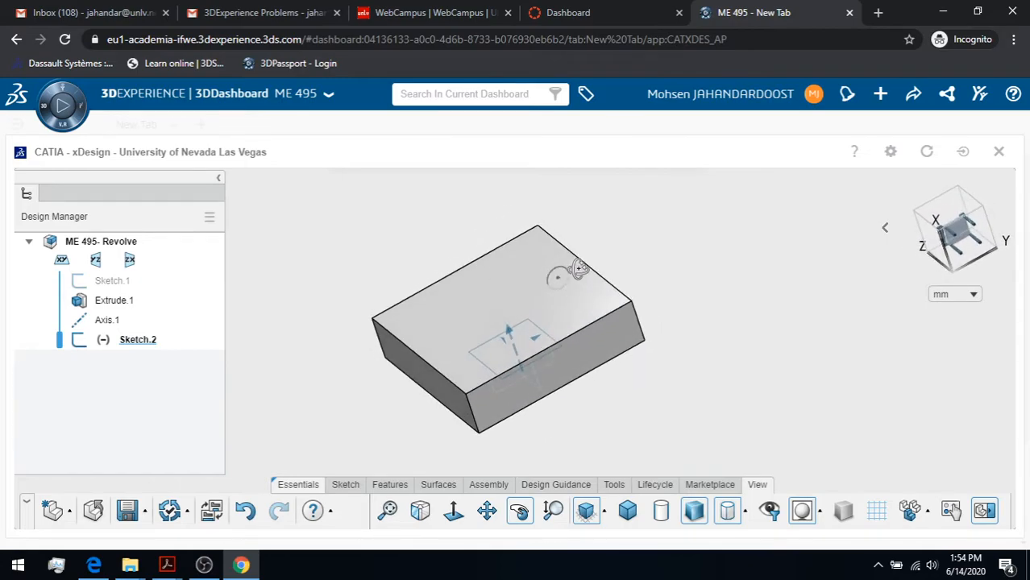
{"action": "left_click_drag", "start_coordinate": [545, 311], "coordinate": [537, 330]}
{"action": "left_click", "coordinate": [520, 510]}
{"action": "left_click", "coordinate": [395, 486]}
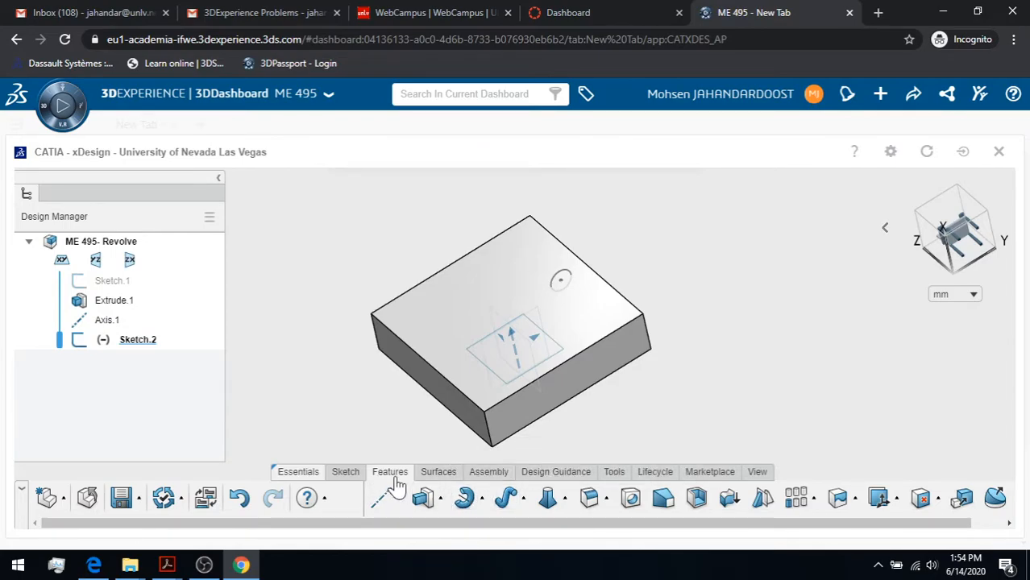
{"action": "left_click", "coordinate": [483, 508]}
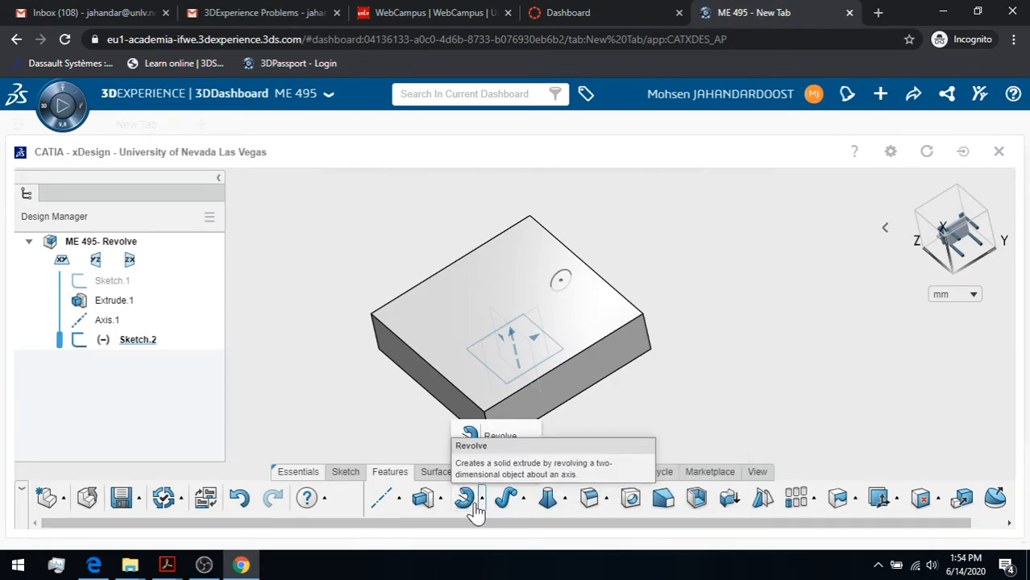
{"action": "left_click", "coordinate": [466, 500]}
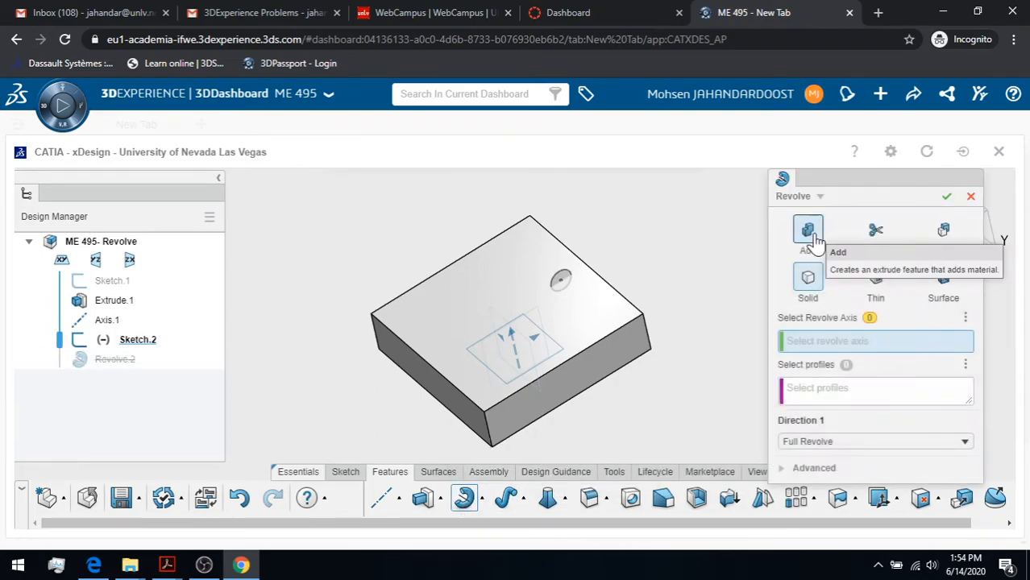
{"action": "left_click", "coordinate": [879, 236]}
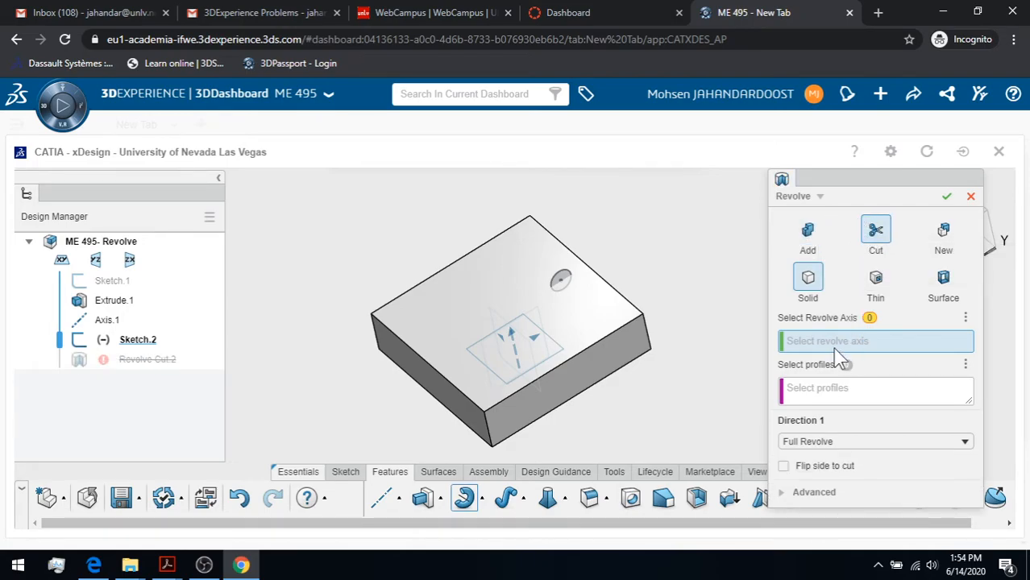
{"action": "left_click", "coordinate": [516, 362]}
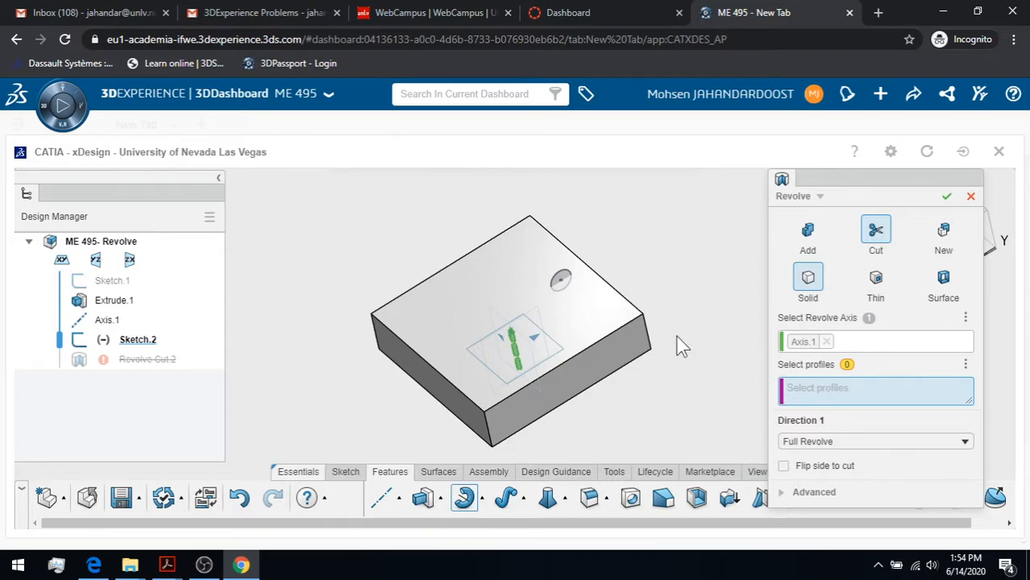
{"action": "left_click", "coordinate": [563, 280]}
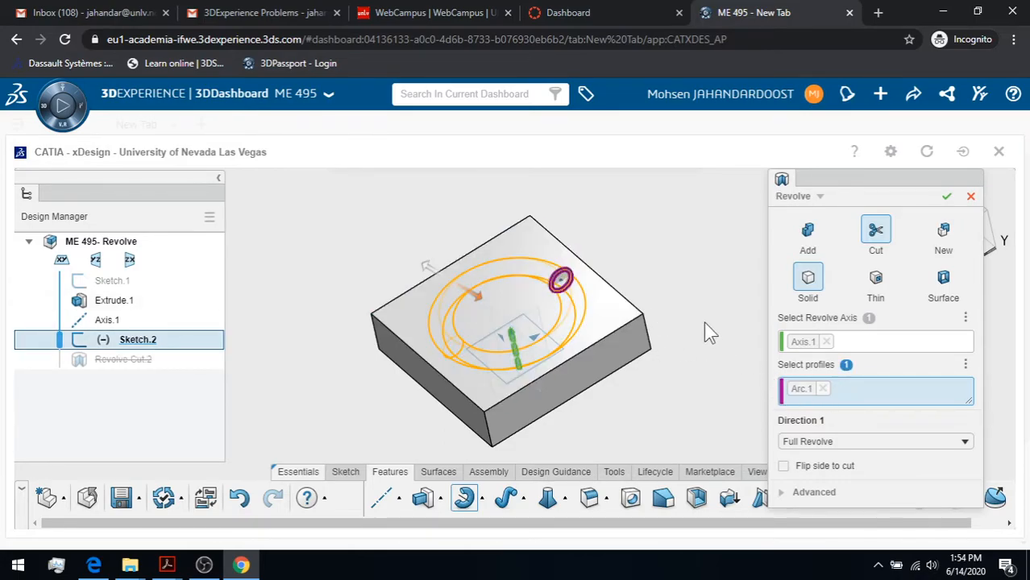
{"action": "left_click", "coordinate": [946, 198]}
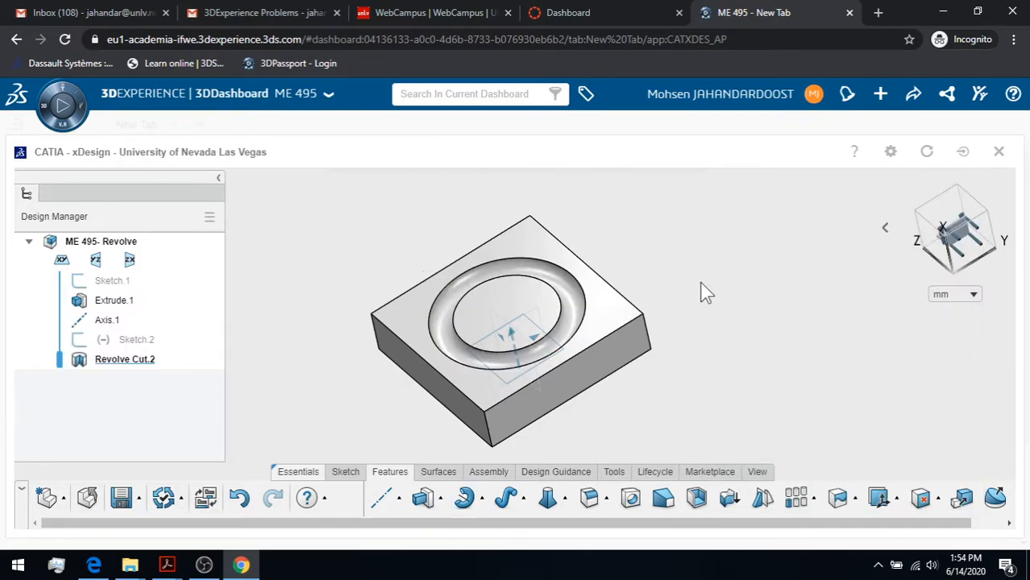
{"action": "middle_click_drag", "start_coordinate": [727, 357], "coordinate": [670, 399]}
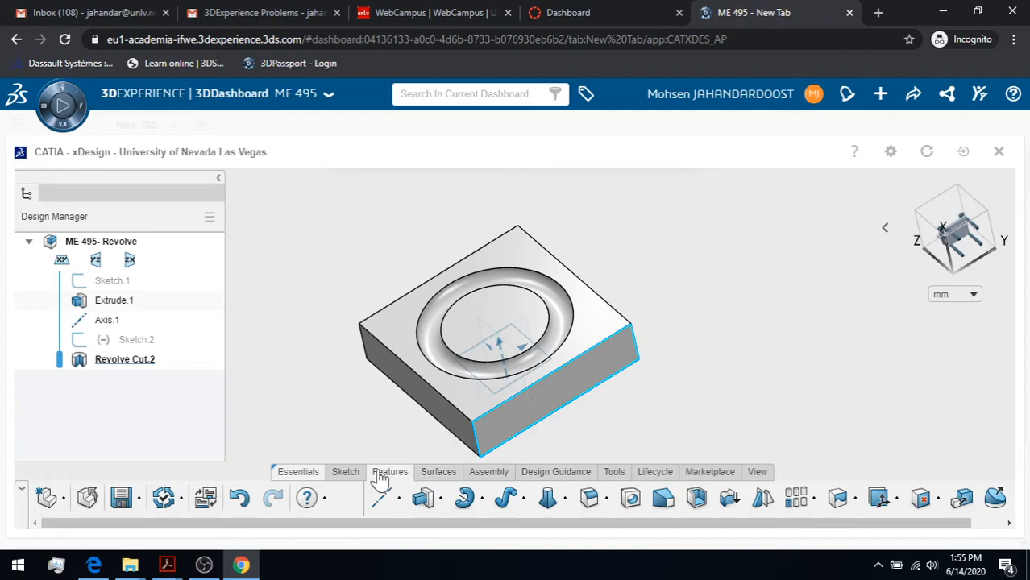
{"action": "left_click", "coordinate": [346, 472]}
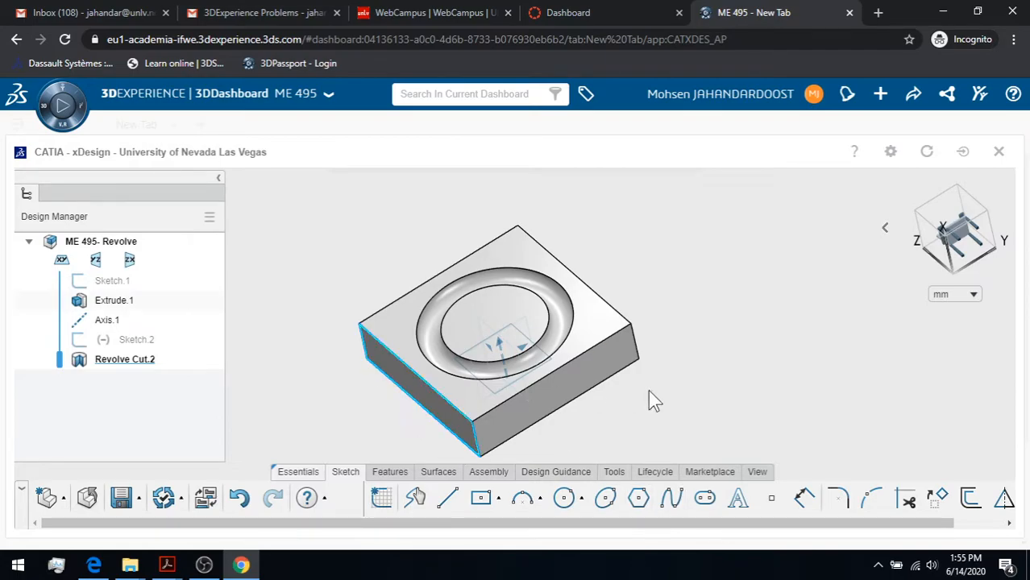
{"action": "left_click", "coordinate": [757, 472]}
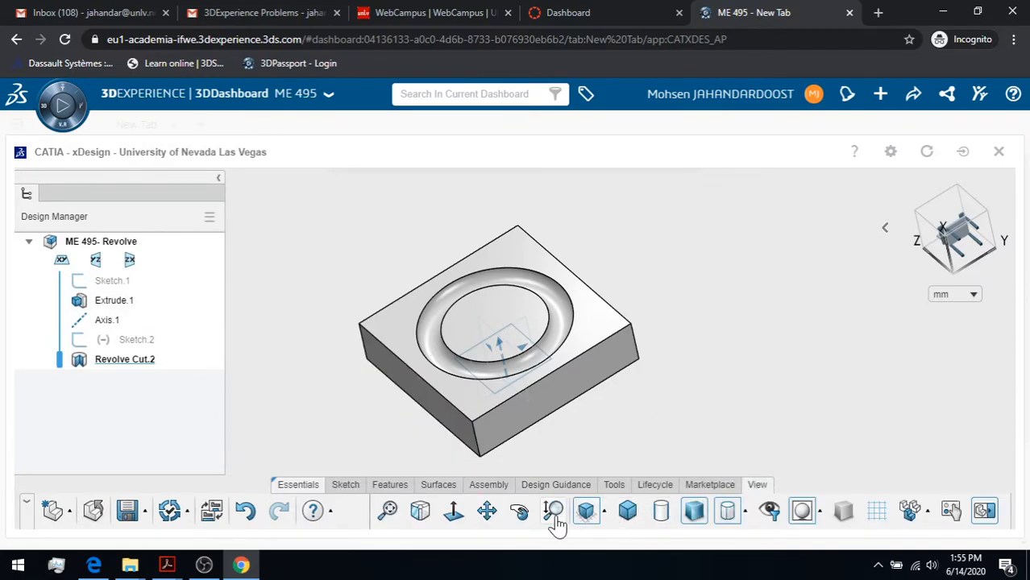
{"action": "left_click", "coordinate": [520, 513]}
{"action": "left_click_drag", "start_coordinate": [635, 417], "coordinate": [536, 223]}
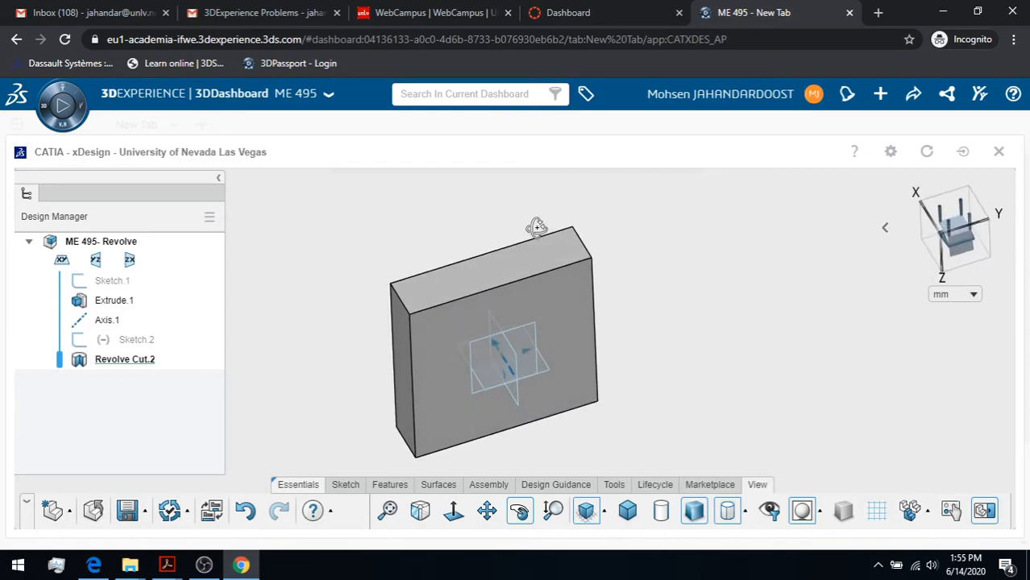
{"action": "left_click_drag", "start_coordinate": [441, 350], "coordinate": [458, 183]}
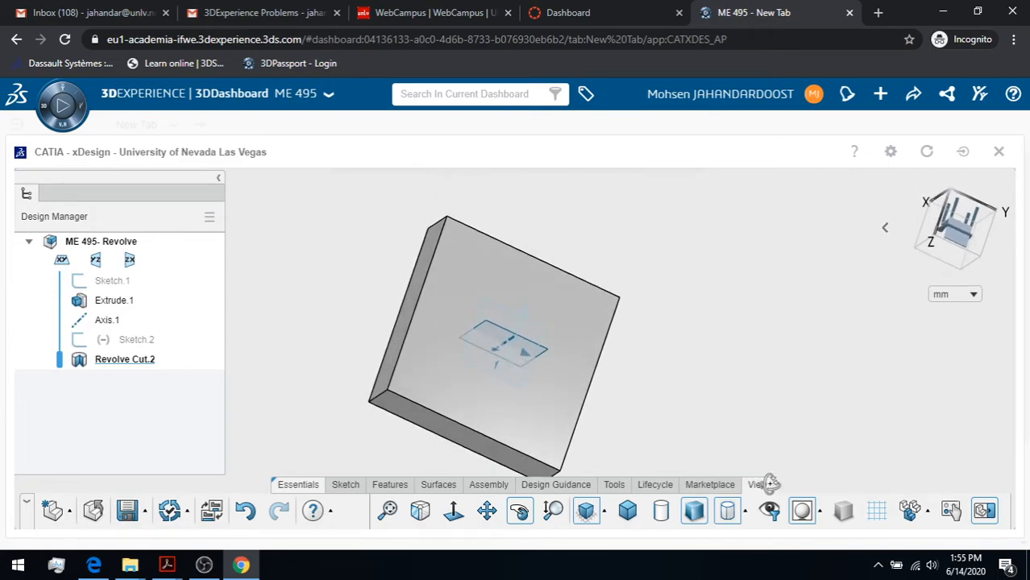
{"action": "left_click", "coordinate": [390, 485]}
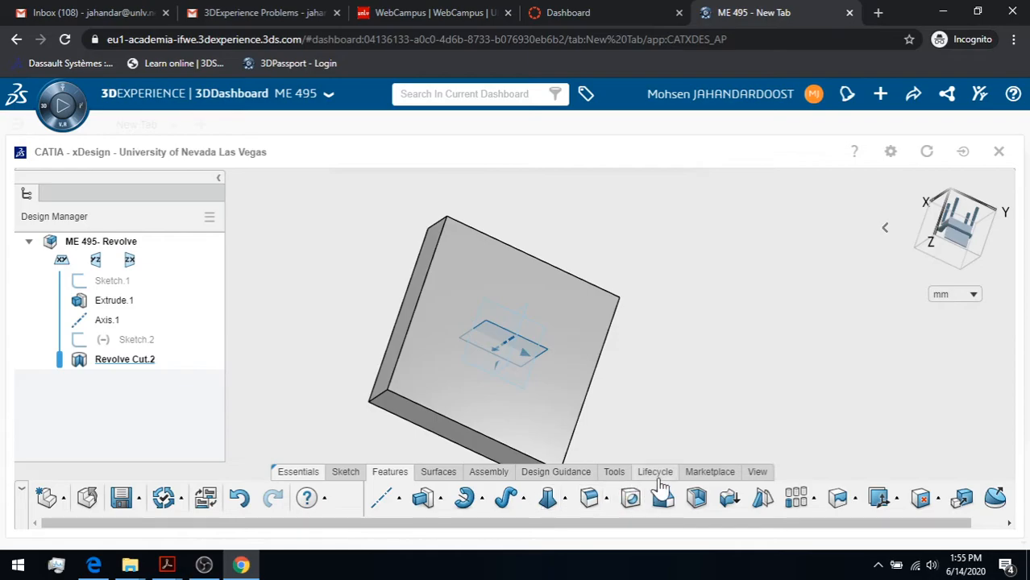
{"action": "left_click", "coordinate": [758, 472]}
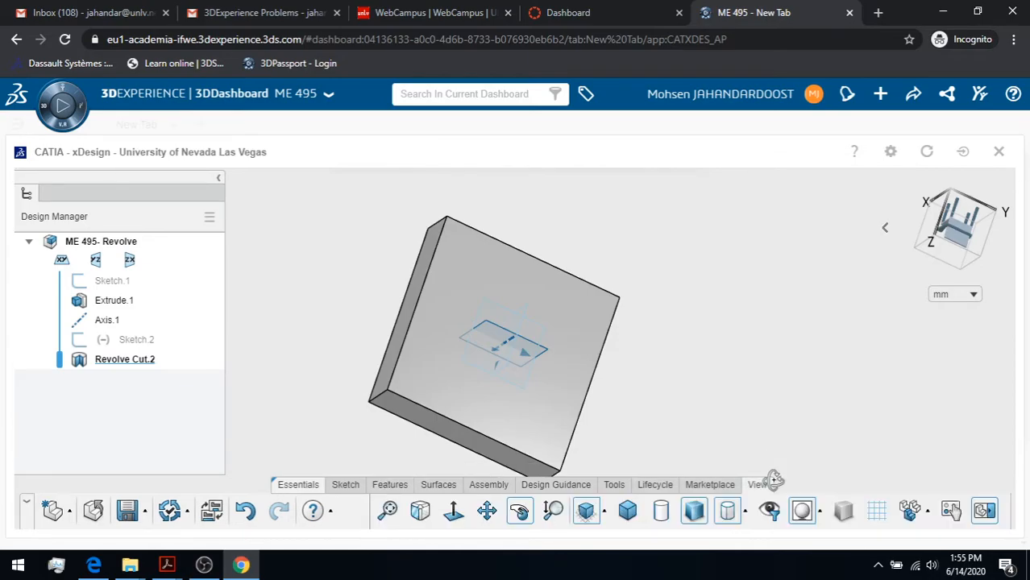
{"action": "left_click", "coordinate": [346, 486]}
{"action": "left_click", "coordinate": [439, 341]}
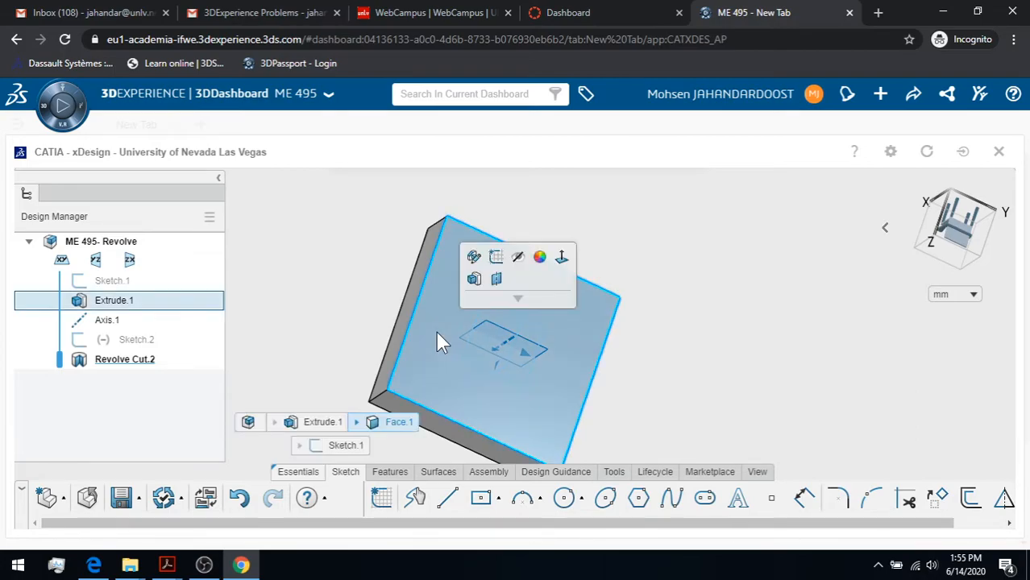
{"action": "left_click", "coordinate": [496, 258]}
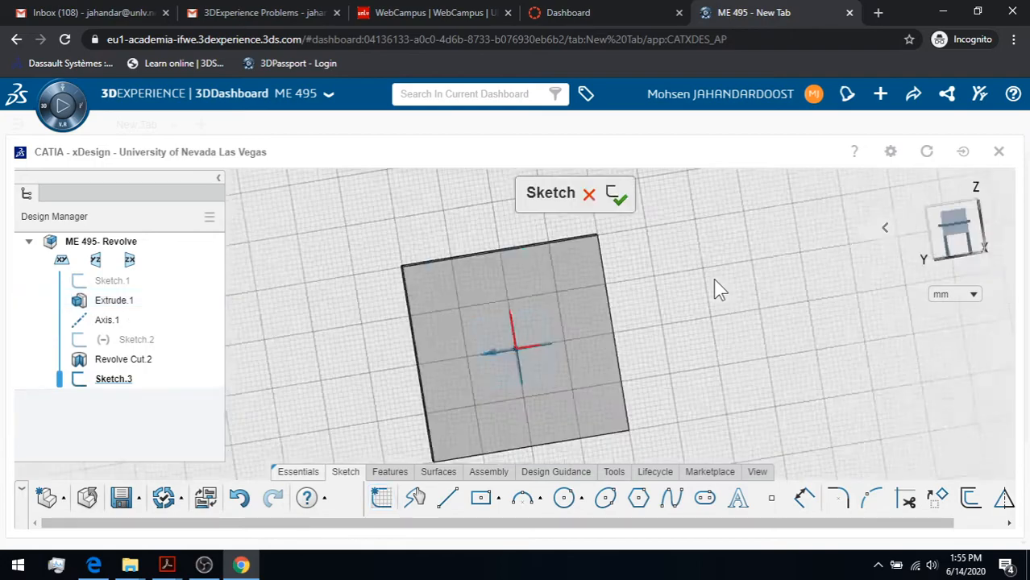
{"action": "left_click", "coordinate": [638, 197]}
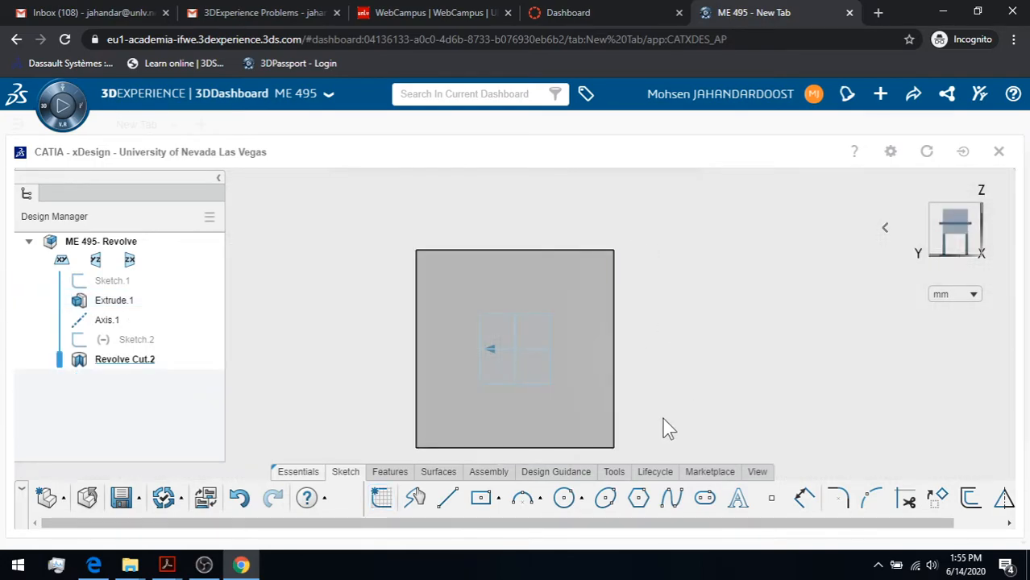
Step: Sketch a small slanted ellipse on the ZX plane, centred on the block's outer long edge away from the origin, and finish the sketch
{"action": "left_click", "coordinate": [757, 472]}
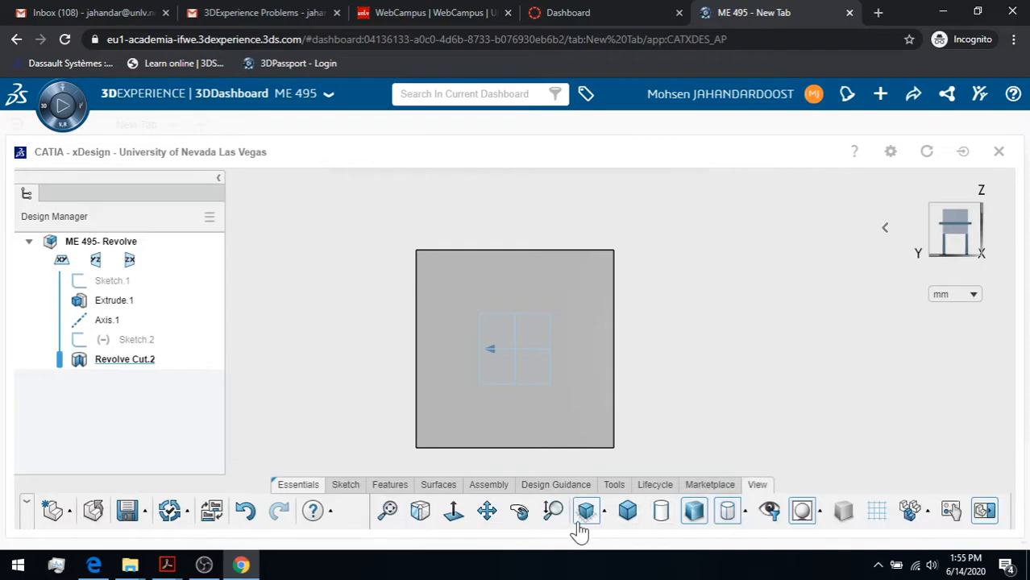
{"action": "left_click", "coordinate": [519, 511]}
{"action": "left_click_drag", "start_coordinate": [695, 396], "coordinate": [589, 396]}
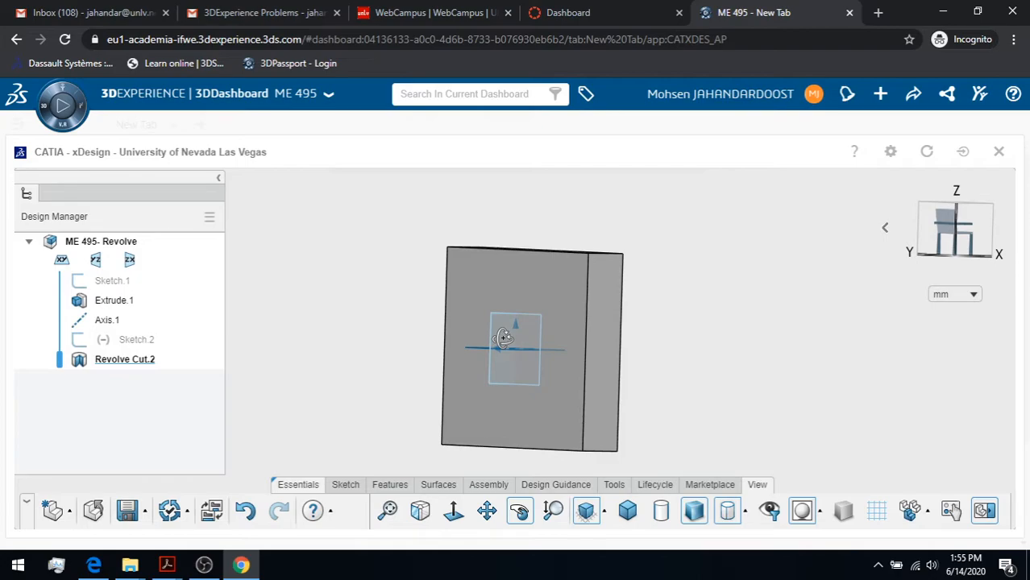
{"action": "left_click", "coordinate": [519, 511]}
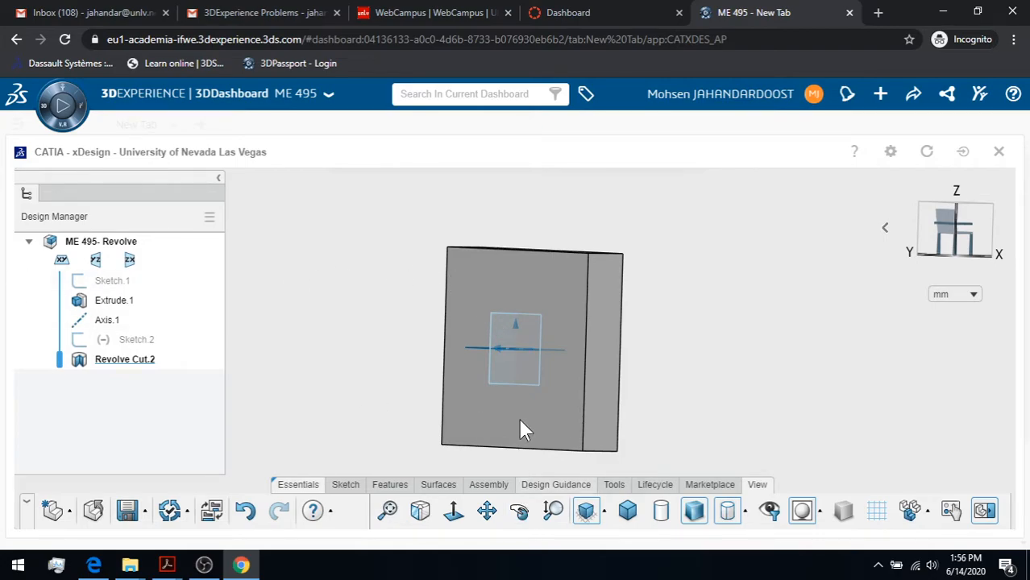
{"action": "left_click", "coordinate": [496, 348]}
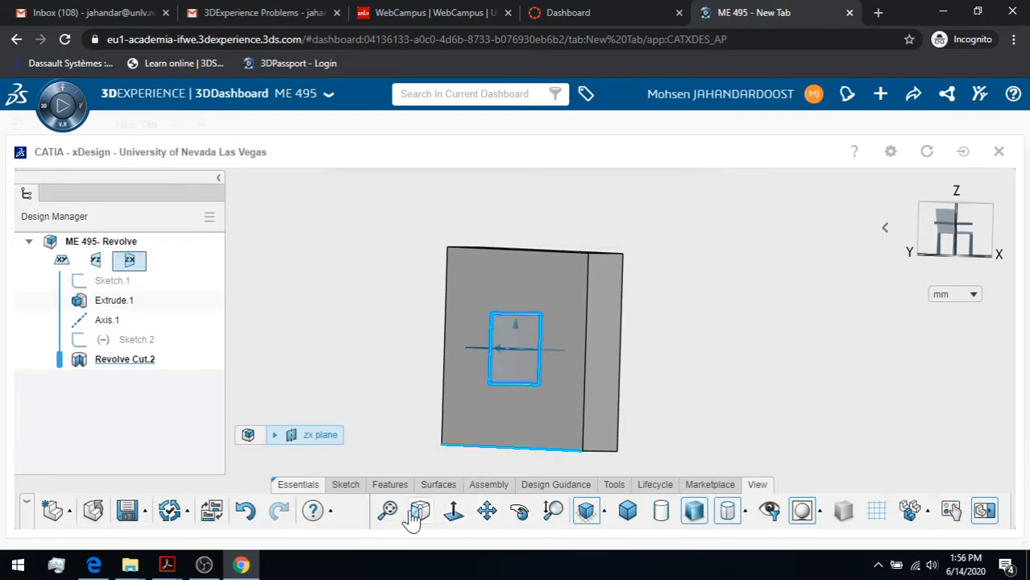
{"action": "left_click", "coordinate": [347, 484]}
{"action": "left_click", "coordinate": [379, 499]}
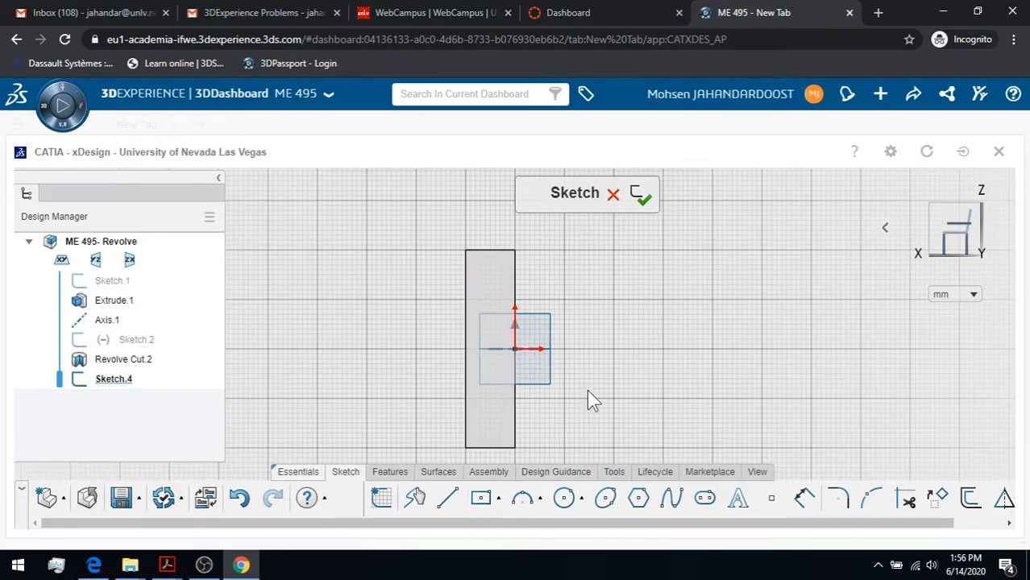
{"action": "left_click", "coordinate": [606, 502]}
{"action": "left_click", "coordinate": [463, 421]}
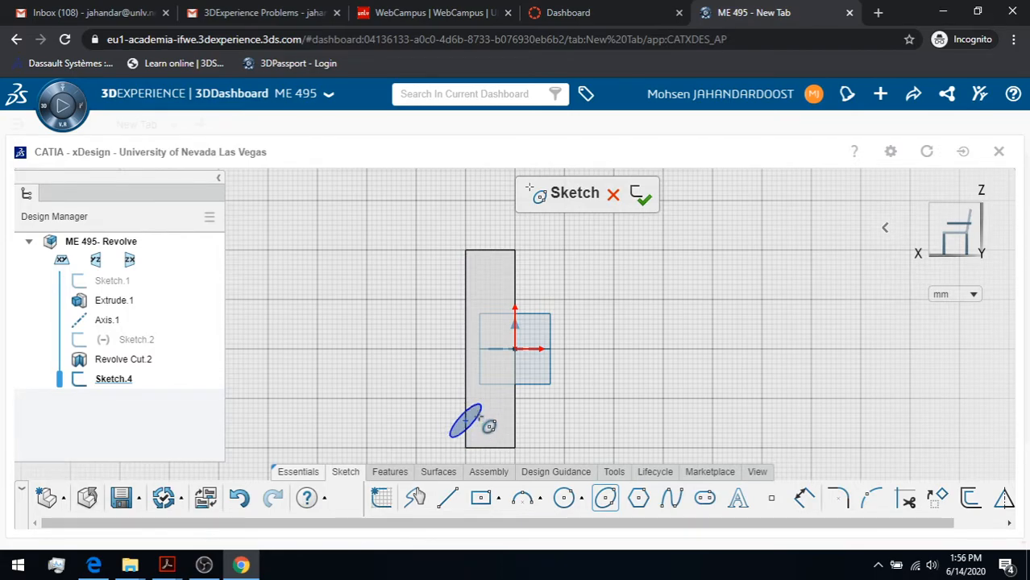
{"action": "left_click", "coordinate": [481, 417]}
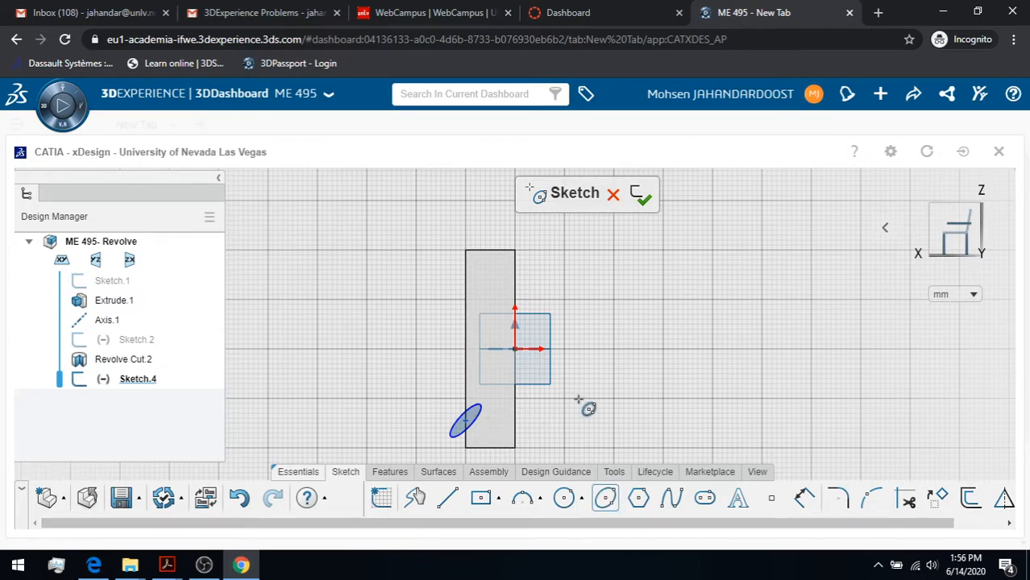
{"action": "left_click", "coordinate": [643, 195]}
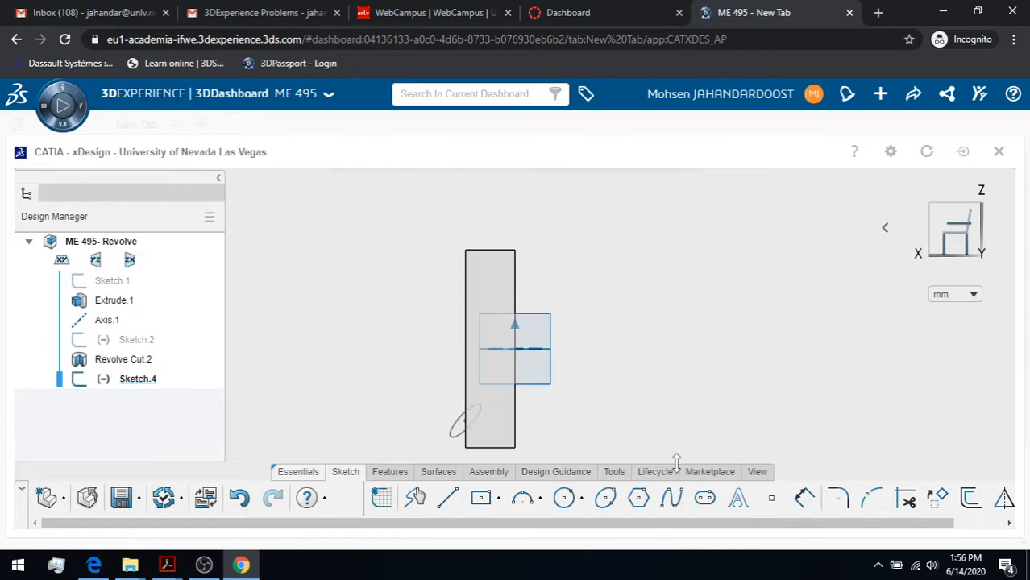
{"action": "left_click", "coordinate": [758, 472]}
{"action": "left_click", "coordinate": [519, 511]}
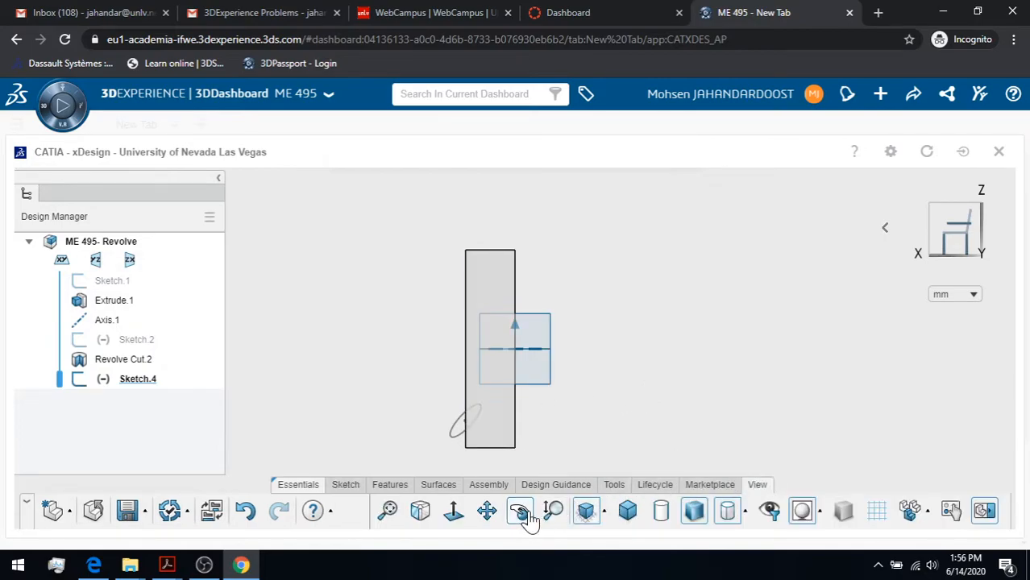
{"action": "mouse_move", "coordinate": [437, 393]}
{"action": "left_mouse_down"}
{"action": "mouse_move", "coordinate": [615, 333]}
{"action": "mouse_move", "coordinate": [451, 289]}
{"action": "mouse_move", "coordinate": [317, 234]}
{"action": "mouse_move", "coordinate": [418, 337]}
{"action": "mouse_move", "coordinate": [416, 386]}
{"action": "mouse_move", "coordinate": [449, 410]}
{"action": "mouse_move", "coordinate": [506, 342]}
{"action": "mouse_move", "coordinate": [437, 329]}
{"action": "mouse_move", "coordinate": [432, 396]}
{"action": "left_mouse_up"}
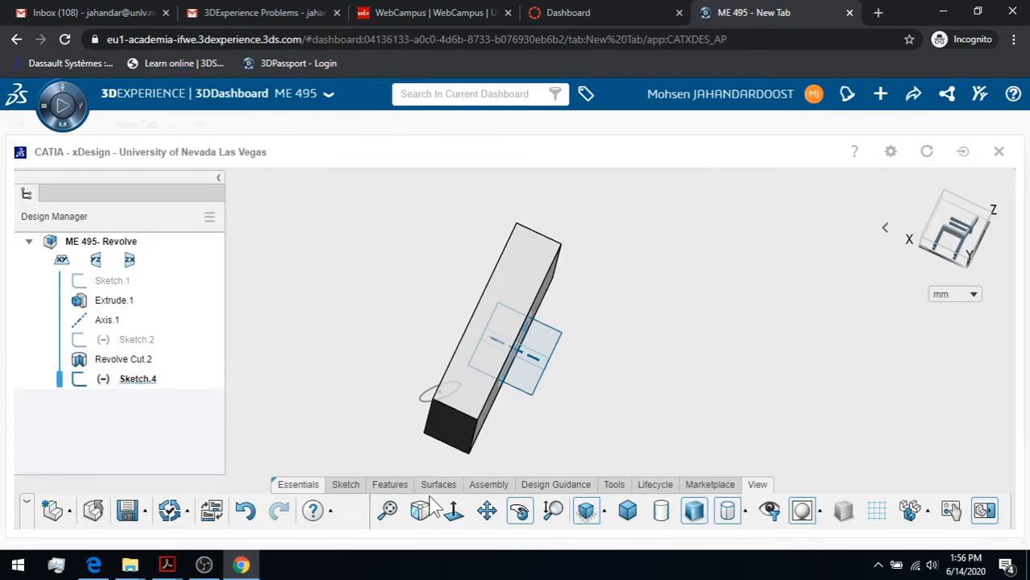
{"action": "left_click", "coordinate": [519, 510]}
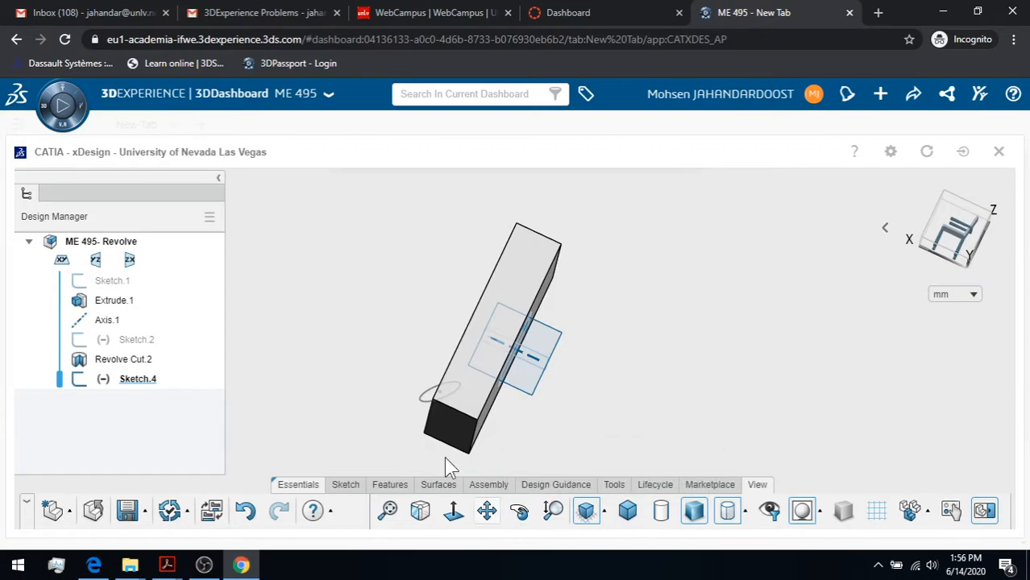
{"action": "left_click", "coordinate": [135, 383]}
{"action": "left_click", "coordinate": [167, 265]}
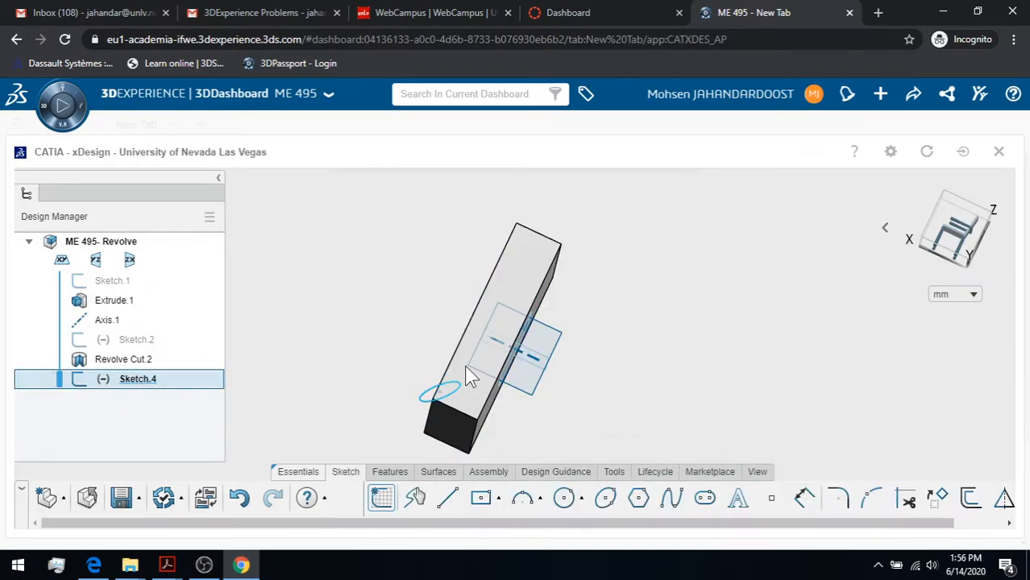
{"action": "left_click", "coordinate": [435, 409]}
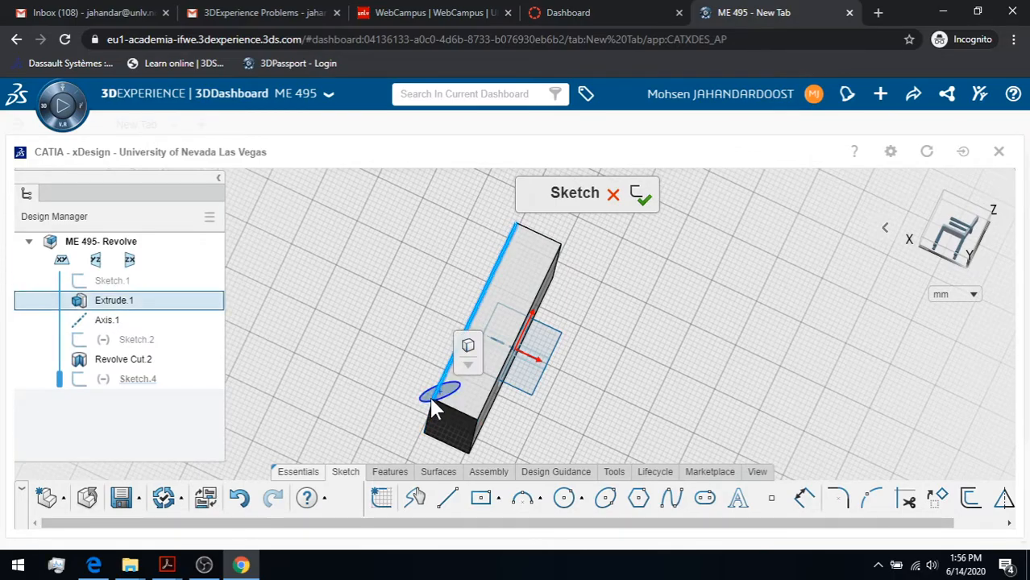
{"action": "left_click", "coordinate": [426, 403]}
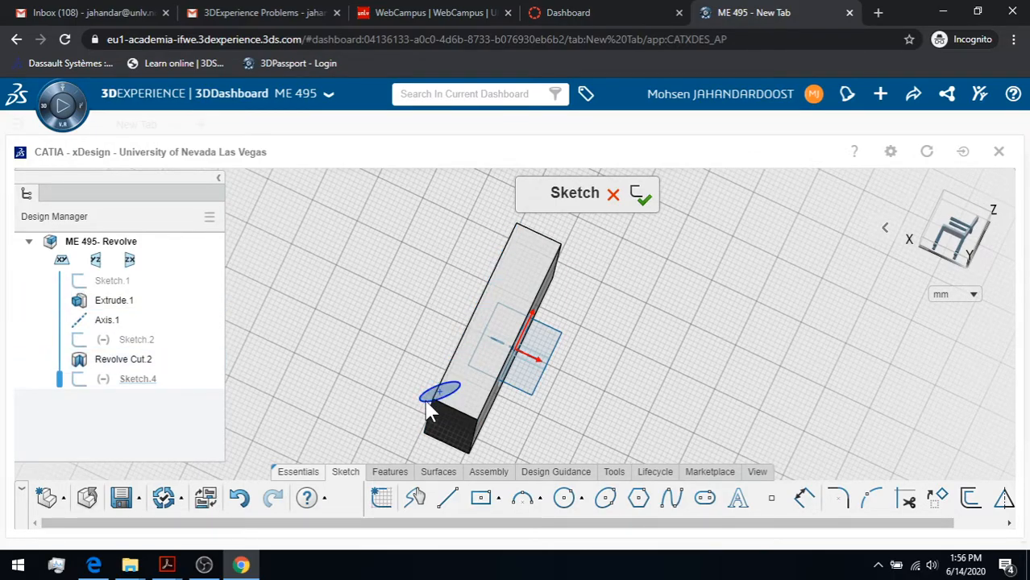
{"action": "left_click", "coordinate": [428, 401]}
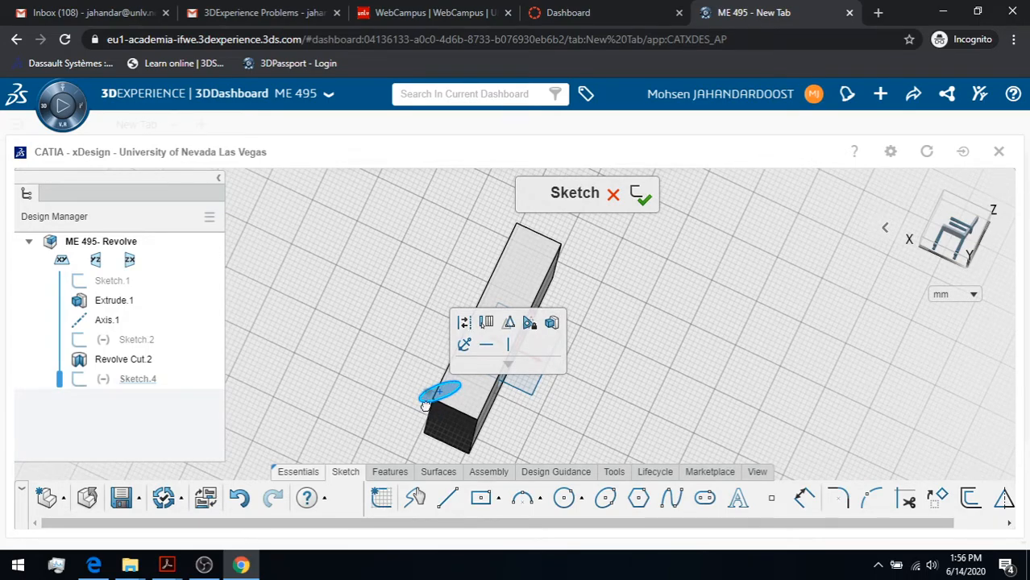
{"action": "key", "text": "Delete"}
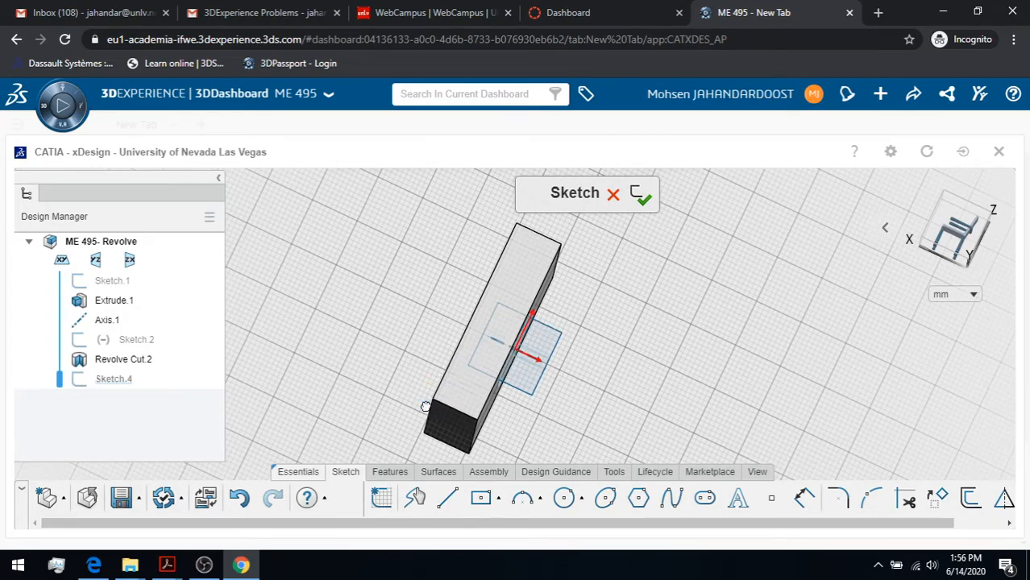
{"action": "left_click", "coordinate": [528, 269]}
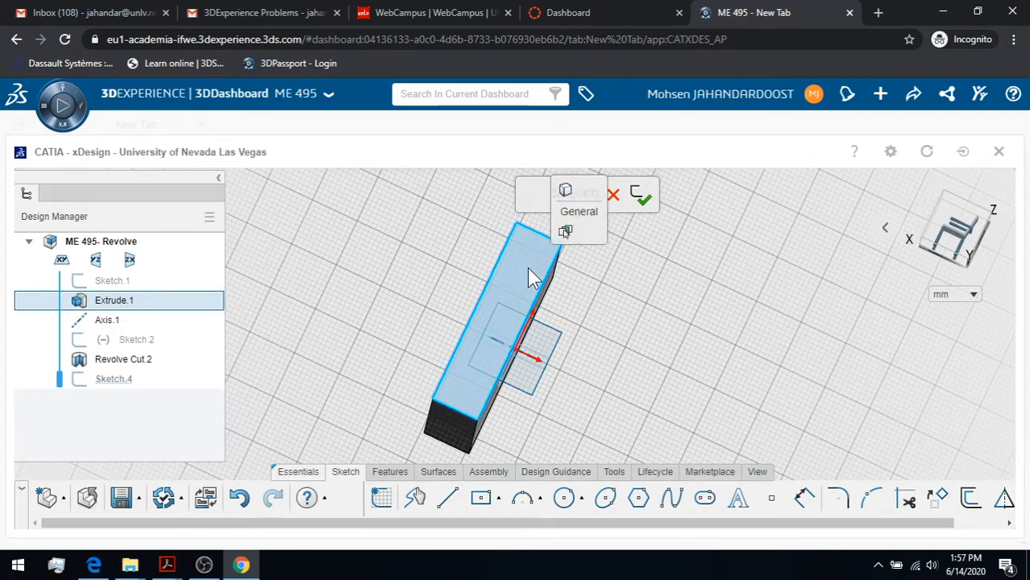
{"action": "left_click", "coordinate": [625, 315]}
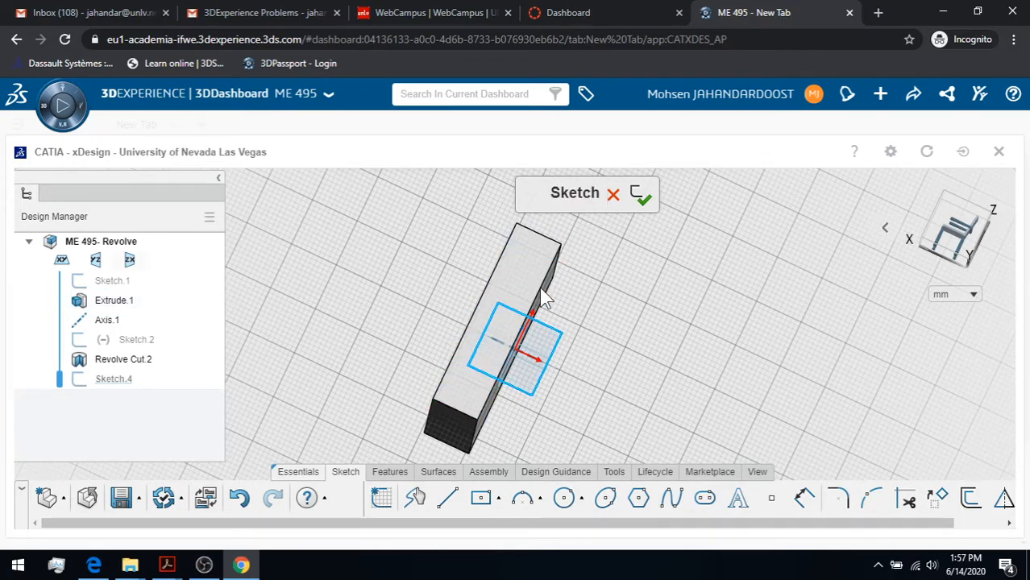
{"action": "left_click", "coordinate": [605, 498]}
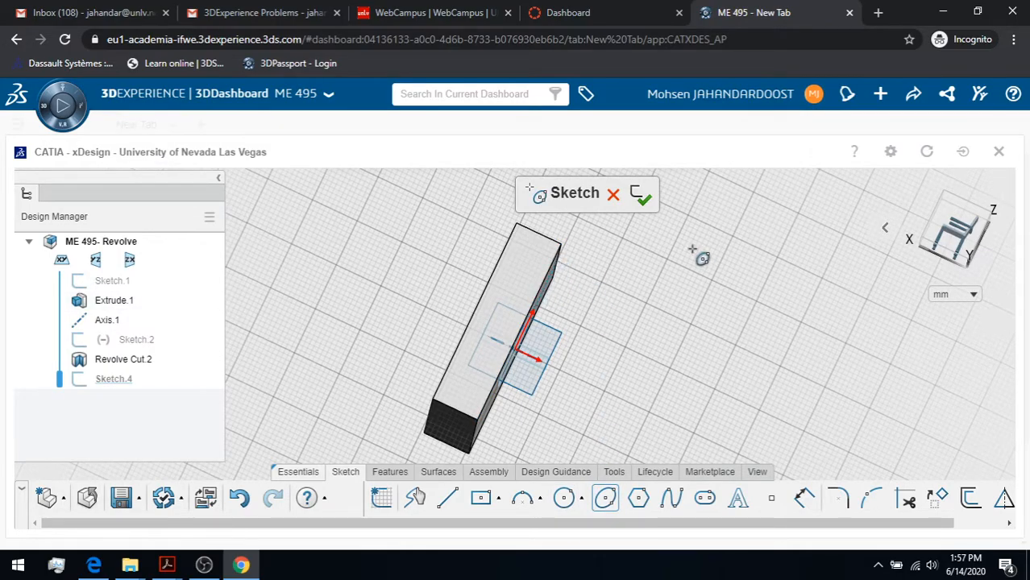
{"action": "left_click", "coordinate": [614, 196]}
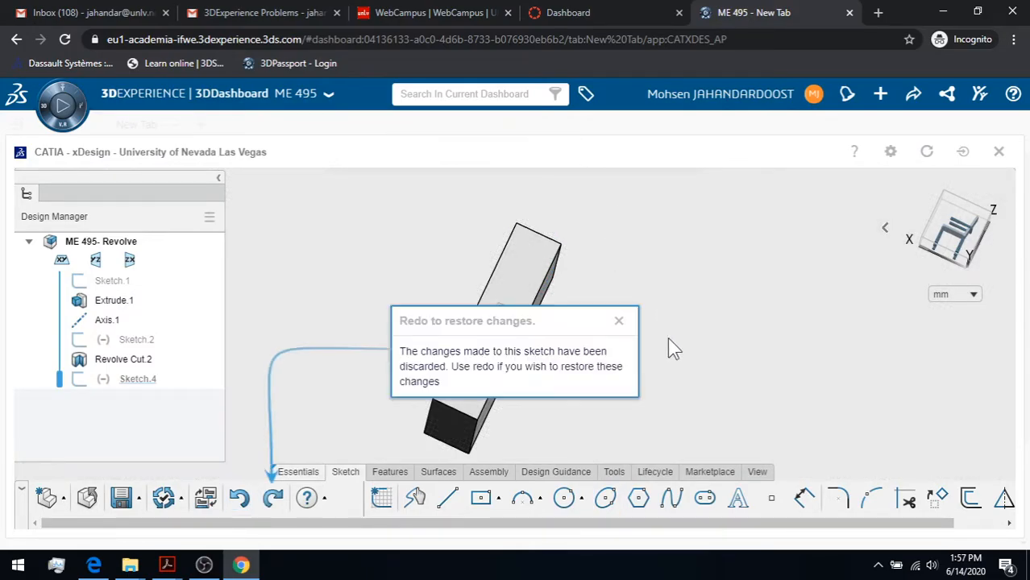
{"action": "left_click", "coordinate": [621, 322]}
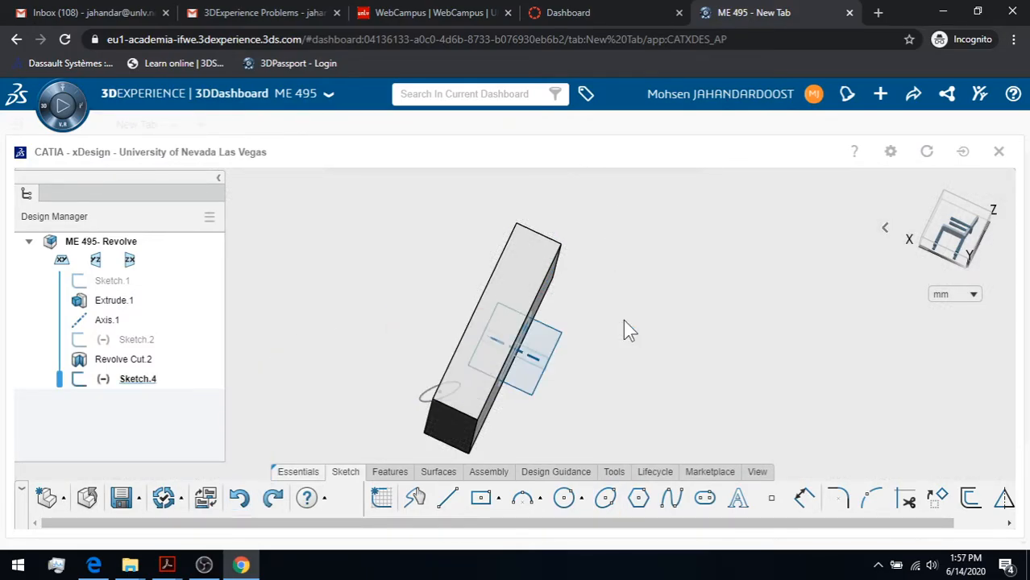
Step: Open Sketch.4 for editing and delete its ellipse on the block's lower left edge
{"action": "left_click", "coordinate": [135, 384]}
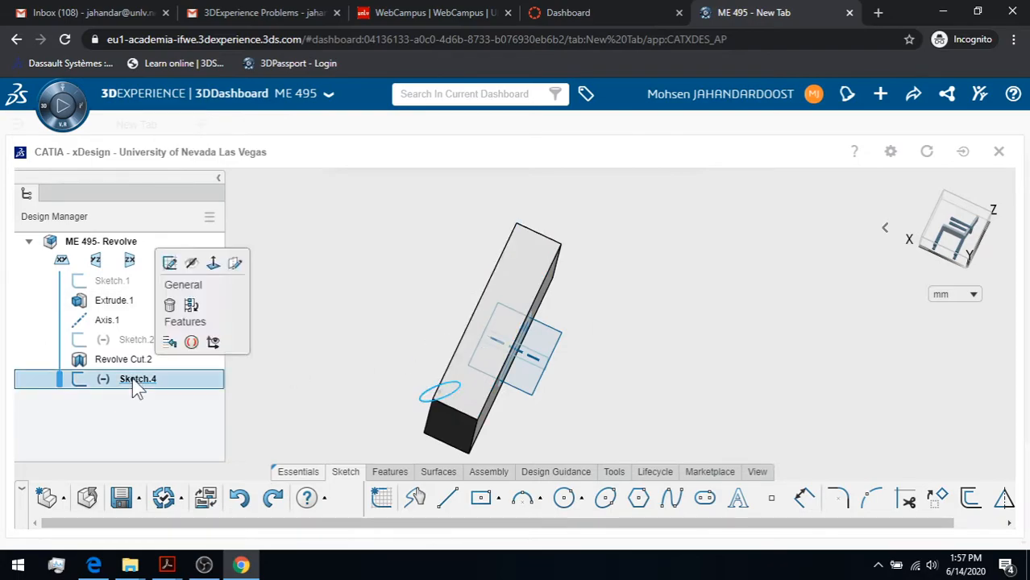
{"action": "left_click", "coordinate": [212, 264]}
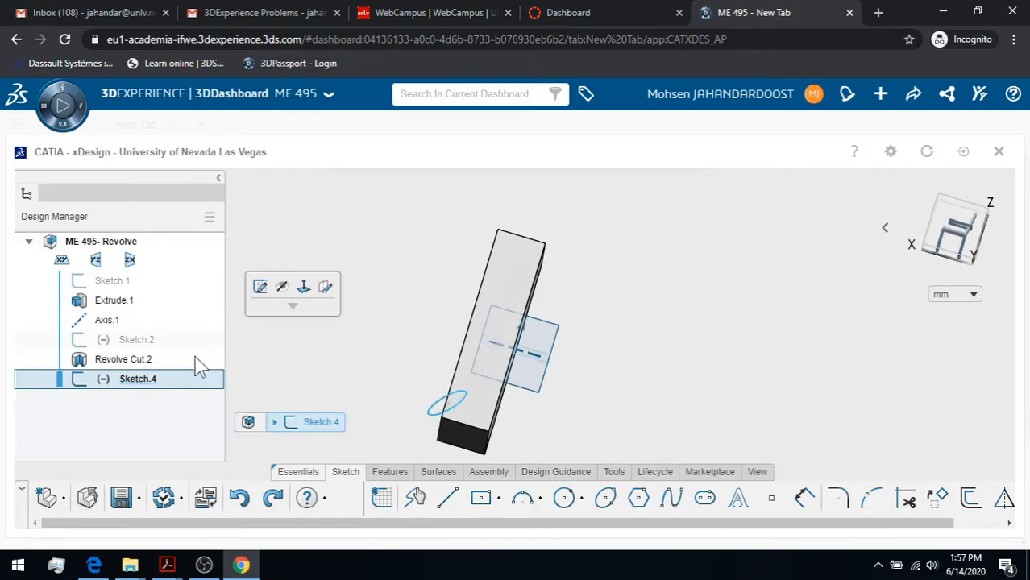
{"action": "left_click", "coordinate": [260, 288]}
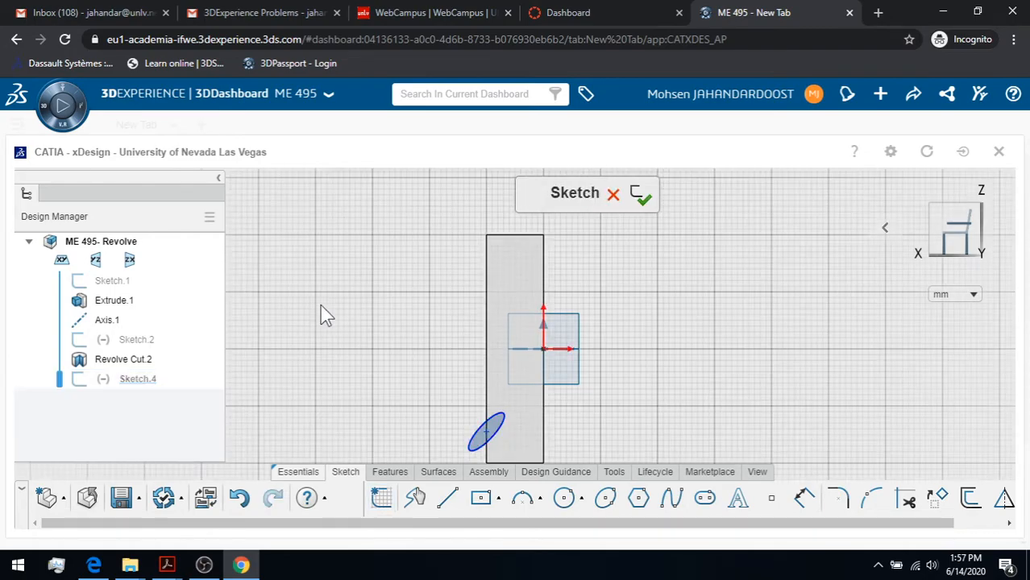
{"action": "left_click", "coordinate": [469, 434]}
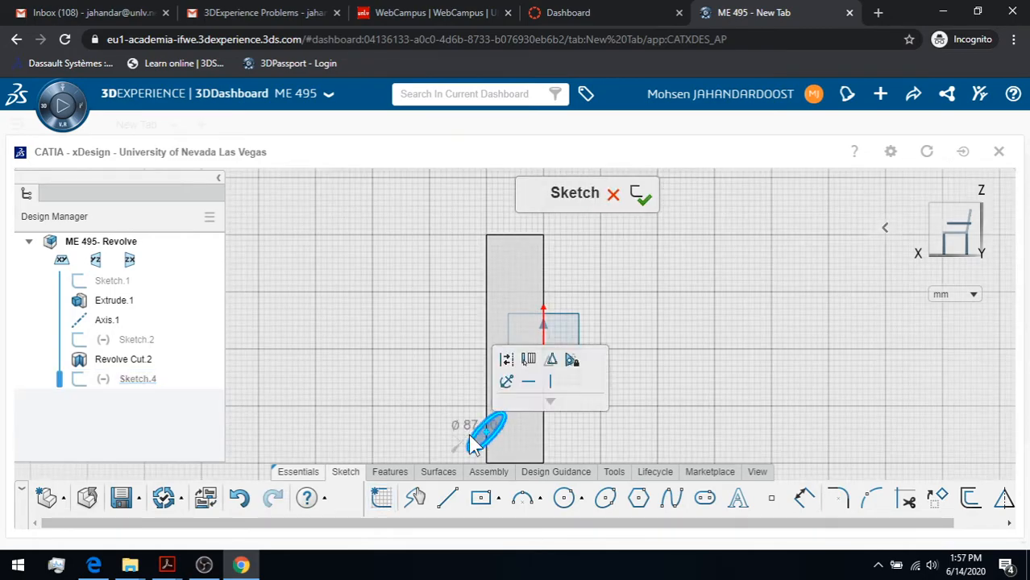
{"action": "key", "text": "Delete"}
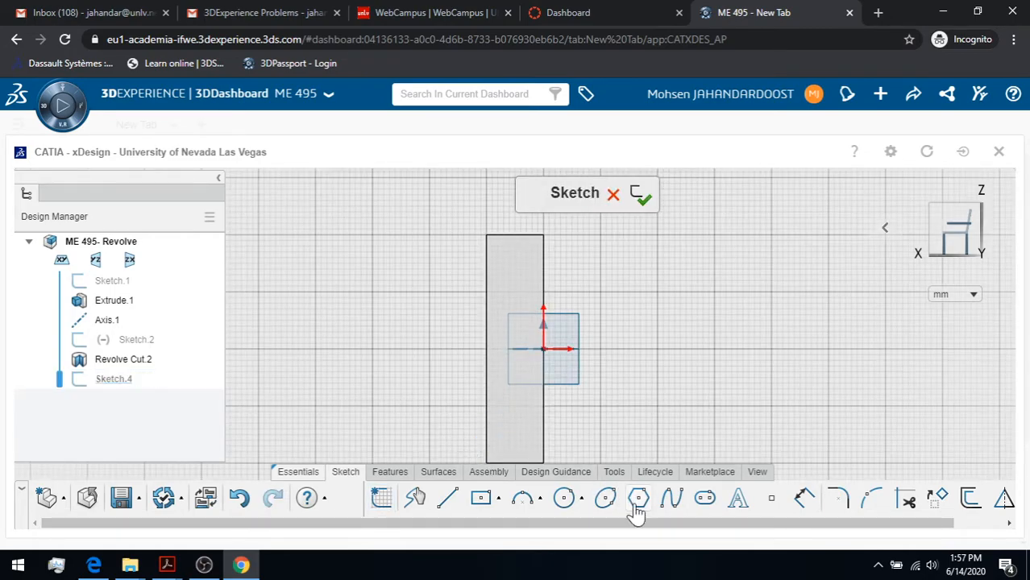
Step: Sketch a tilted ellipse centred on the block's right vertical edge near its lower end, and finish the sketch
{"action": "left_click", "coordinate": [605, 499]}
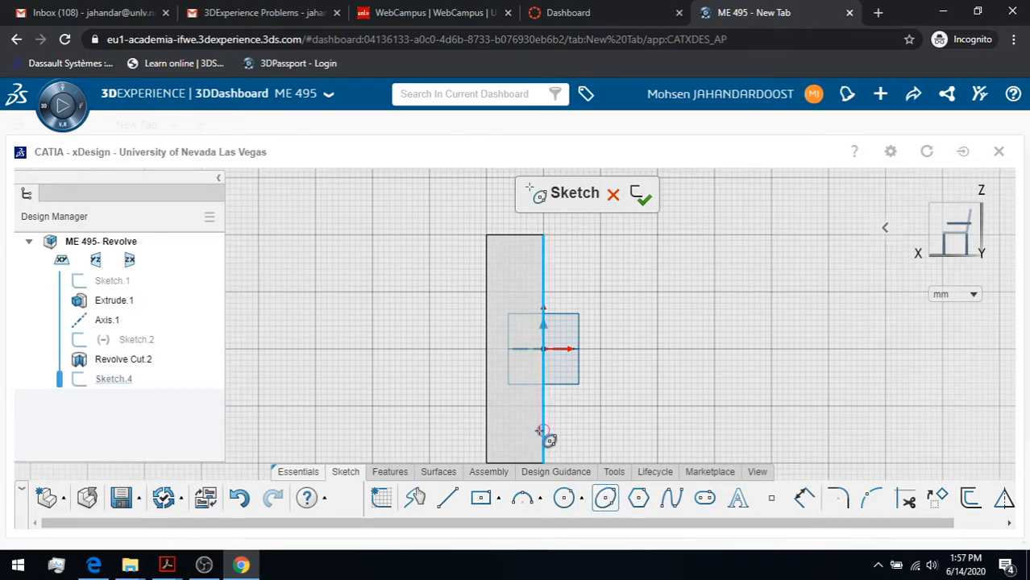
{"action": "left_click", "coordinate": [543, 441]}
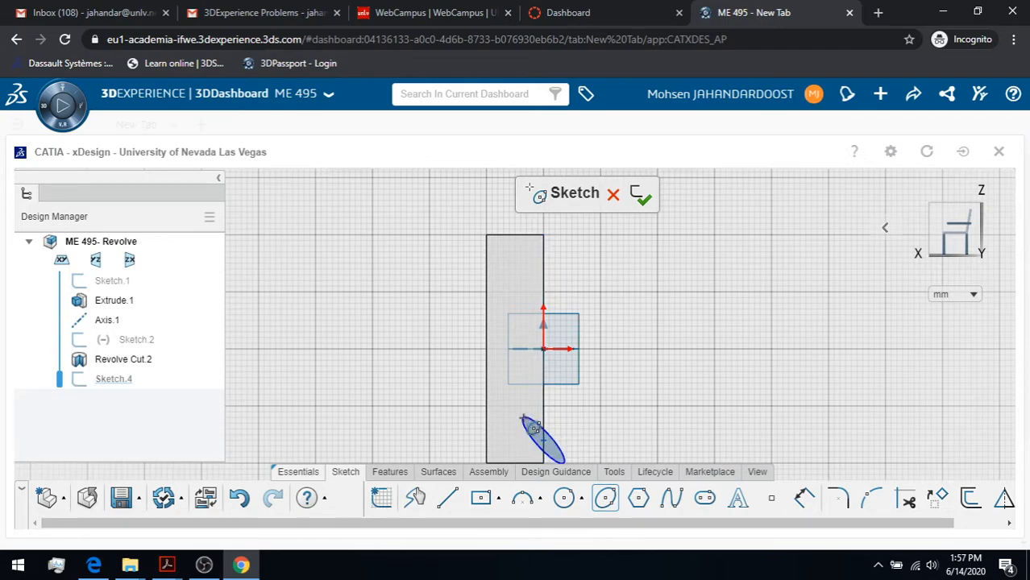
{"action": "left_click", "coordinate": [531, 446]}
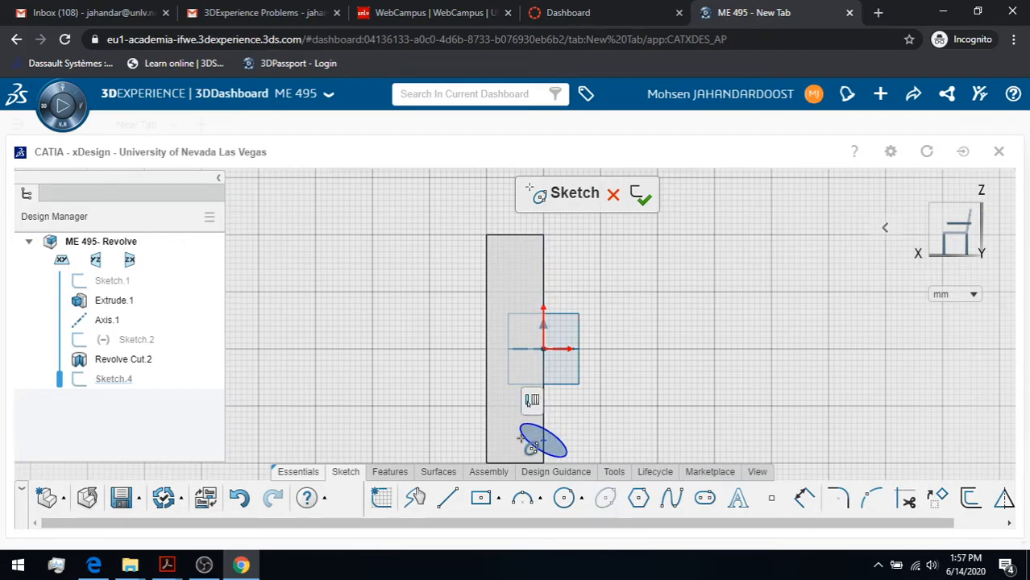
{"action": "left_click", "coordinate": [644, 197]}
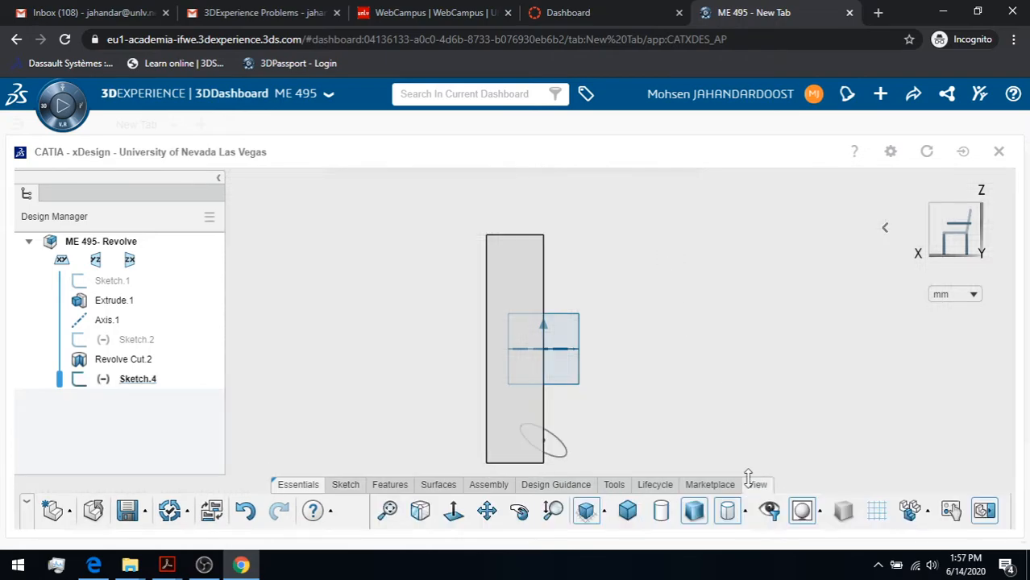
Step: Cut a ring groove into the block by fully revolving the ellipse around Axis.1 as a solid Revolve Cut
{"action": "left_click", "coordinate": [520, 513]}
{"action": "left_click_drag", "start_coordinate": [678, 360], "coordinate": [610, 395]}
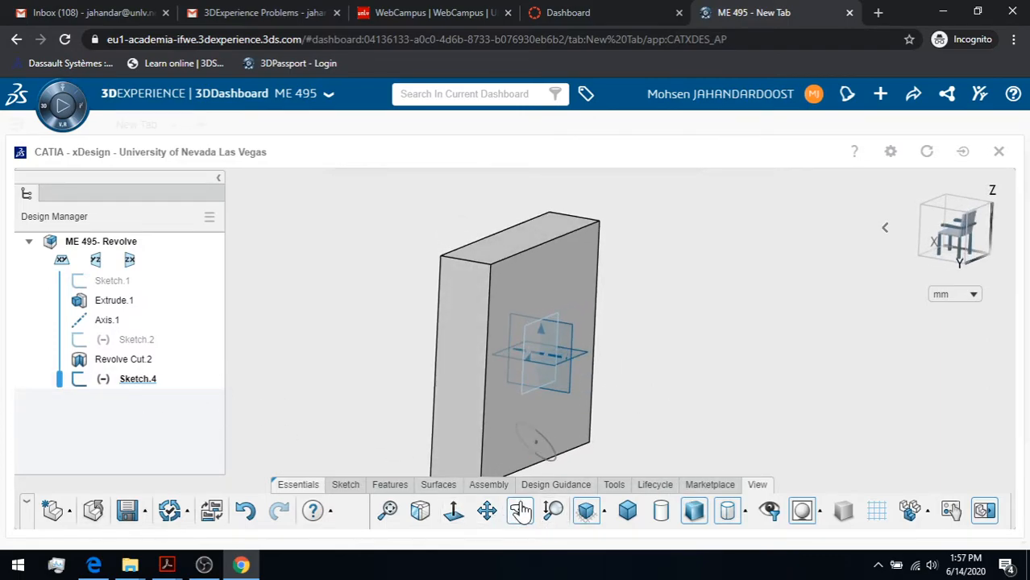
{"action": "left_click", "coordinate": [388, 485]}
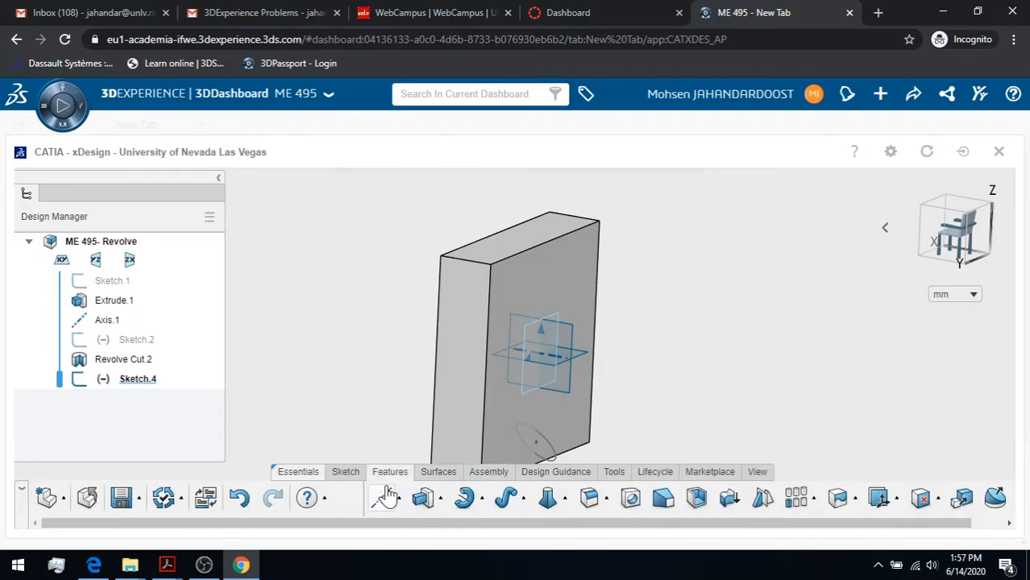
{"action": "left_click", "coordinate": [465, 499]}
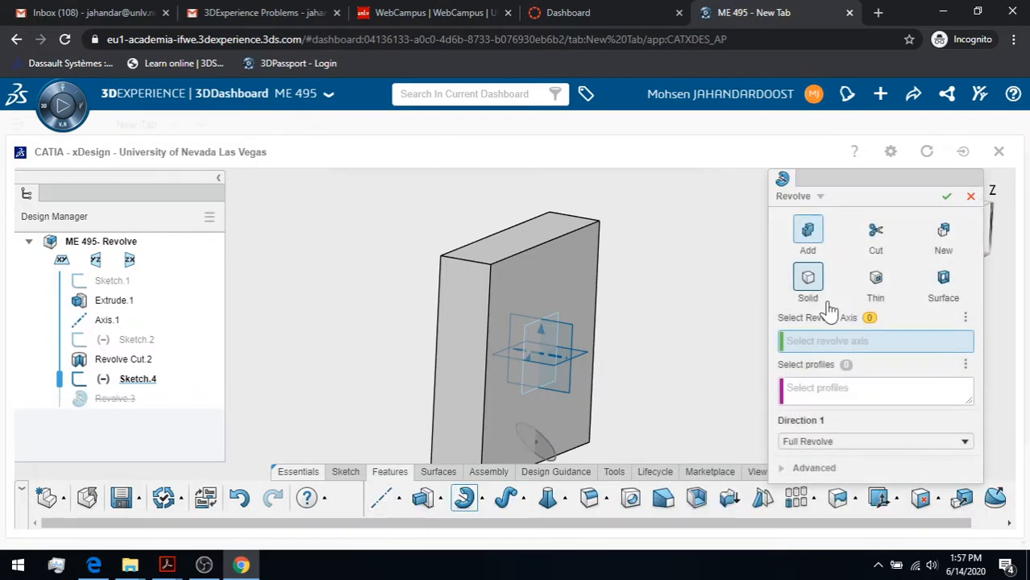
{"action": "left_click", "coordinate": [876, 242]}
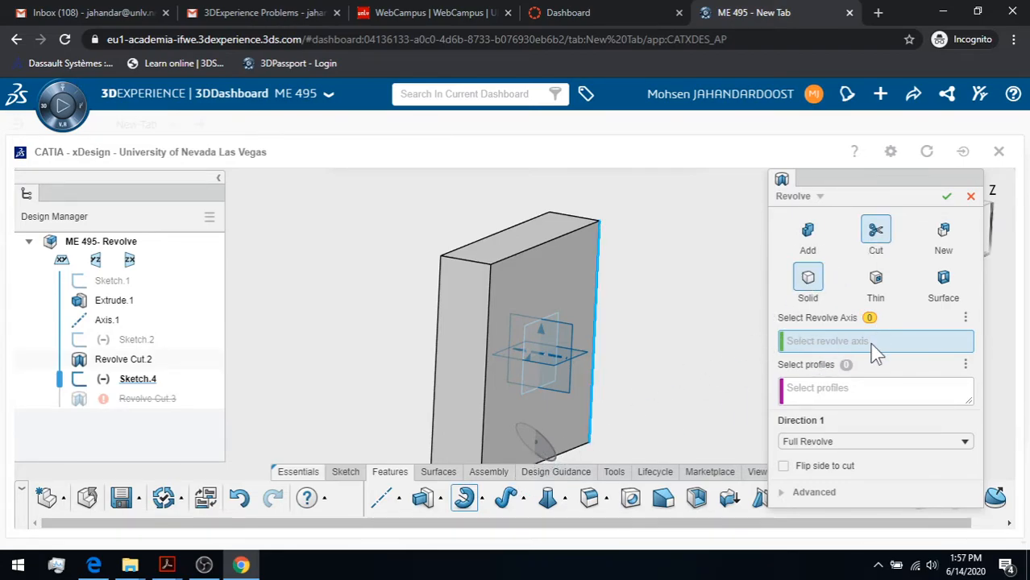
{"action": "left_click", "coordinate": [562, 357]}
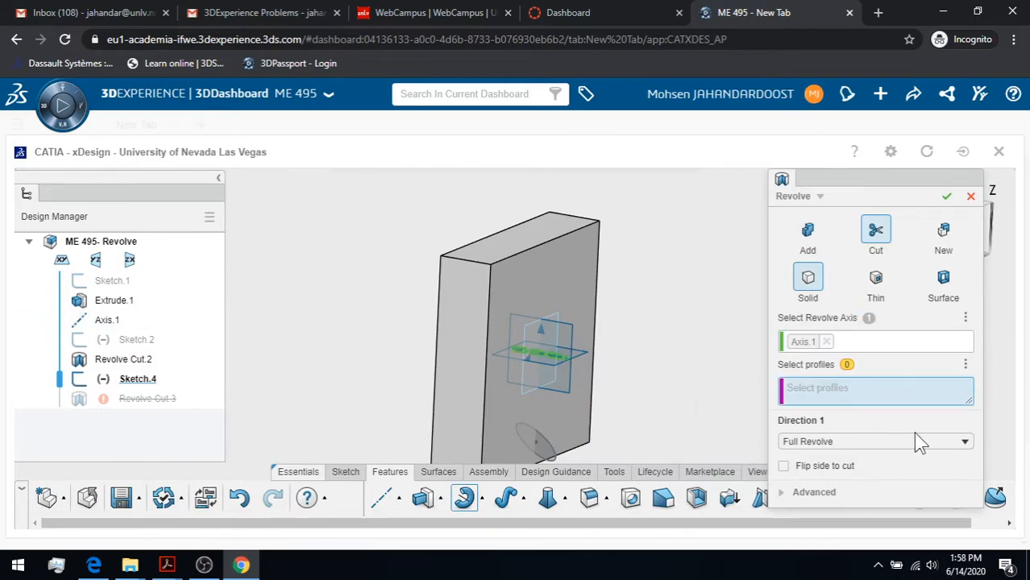
{"action": "left_click", "coordinate": [545, 460]}
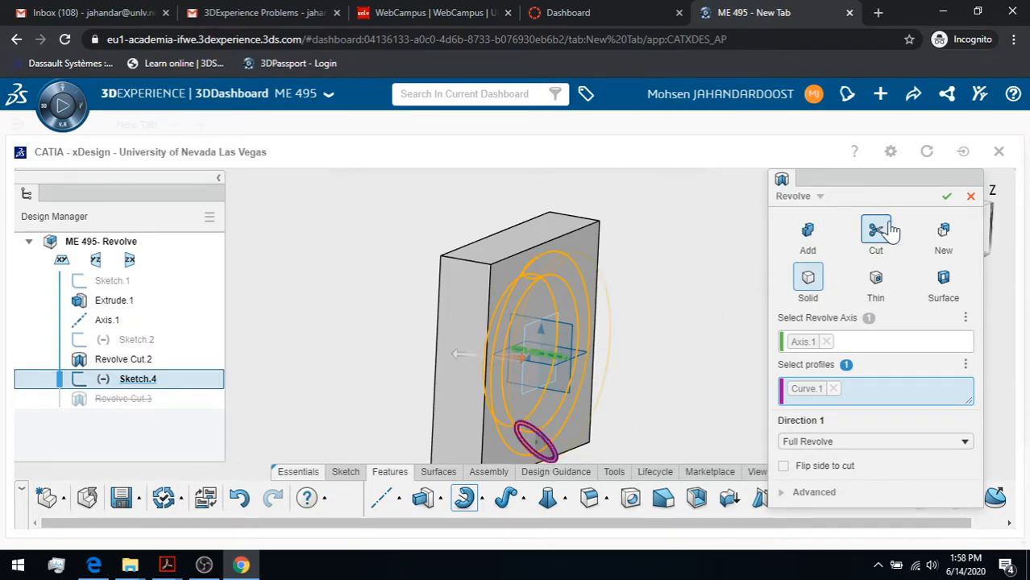
{"action": "left_click", "coordinate": [946, 198]}
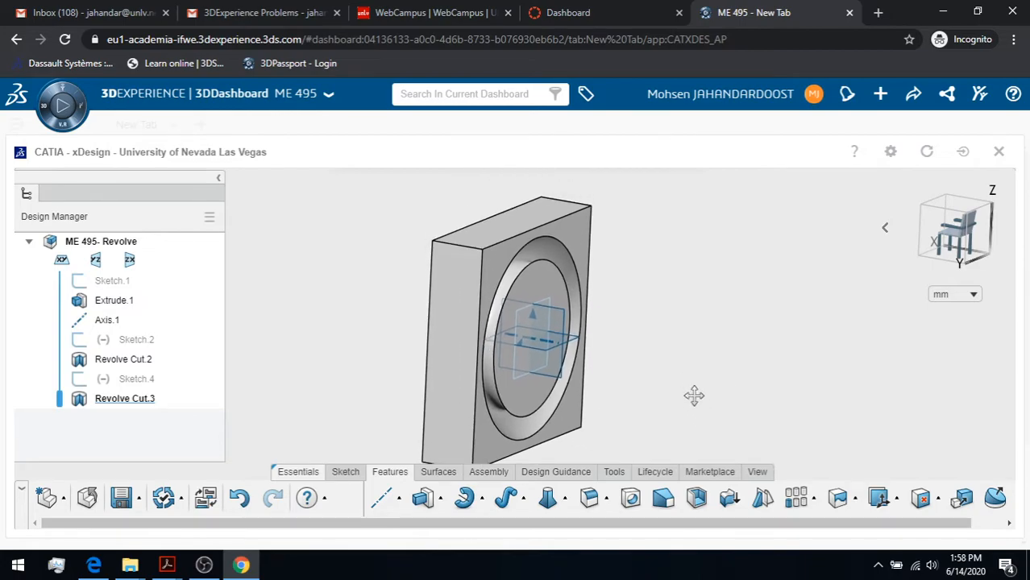
Step: Preview sections through the block on the XY, YZ and ZX planes, and cancel the section
{"action": "left_click", "coordinate": [664, 476]}
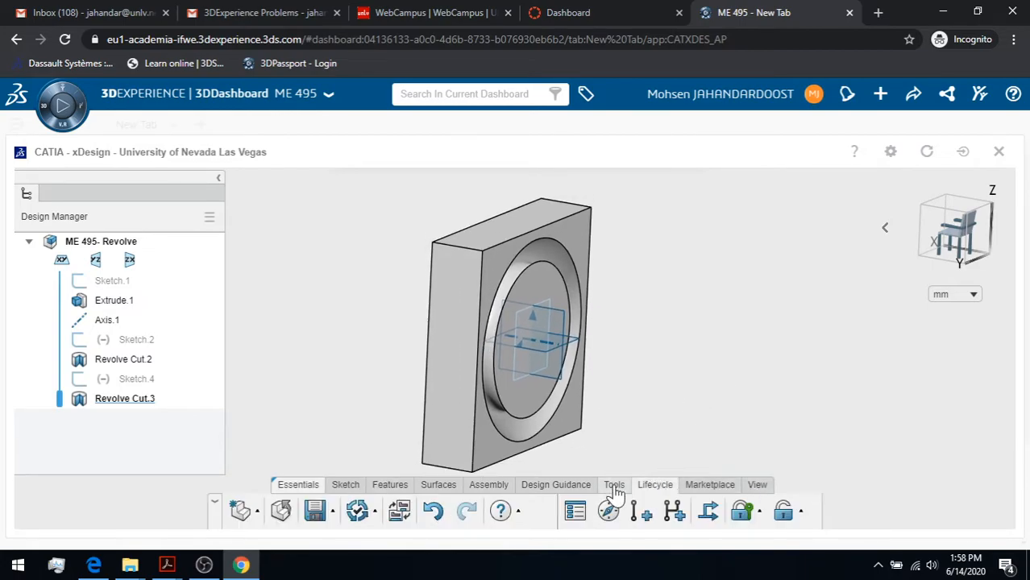
{"action": "left_click", "coordinate": [616, 483]}
{"action": "left_click", "coordinate": [726, 519]}
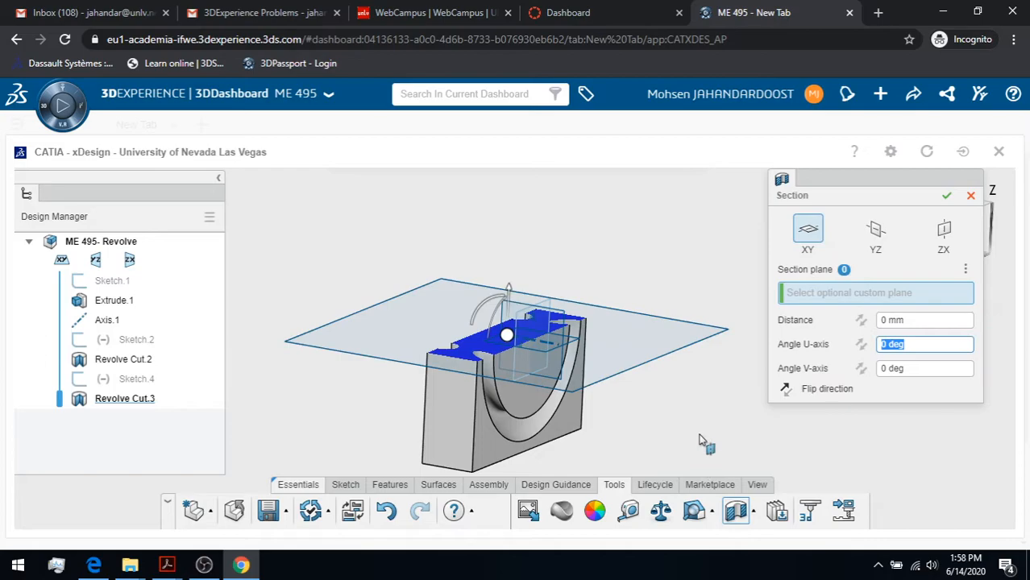
{"action": "left_click", "coordinate": [877, 232]}
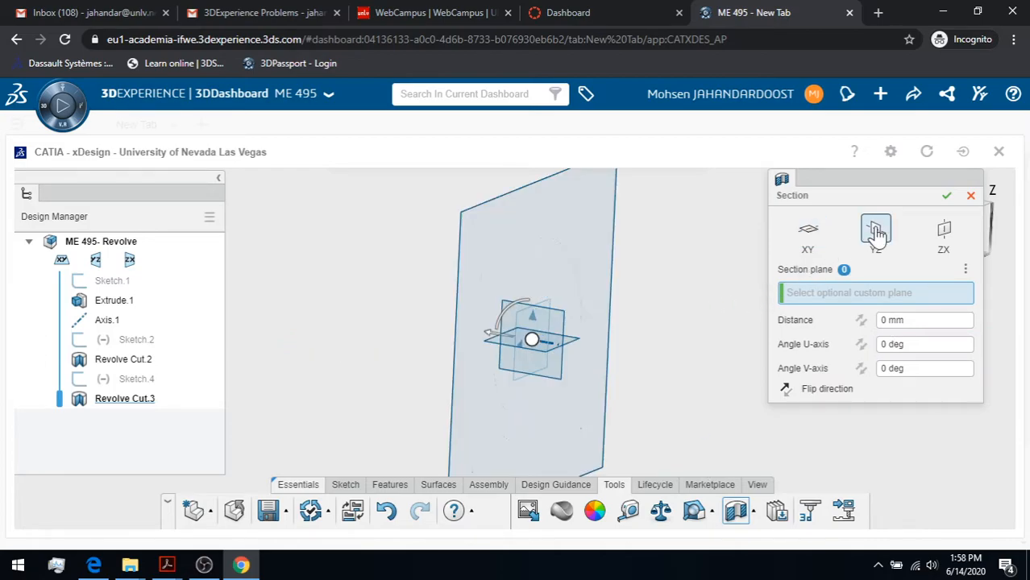
{"action": "left_click", "coordinate": [944, 231]}
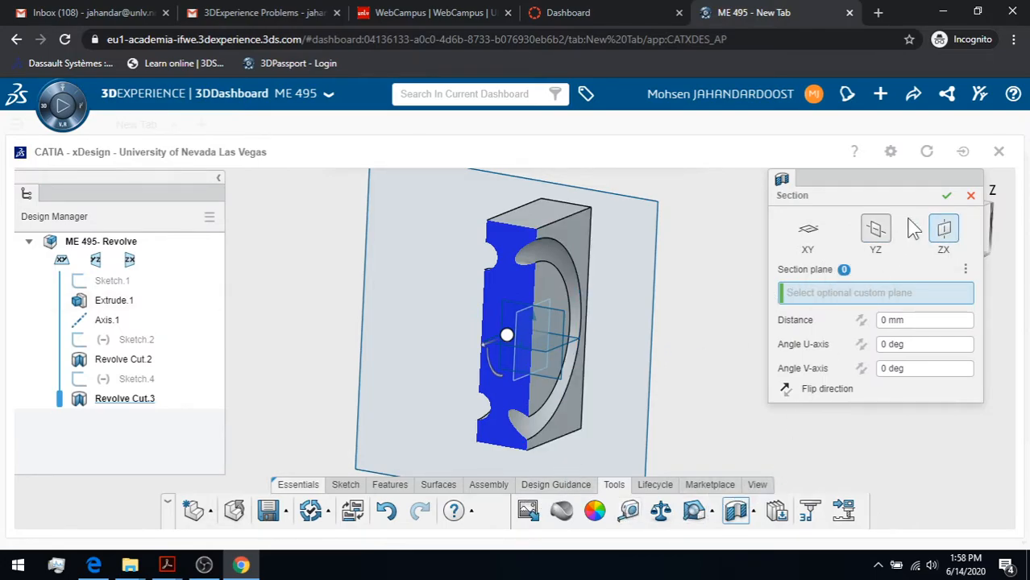
{"action": "left_click", "coordinate": [970, 196]}
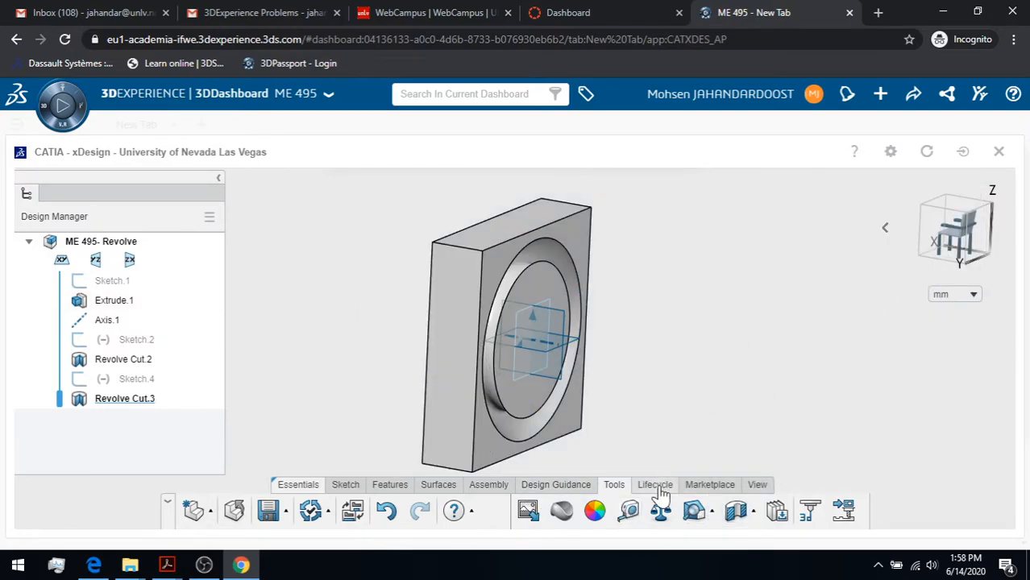
Step: Section the block on the ZX plane and examine the profiles of both revolved grooves up close from several angles
{"action": "left_click", "coordinate": [735, 511]}
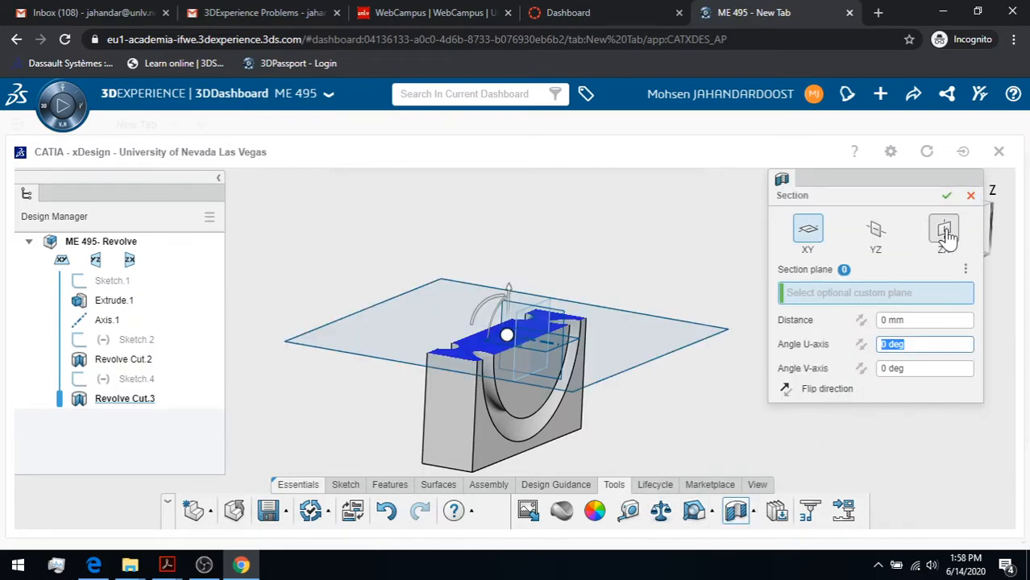
{"action": "left_click", "coordinate": [945, 232]}
{"action": "left_click", "coordinate": [553, 510]}
{"action": "left_click_drag", "start_coordinate": [569, 369], "coordinate": [632, 299]}
{"action": "mouse_move", "coordinate": [535, 224]}
{"action": "left_mouse_down"}
{"action": "mouse_move", "coordinate": [535, 195]}
{"action": "mouse_move", "coordinate": [536, 241]}
{"action": "left_mouse_up"}
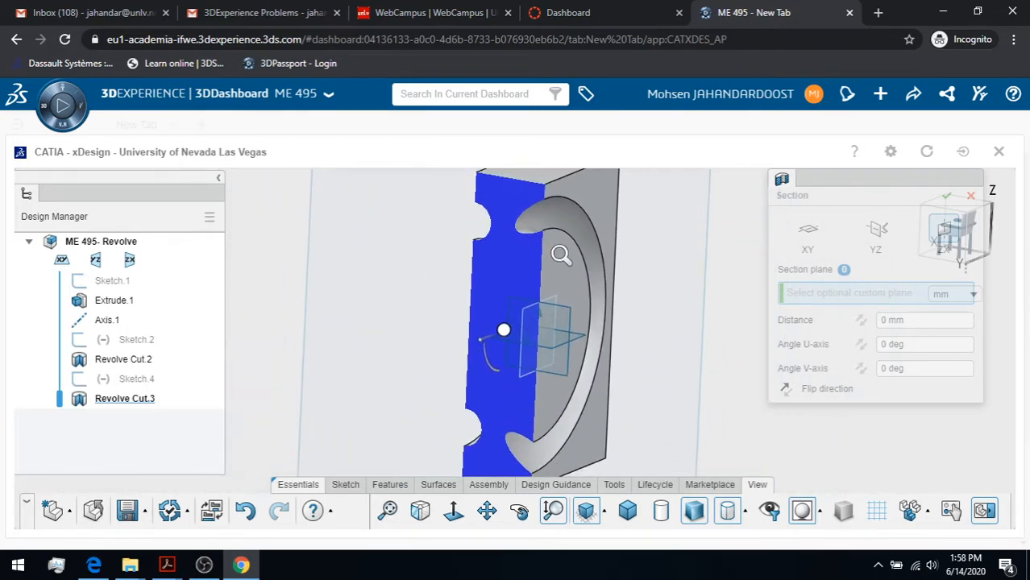
{"action": "middle_click_drag", "start_coordinate": [709, 237], "coordinate": [701, 350]}
{"action": "left_click_drag", "start_coordinate": [473, 341], "coordinate": [501, 309]}
{"action": "left_click", "coordinate": [517, 511]}
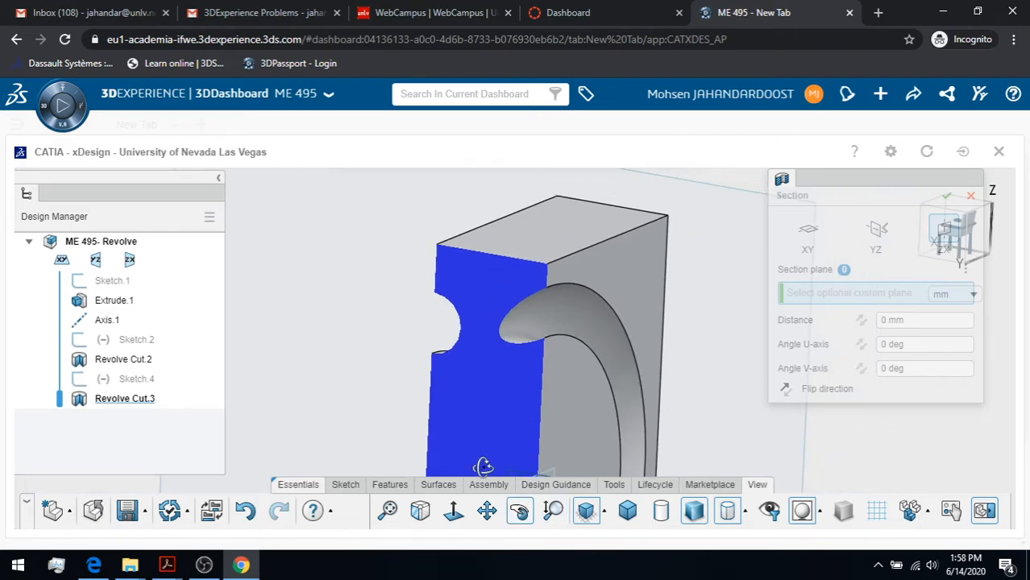
{"action": "left_click_drag", "start_coordinate": [381, 368], "coordinate": [472, 350]}
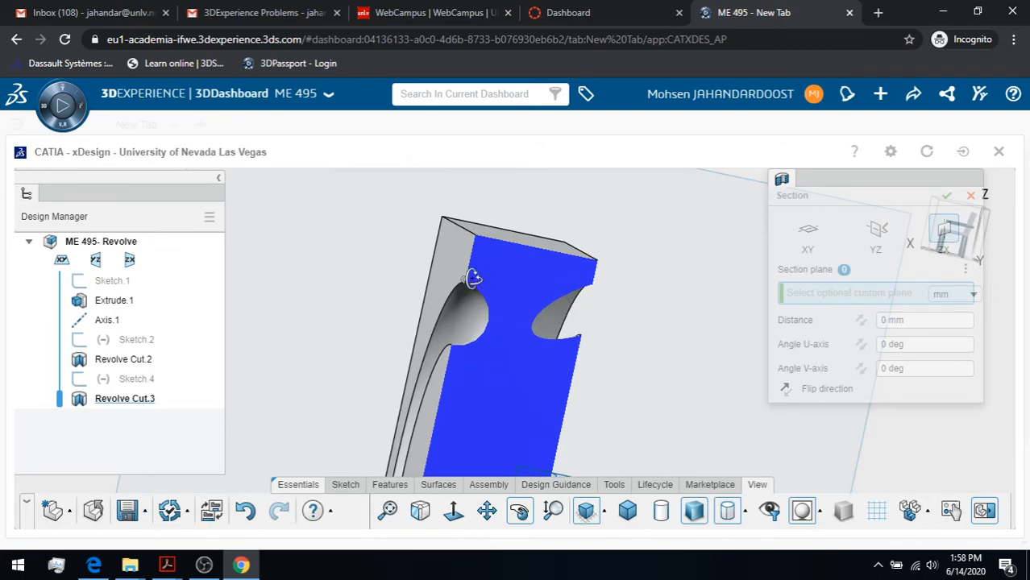
{"action": "left_click_drag", "start_coordinate": [530, 329], "coordinate": [484, 291]}
{"action": "left_click_drag", "start_coordinate": [487, 347], "coordinate": [465, 310]}
{"action": "left_click_drag", "start_coordinate": [621, 437], "coordinate": [556, 372]}
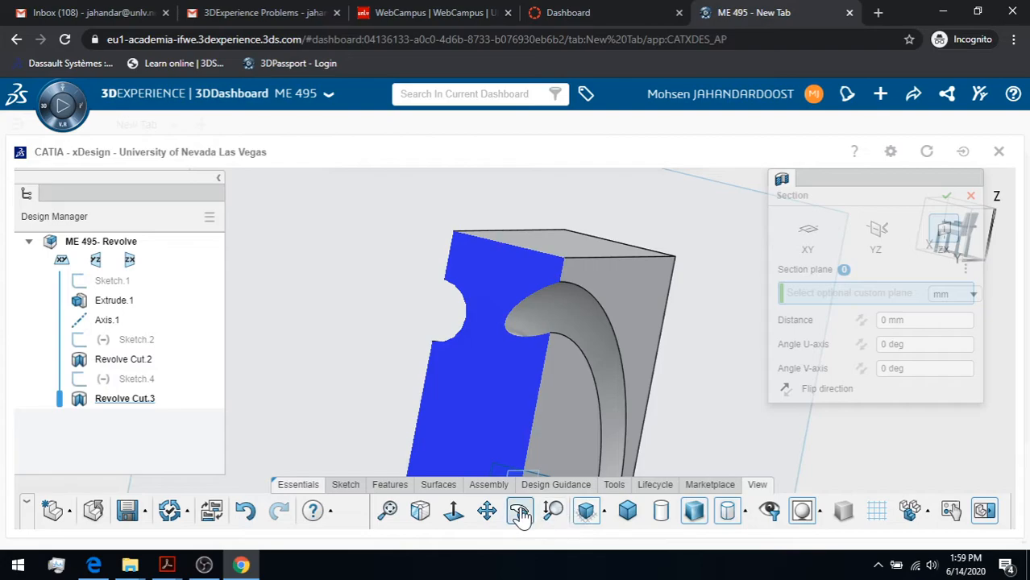
{"action": "left_click", "coordinate": [948, 196]}
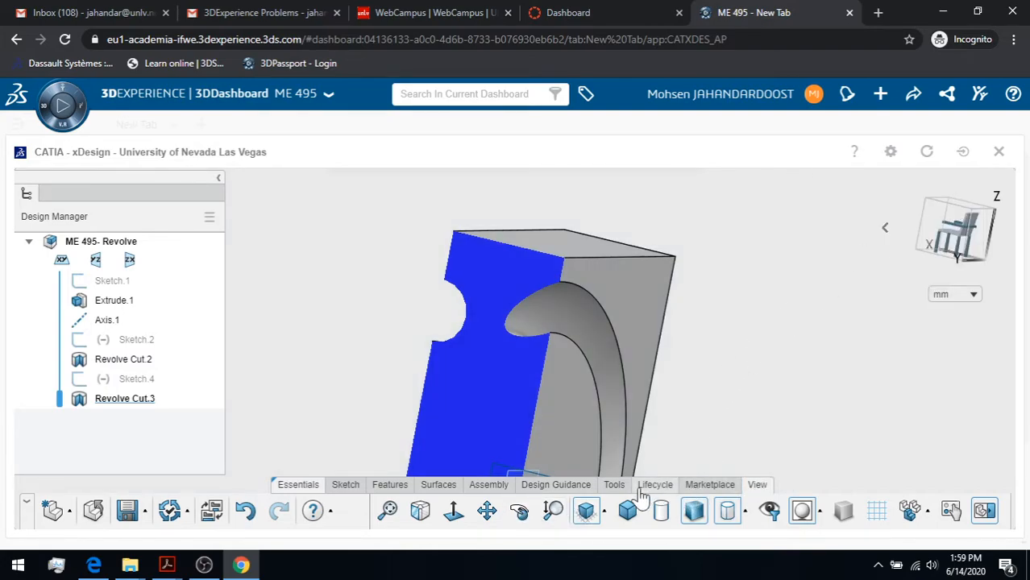
Step: Turn off the section view and view the whole grooved block
{"action": "left_click", "coordinate": [614, 485]}
{"action": "left_click", "coordinate": [732, 513]}
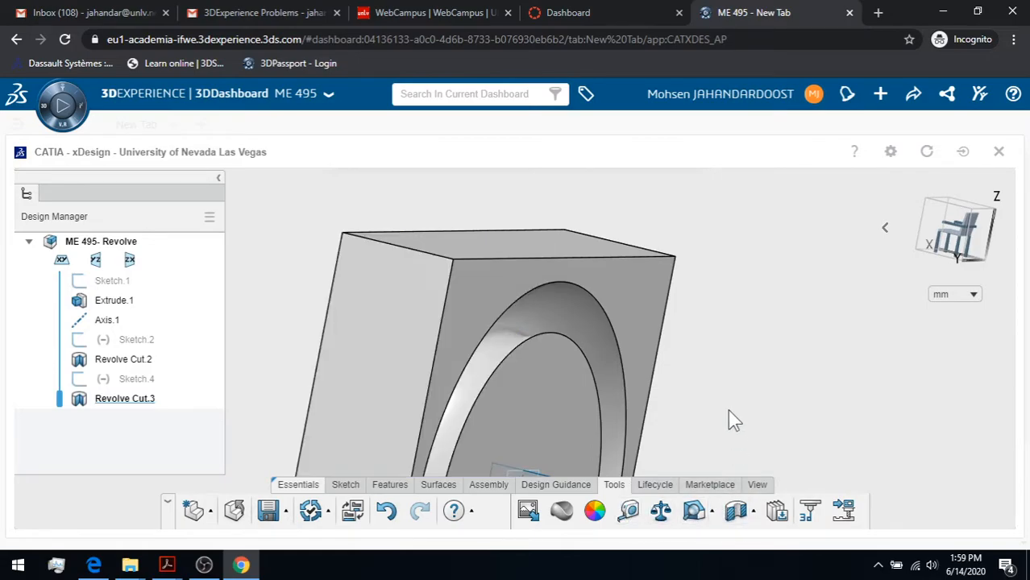
{"action": "middle_click_drag", "start_coordinate": [679, 412], "coordinate": [741, 310]}
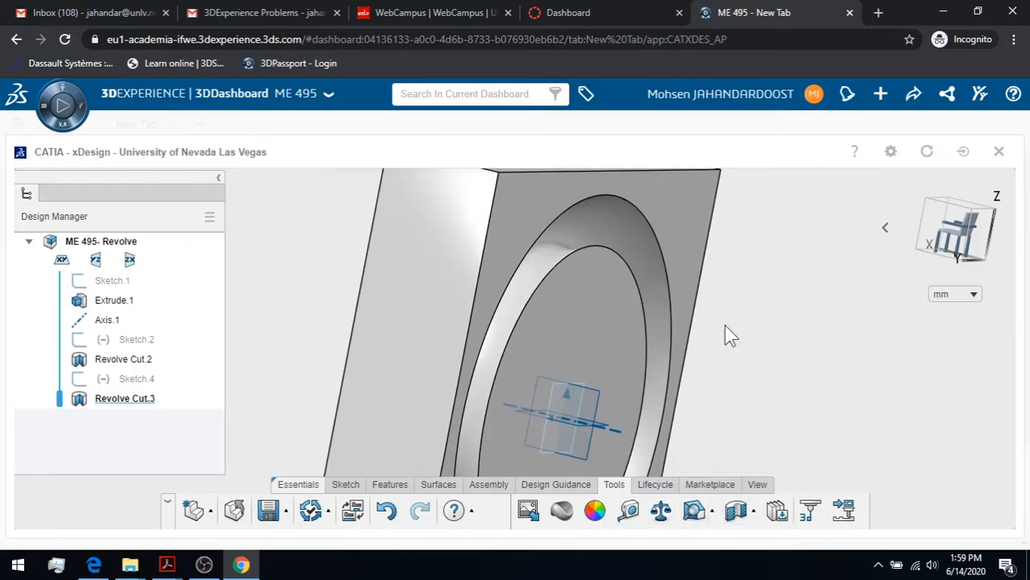
{"action": "left_click", "coordinate": [756, 484]}
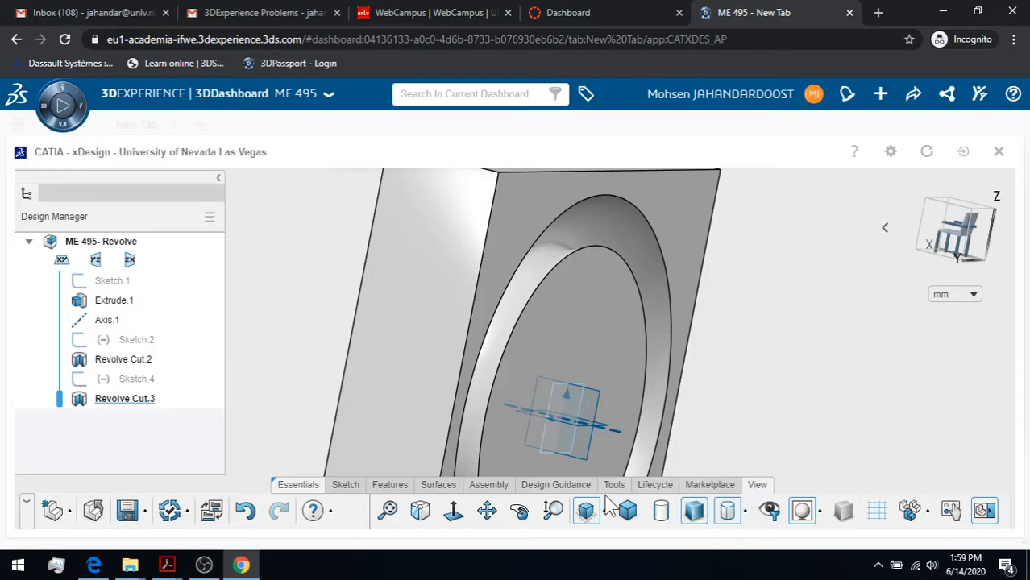
{"action": "left_click", "coordinate": [552, 511]}
{"action": "scroll", "coordinate": [801, 266], "scroll_direction": "down", "scroll_amount": 5}
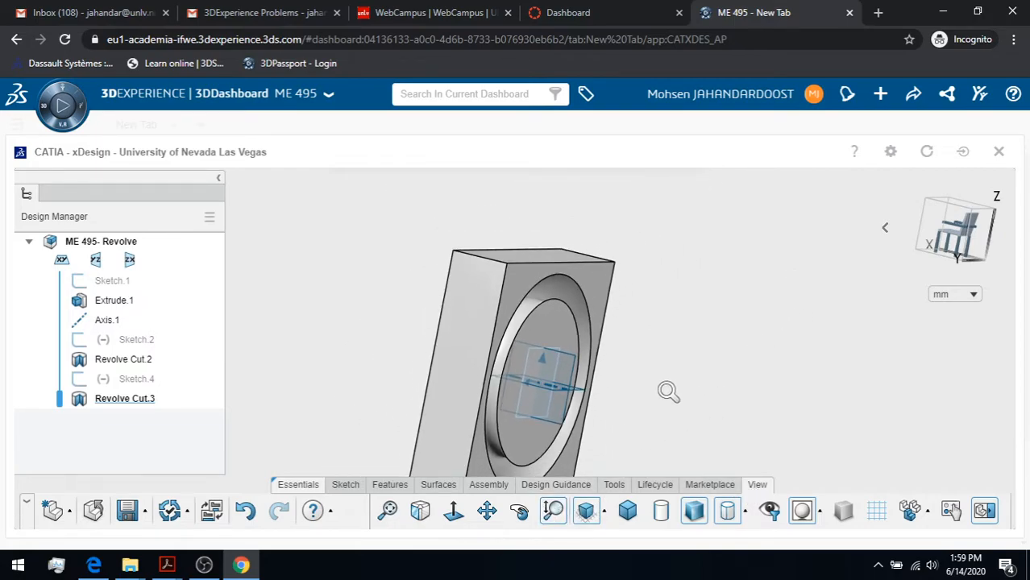
{"action": "middle_click_drag", "start_coordinate": [637, 416], "coordinate": [660, 372]}
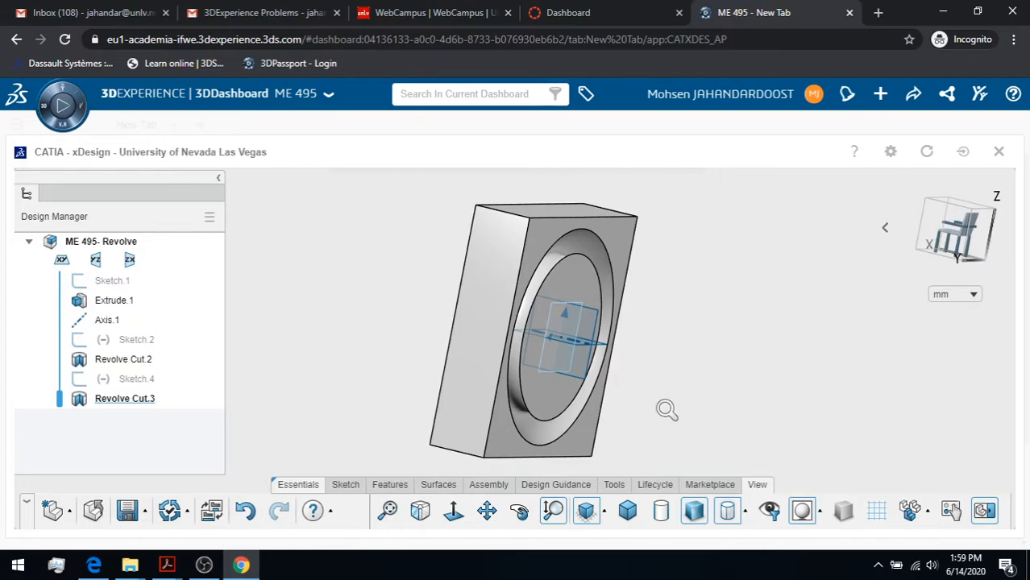
{"action": "left_click", "coordinate": [378, 487]}
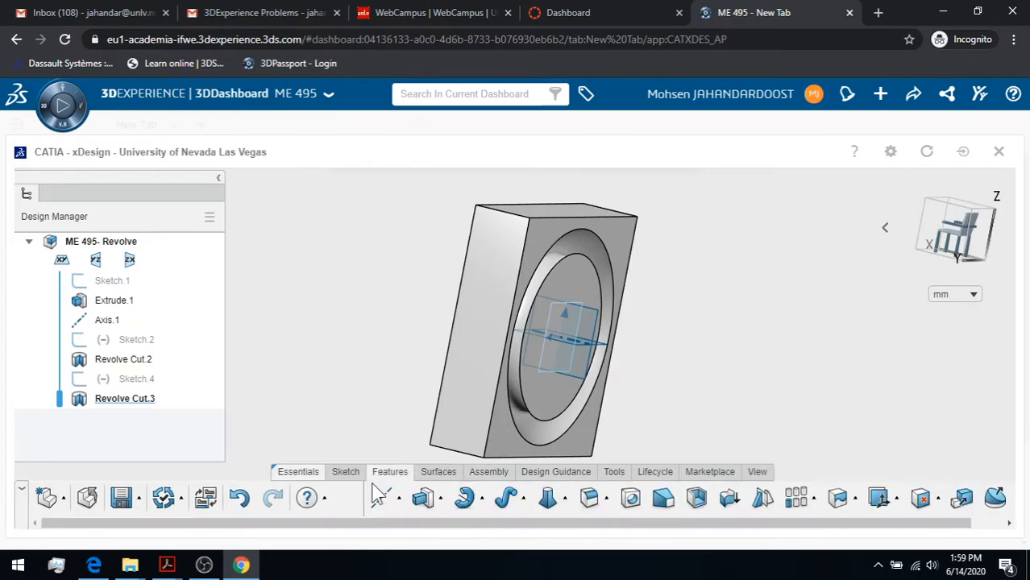
{"action": "left_click", "coordinate": [483, 503]}
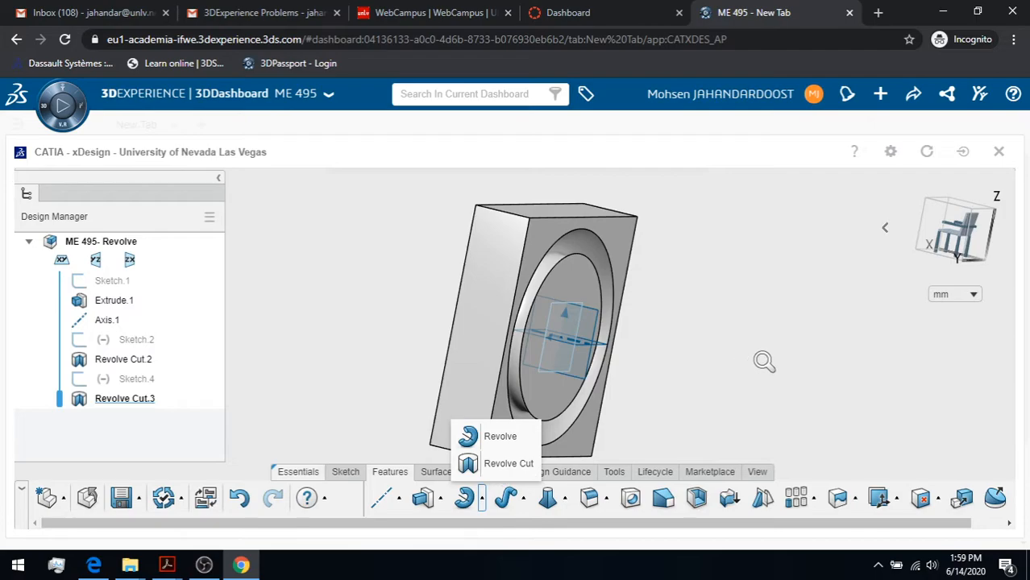
{"action": "scroll", "coordinate": [700, 408], "scroll_direction": "down", "scroll_amount": 5}
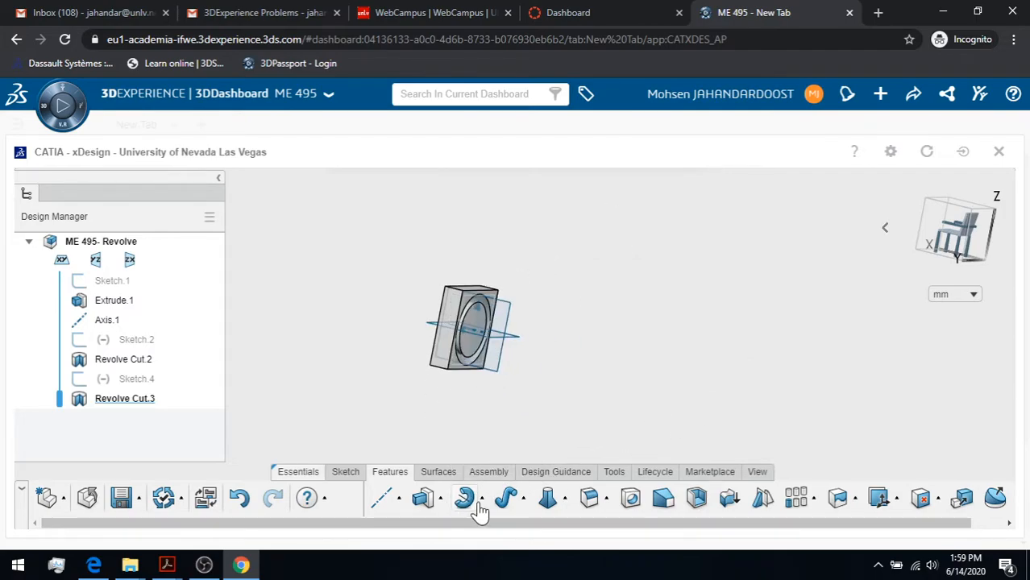
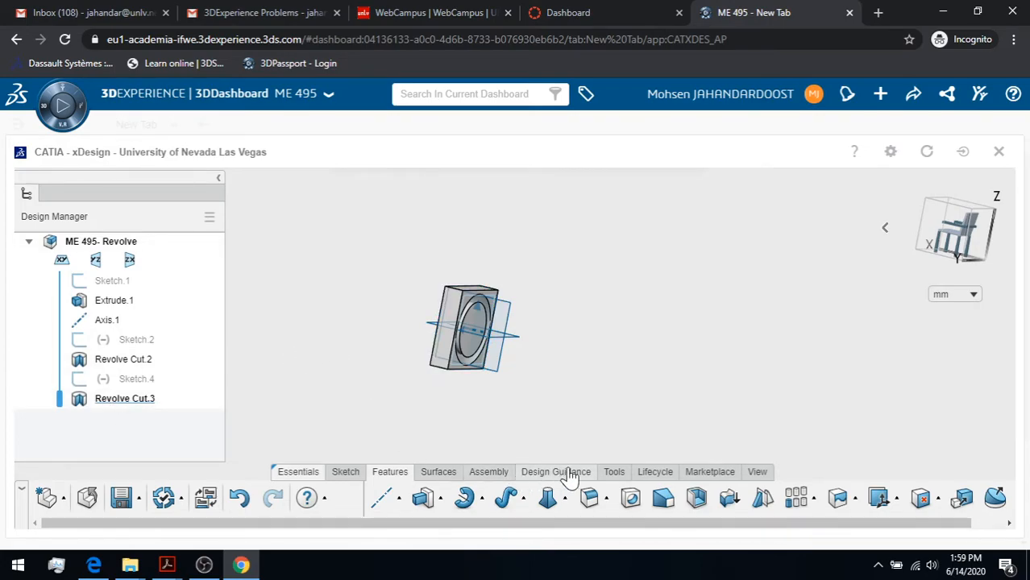
{"action": "left_click", "coordinate": [758, 473]}
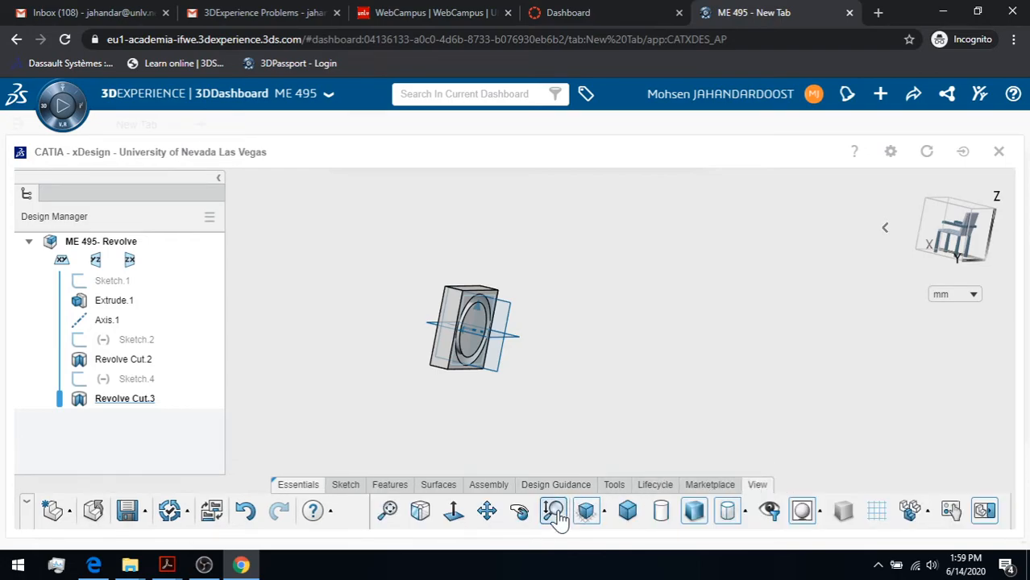
{"action": "left_click", "coordinate": [352, 485]}
{"action": "left_click", "coordinate": [390, 475]}
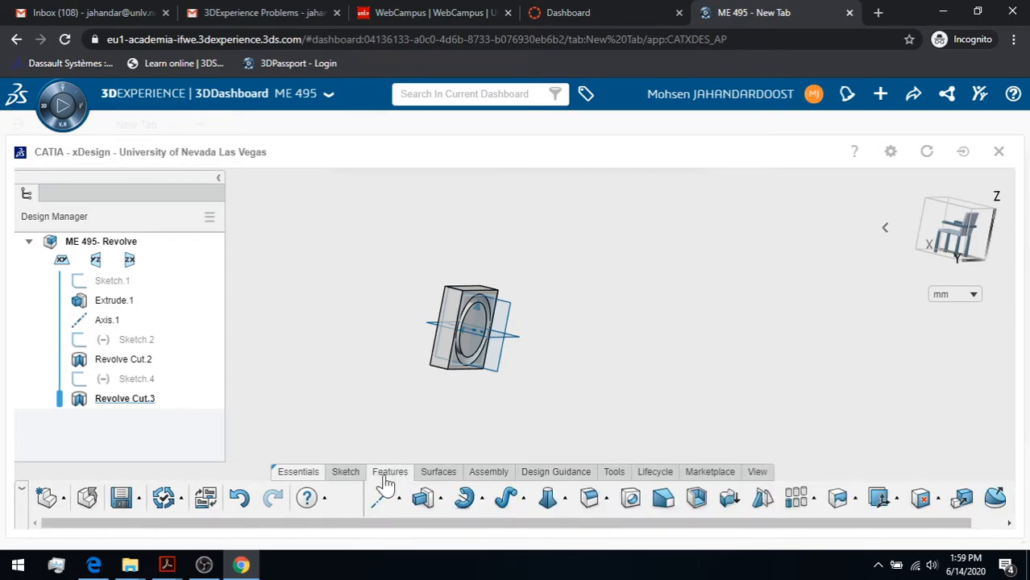
Step: Edit Revolve Cut.3 so that the elliptical groove is a Thin cut with 5 mm thickness
{"action": "left_click", "coordinate": [115, 403]}
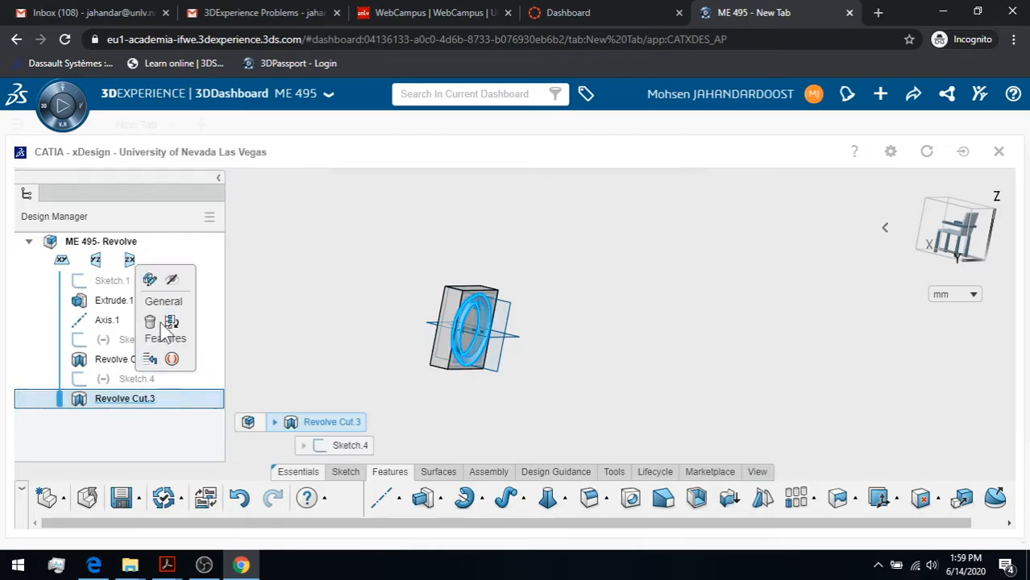
{"action": "left_click", "coordinate": [147, 279]}
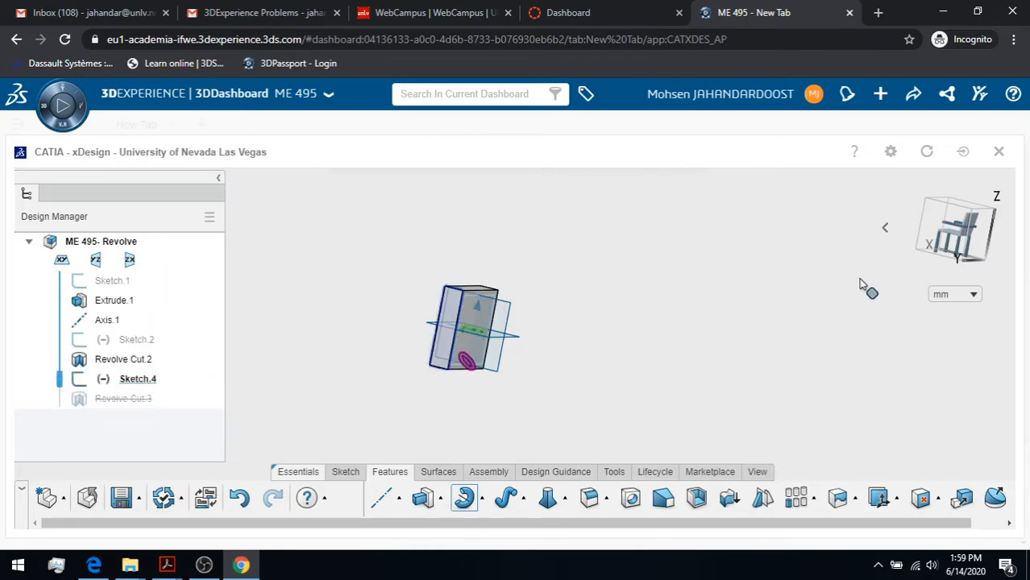
{"action": "left_click", "coordinate": [877, 280]}
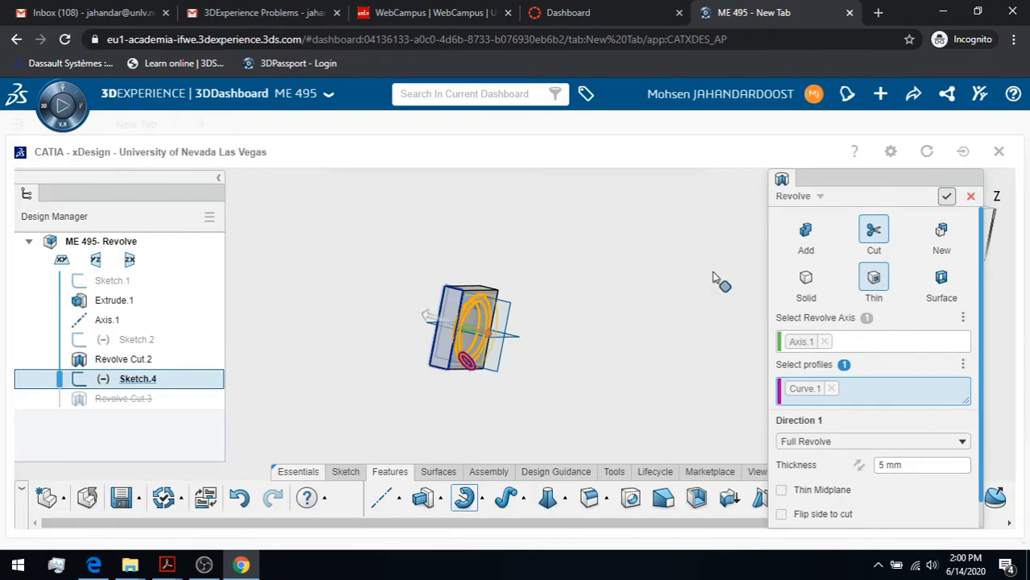
Step: Section the block through both revolved grooves to expose their profiles
{"action": "left_click", "coordinate": [757, 472]}
{"action": "left_click", "coordinate": [553, 511]}
{"action": "left_click_drag", "start_coordinate": [490, 357], "coordinate": [498, 231]}
{"action": "left_click_drag", "start_coordinate": [419, 344], "coordinate": [410, 322]}
{"action": "middle_click_drag", "start_coordinate": [472, 299], "coordinate": [649, 362]}
{"action": "left_click_drag", "start_coordinate": [626, 345], "coordinate": [631, 300]}
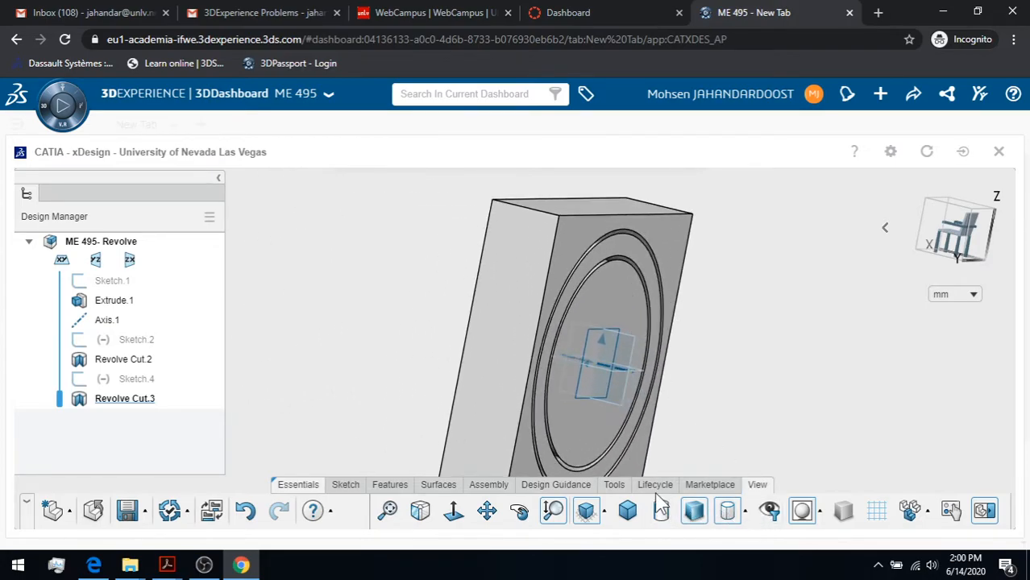
{"action": "left_click", "coordinate": [615, 485]}
{"action": "left_click", "coordinate": [733, 513]}
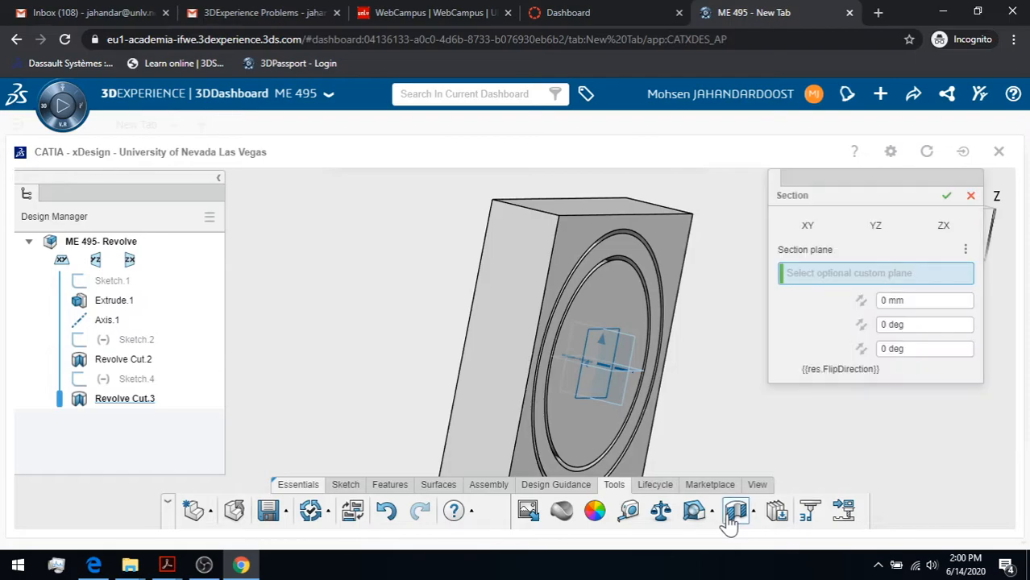
{"action": "left_click", "coordinate": [947, 196]}
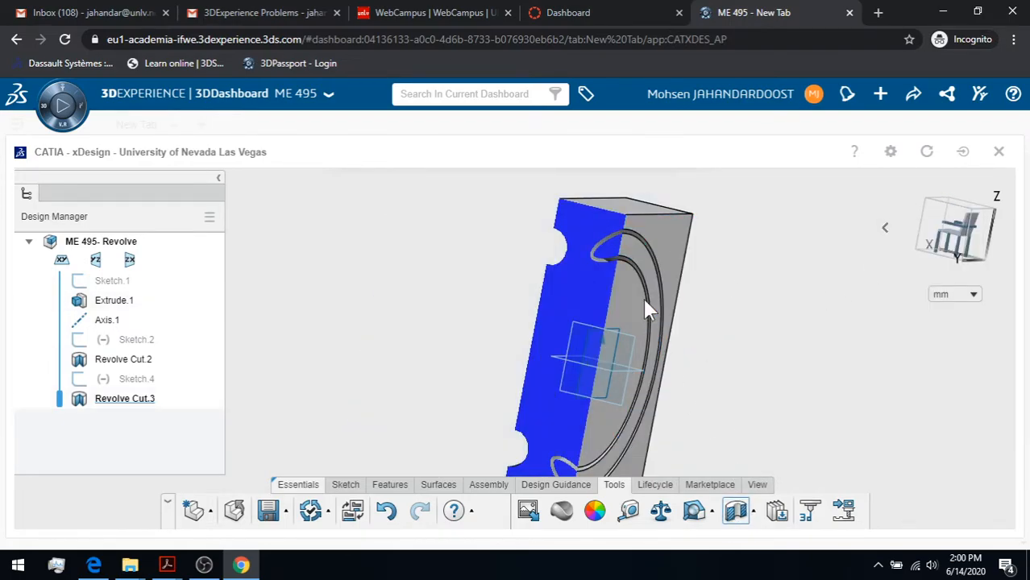
Step: Examine the thin elliptical groove and the solid groove up close in the section, and view the whole sectioned block
{"action": "left_click", "coordinate": [756, 485]}
{"action": "left_click", "coordinate": [553, 511]}
{"action": "left_click_drag", "start_coordinate": [604, 295], "coordinate": [628, 283]}
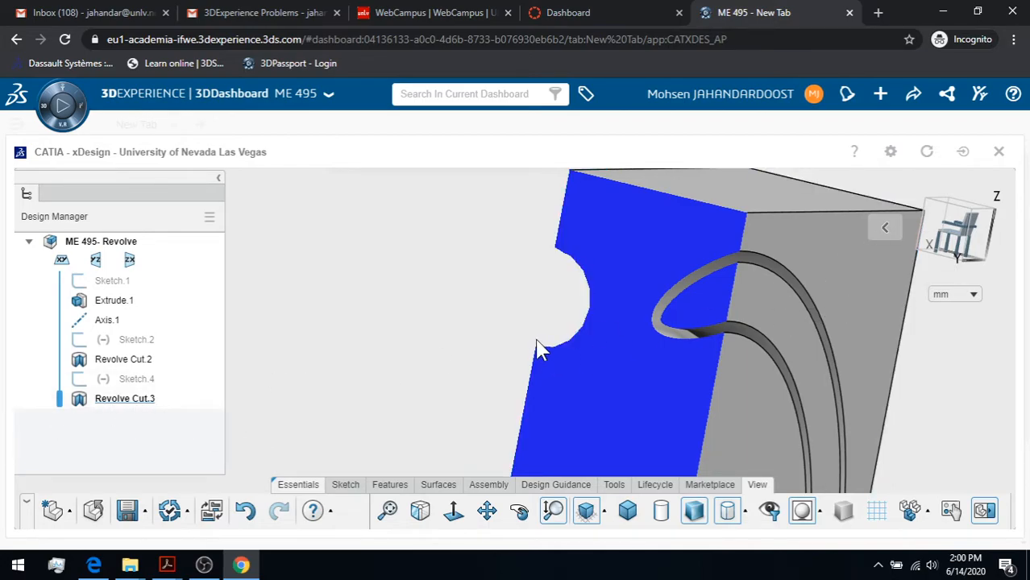
{"action": "middle_click_drag", "start_coordinate": [538, 325], "coordinate": [471, 315]}
{"action": "left_click", "coordinate": [696, 511]}
{"action": "left_click_drag", "start_coordinate": [875, 337], "coordinate": [812, 450]}
{"action": "left_click", "coordinate": [553, 510]}
{"action": "left_click_drag", "start_coordinate": [874, 336], "coordinate": [798, 462]}
{"action": "middle_click_drag", "start_coordinate": [711, 407], "coordinate": [721, 317]}
{"action": "mouse_move", "coordinate": [722, 318]}
{"action": "left_mouse_down"}
{"action": "mouse_move", "coordinate": [710, 294]}
{"action": "mouse_move", "coordinate": [706, 318]}
{"action": "left_mouse_up"}
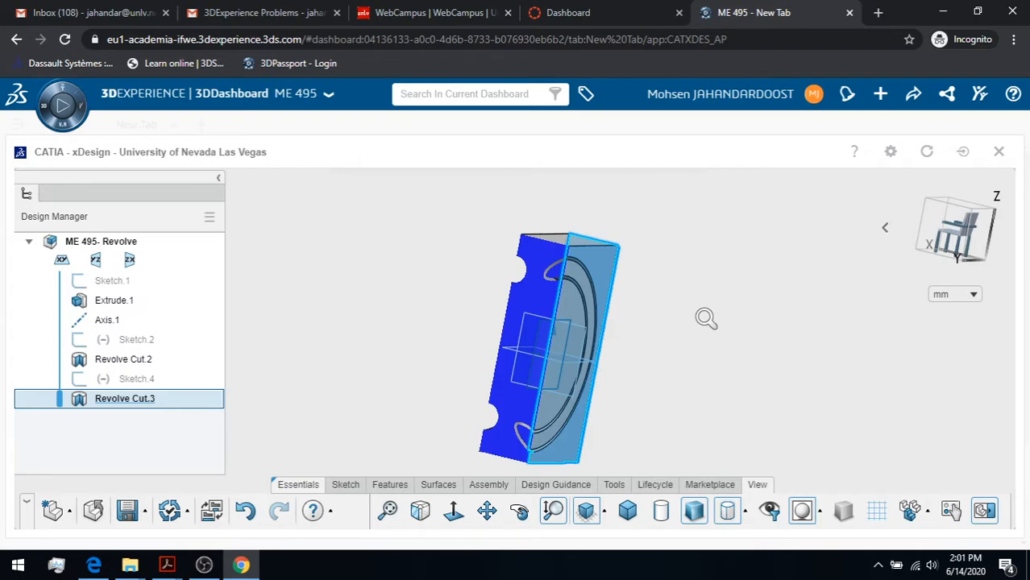
{"action": "left_click", "coordinate": [707, 318]}
{"action": "left_click", "coordinate": [553, 512]}
Step: Save the part and set up its export in SLDXML format as ME 495- Revolve with 3DDrive as the destination
{"action": "left_click", "coordinate": [146, 524]}
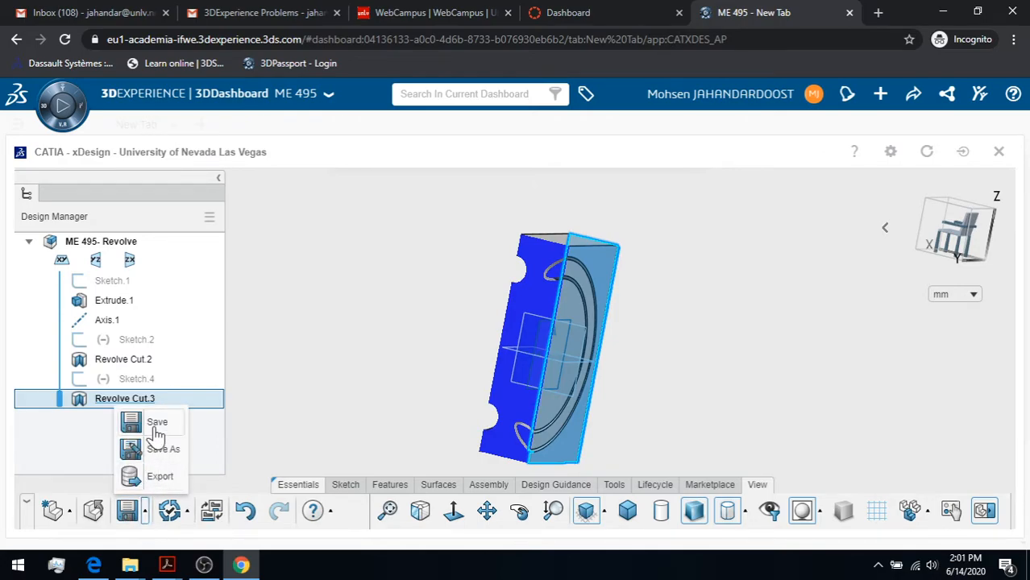
{"action": "left_click", "coordinate": [156, 423]}
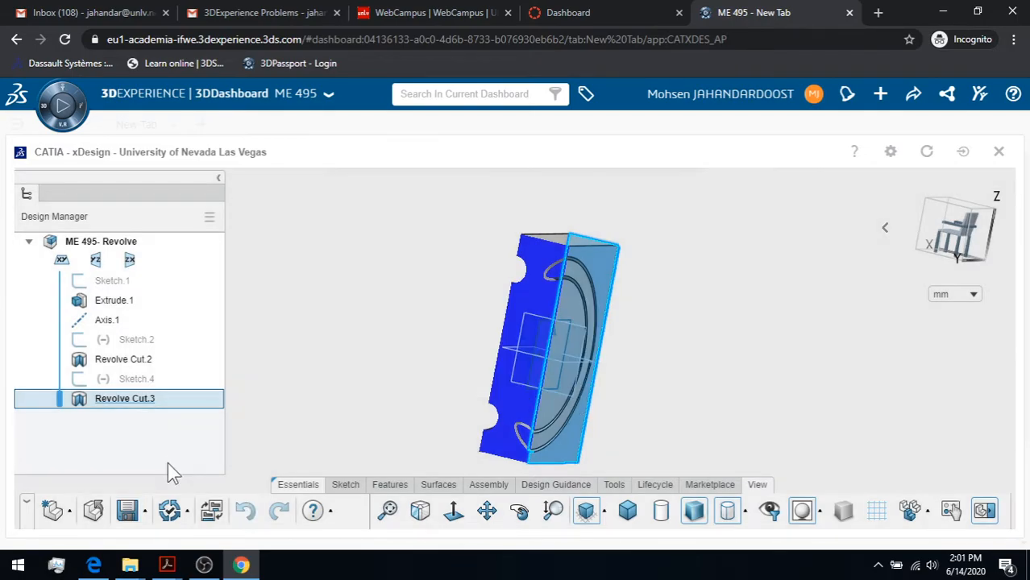
{"action": "left_click", "coordinate": [145, 514]}
{"action": "left_click", "coordinate": [153, 478]}
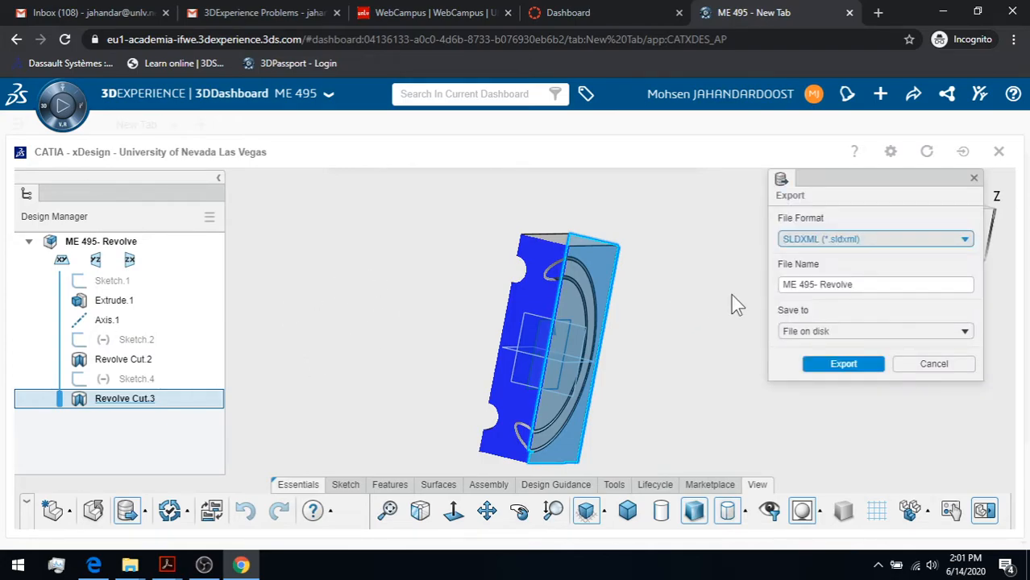
{"action": "left_click", "coordinate": [841, 334]}
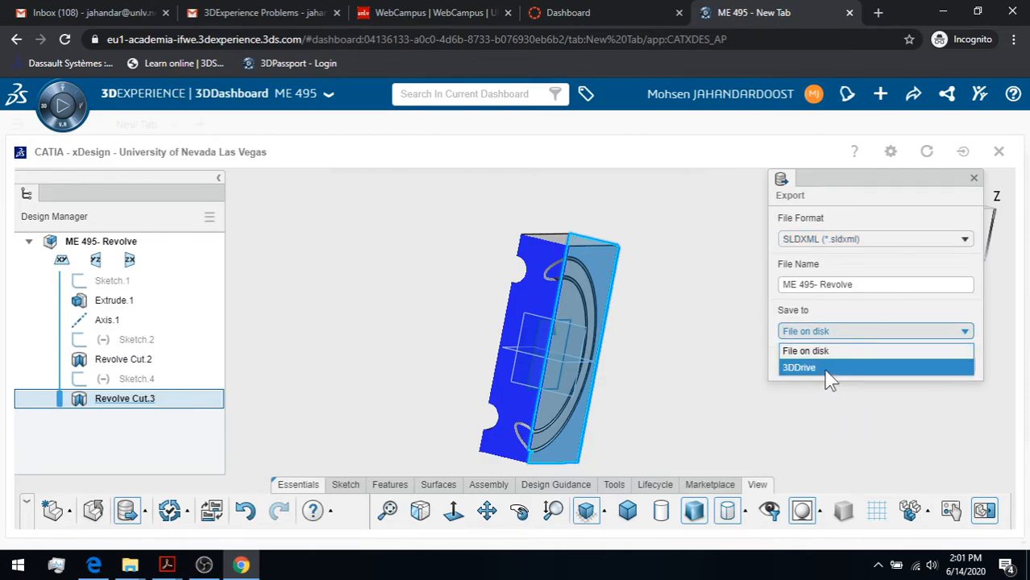
{"action": "left_click", "coordinate": [816, 371]}
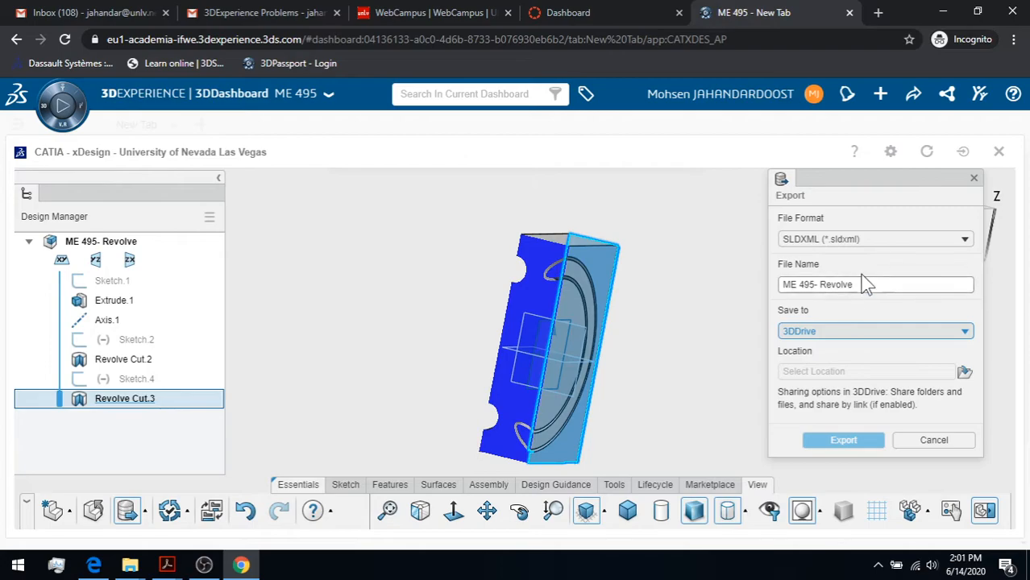
Step: Export the part to the My Files folder of DS Challenges - Always on - USW1
{"action": "left_click", "coordinate": [965, 371]}
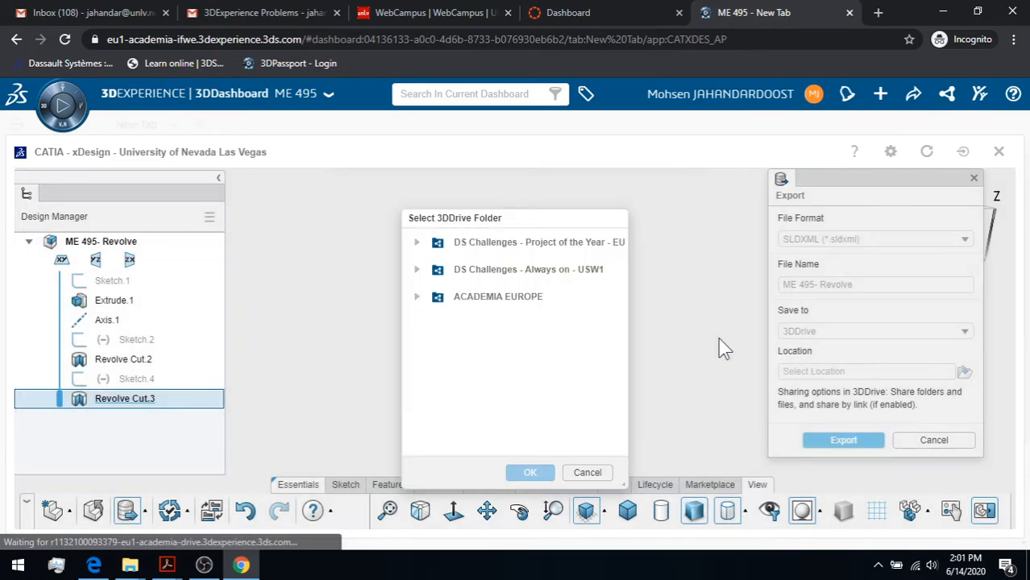
{"action": "left_click", "coordinate": [416, 270]}
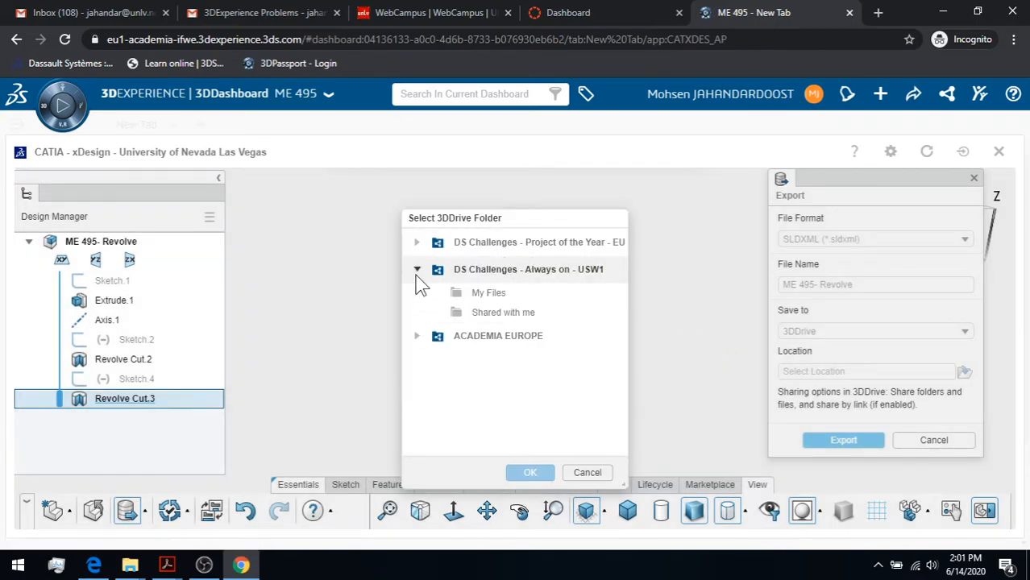
{"action": "left_click", "coordinate": [432, 293]}
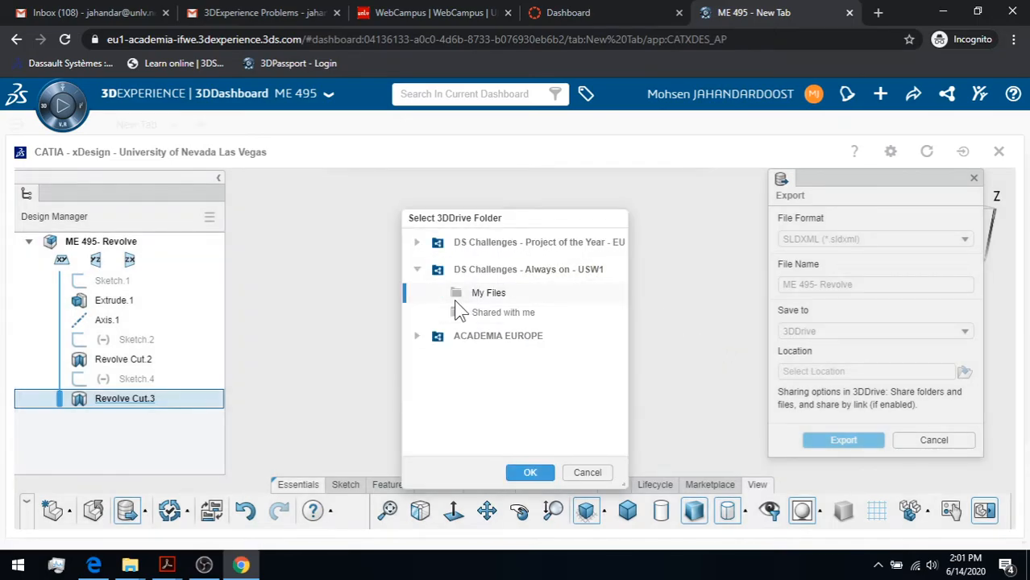
{"action": "left_click", "coordinate": [529, 473]}
{"action": "left_click", "coordinate": [843, 442]}
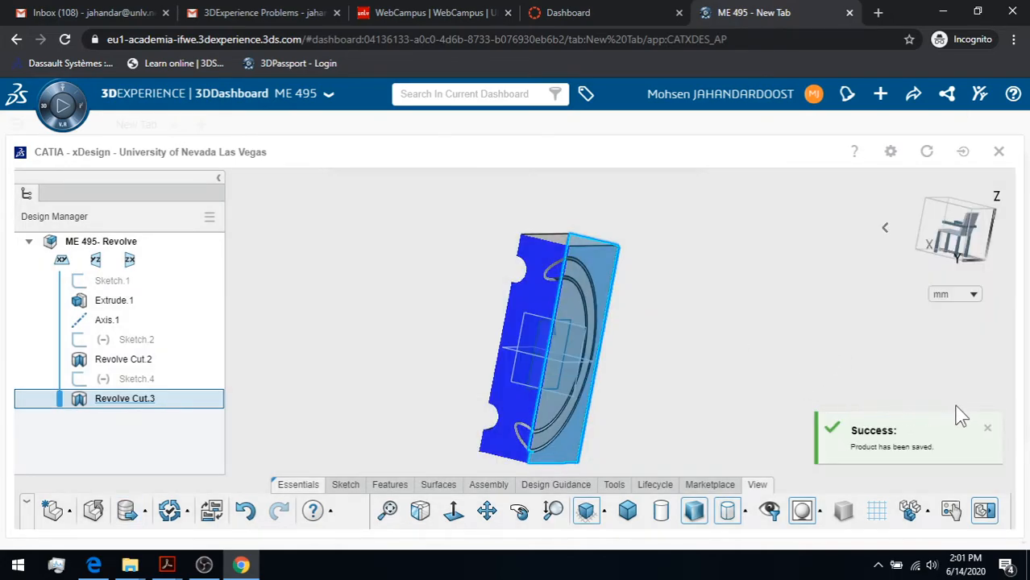
{"action": "left_click", "coordinate": [988, 430]}
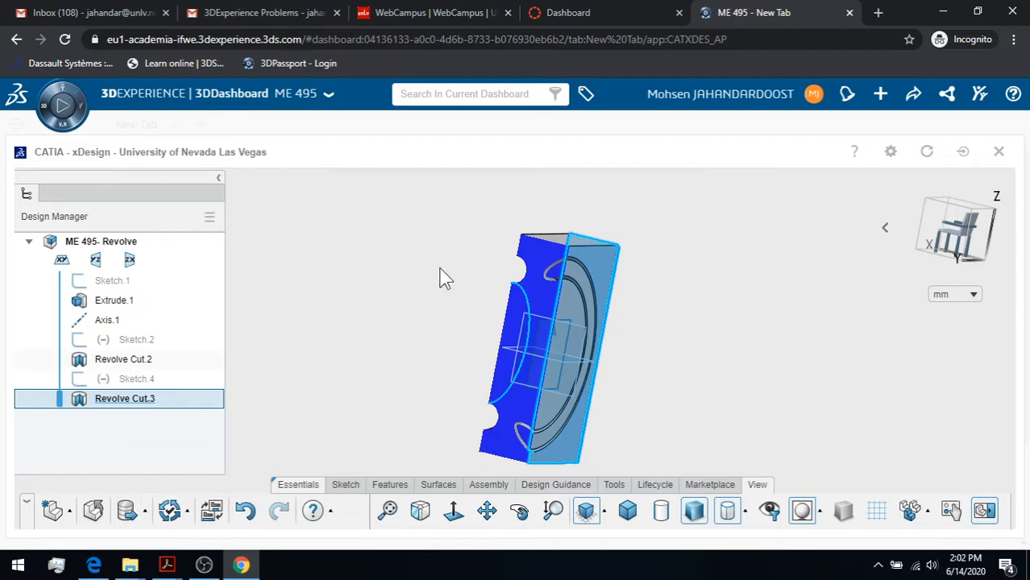
Step: Clear the selection and turn off the section view of the block
{"action": "left_click", "coordinate": [391, 484]}
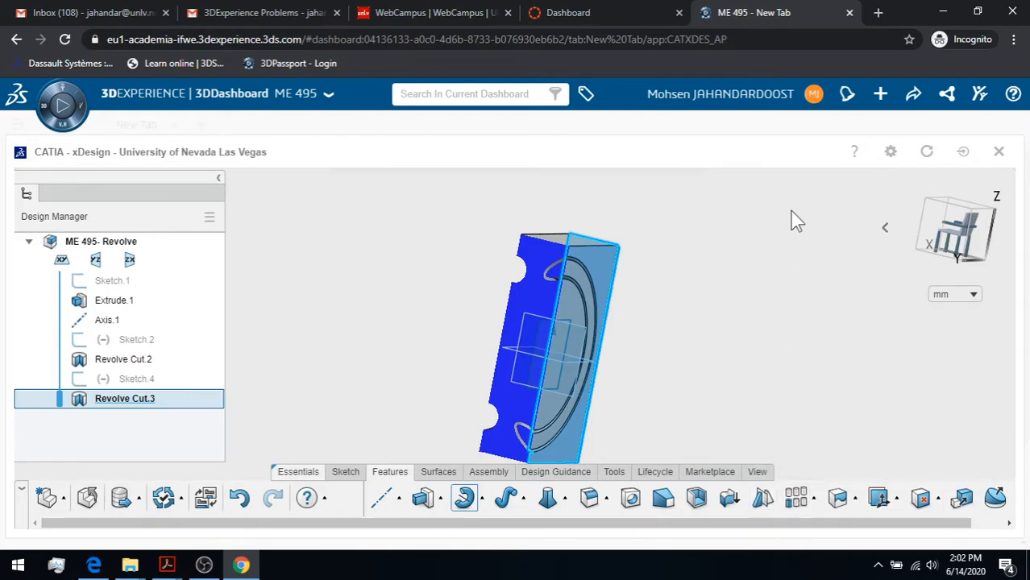
{"action": "left_click", "coordinate": [712, 227]}
{"action": "left_click", "coordinate": [614, 471]}
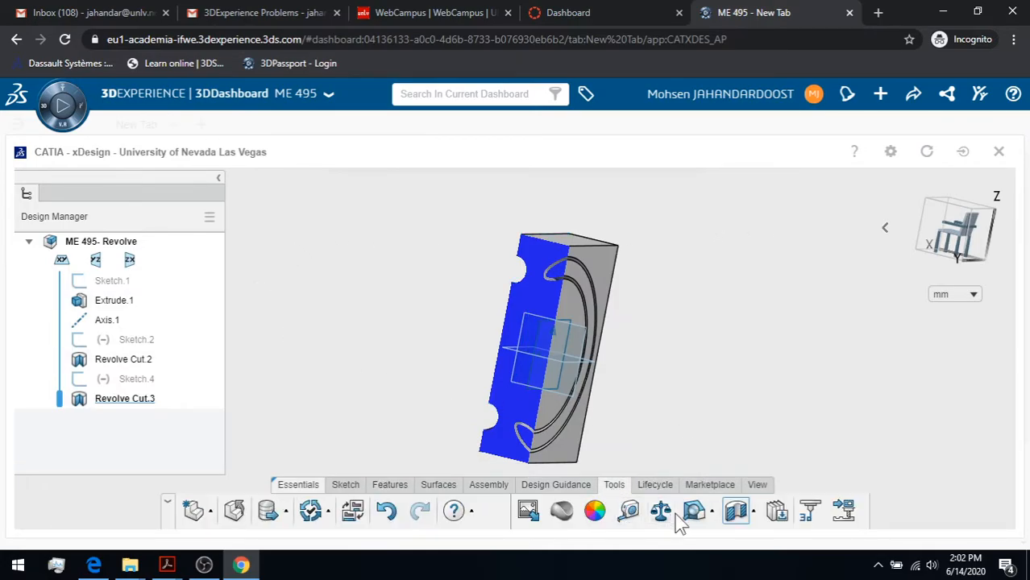
{"action": "left_click", "coordinate": [733, 514]}
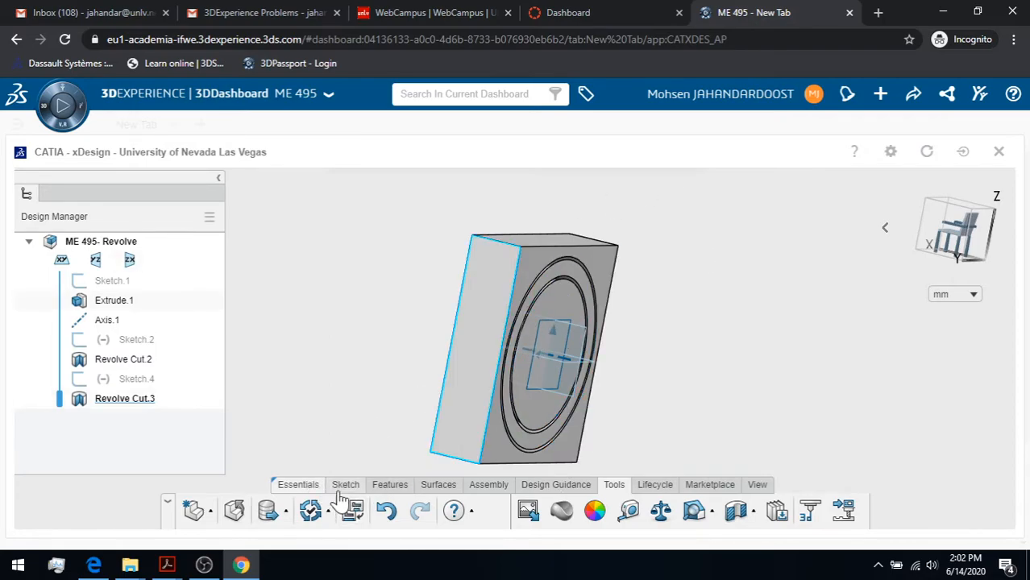
Step: Mirror Extrude.1 about the block's plain narrow side face using Feature mirror
{"action": "left_click", "coordinate": [345, 485]}
{"action": "left_click", "coordinate": [379, 474]}
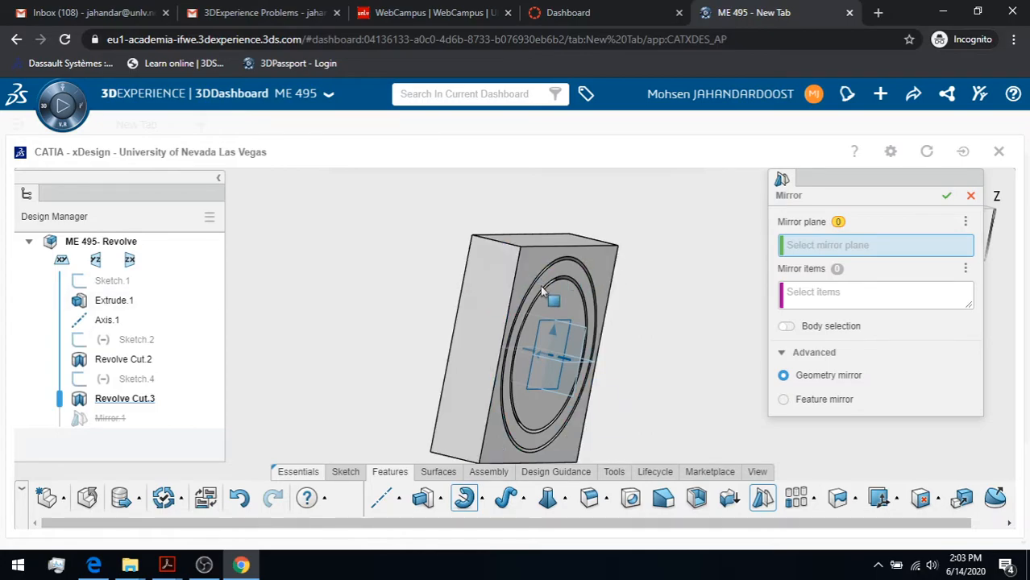
{"action": "left_click", "coordinate": [475, 310]}
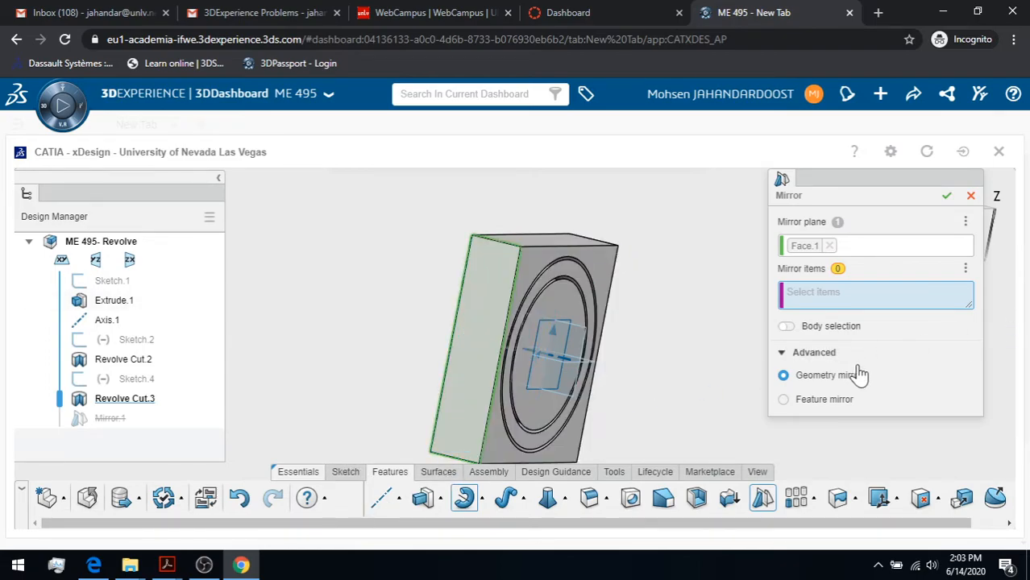
{"action": "left_click", "coordinate": [784, 401]}
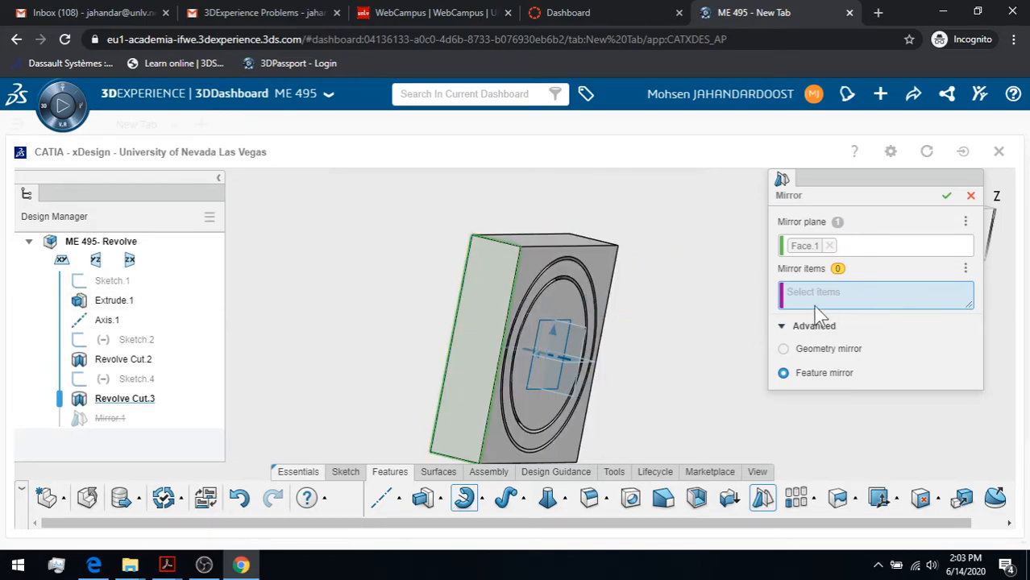
{"action": "left_click", "coordinate": [598, 254]}
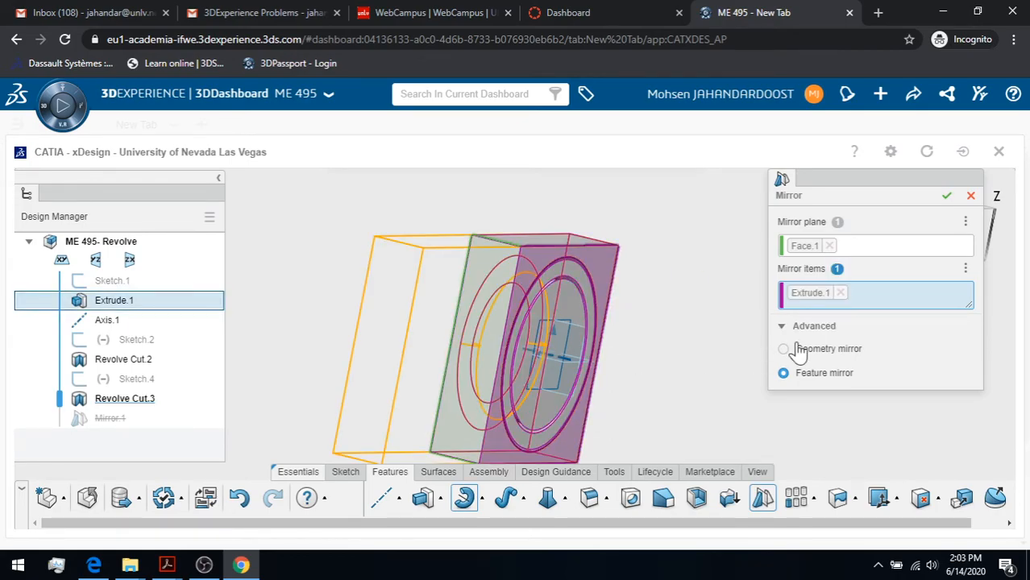
{"action": "left_click", "coordinate": [948, 197]}
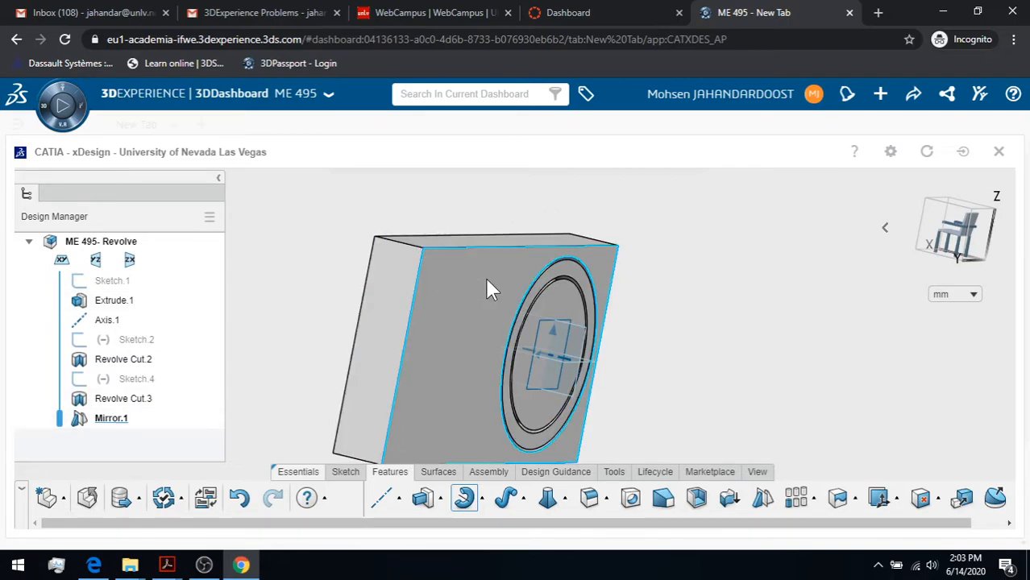
Step: Edit the mirror to also include Revolve Cut.2 and Revolve Cut.3 as mirror items
{"action": "left_click", "coordinate": [110, 419]}
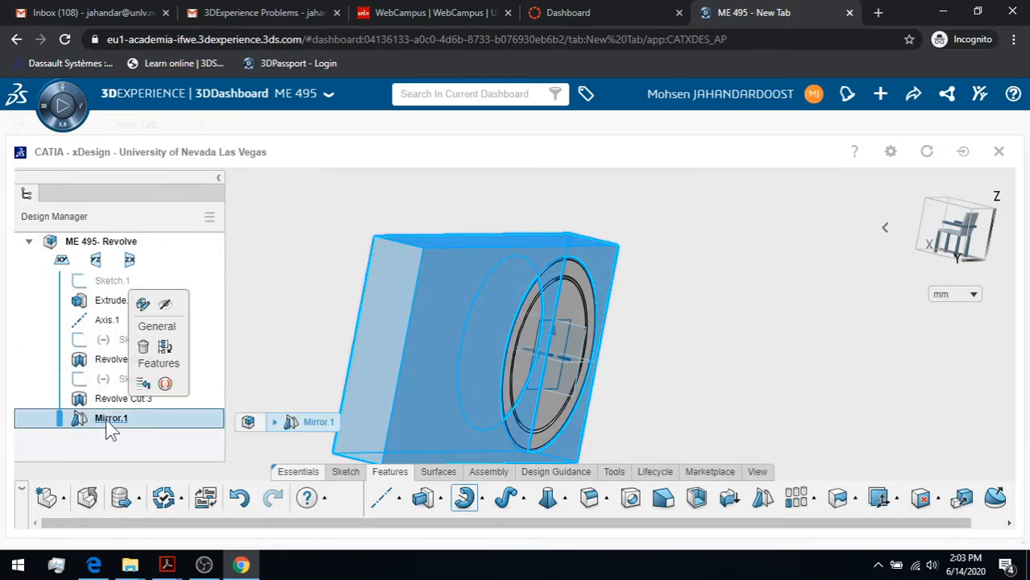
{"action": "left_click", "coordinate": [142, 308]}
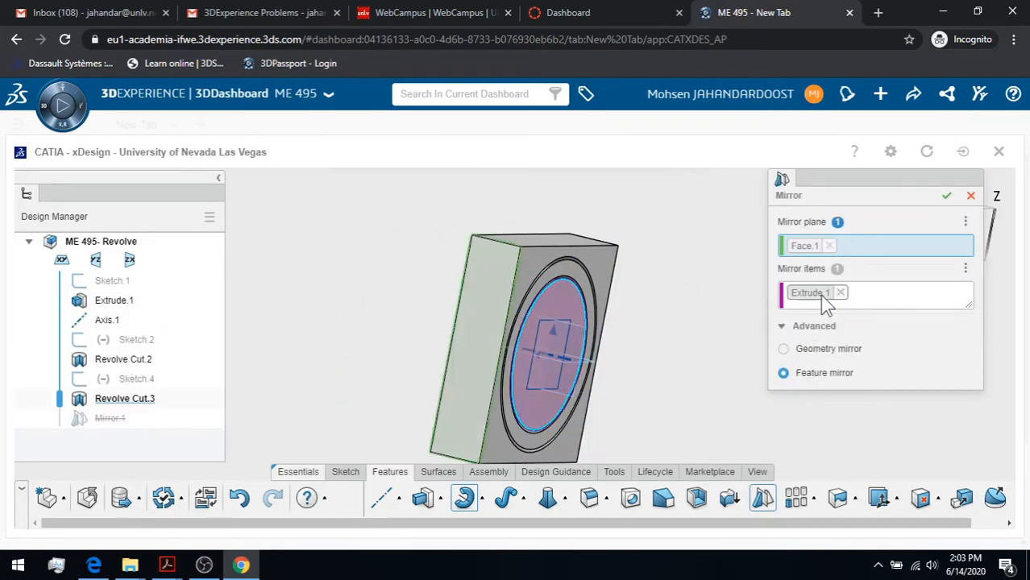
{"action": "left_click", "coordinate": [855, 294]}
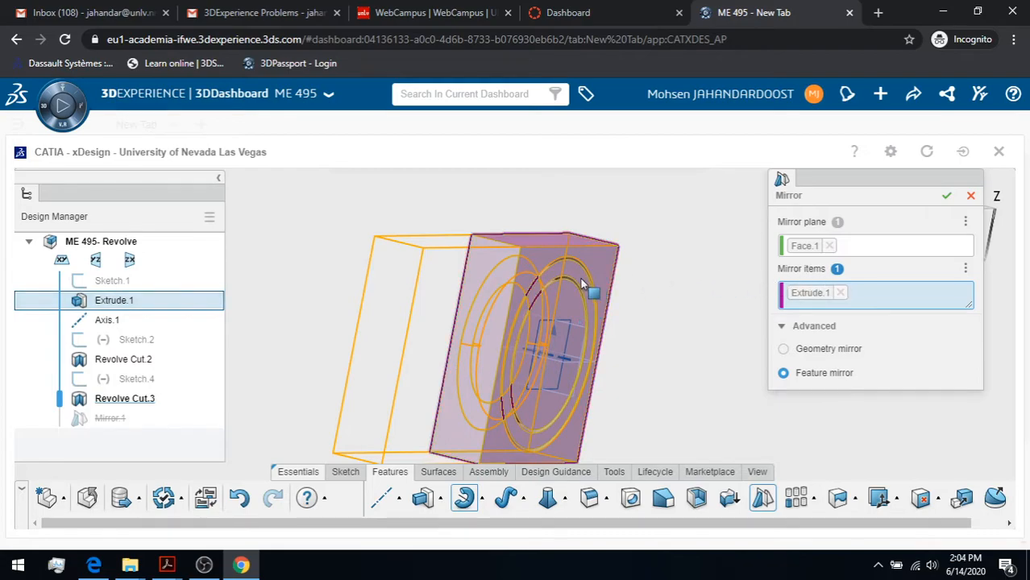
{"action": "left_click", "coordinate": [117, 362]}
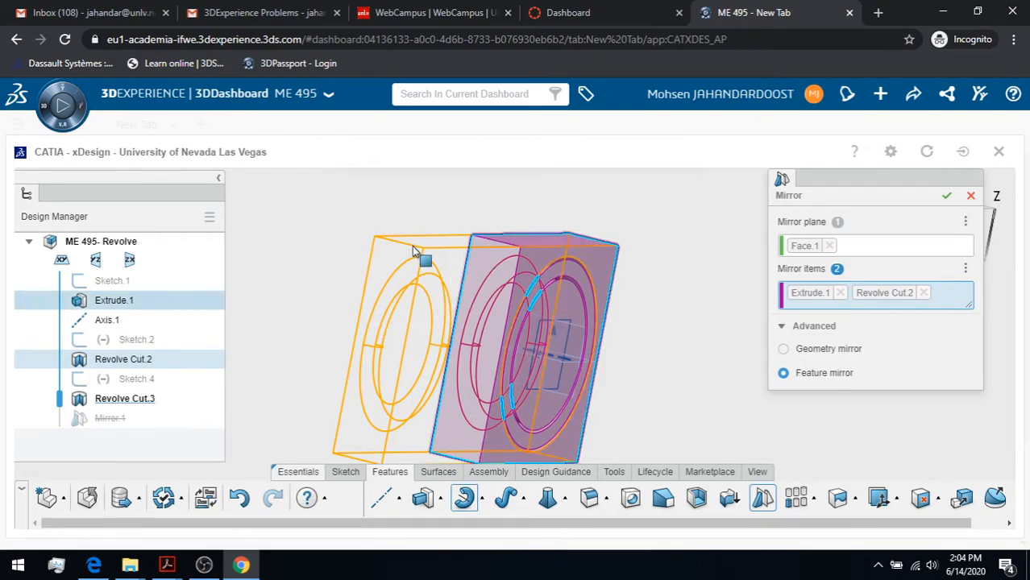
{"action": "left_click", "coordinate": [153, 400]}
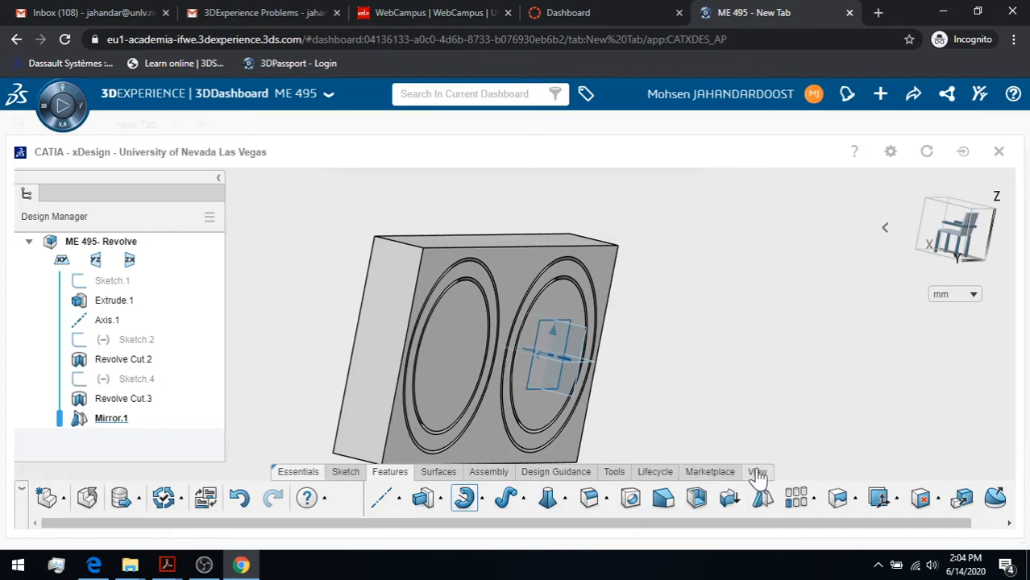
Step: Section the mirrored block along the XY plane and examine the cut through its grooves
{"action": "left_click", "coordinate": [615, 472]}
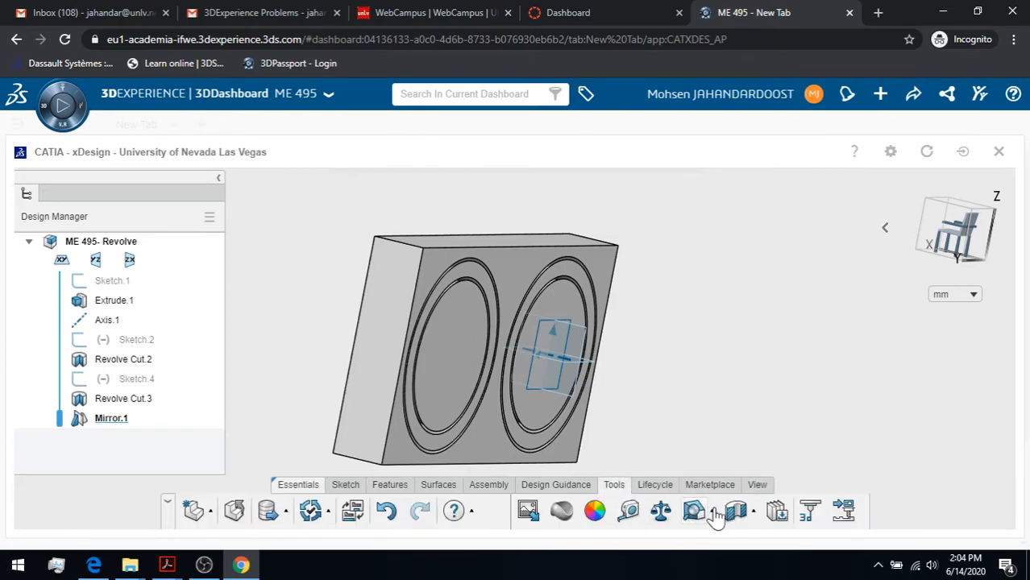
{"action": "left_click", "coordinate": [736, 511]}
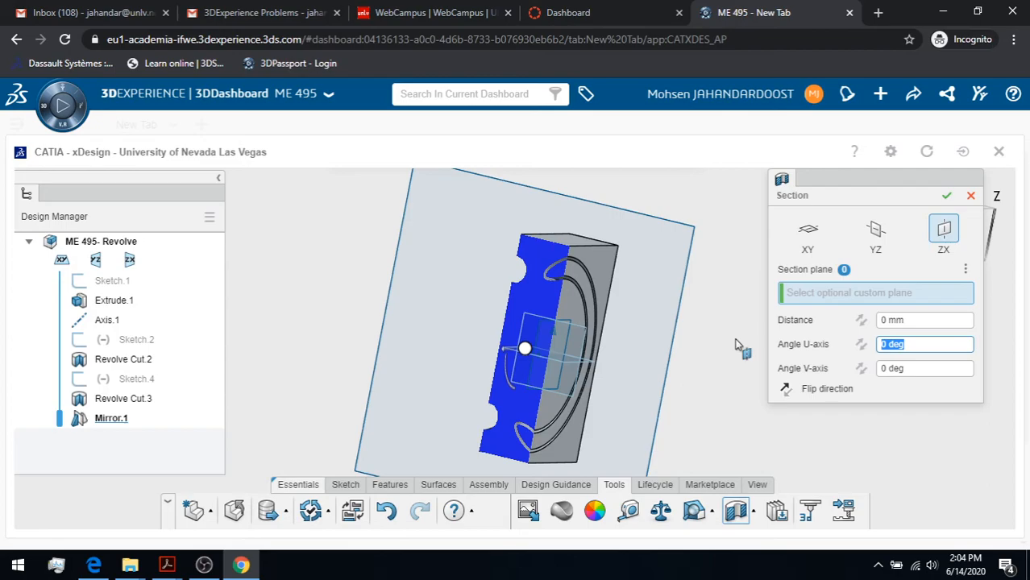
{"action": "left_click", "coordinate": [876, 230]}
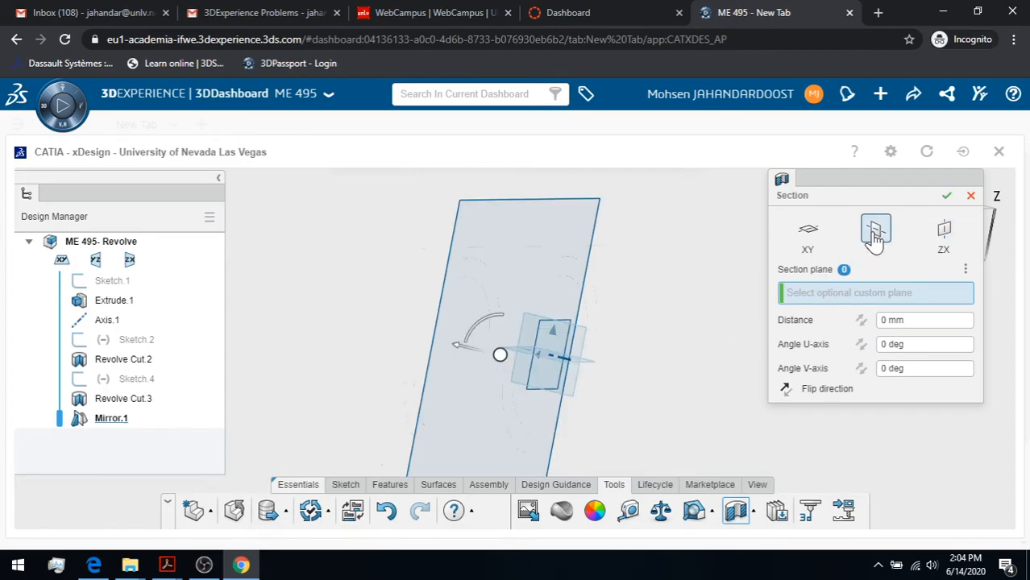
{"action": "left_click", "coordinate": [810, 234]}
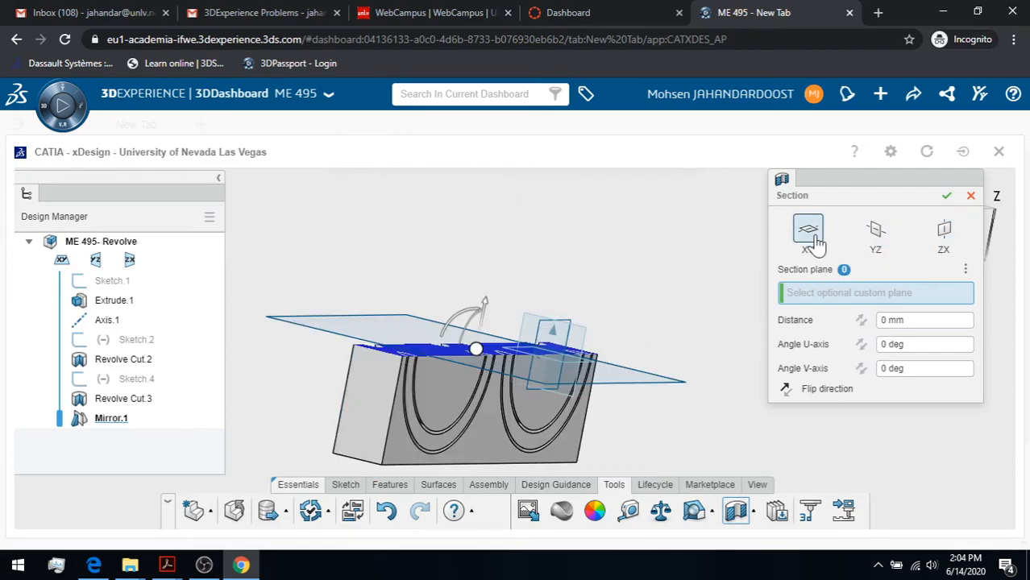
{"action": "left_click", "coordinate": [948, 197]}
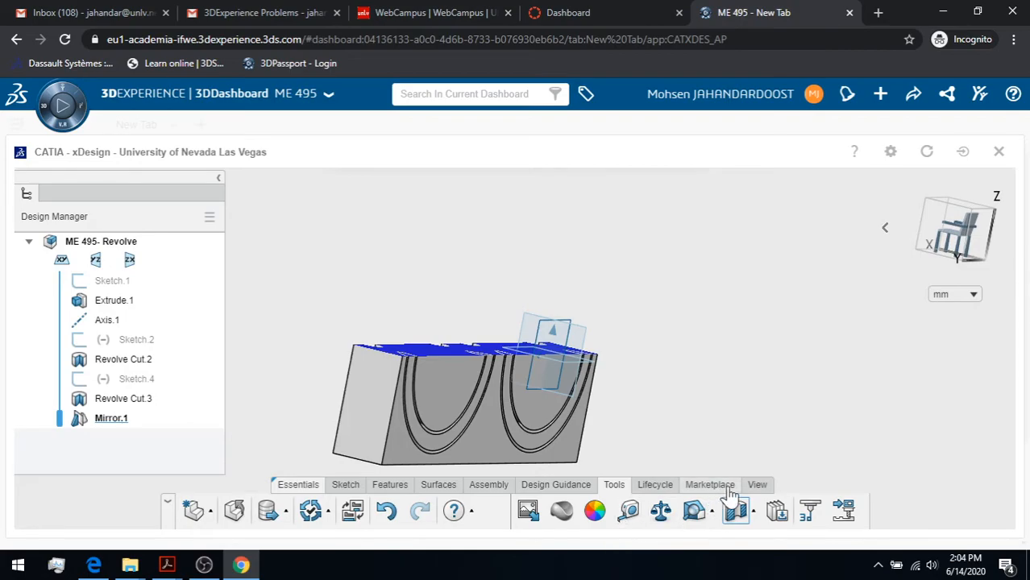
{"action": "left_click", "coordinate": [757, 486]}
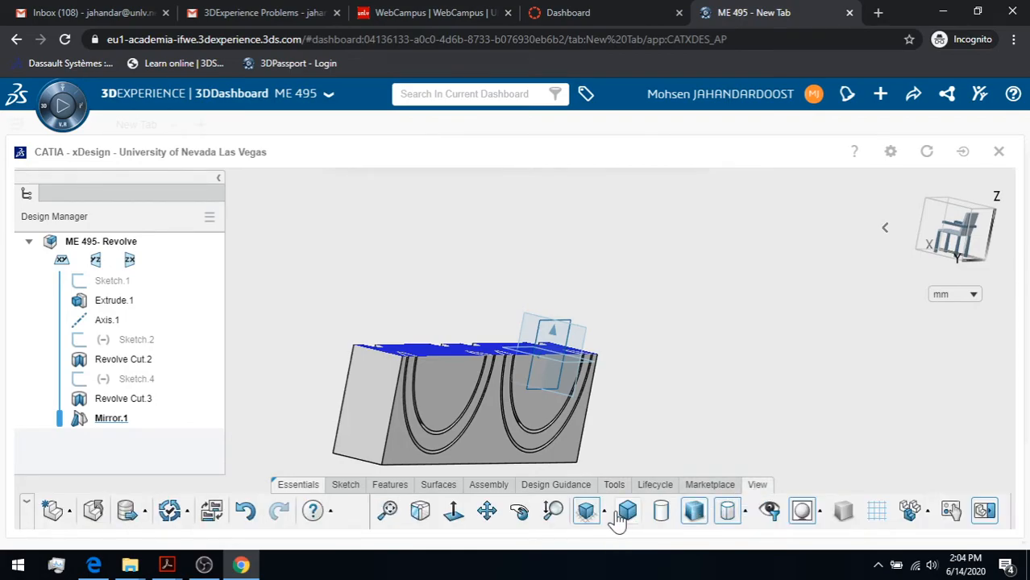
{"action": "left_click", "coordinate": [532, 516]}
{"action": "left_click_drag", "start_coordinate": [476, 292], "coordinate": [499, 288]}
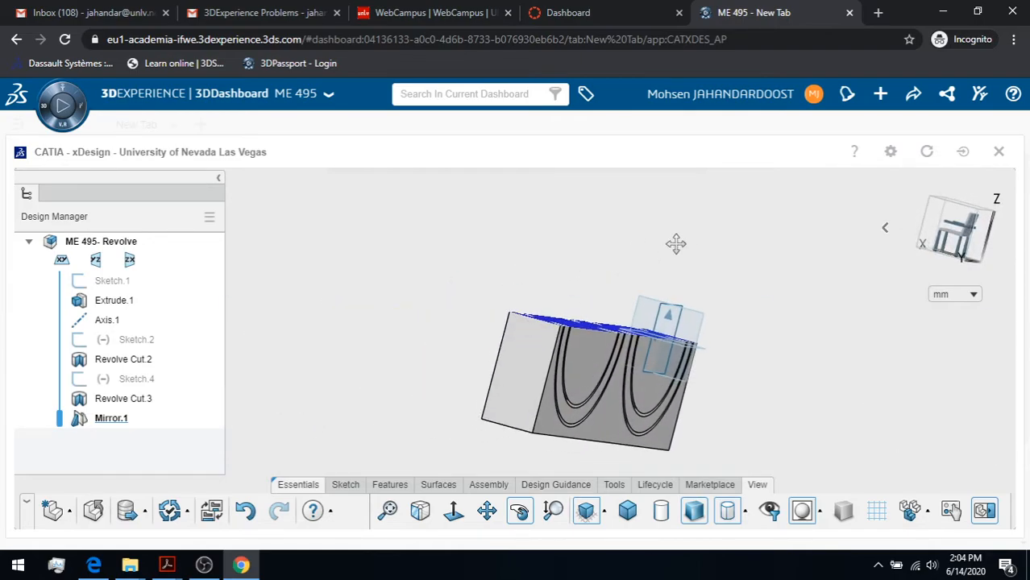
{"action": "middle_click_drag", "start_coordinate": [681, 242], "coordinate": [591, 246]}
{"action": "left_click_drag", "start_coordinate": [626, 297], "coordinate": [423, 333]}
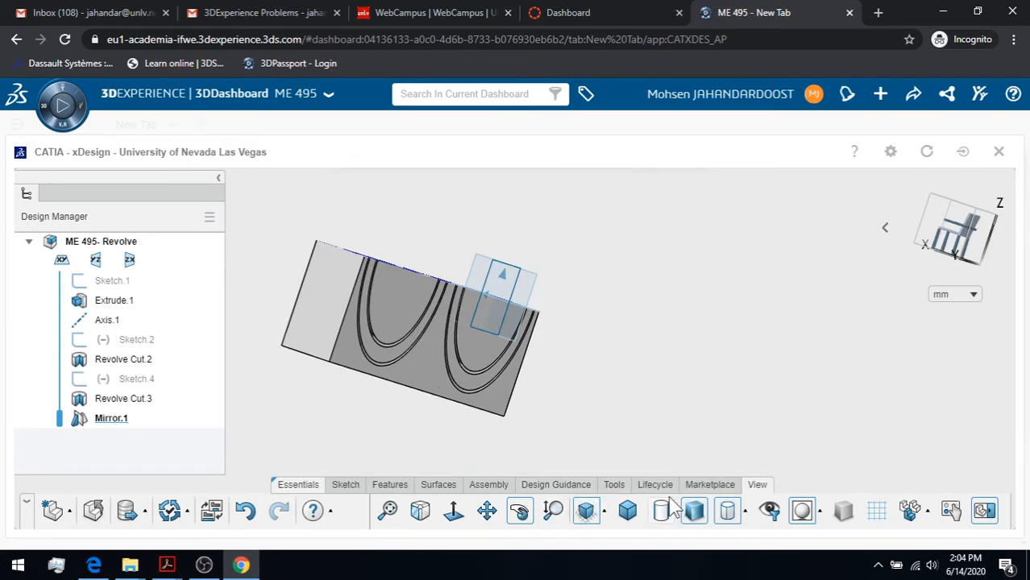
Step: Section the block along the XY plane again with the direction flipped, and examine the groove profiles on the cut face
{"action": "left_click", "coordinate": [615, 485]}
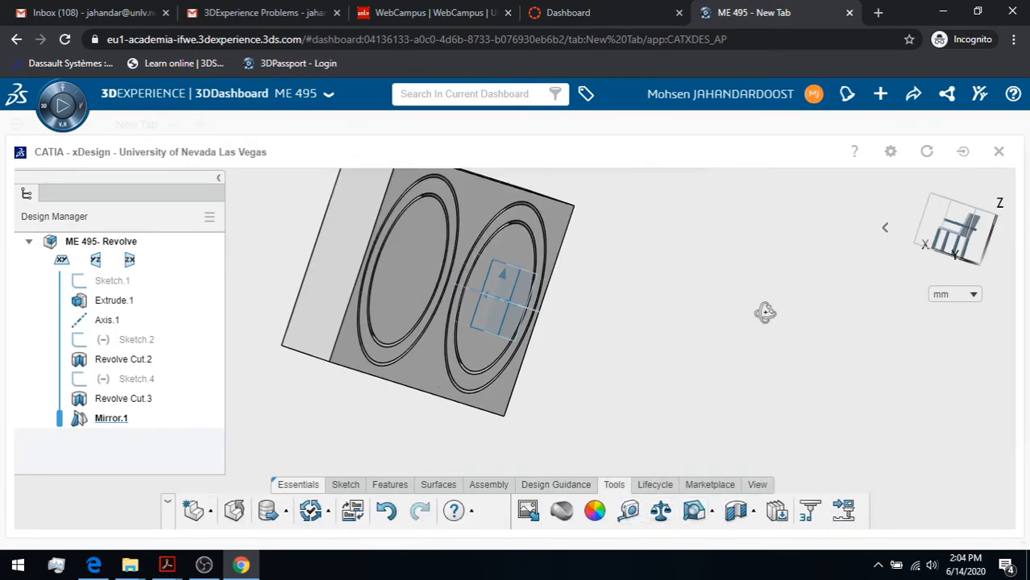
{"action": "left_click", "coordinate": [713, 513]}
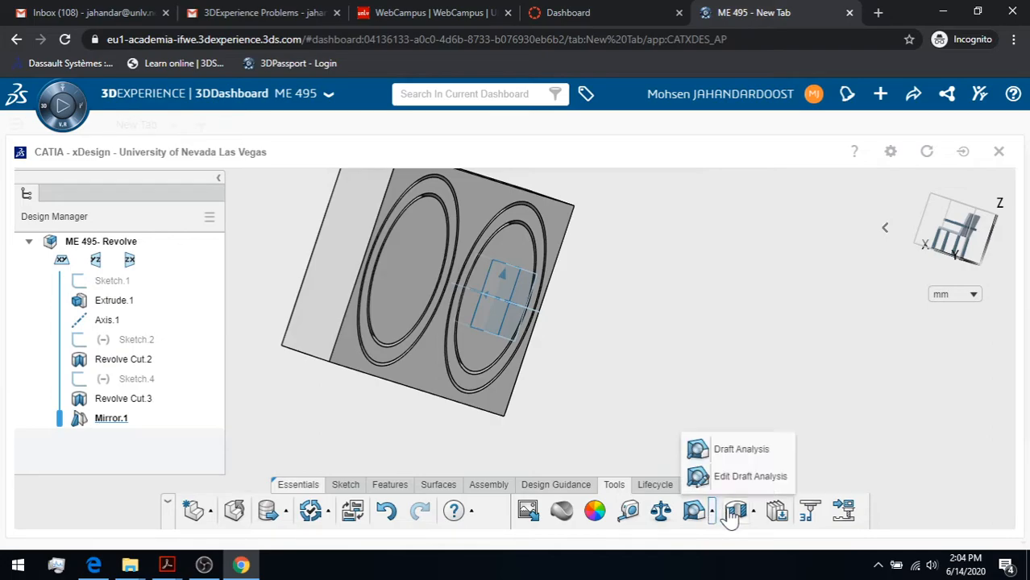
{"action": "left_click", "coordinate": [735, 511]}
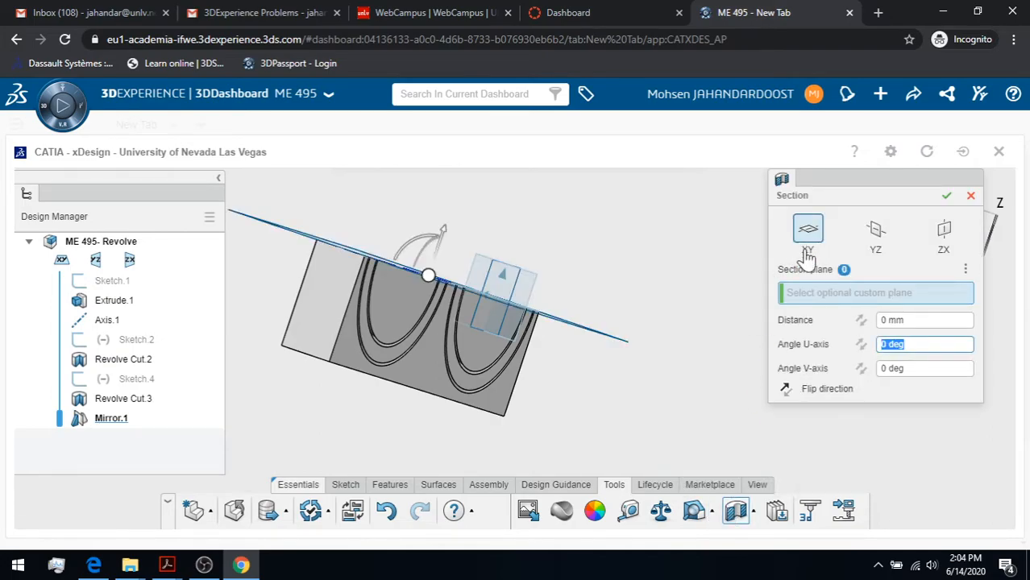
{"action": "left_click", "coordinate": [786, 390]}
{"action": "middle_click_drag", "start_coordinate": [554, 372], "coordinate": [643, 440]}
{"action": "left_click", "coordinate": [946, 197]}
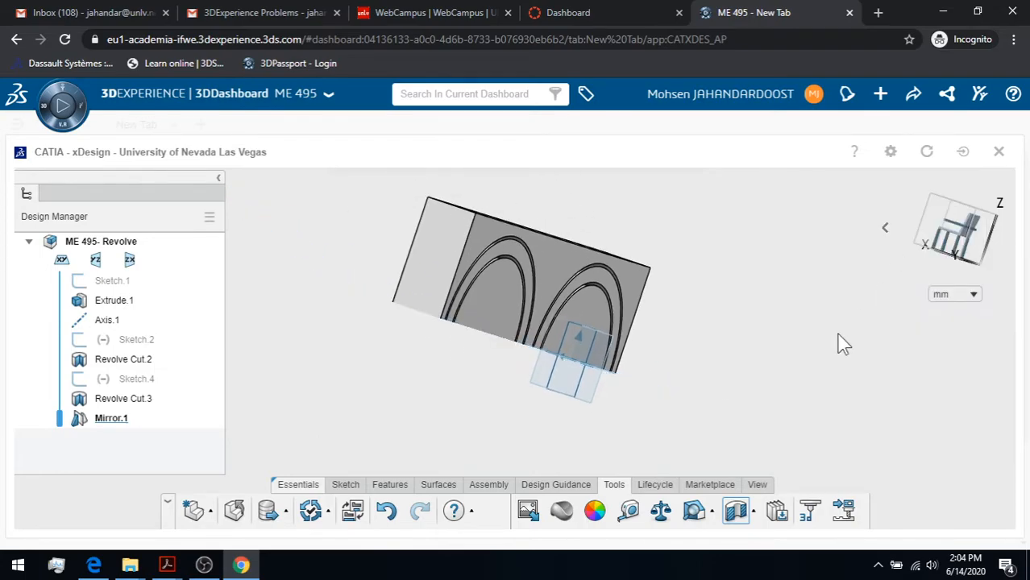
{"action": "left_click", "coordinate": [757, 485]}
{"action": "left_click", "coordinate": [519, 511]}
{"action": "left_click_drag", "start_coordinate": [580, 411], "coordinate": [584, 361]}
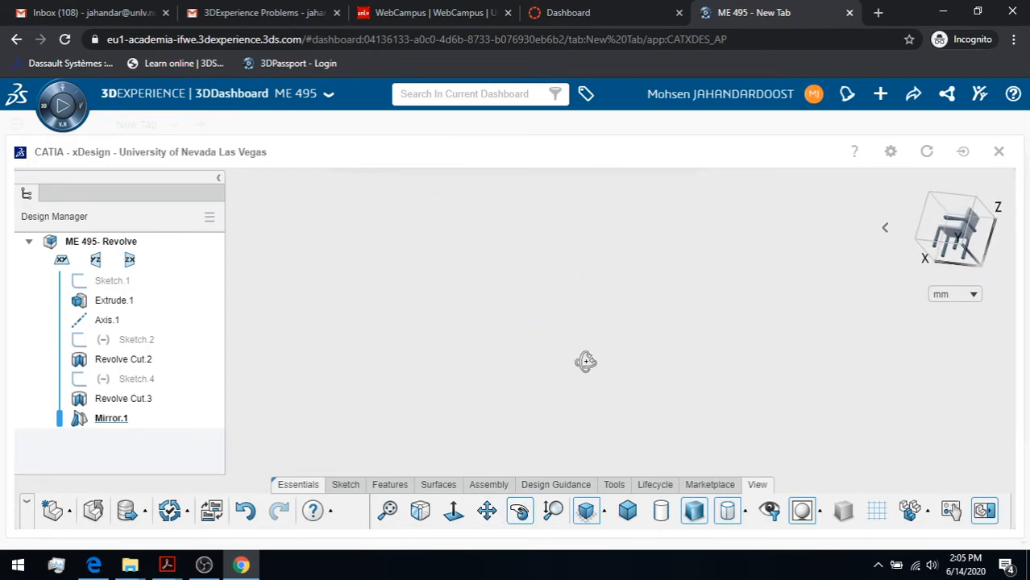
{"action": "left_click", "coordinate": [389, 512]}
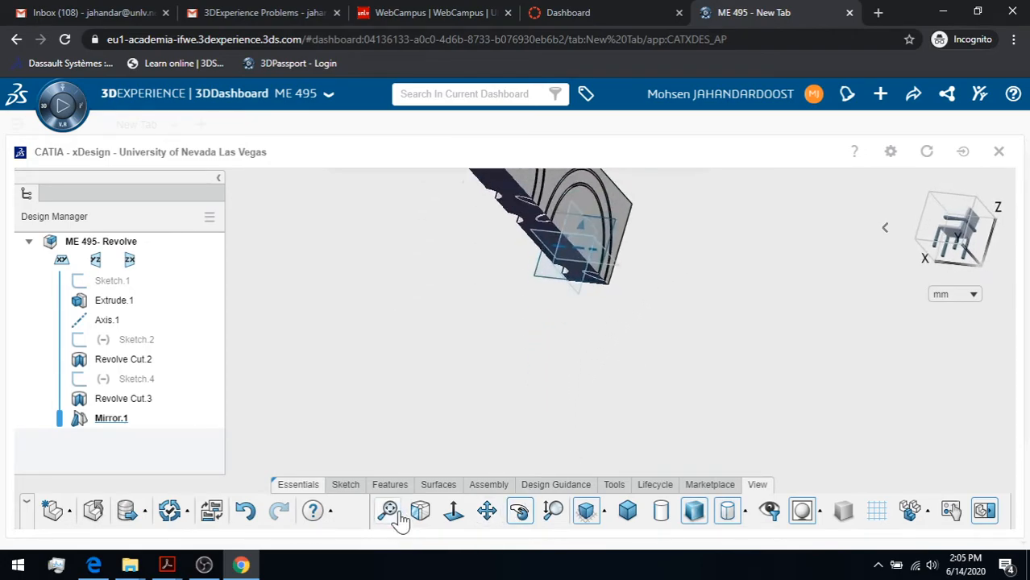
{"action": "left_click_drag", "start_coordinate": [453, 435], "coordinate": [508, 238]}
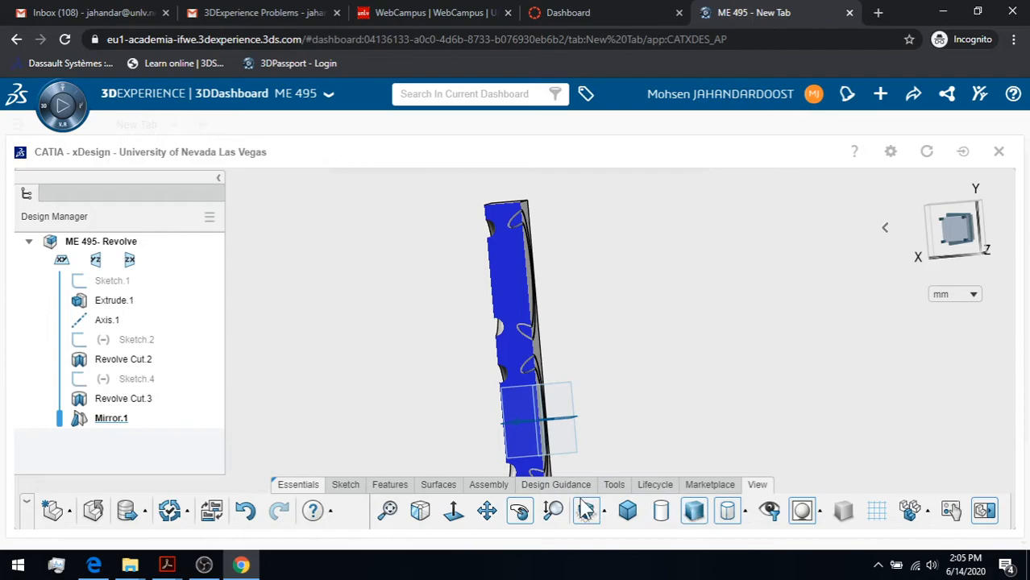
Step: Stop rotating the view and turn off the section view of the mirrored block
{"action": "left_click", "coordinate": [520, 511]}
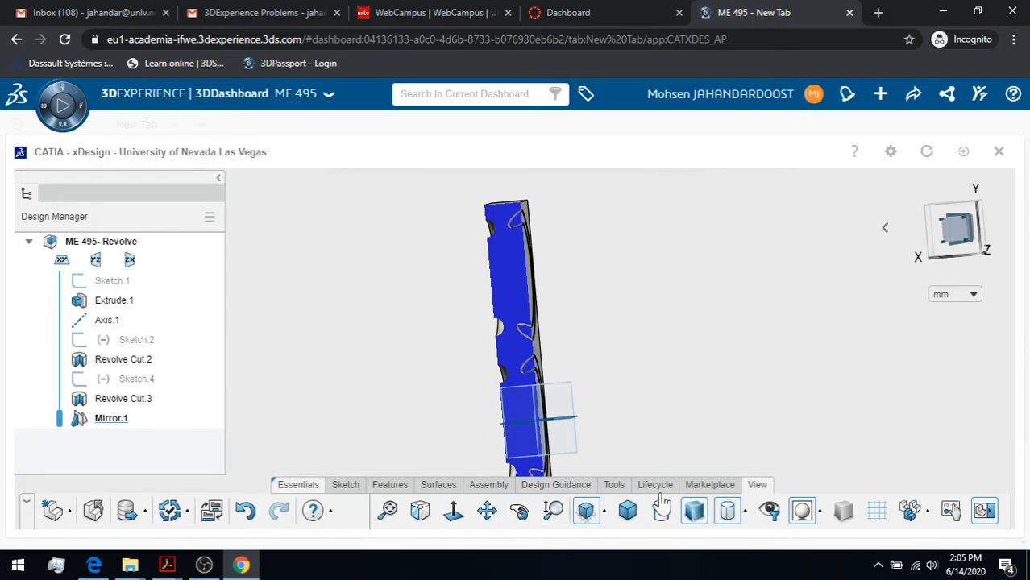
{"action": "left_click", "coordinate": [618, 487]}
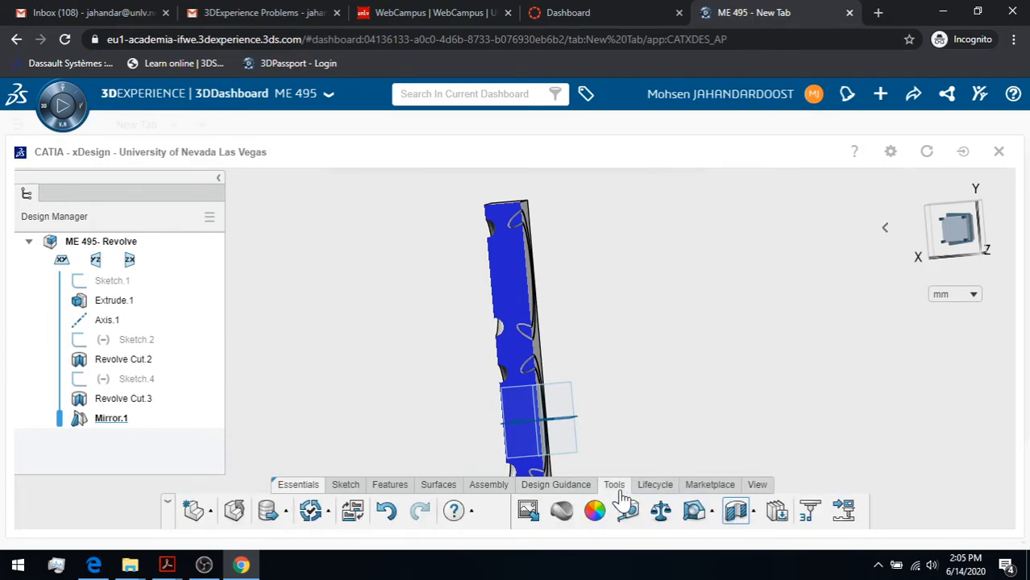
{"action": "left_click", "coordinate": [741, 518]}
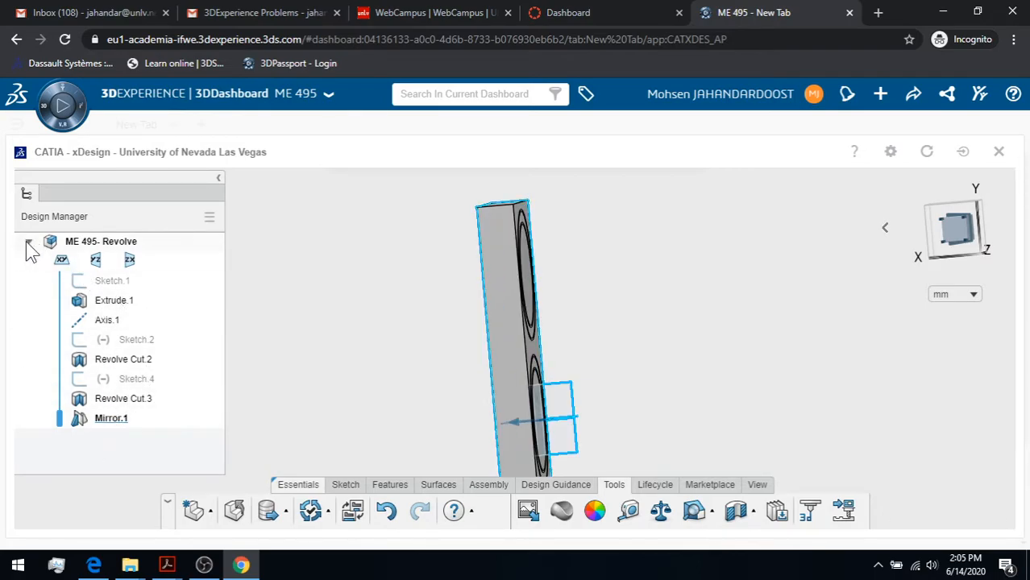
Step: Start a new component, saving the changes to ME 495- Revolve
{"action": "left_click", "coordinate": [192, 513]}
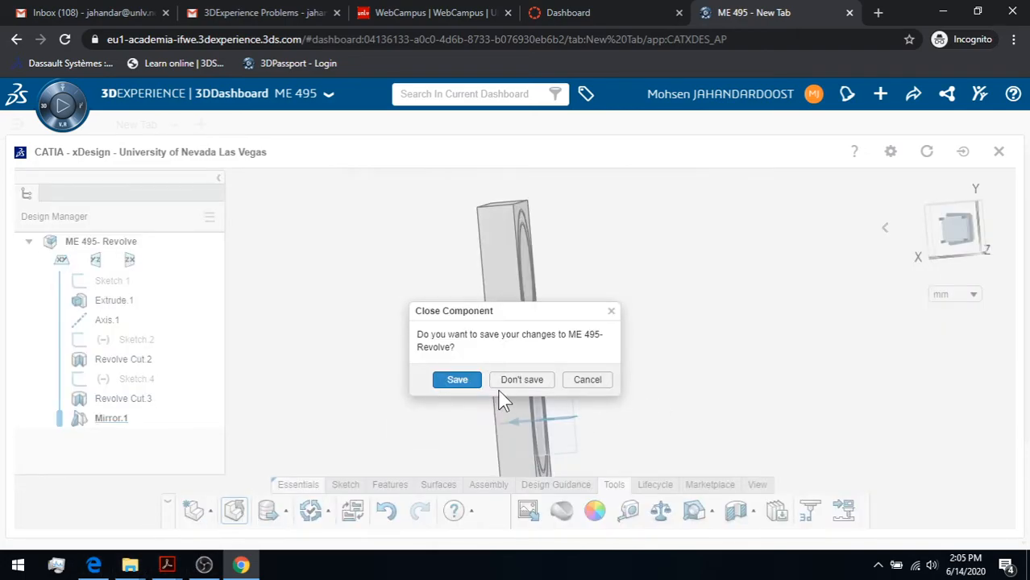
{"action": "left_click", "coordinate": [479, 383]}
{"action": "left_click", "coordinate": [447, 380]}
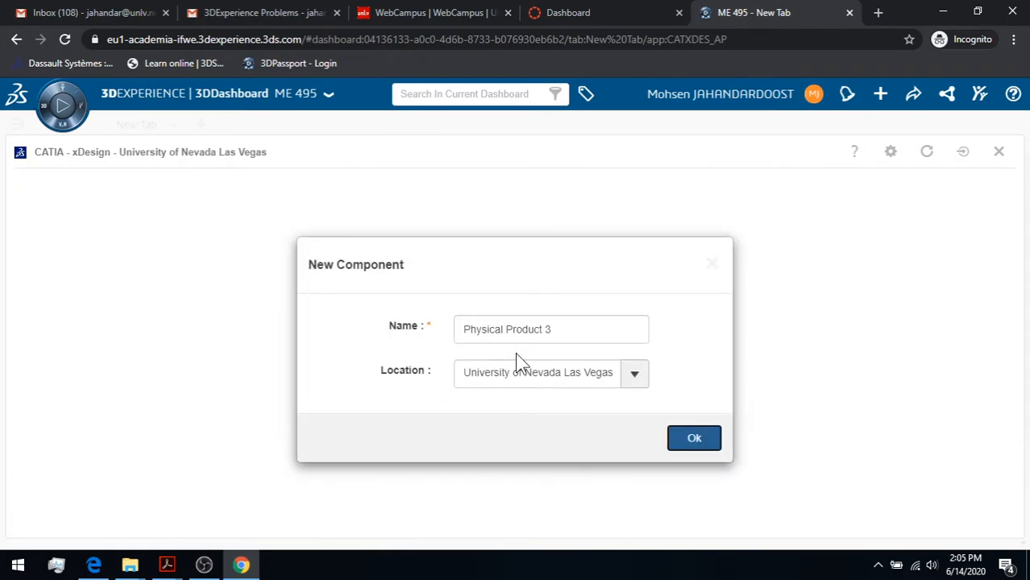
Step: Name the new component "ME 495- Pattern" and create it in the University of Nevada Las Vegas location
{"action": "left_click_drag", "start_coordinate": [566, 326], "coordinate": [387, 331]}
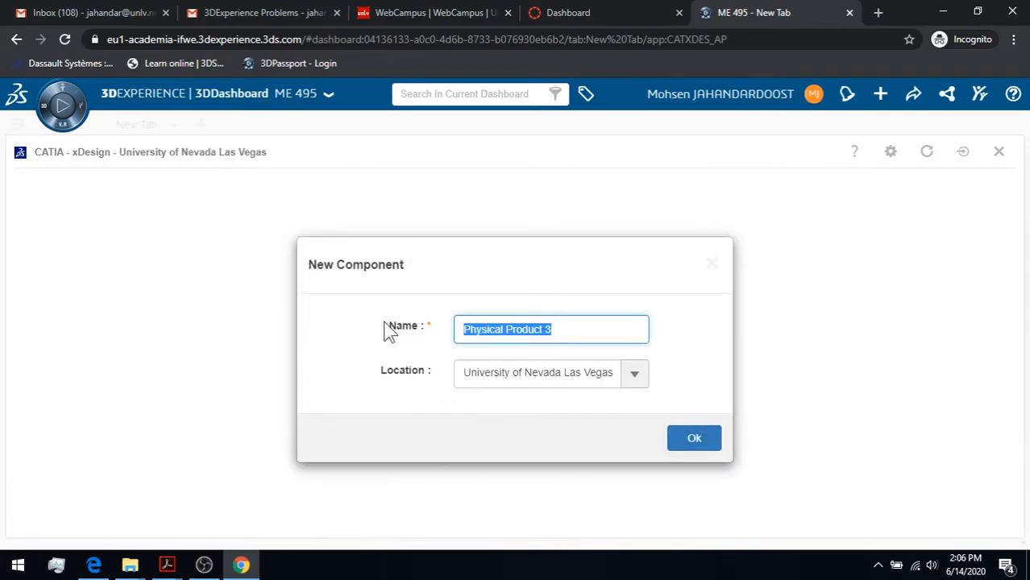
{"action": "type", "text": "Me"}
{"action": "type", "text": "E"}
{"action": "type", "text": " 4"}
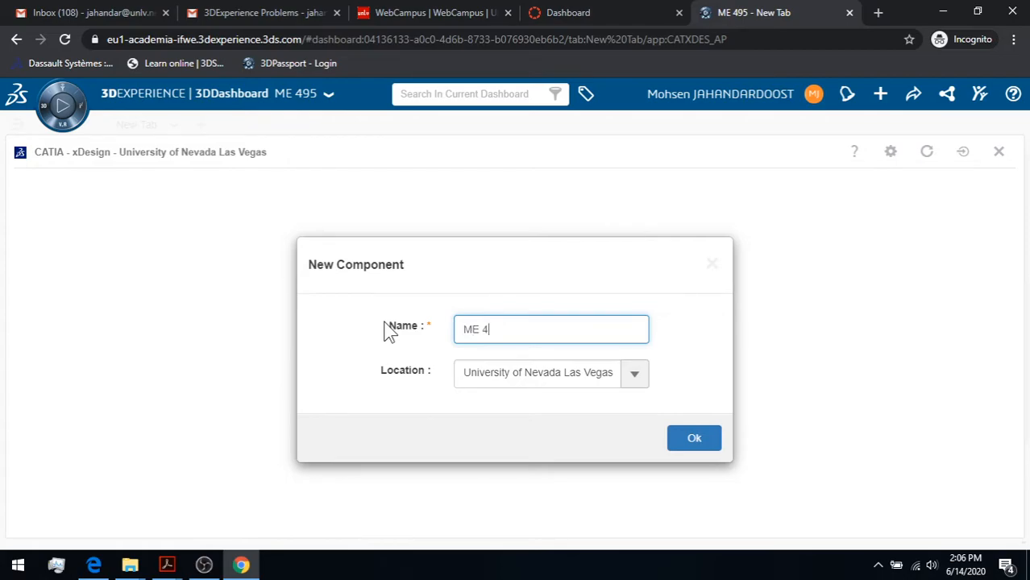
{"action": "type", "text": "95- Pattern"}
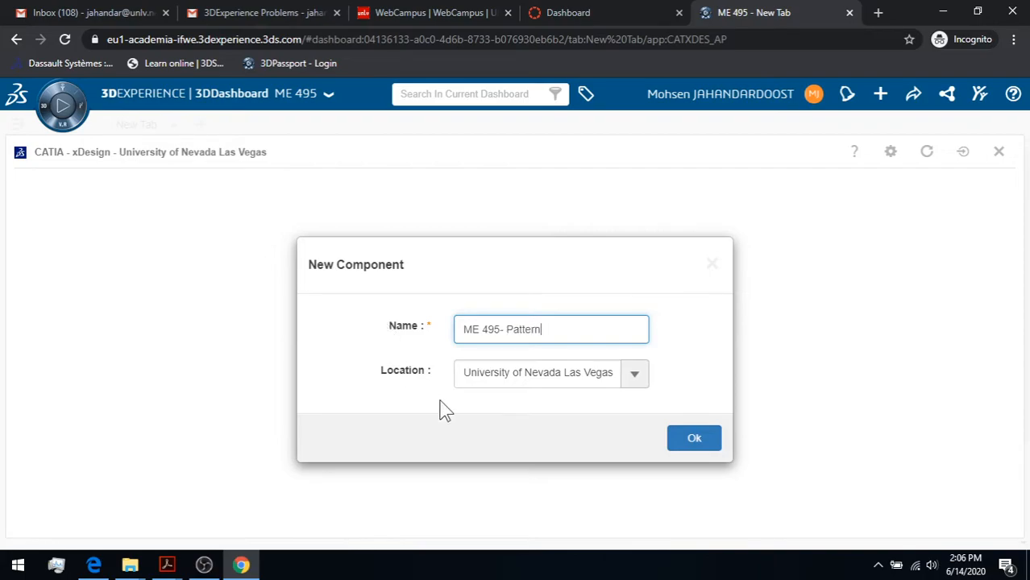
{"action": "left_click", "coordinate": [702, 441]}
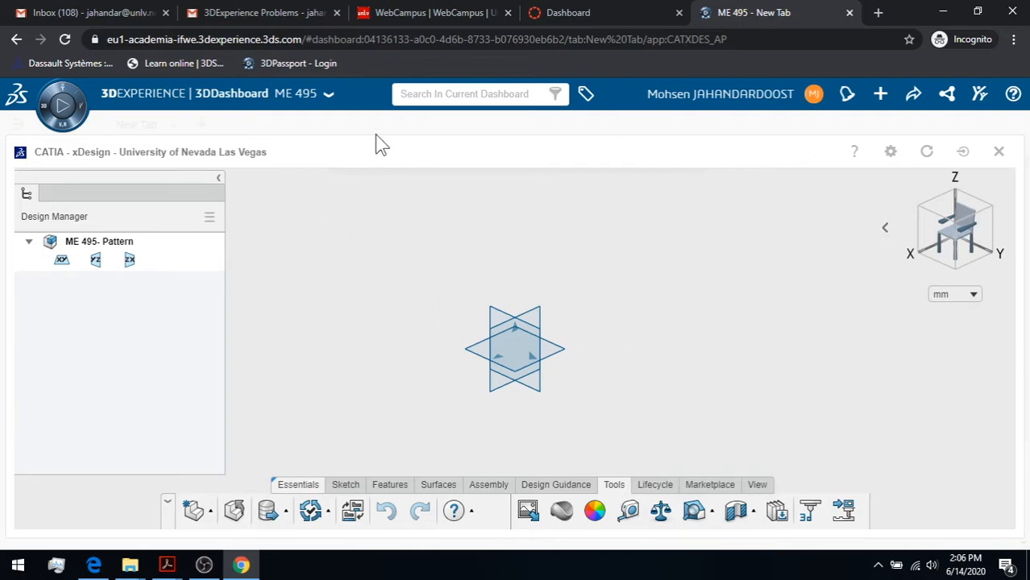
Step: Sketch a center rectangle about 683 mm wide on the XY plane, centered at the origin
{"action": "left_click", "coordinate": [63, 260]}
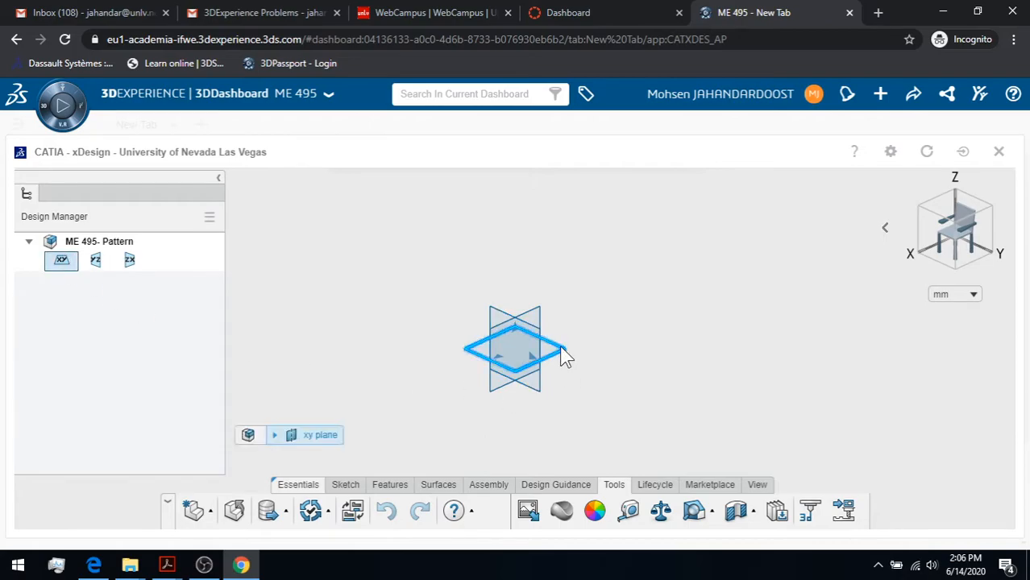
{"action": "left_click", "coordinate": [390, 485]}
{"action": "left_click", "coordinate": [345, 472]}
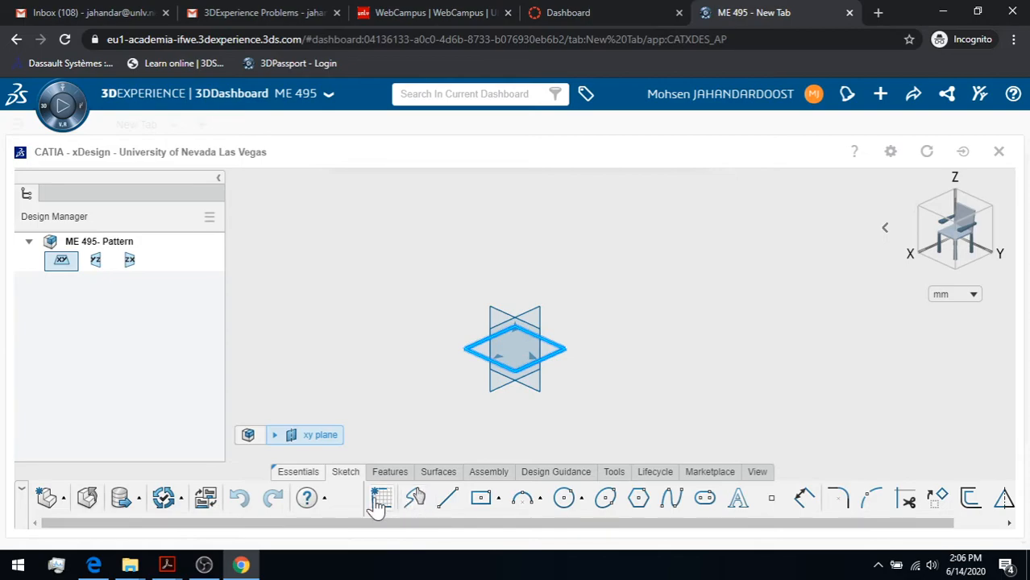
{"action": "left_click", "coordinate": [381, 498]}
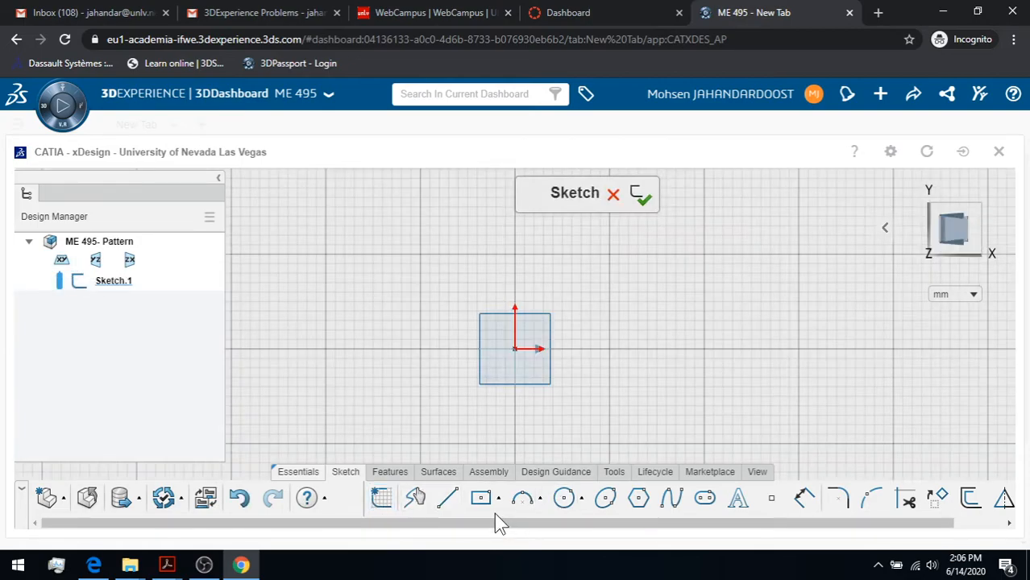
{"action": "left_click", "coordinate": [482, 500]}
{"action": "left_click", "coordinate": [514, 349]}
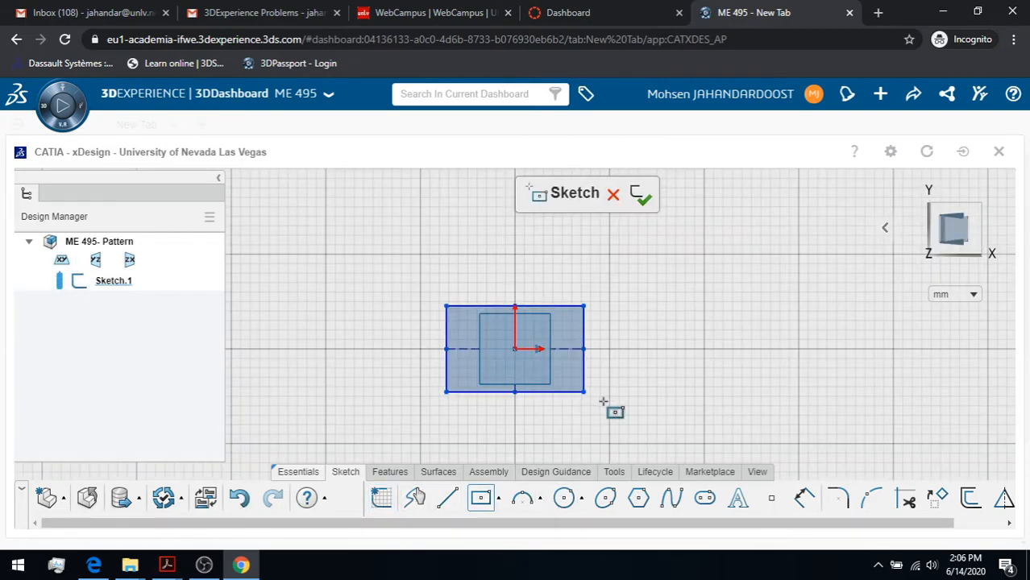
{"action": "left_click", "coordinate": [697, 454]}
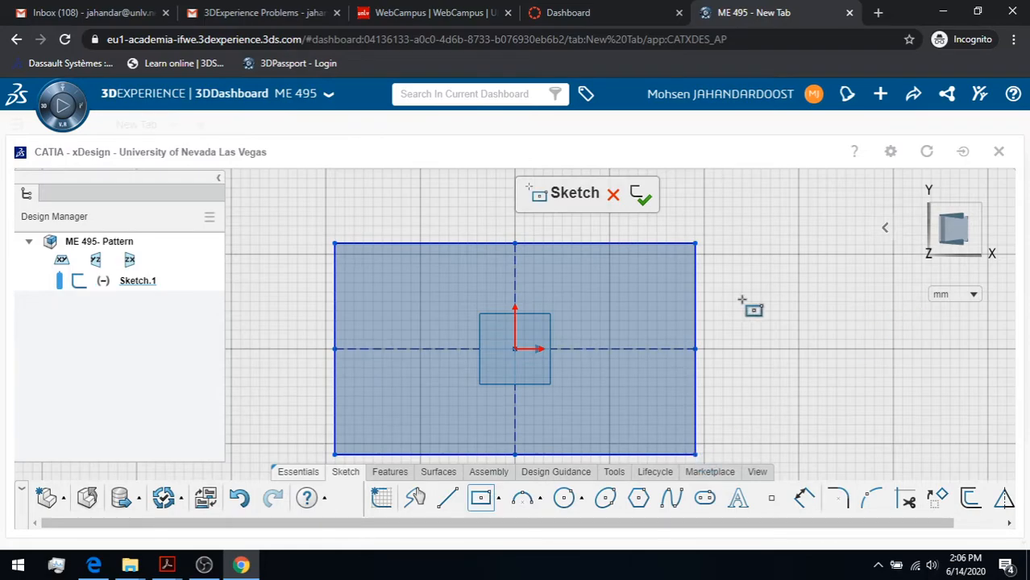
{"action": "key", "text": "Escape"}
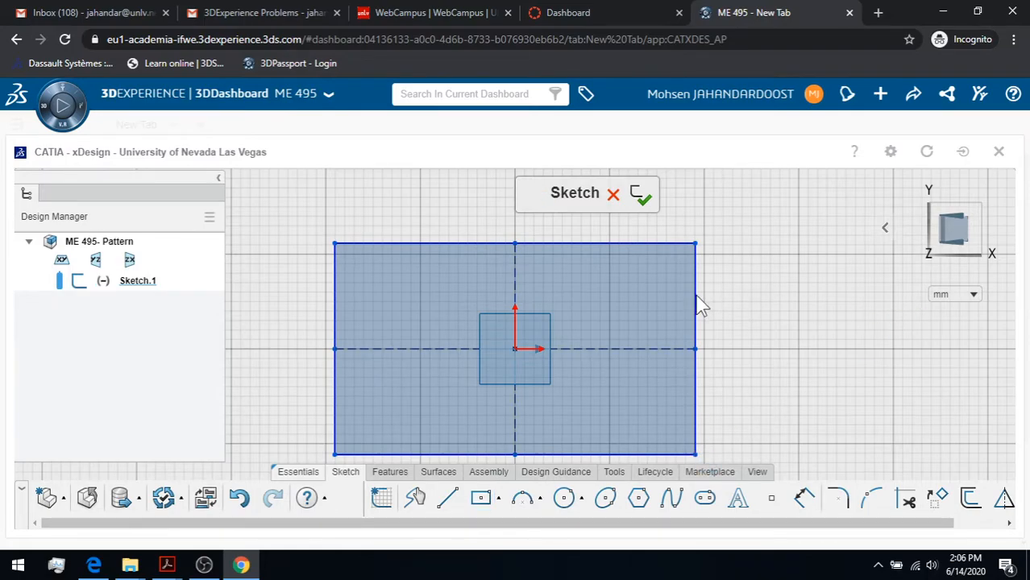
Step: Dimension the rectangle's height and width to 400 mm each
{"action": "left_click", "coordinate": [695, 295]}
{"action": "left_click", "coordinate": [795, 242]}
{"action": "type", "text": "400"}
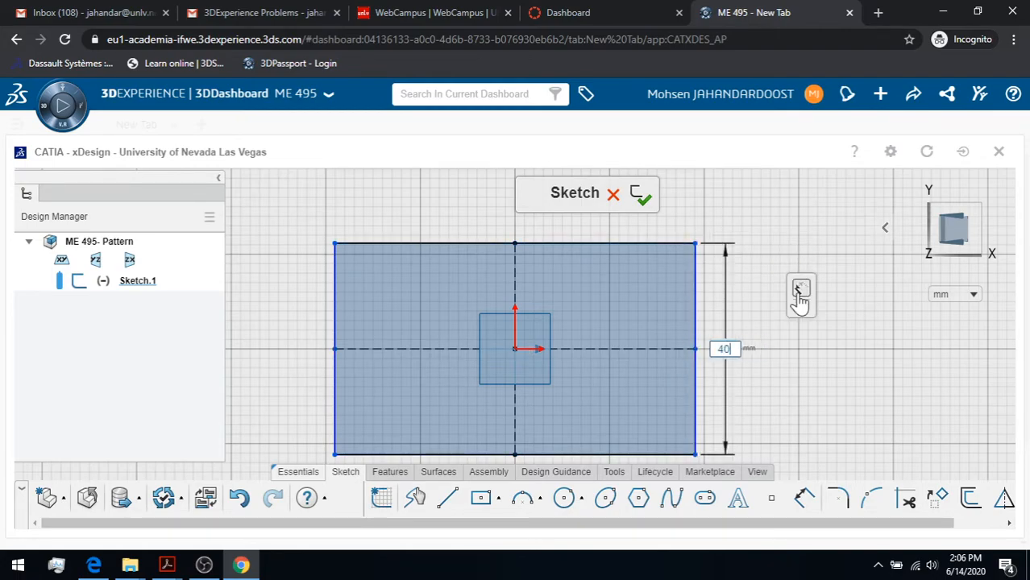
{"action": "key", "text": "Return"}
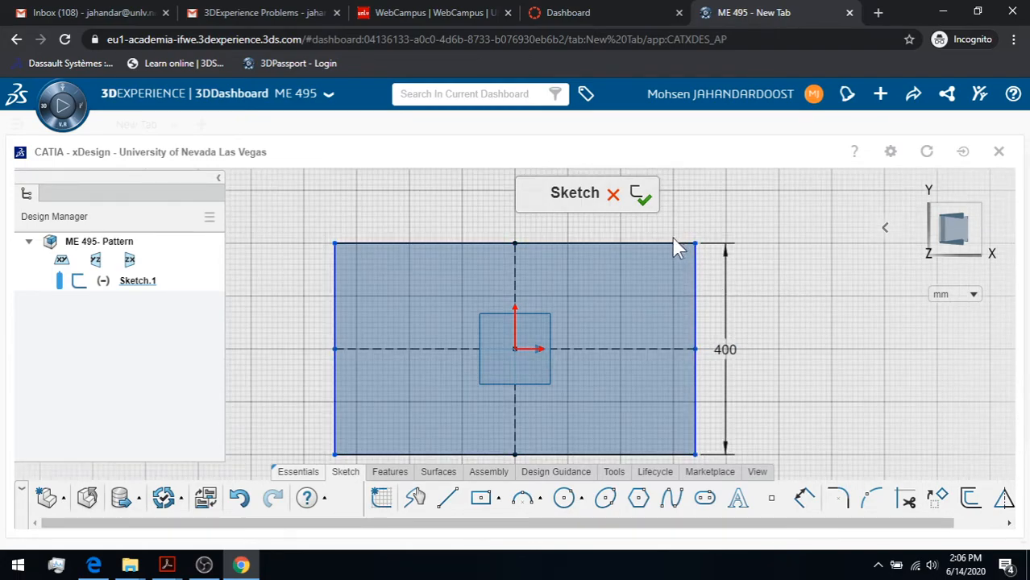
{"action": "left_click", "coordinate": [496, 243]}
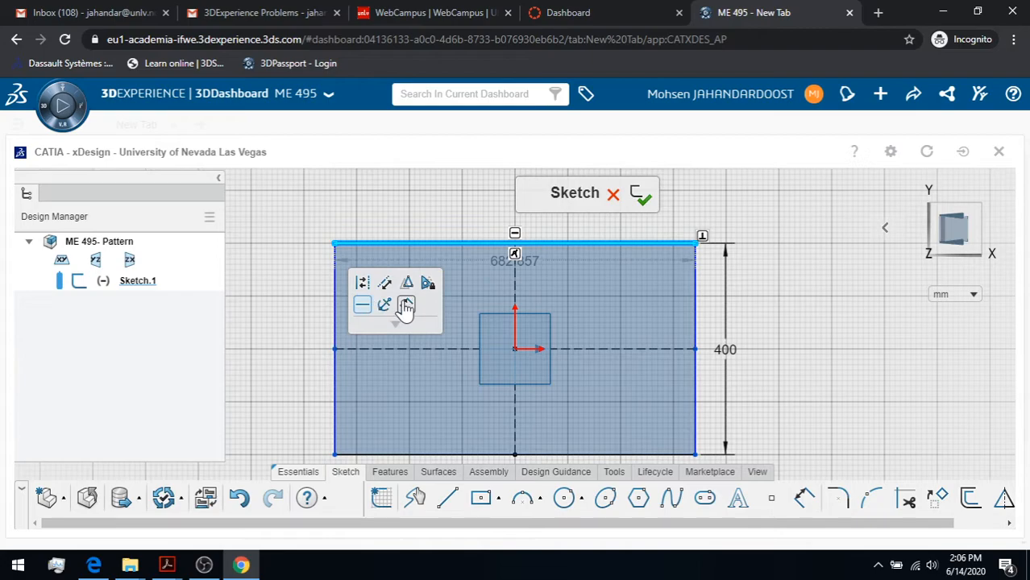
{"action": "left_click", "coordinate": [403, 306]}
{"action": "type", "text": "400"}
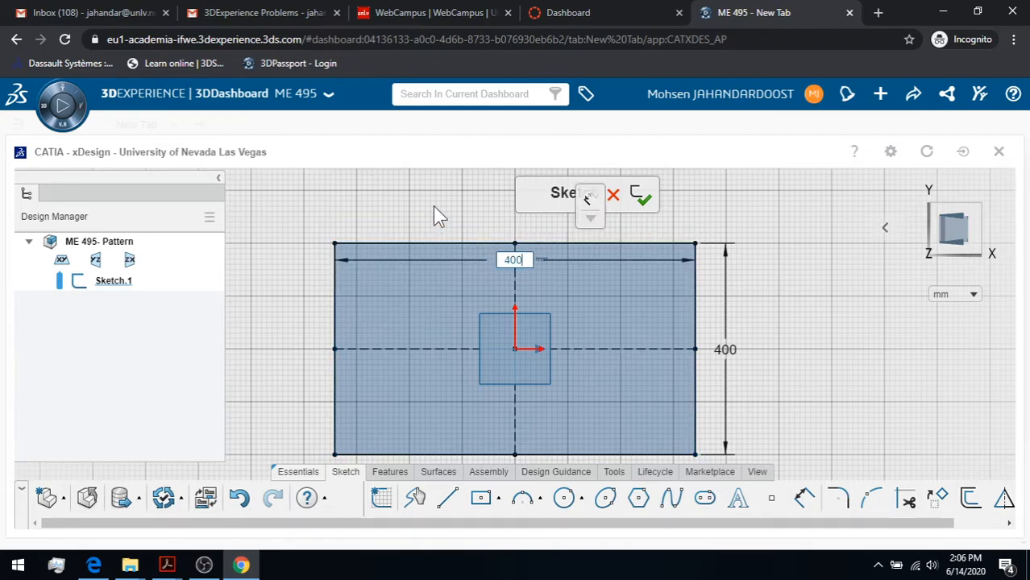
{"action": "key", "text": "Return"}
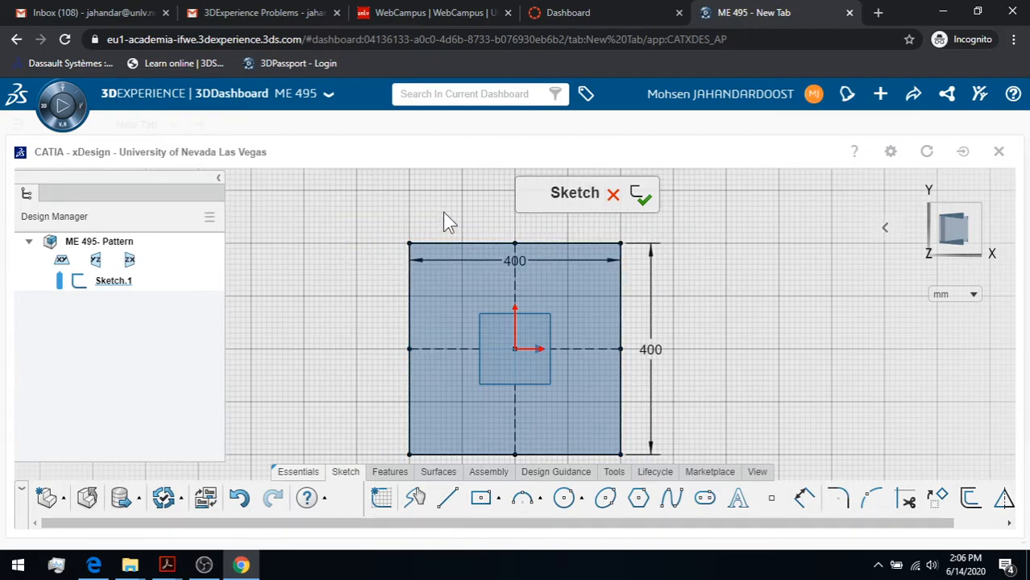
Step: Finish the square sketch and extrude its profile as a blind solid 100 mm deep
{"action": "left_click", "coordinate": [643, 198]}
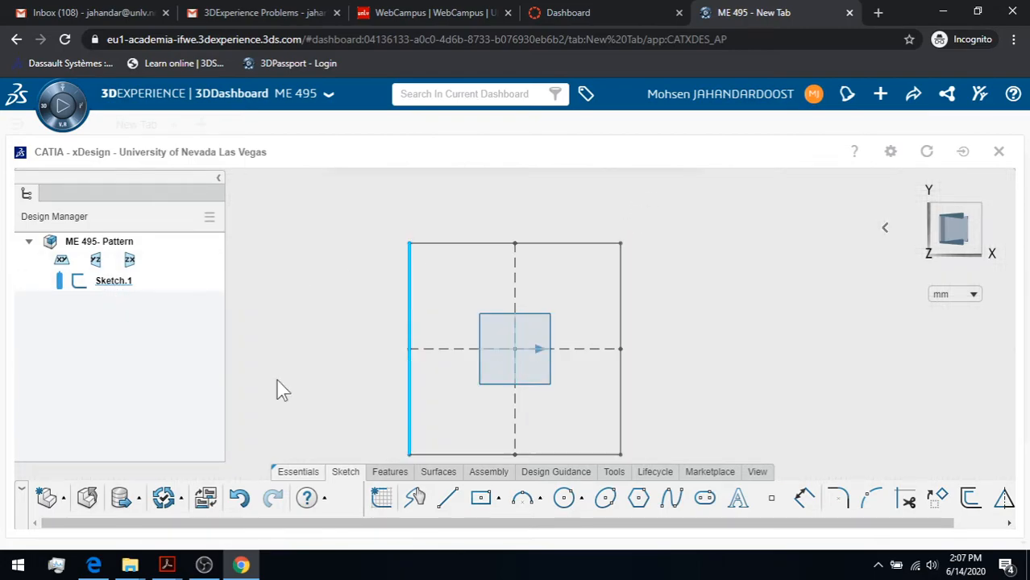
{"action": "left_click", "coordinate": [391, 475]}
{"action": "left_click", "coordinate": [423, 498]}
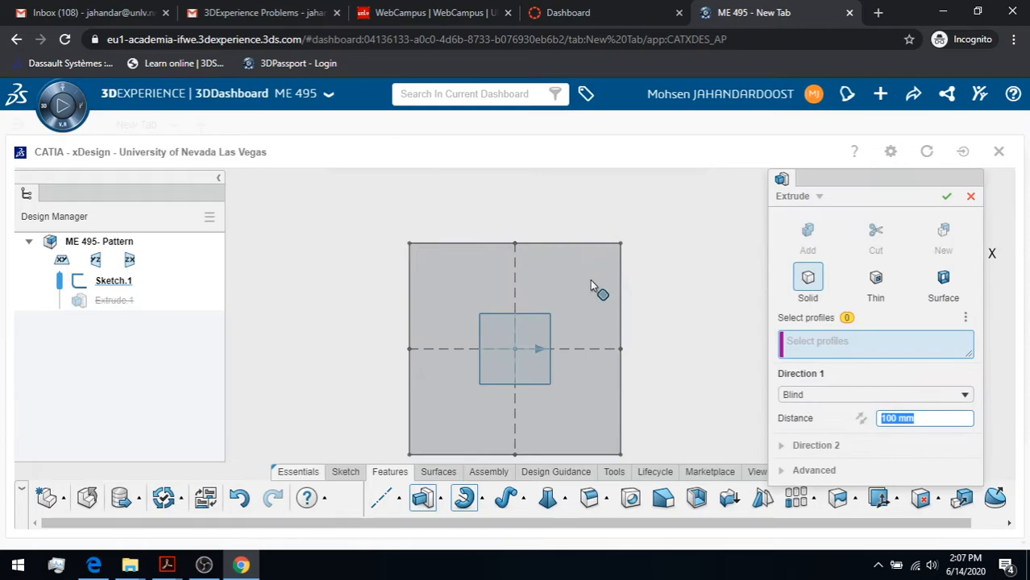
{"action": "left_click", "coordinate": [582, 308]}
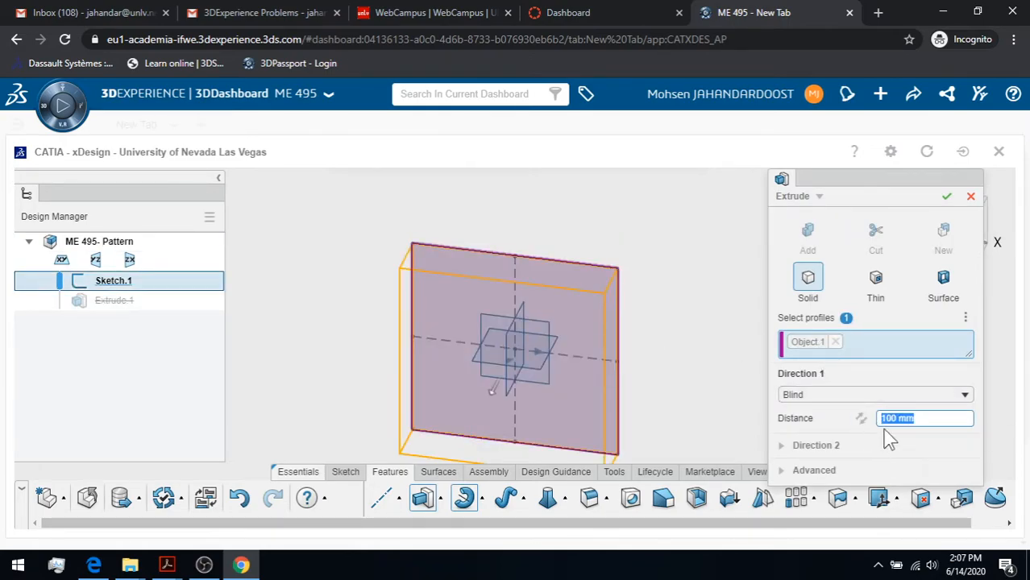
{"action": "left_click", "coordinate": [947, 196]}
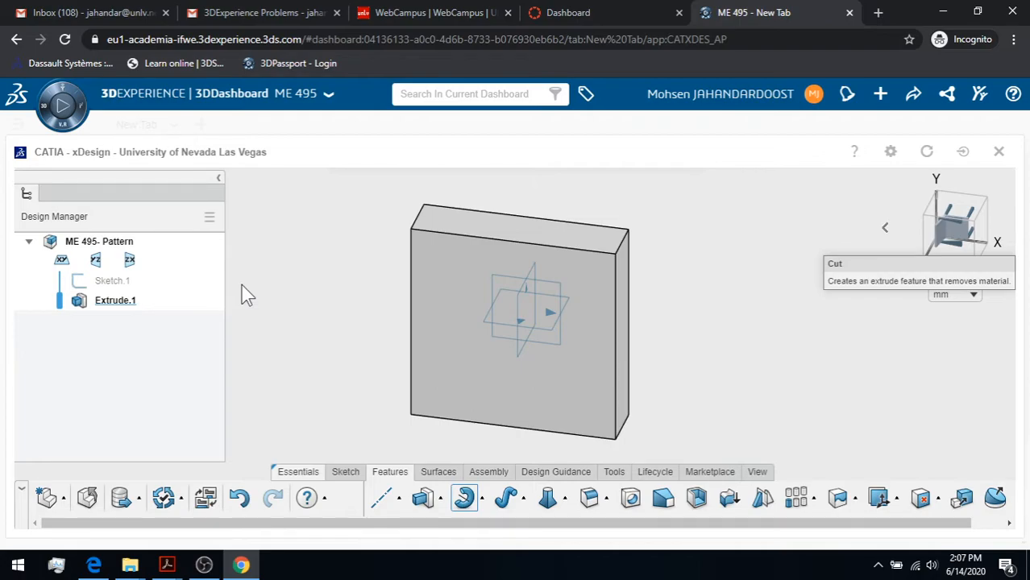
Step: Sketch a circle on the block's front face, up and to the left of the origin, about 101 mm from it horizontally
{"action": "left_click", "coordinate": [463, 356]}
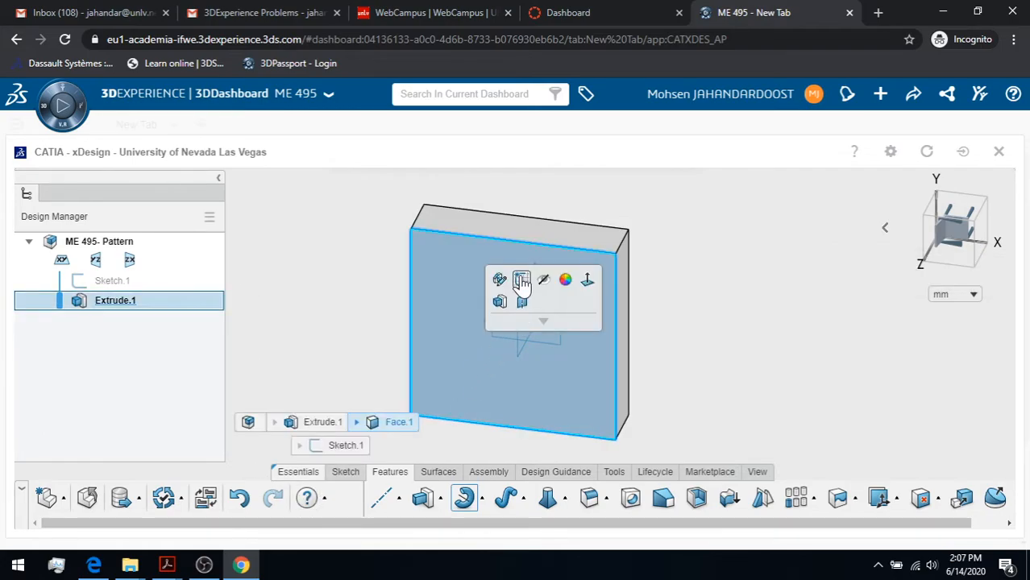
{"action": "left_click", "coordinate": [524, 278]}
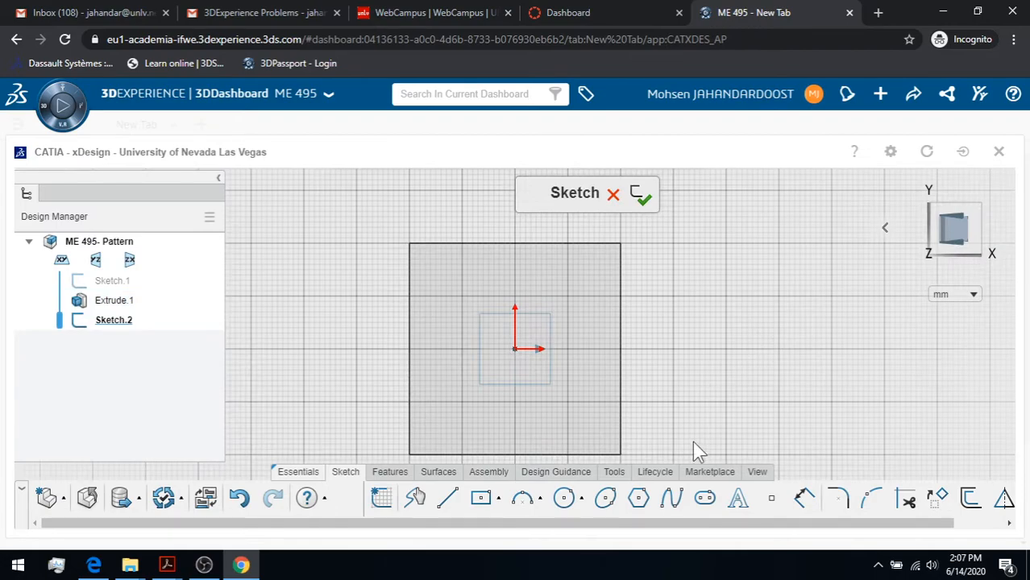
{"action": "left_click", "coordinate": [565, 499]}
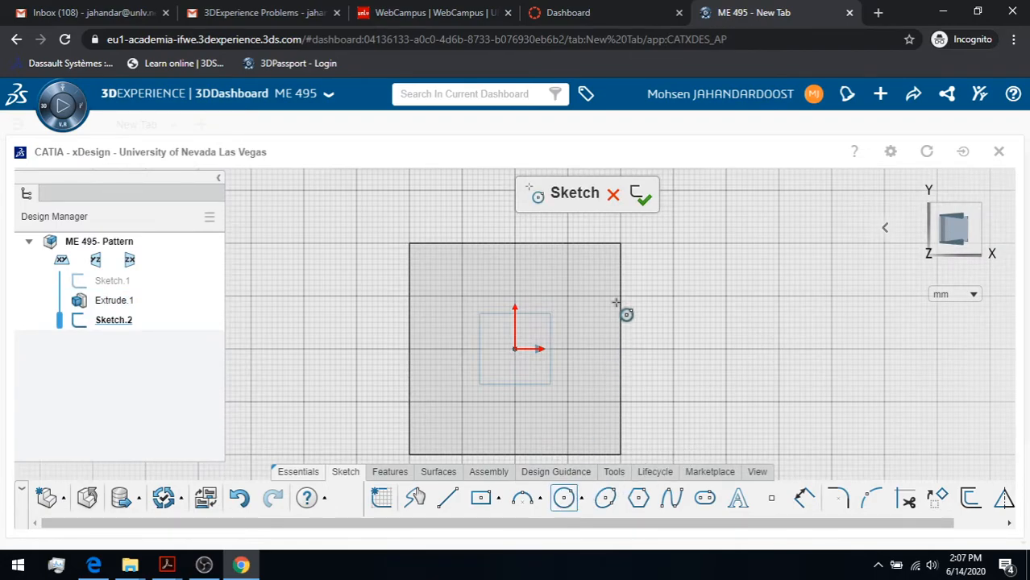
{"action": "left_click", "coordinate": [461, 296]}
{"action": "left_click", "coordinate": [470, 313]}
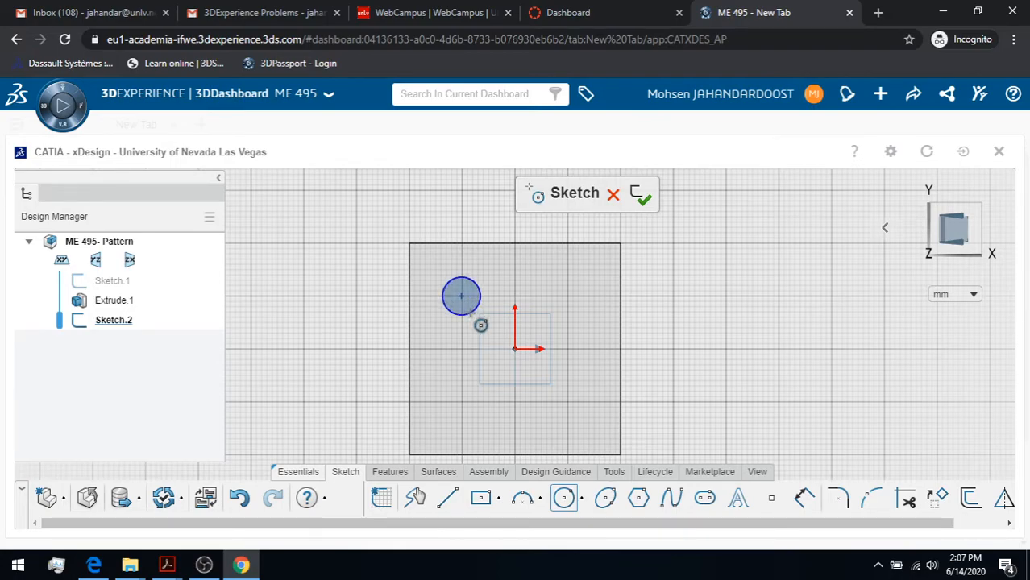
{"action": "key", "text": "Escape"}
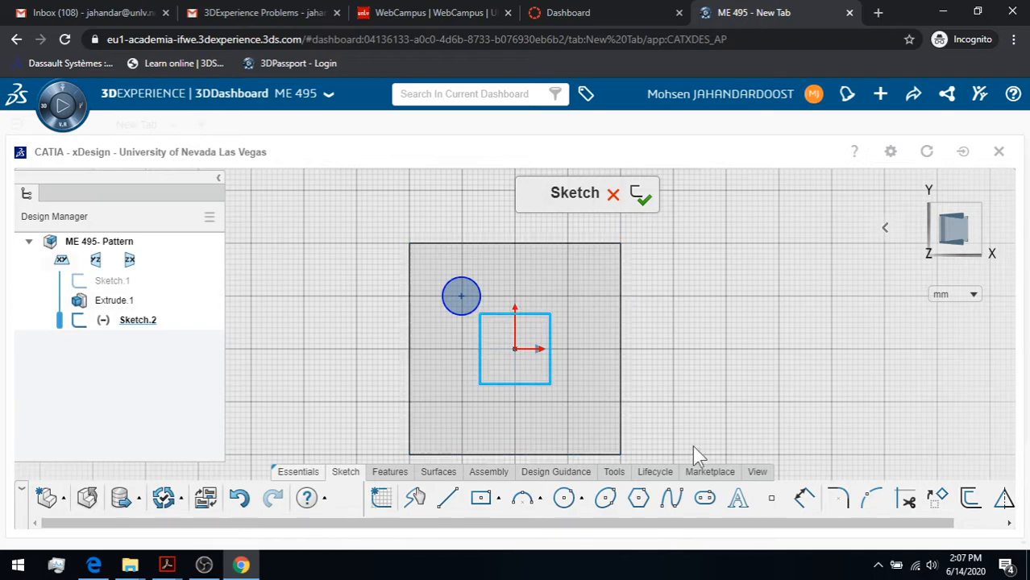
Step: Dimension the circle's diameter to 50 mm
{"action": "left_click", "coordinate": [804, 498]}
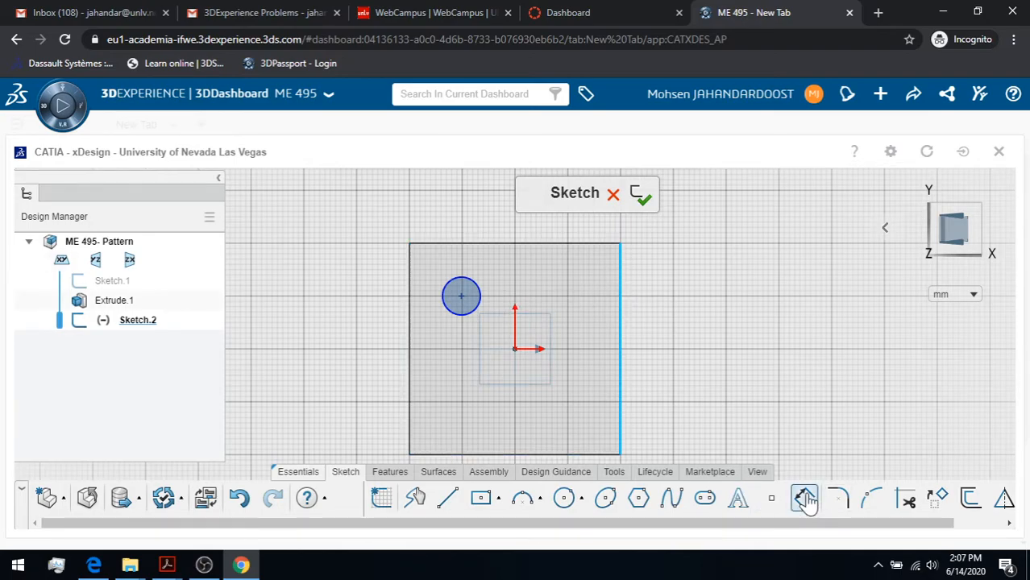
{"action": "left_click", "coordinate": [479, 290]}
{"action": "left_click", "coordinate": [508, 270]}
{"action": "type", "text": "50"}
{"action": "key", "text": "Return"}
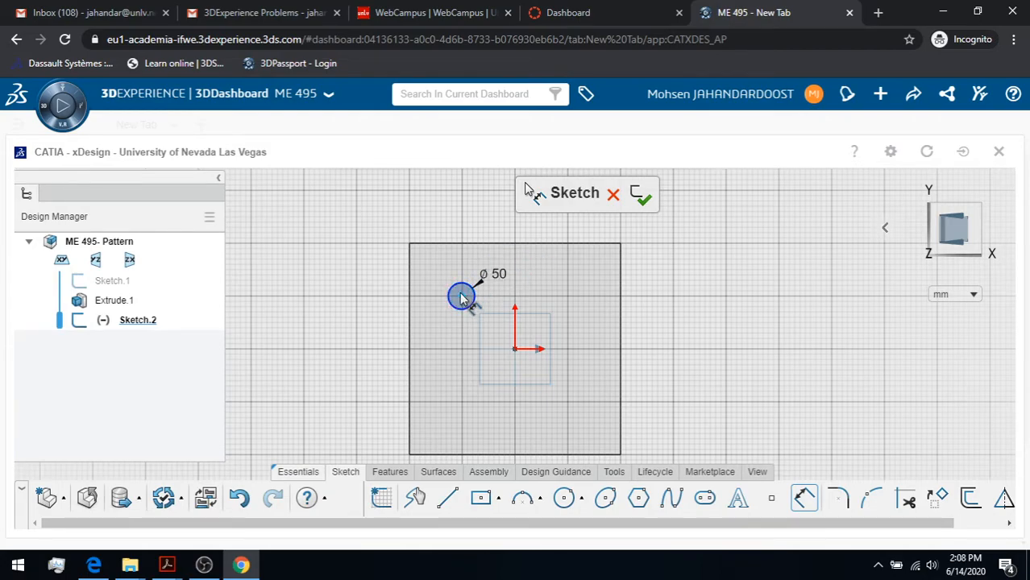
Step: Dimension the circle from the origin, 100 mm horizontally to its center and 100 mm vertically to its upper edge
{"action": "left_click", "coordinate": [516, 344]}
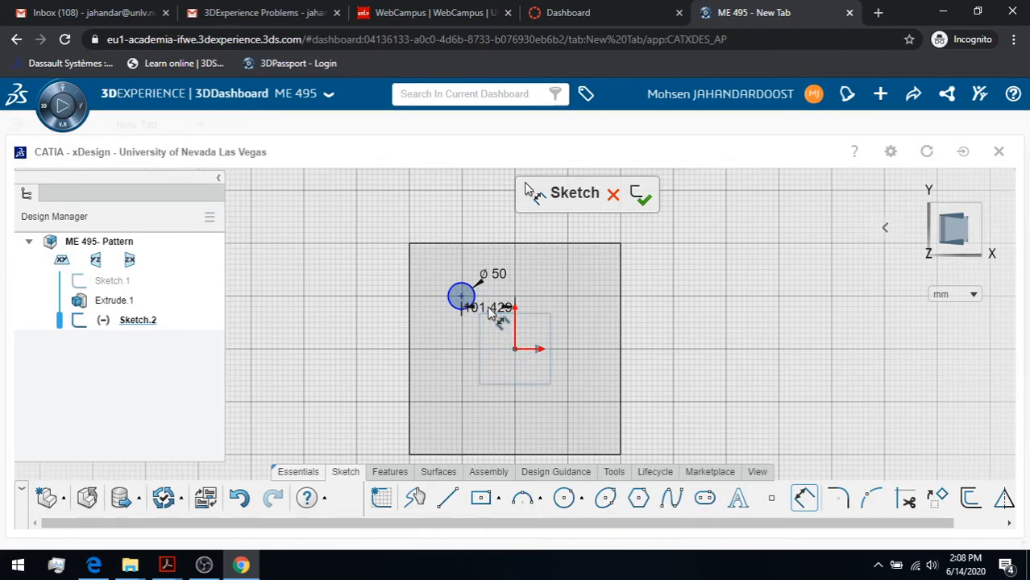
{"action": "left_click", "coordinate": [494, 323]}
{"action": "type", "text": "100"}
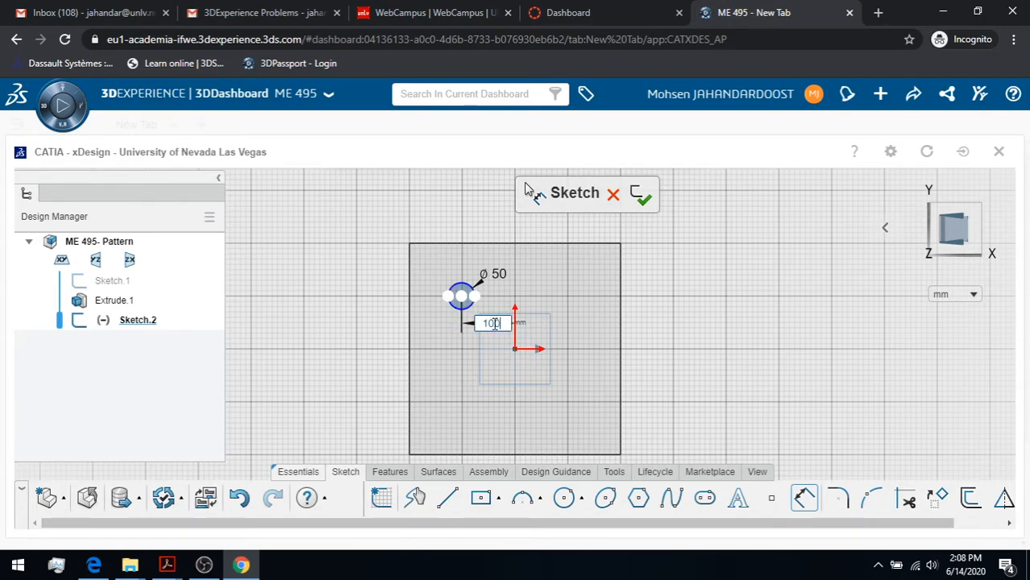
{"action": "key", "text": "Return"}
{"action": "left_click", "coordinate": [472, 304]}
{"action": "left_click", "coordinate": [531, 353]}
{"action": "left_click", "coordinate": [446, 332]}
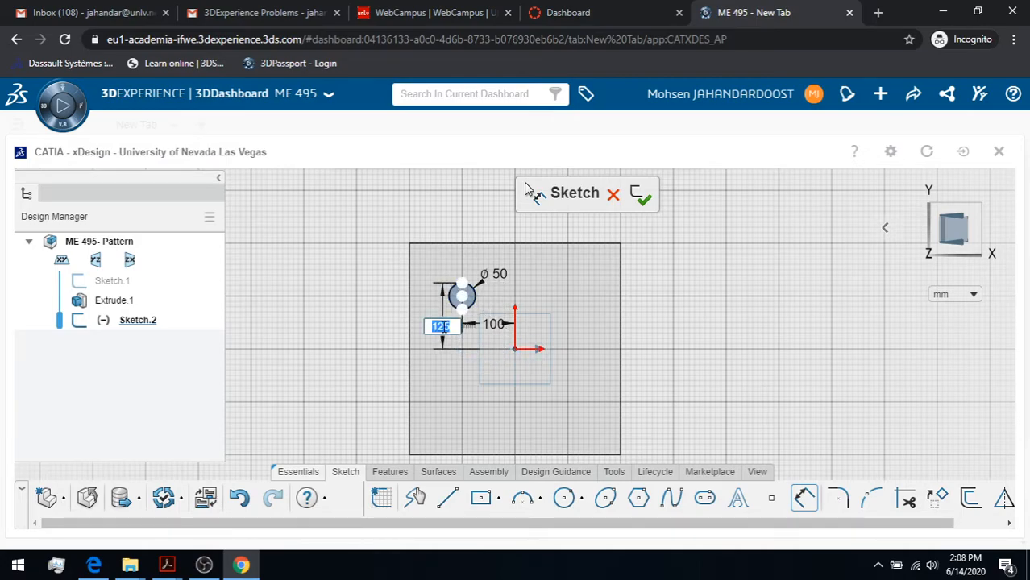
{"action": "key", "text": "Return"}
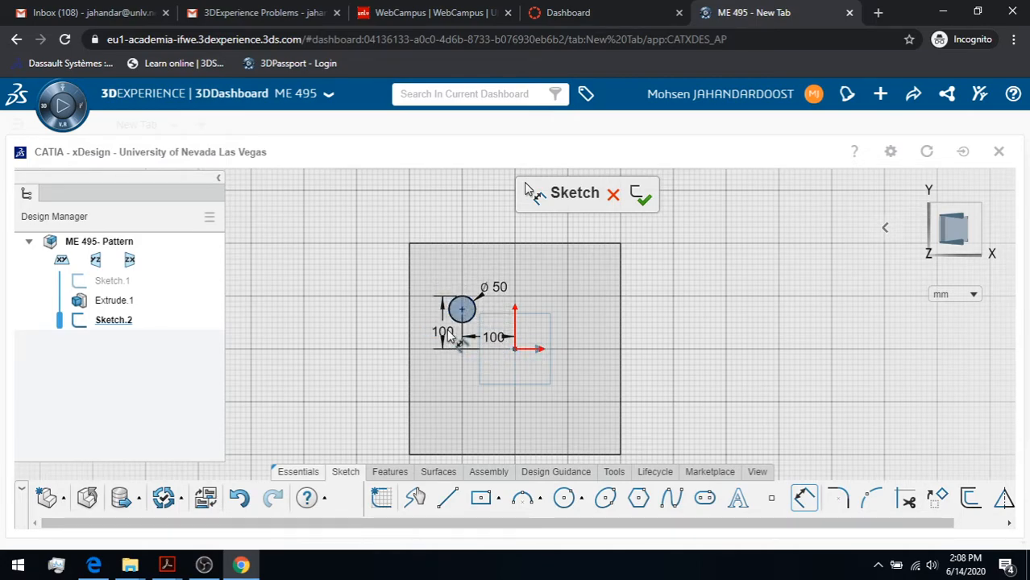
Step: Finish the circle sketch and cut it 100 mm blind through the block as a hole
{"action": "left_click", "coordinate": [643, 196]}
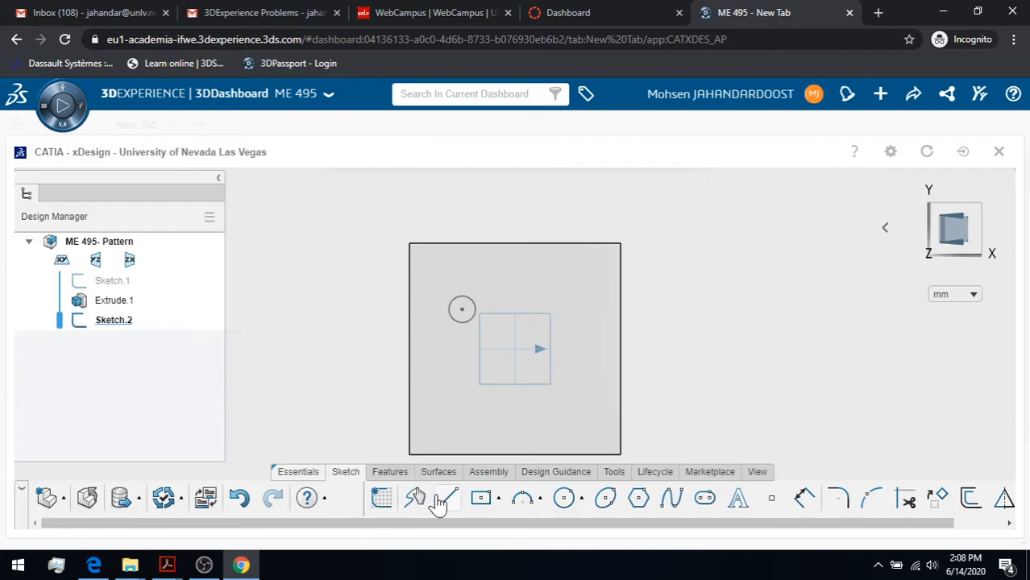
{"action": "left_click", "coordinate": [390, 472]}
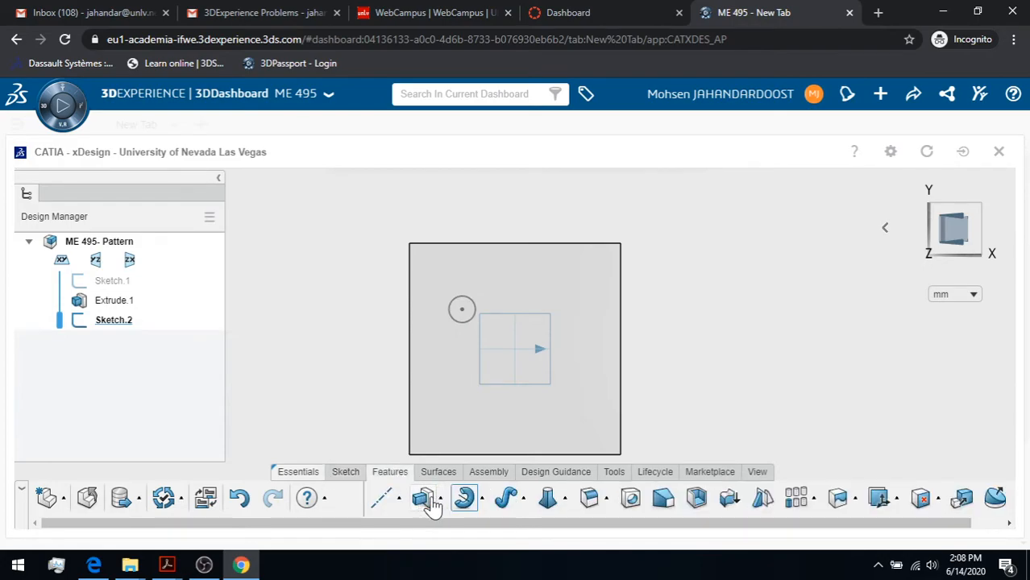
{"action": "left_click", "coordinate": [441, 499]}
{"action": "left_click", "coordinate": [458, 463]}
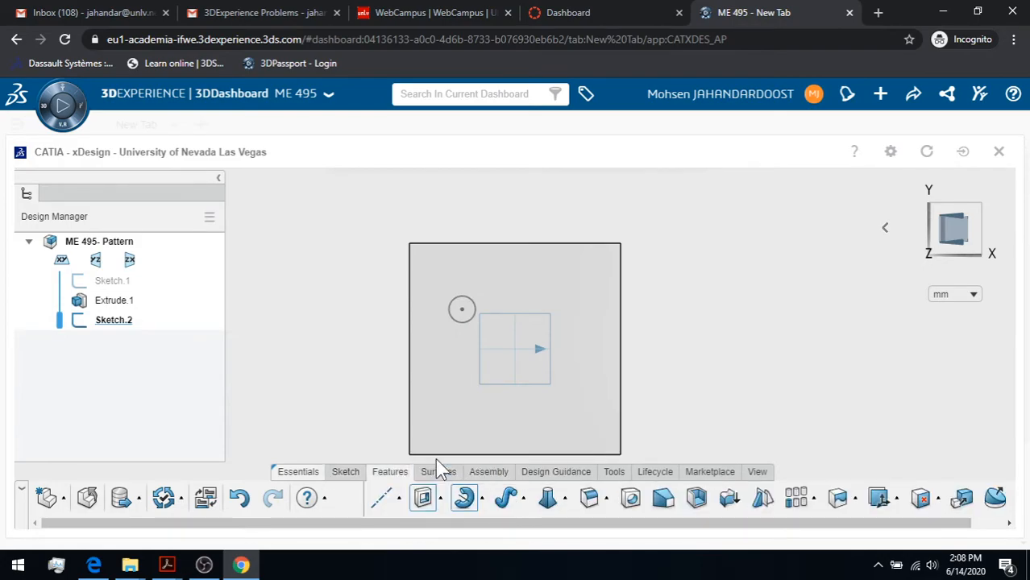
{"action": "left_click", "coordinate": [464, 324]}
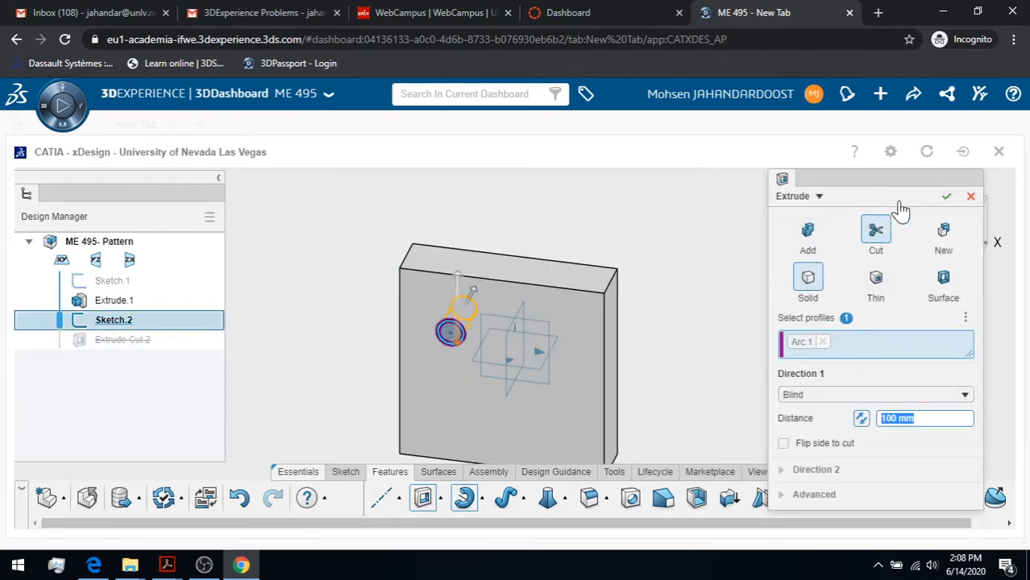
{"action": "left_click", "coordinate": [946, 197]}
Step: Set up a linear array pattern of the hole cut, with the front face's upper edge as the first direction
{"action": "middle_click_drag", "start_coordinate": [656, 371], "coordinate": [687, 335]}
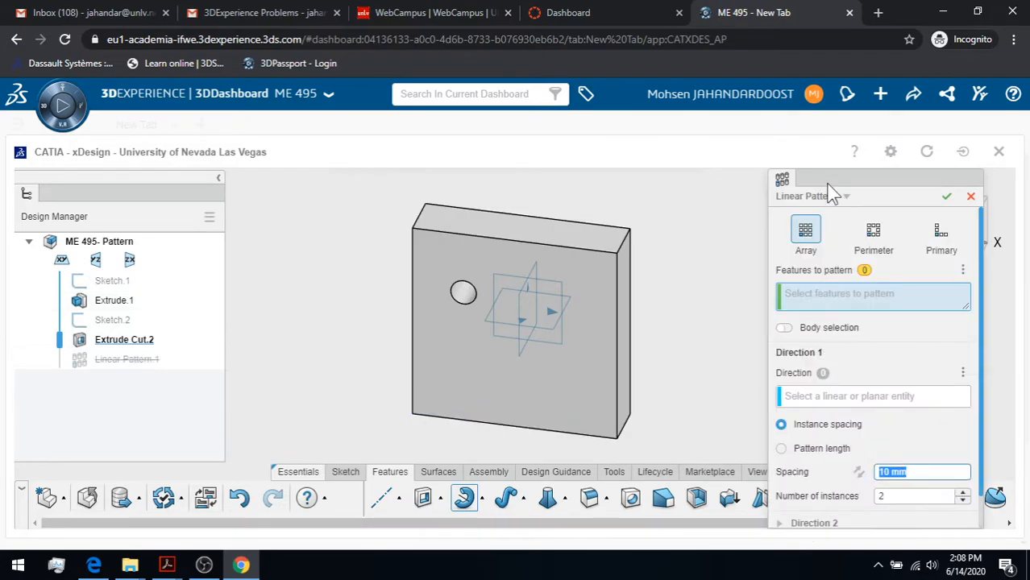
{"action": "left_click_drag", "start_coordinate": [853, 183], "coordinate": [877, 184]}
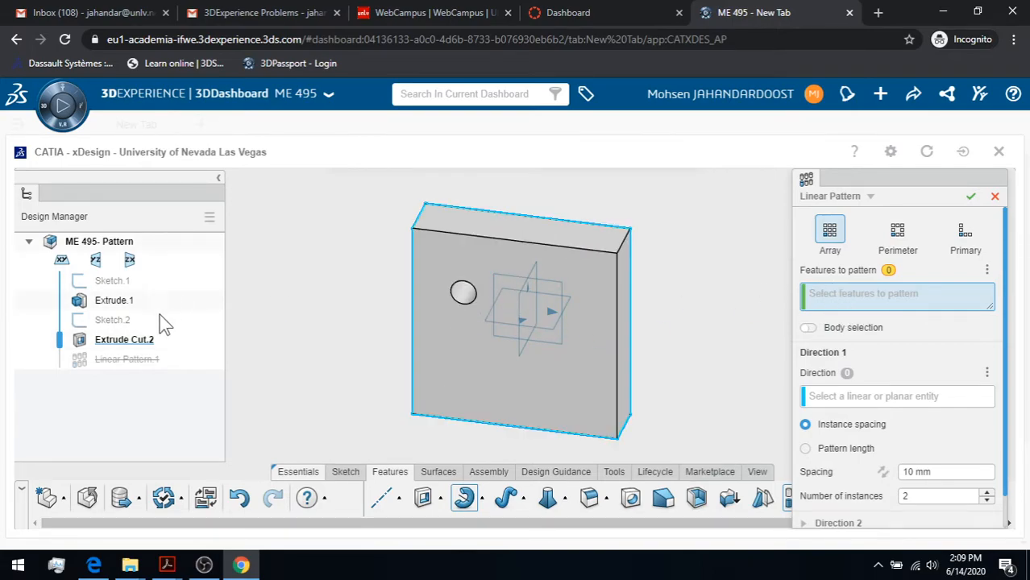
{"action": "left_click", "coordinate": [122, 342]}
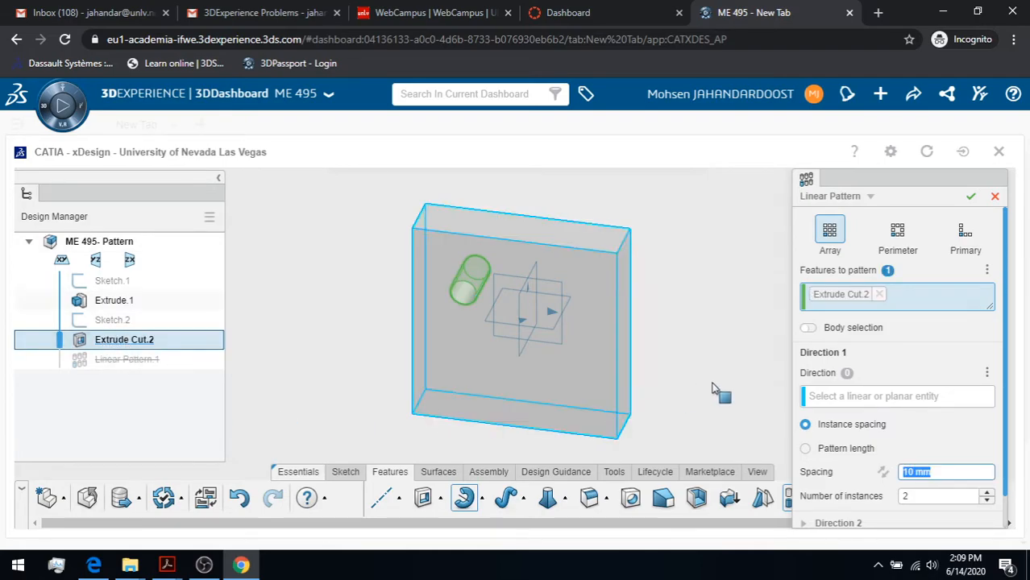
{"action": "left_click", "coordinate": [830, 396]}
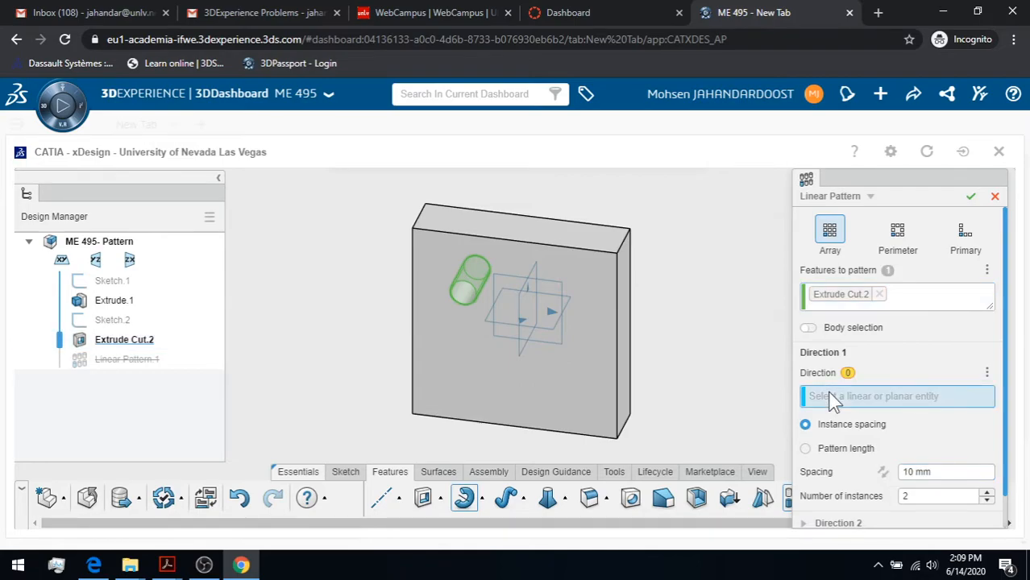
{"action": "left_click", "coordinate": [543, 247]}
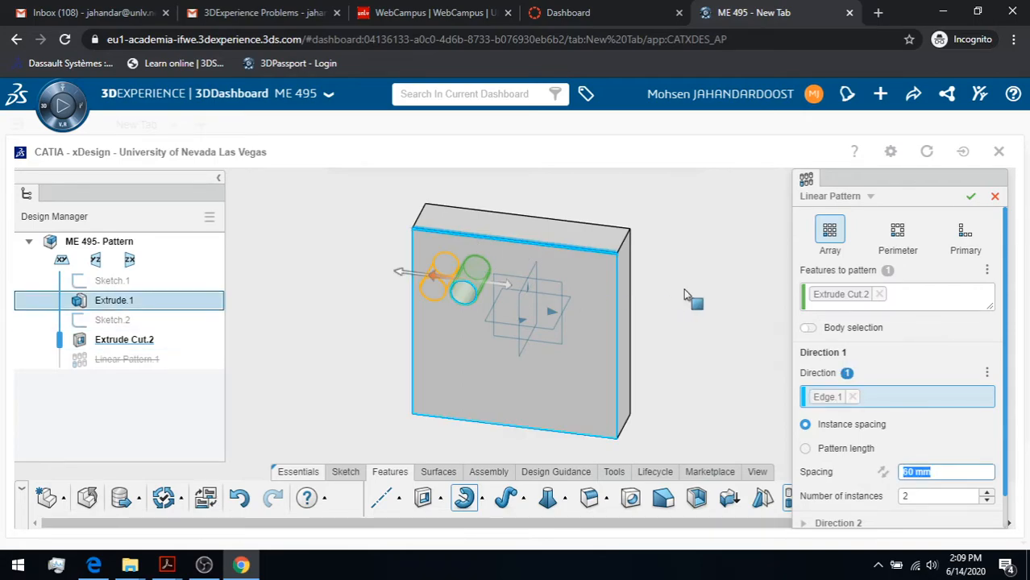
Step: Give the first pattern direction 3 instances, reverse it to run across the block, and set the spacing to 100 mm
{"action": "scroll", "coordinate": [1011, 282], "scroll_direction": "down", "scroll_amount": 1}
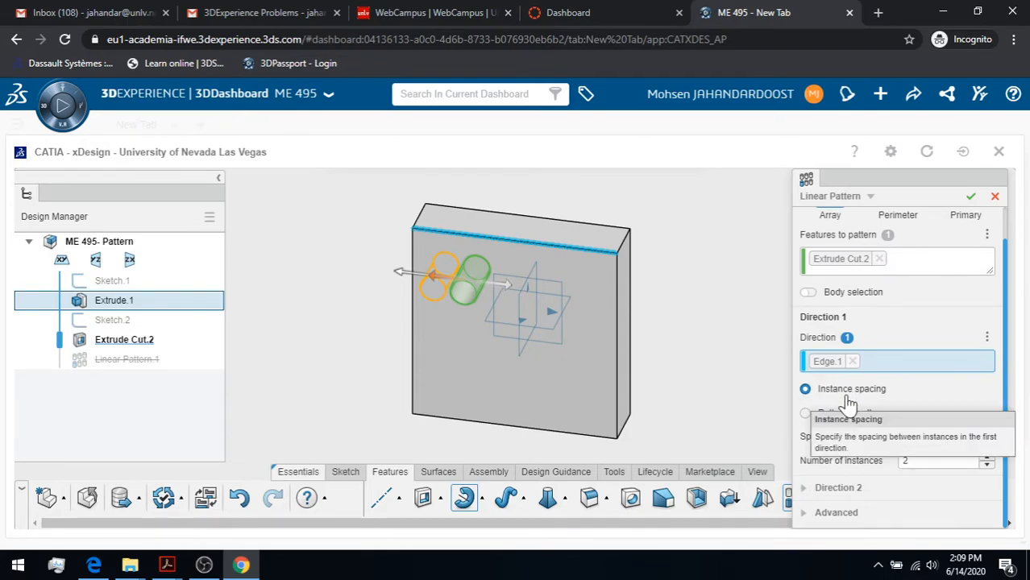
{"action": "left_click", "coordinate": [986, 457]}
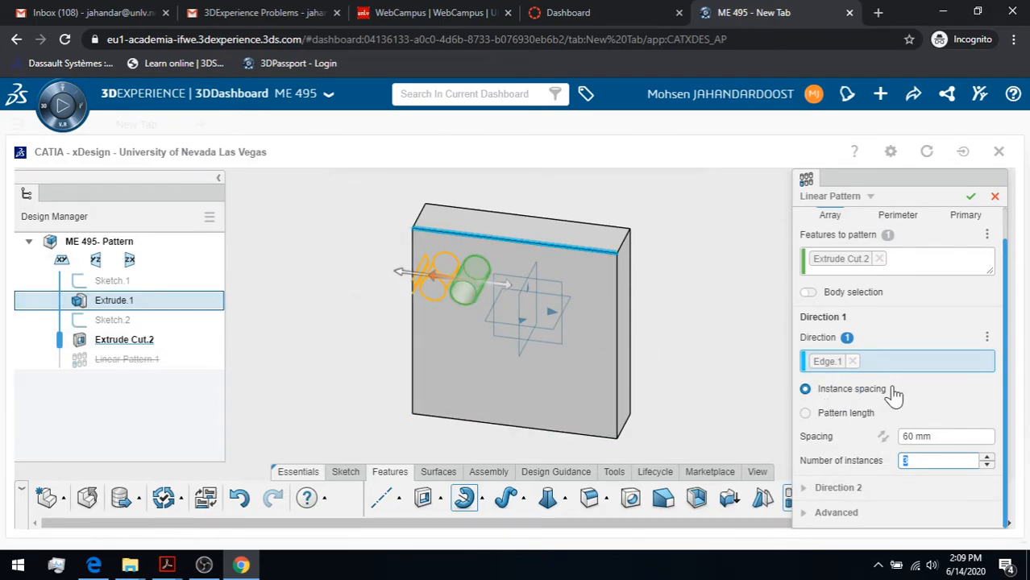
{"action": "left_click", "coordinate": [885, 441]}
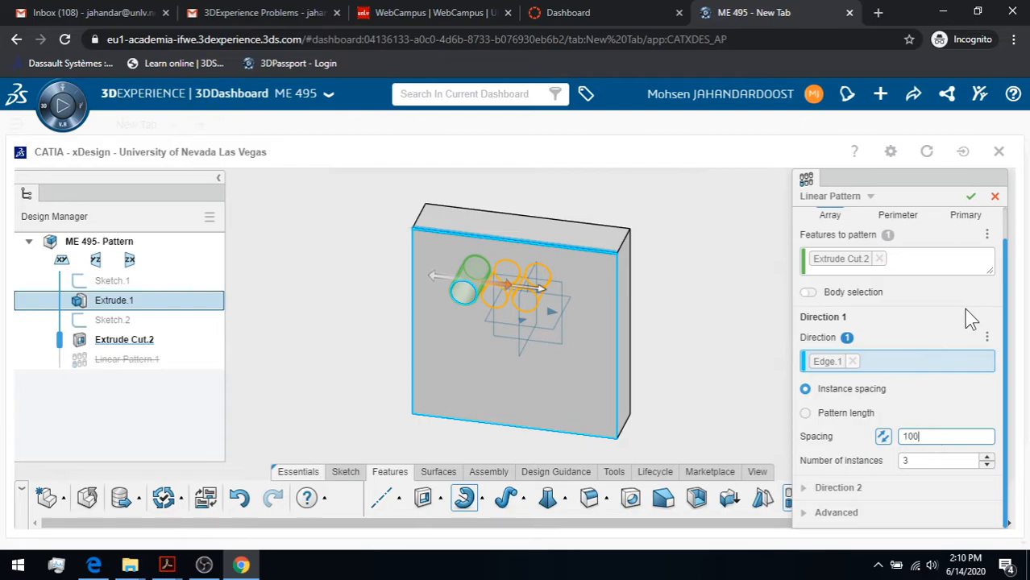
{"action": "key", "text": "Return"}
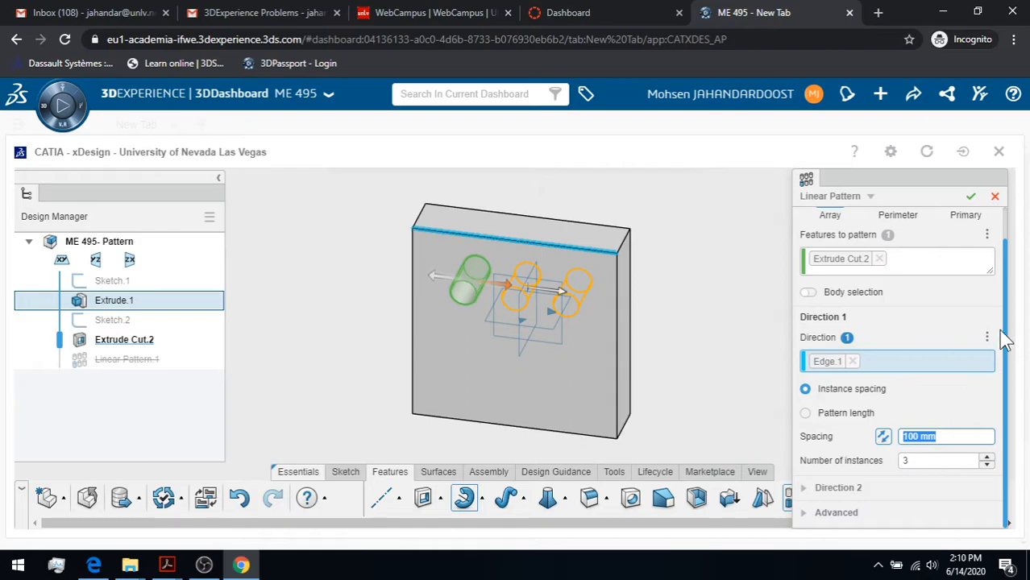
Step: Try a 300 mm pattern length for the first direction, and return to instance spacing of 100 mm
{"action": "left_click", "coordinate": [806, 414]}
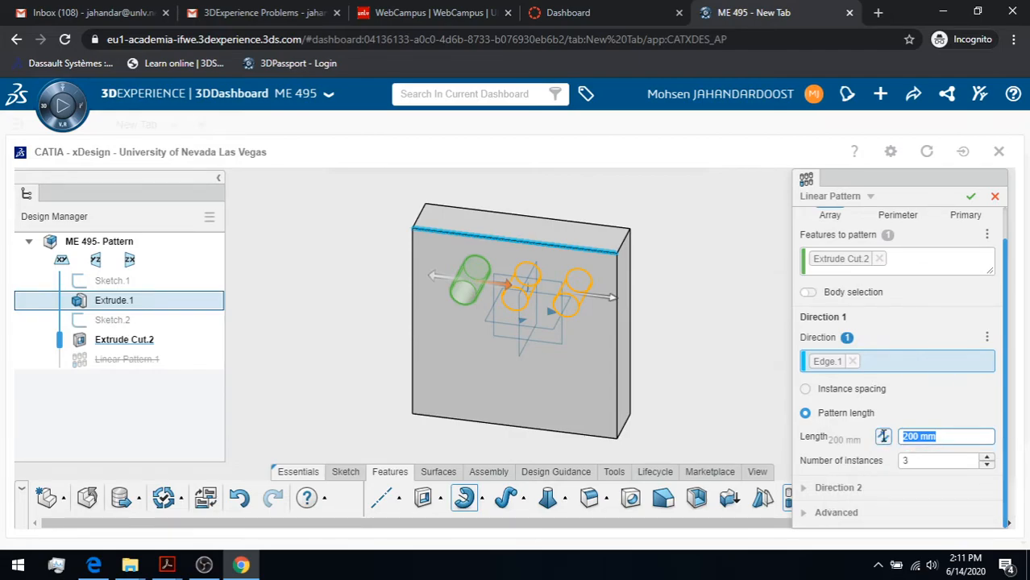
{"action": "type", "text": "300"}
{"action": "key", "text": "Return"}
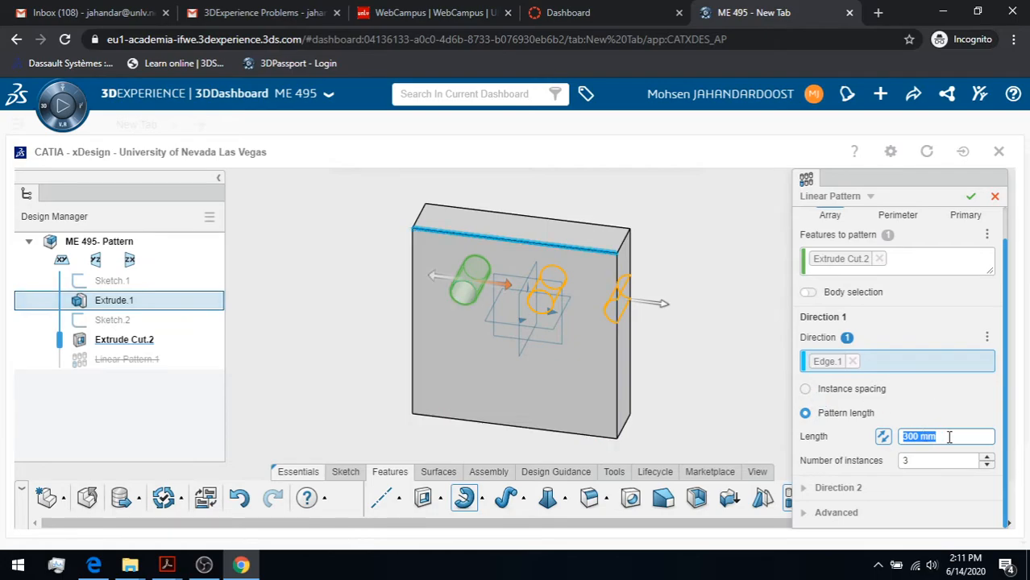
{"action": "left_click", "coordinate": [806, 389]}
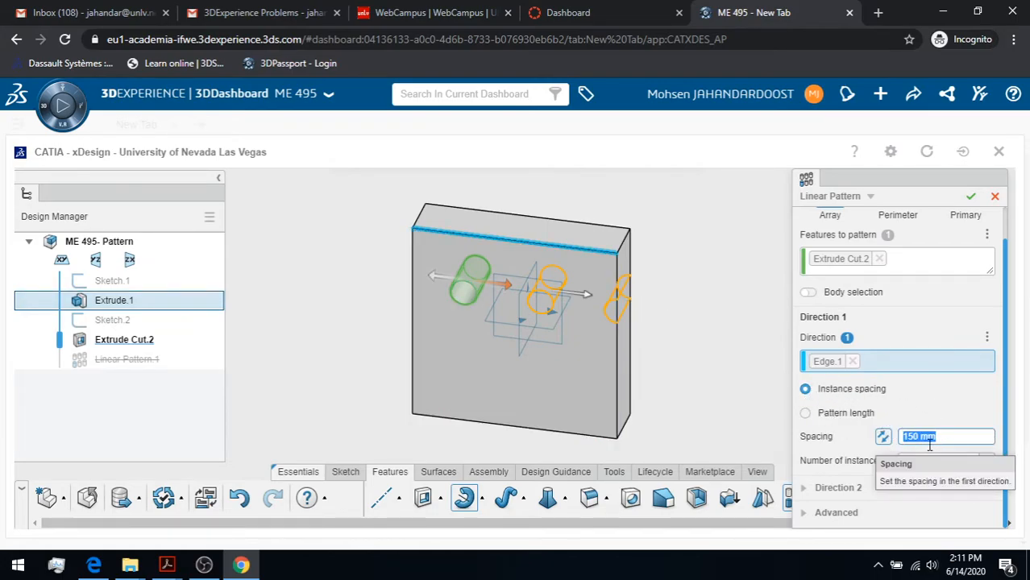
{"action": "type", "text": "1"}
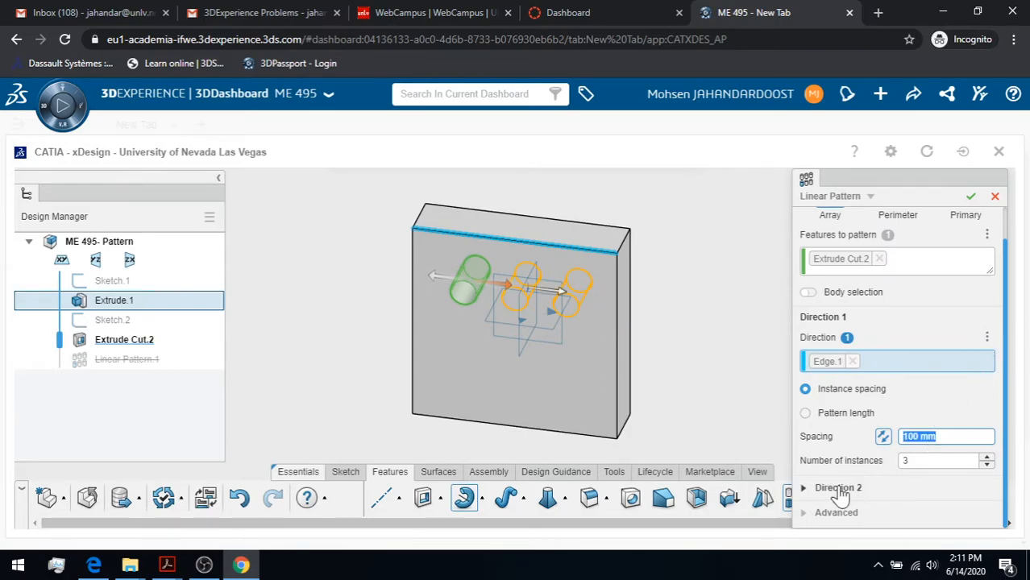
Step: Use the front face's right vertical edge as the second pattern direction and reverse it to run down the block
{"action": "left_click", "coordinate": [814, 489]}
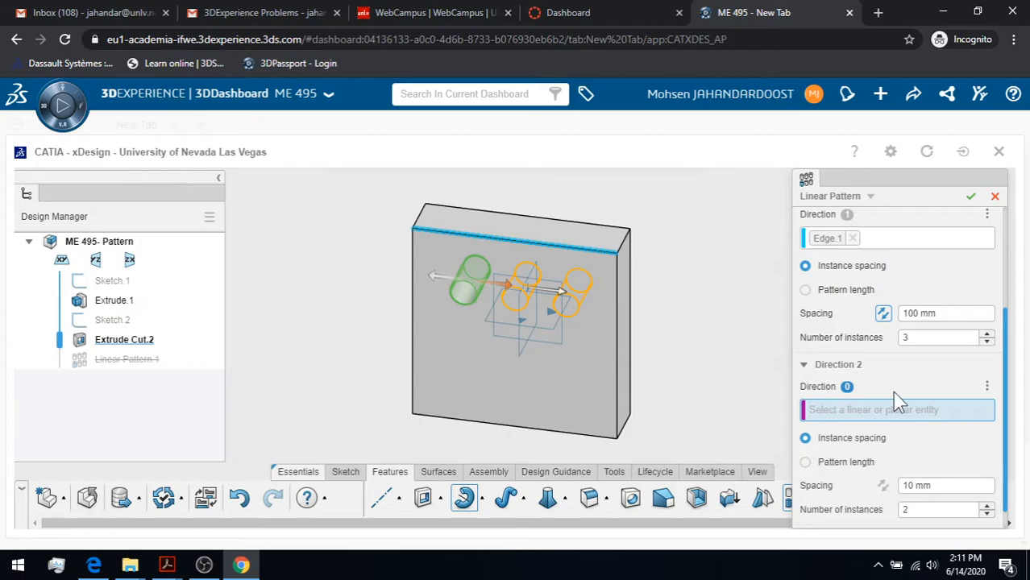
{"action": "left_click", "coordinate": [618, 343]}
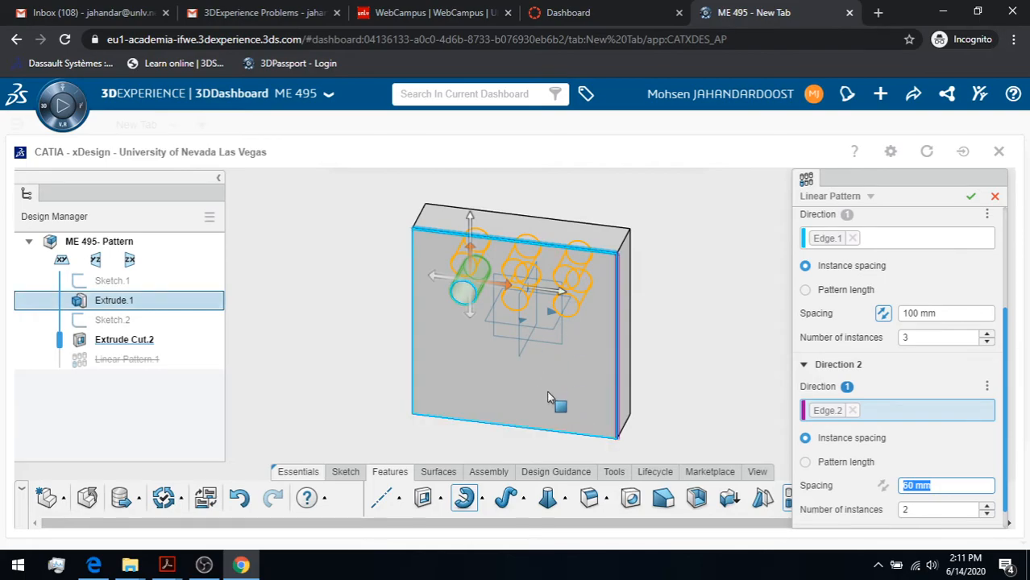
{"action": "left_click", "coordinate": [887, 492]}
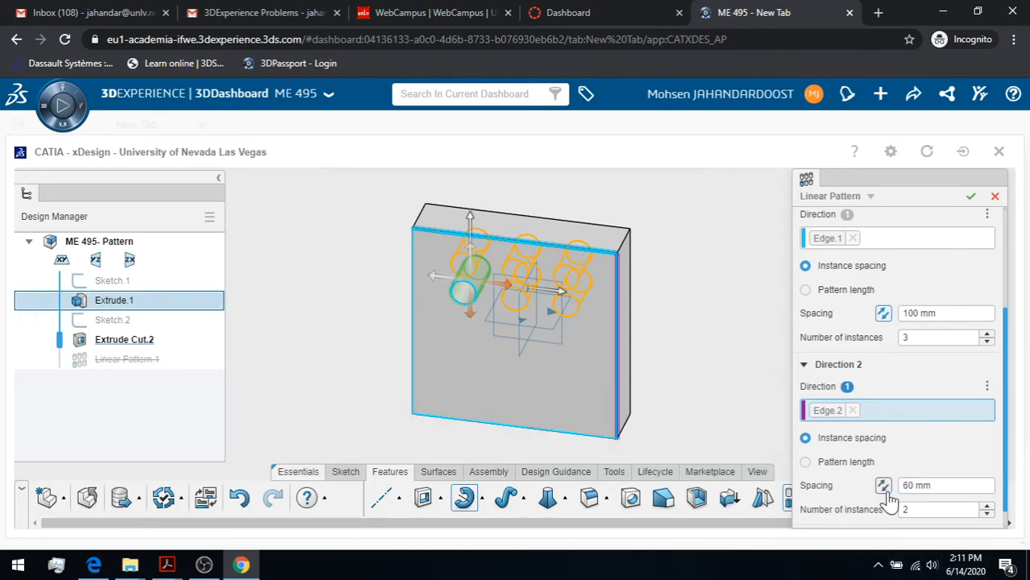
Step: Set the second pattern direction to 100 mm spacing with 3 instances
{"action": "left_click_drag", "start_coordinate": [927, 487], "coordinate": [901, 490]}
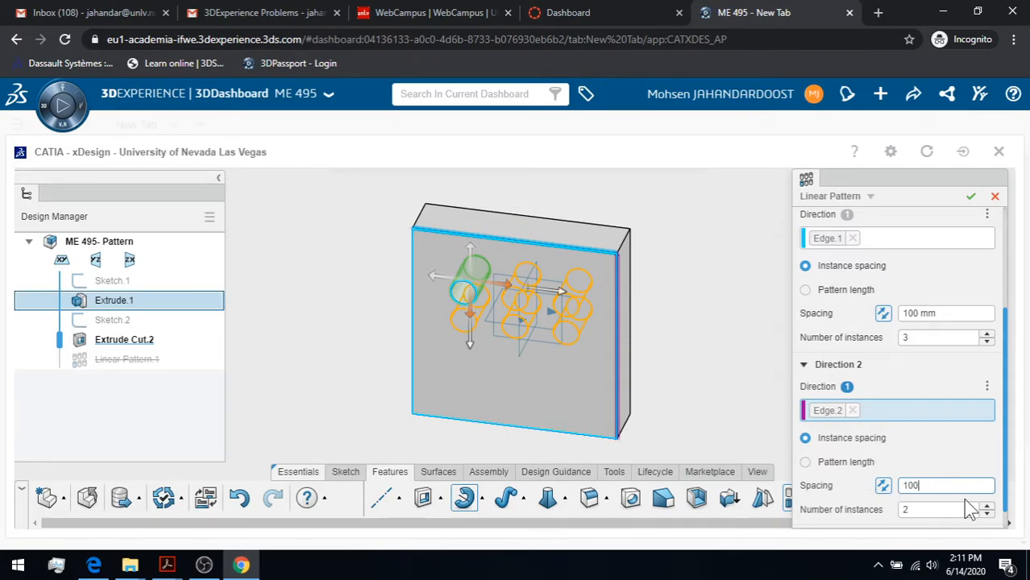
{"action": "key", "text": "Return"}
{"action": "left_click", "coordinate": [931, 511]}
{"action": "scroll", "coordinate": [855, 515], "scroll_direction": "down", "scroll_amount": 1}
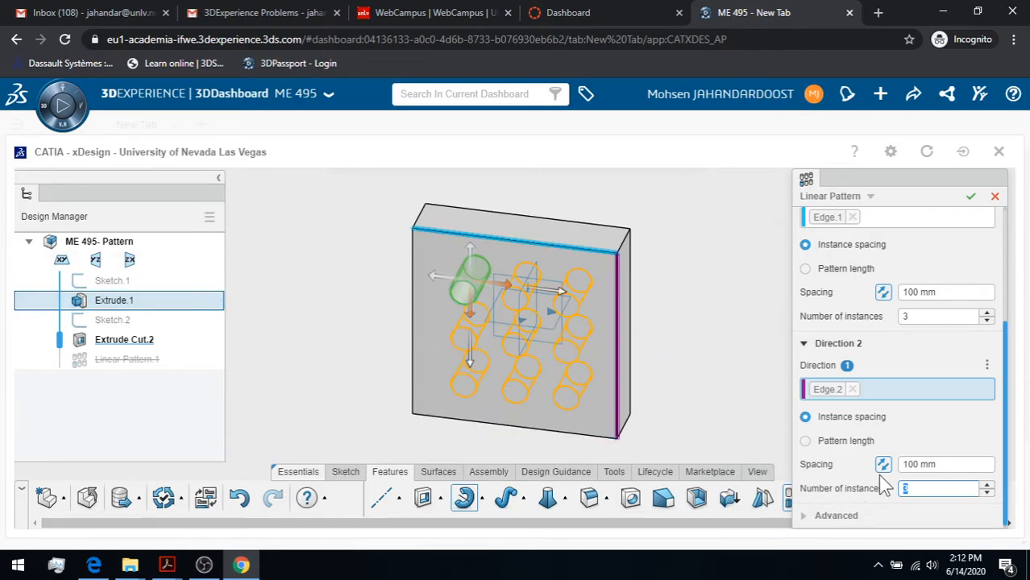
Step: Switch the advanced pattern type to Feature pattern, then try the Symmetry option and turn it off again
{"action": "left_click", "coordinate": [802, 517]}
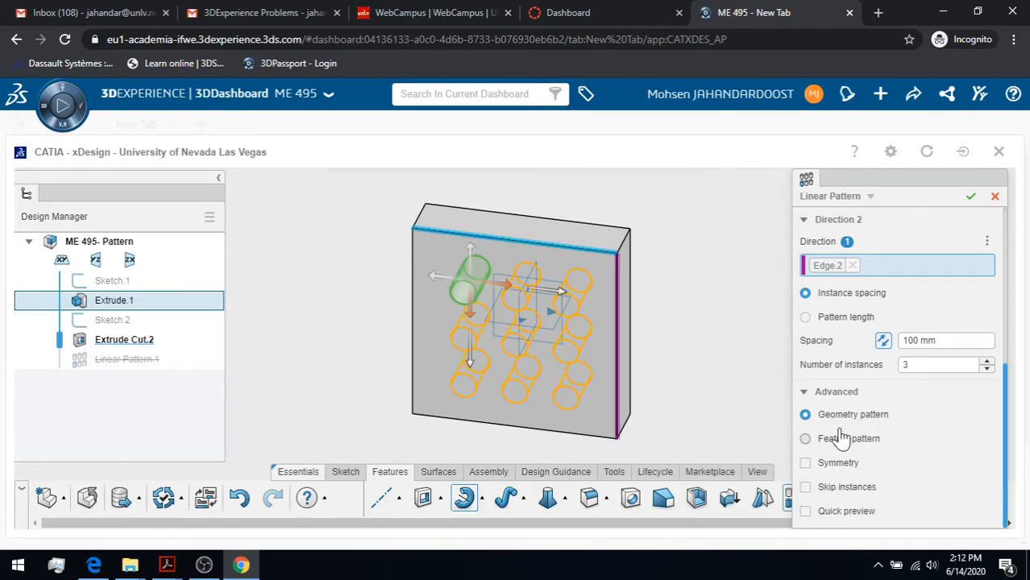
{"action": "left_click", "coordinate": [805, 440]}
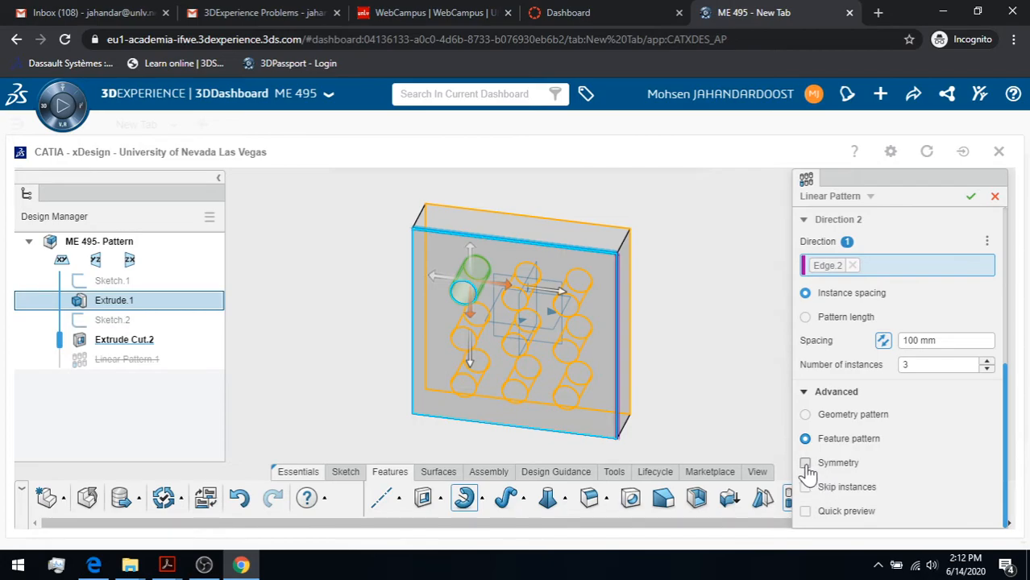
{"action": "left_click", "coordinate": [806, 465]}
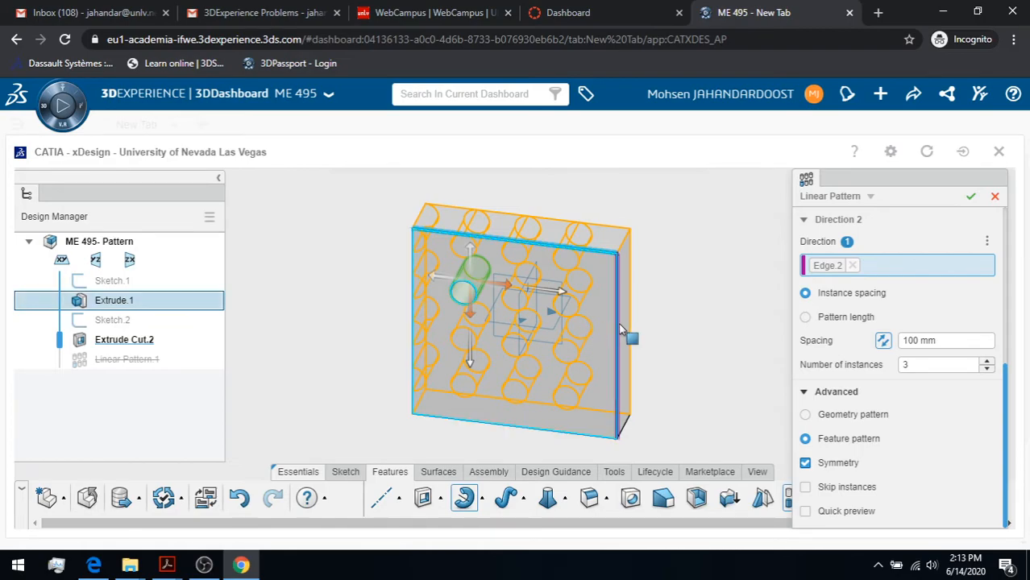
{"action": "left_click", "coordinate": [805, 465]}
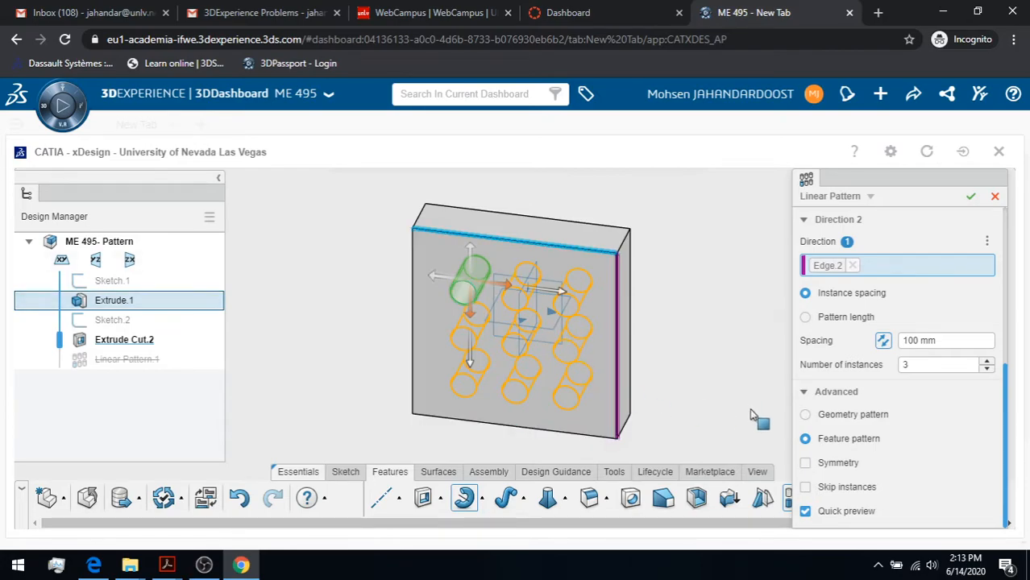
Step: Try skipping the centre and lower-middle hole instances, then restore both and turn Skip instances off
{"action": "left_click", "coordinate": [806, 488]}
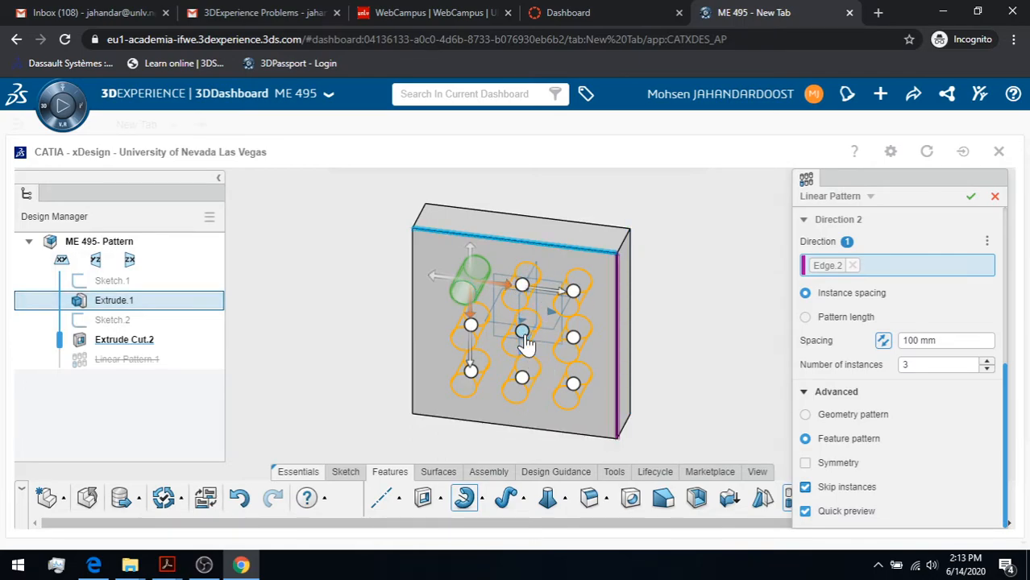
{"action": "left_click", "coordinate": [521, 378]}
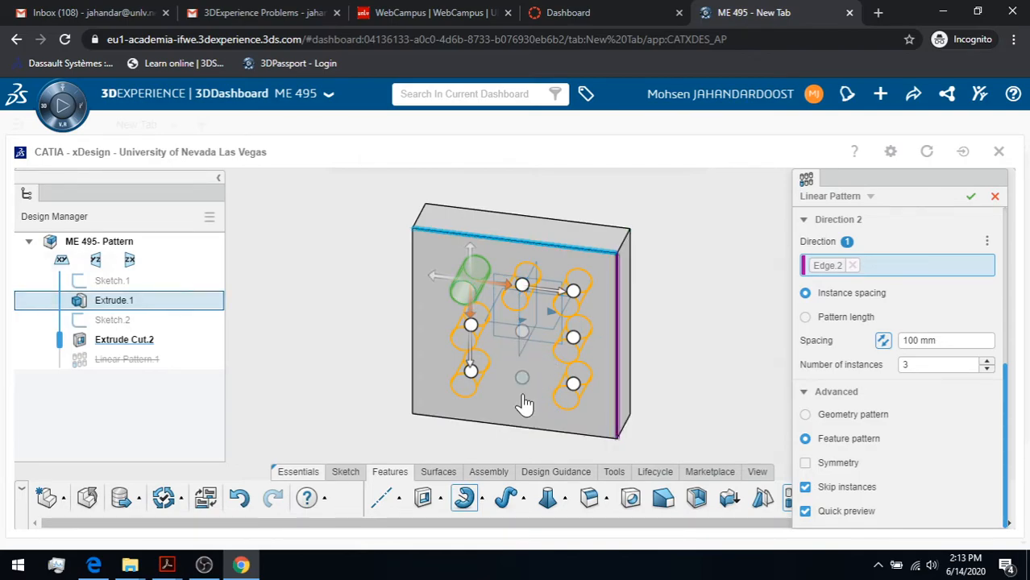
{"action": "left_click", "coordinate": [522, 331]}
{"action": "scroll", "coordinate": [912, 320], "scroll_direction": "up", "scroll_amount": 4}
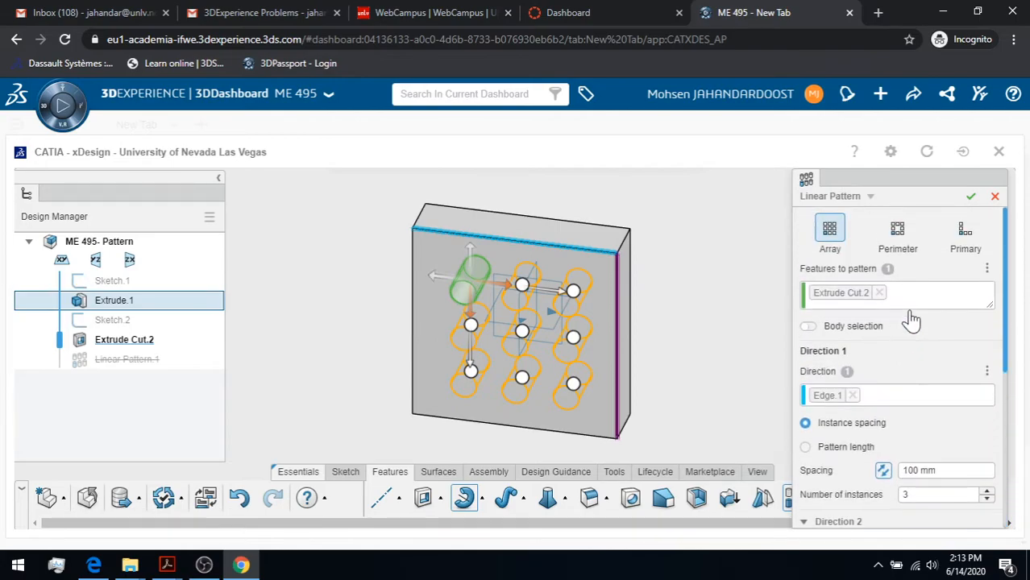
{"action": "scroll", "coordinate": [912, 320], "scroll_direction": "down", "scroll_amount": 3}
{"action": "scroll", "coordinate": [813, 482], "scroll_direction": "down", "scroll_amount": 1}
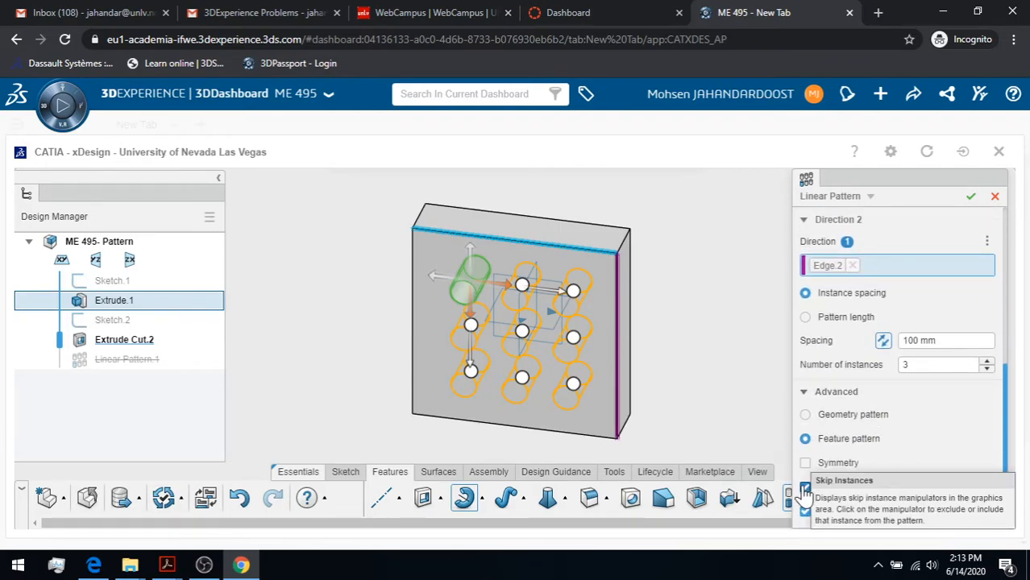
{"action": "scroll", "coordinate": [874, 395], "scroll_direction": "up", "scroll_amount": 5}
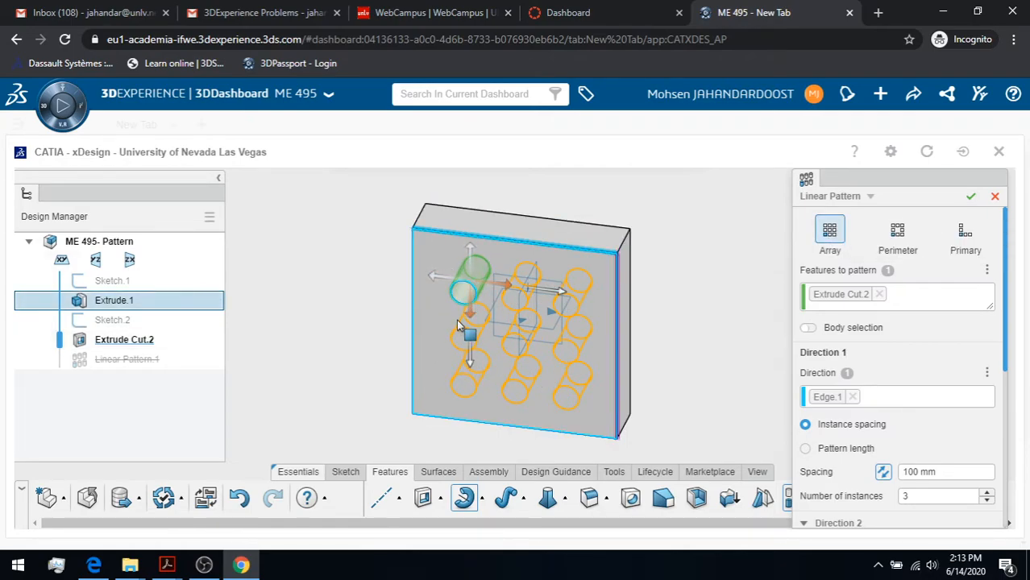
Step: Try the Perimeter and Primary layouts for the linear pattern, and return to Array
{"action": "left_click", "coordinate": [905, 233]}
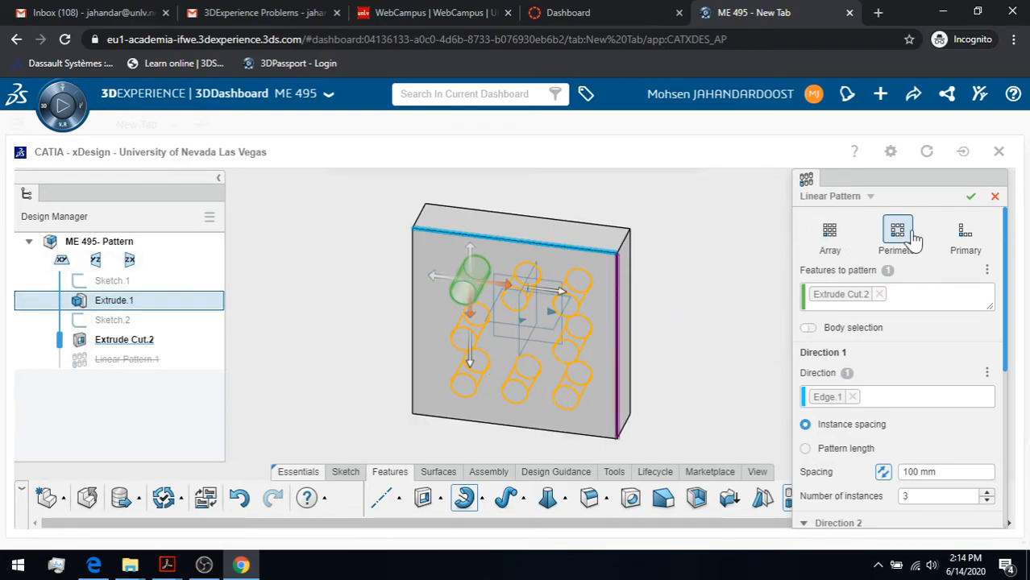
{"action": "left_click", "coordinate": [959, 236]}
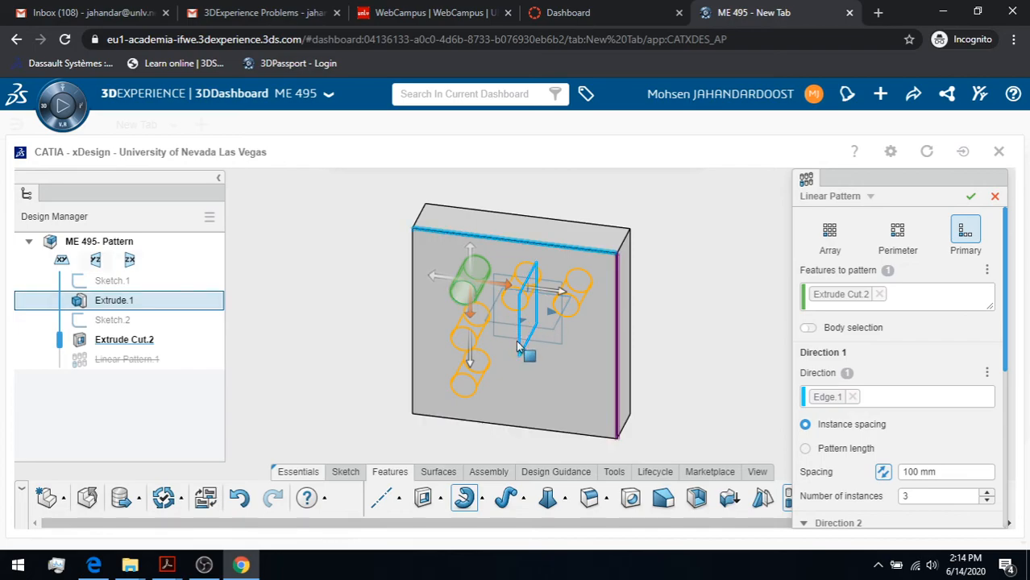
{"action": "left_click", "coordinate": [830, 233]}
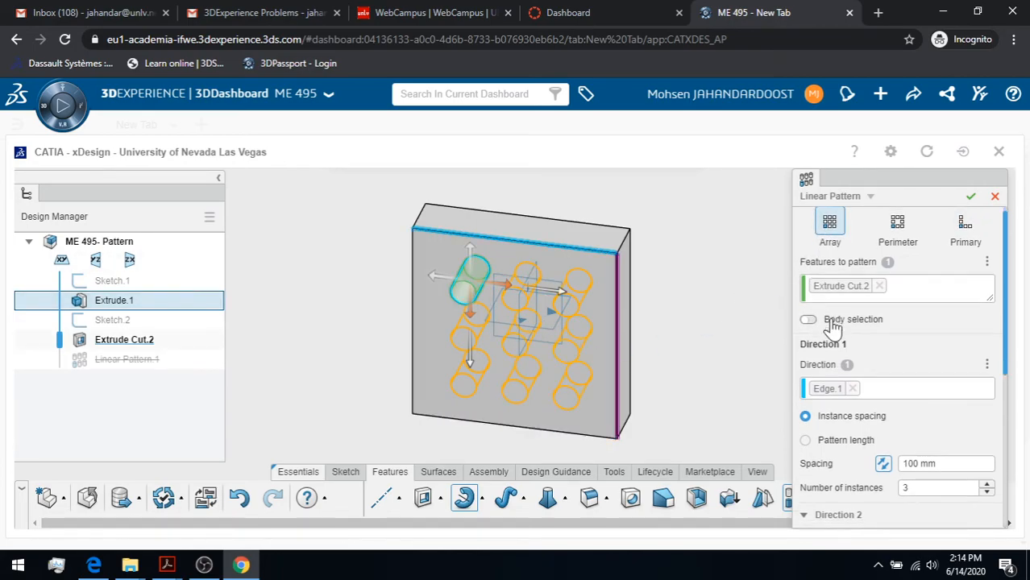
Step: Accept the linear pattern and rotate the block to inspect the holes from another angle
{"action": "scroll", "coordinate": [834, 327], "scroll_direction": "down", "scroll_amount": 1}
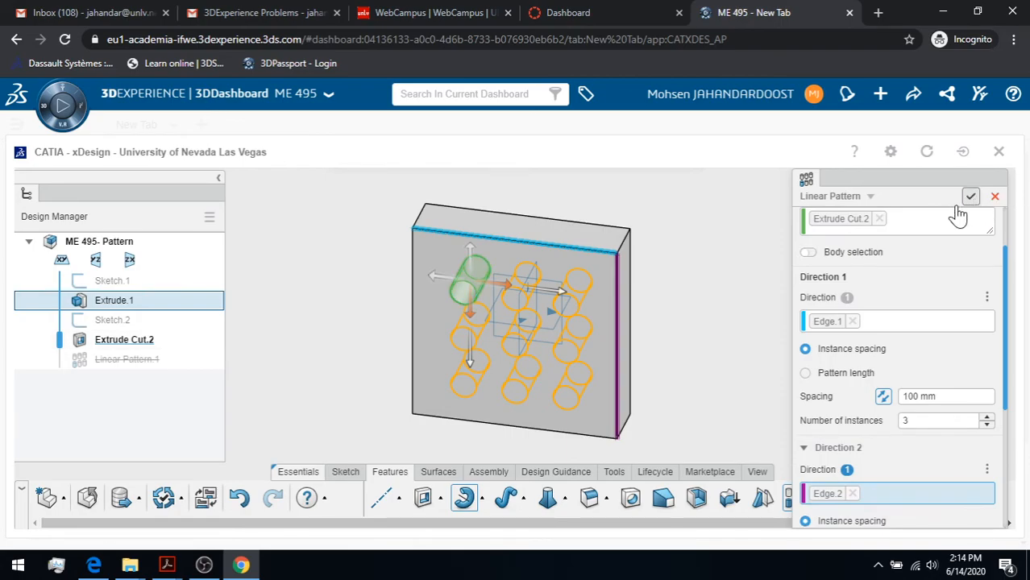
{"action": "middle_click_drag", "start_coordinate": [652, 360], "coordinate": [653, 337]}
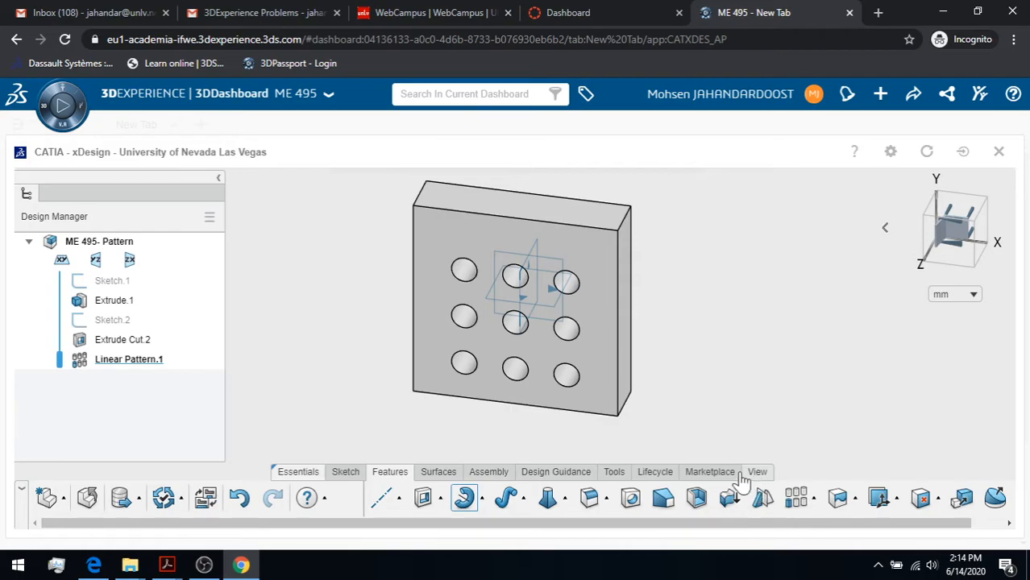
{"action": "left_click", "coordinate": [760, 473]}
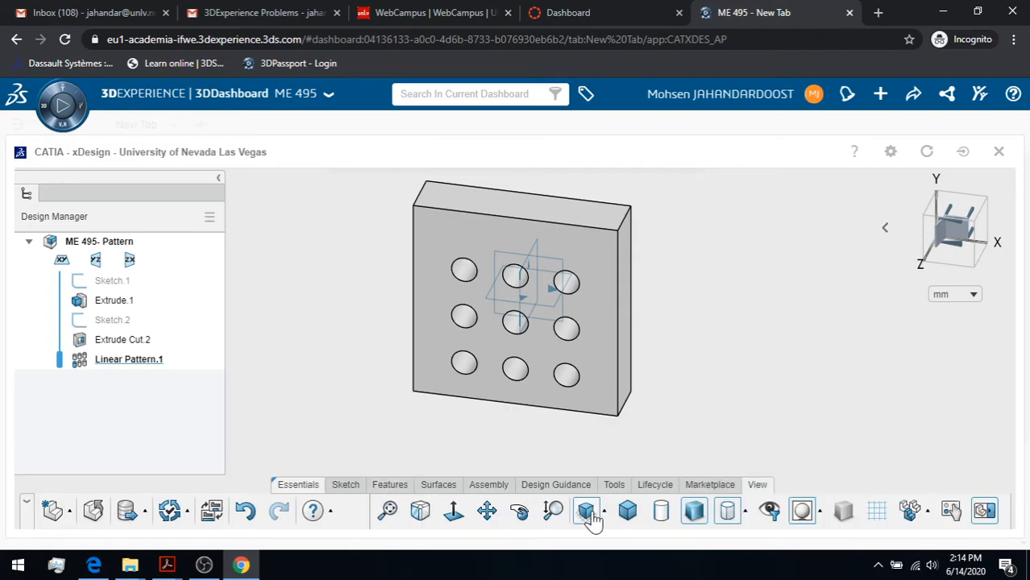
{"action": "left_click", "coordinate": [522, 511]}
{"action": "left_click_drag", "start_coordinate": [545, 415], "coordinate": [555, 341]}
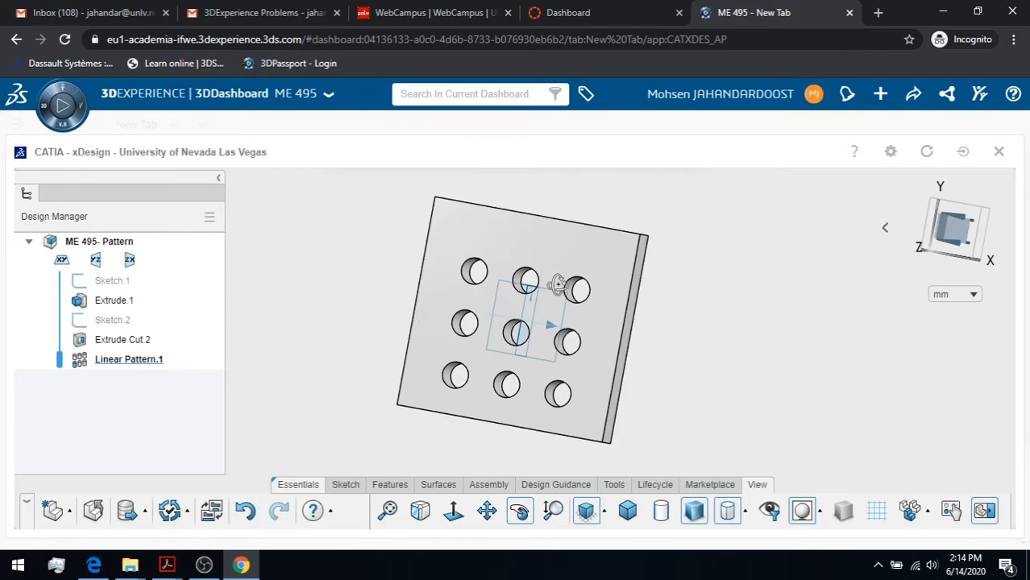
{"action": "left_click", "coordinate": [520, 511]}
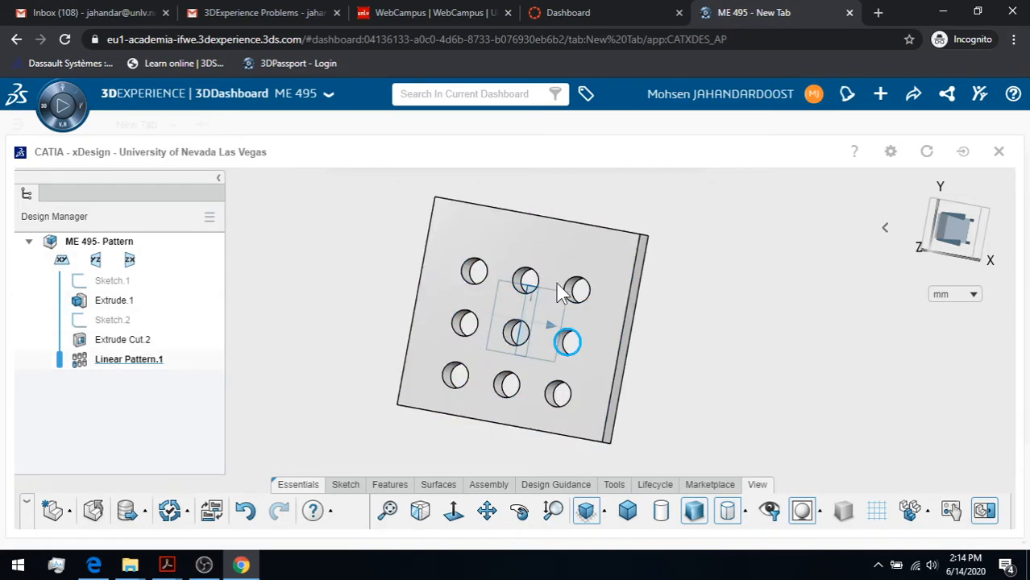
{"action": "left_click", "coordinate": [130, 339]}
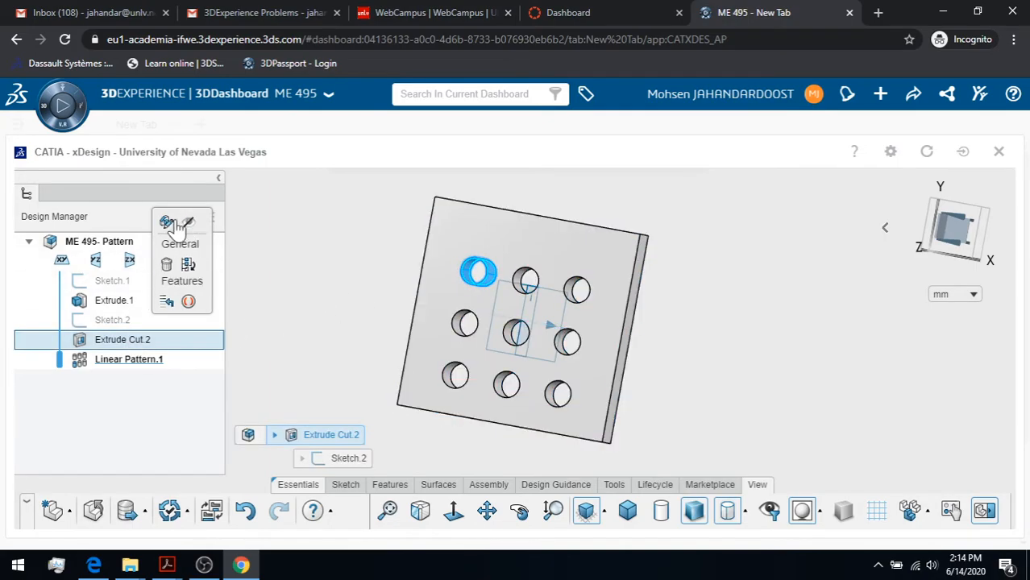
{"action": "left_click", "coordinate": [185, 224]}
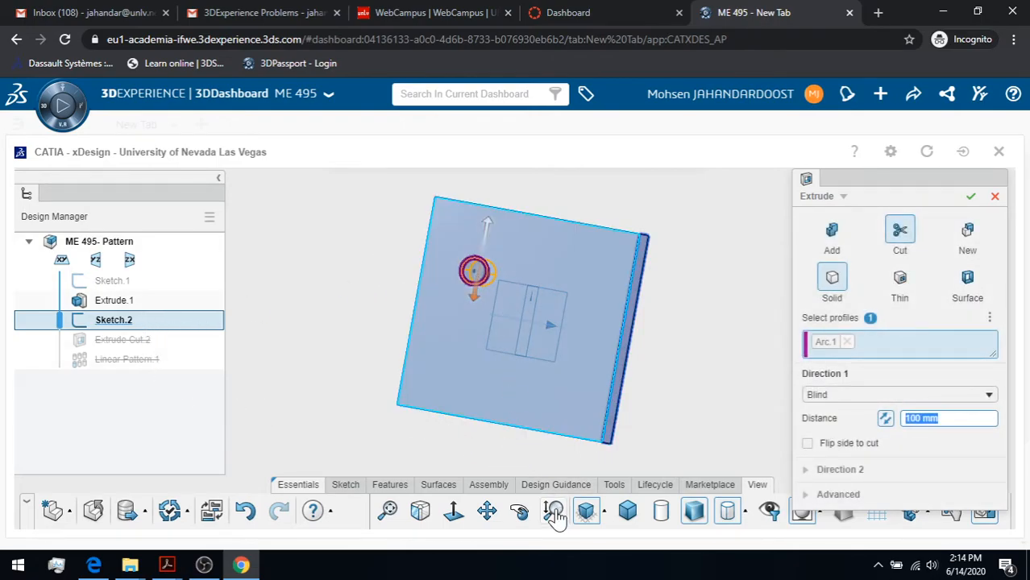
{"action": "left_click", "coordinate": [554, 512]}
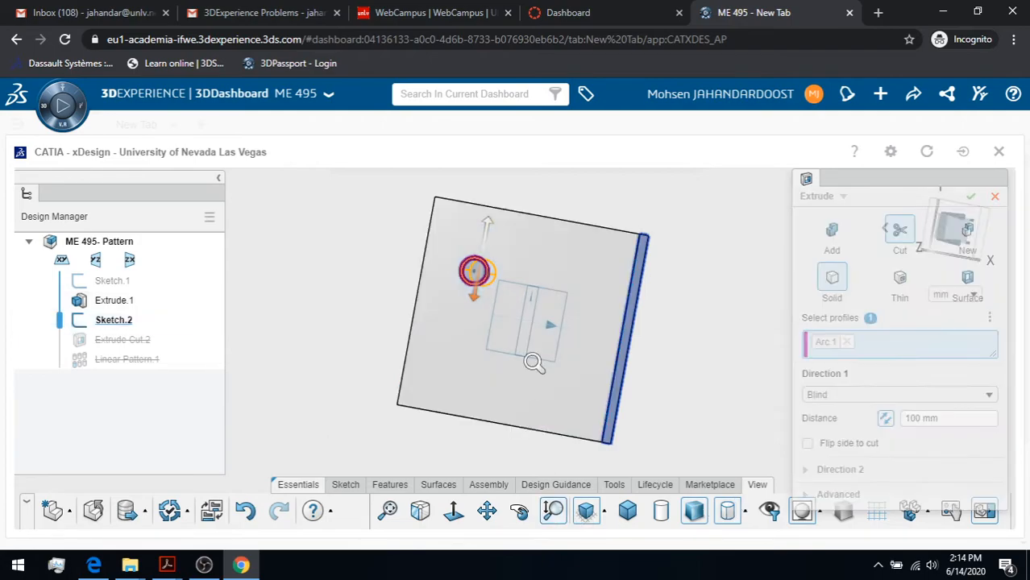
{"action": "left_click_drag", "start_coordinate": [386, 294], "coordinate": [389, 255]}
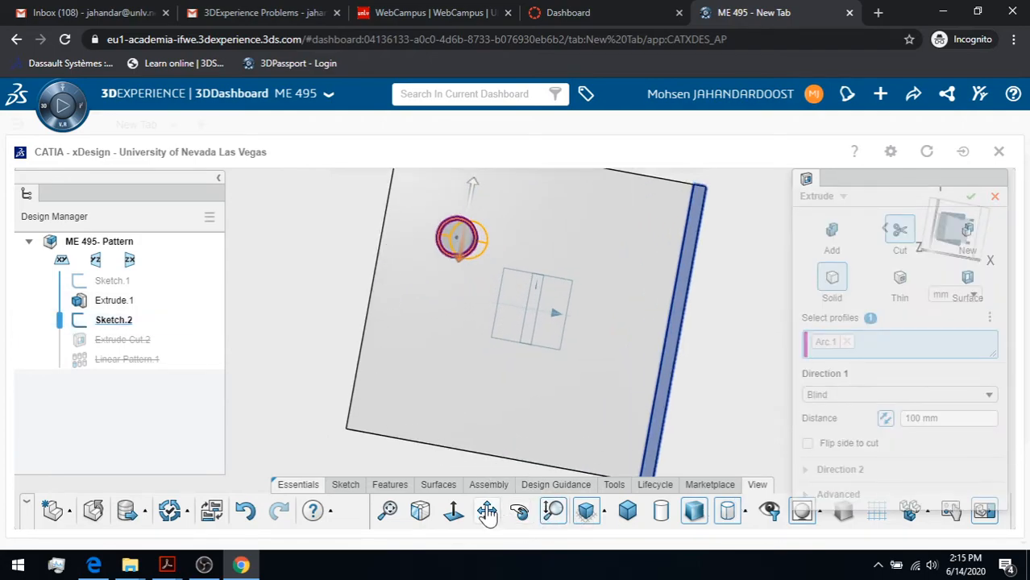
{"action": "left_click", "coordinate": [553, 511]}
{"action": "left_click", "coordinate": [353, 486]}
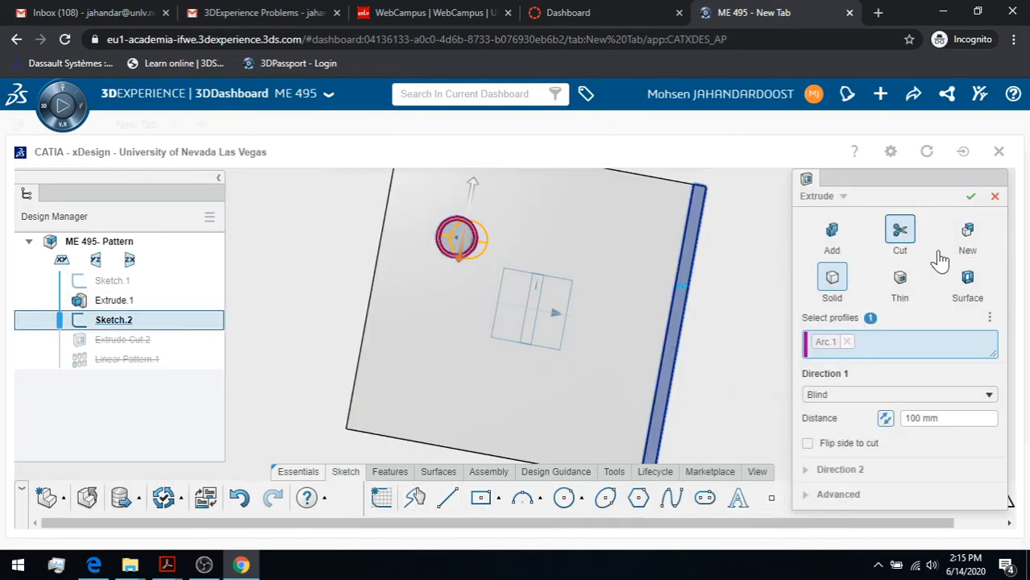
{"action": "left_click", "coordinate": [995, 196]}
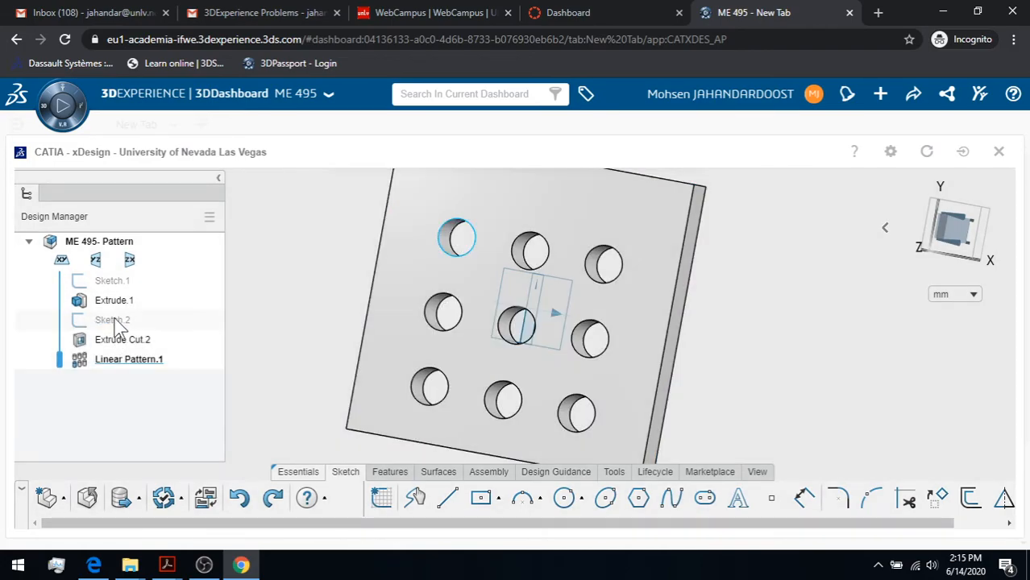
Step: Edit the hole cut's circle sketch to set the diameter to 25 mm, and finish the sketch
{"action": "left_click", "coordinate": [115, 319]}
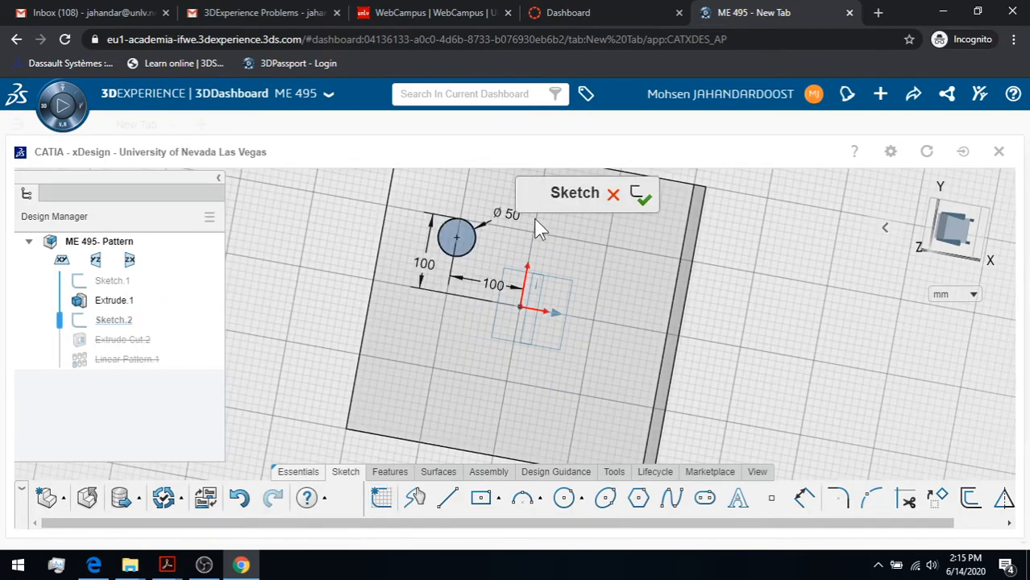
{"action": "double_click", "coordinate": [508, 215]}
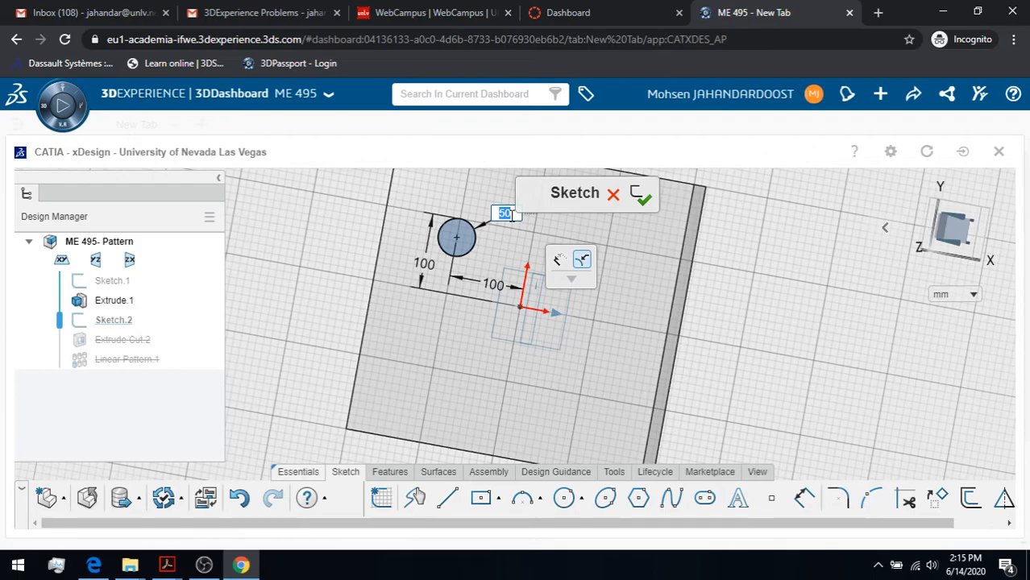
{"action": "key", "text": "Return"}
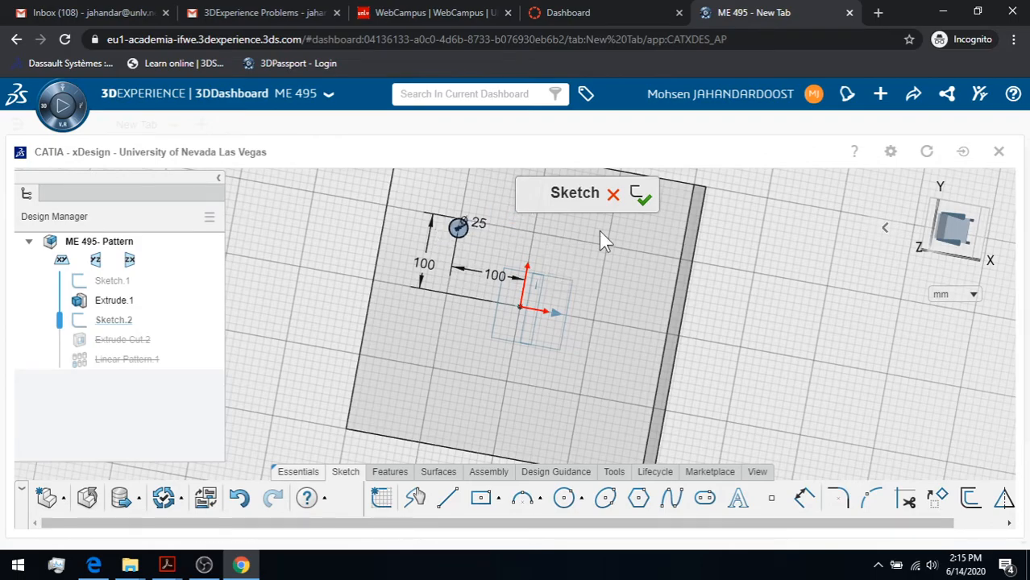
{"action": "left_click", "coordinate": [642, 194]}
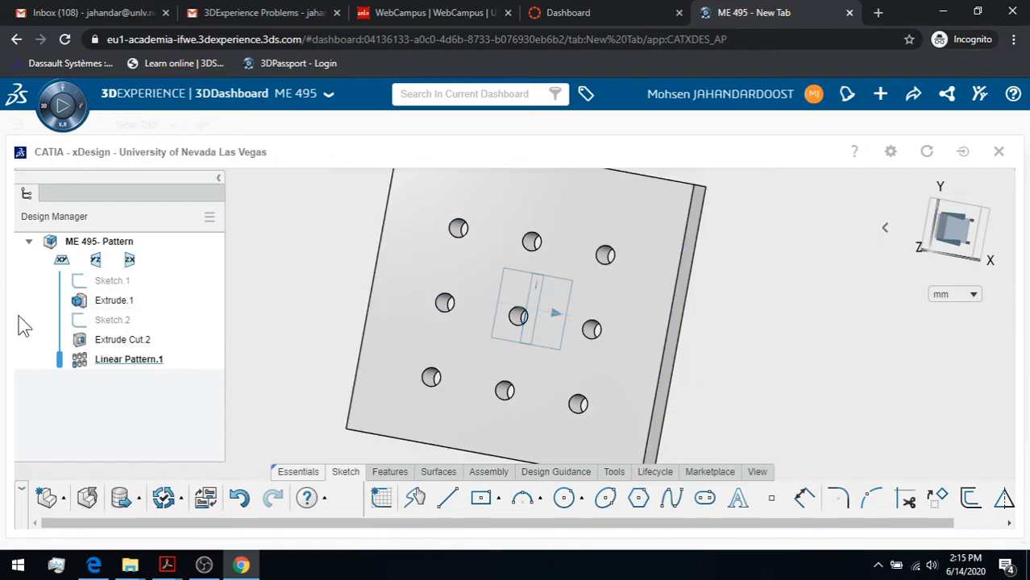
Step: Edit the hole's extrude cut to set its blind depth to 50 mm
{"action": "left_click", "coordinate": [99, 345]}
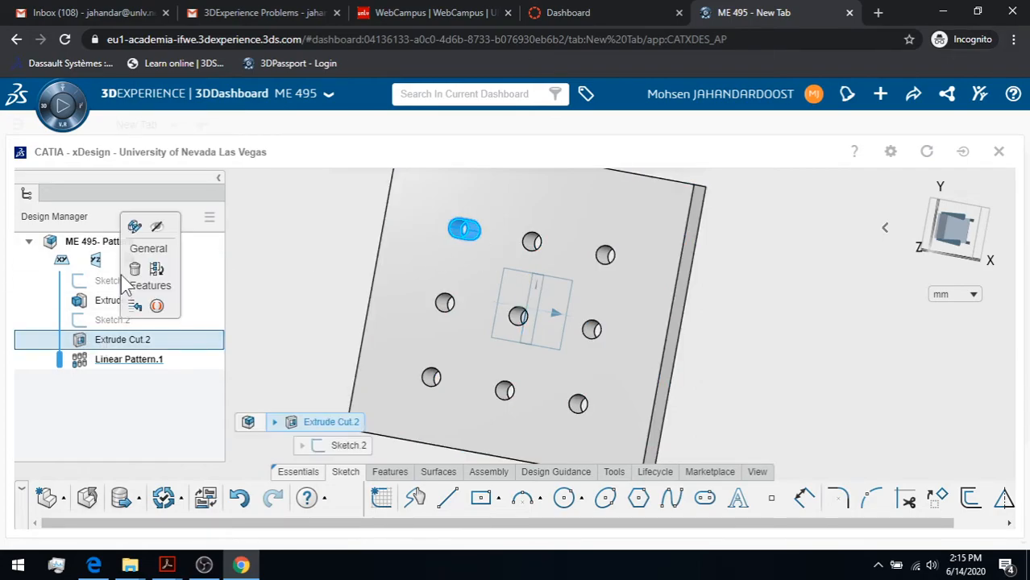
{"action": "left_click", "coordinate": [134, 228]}
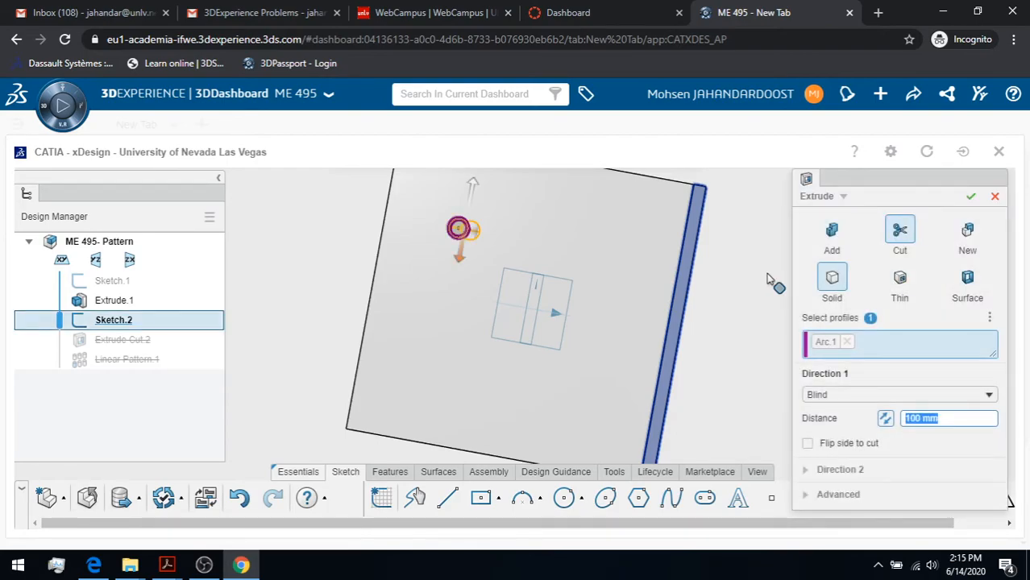
{"action": "type", "text": "50"}
{"action": "left_click", "coordinate": [970, 200]}
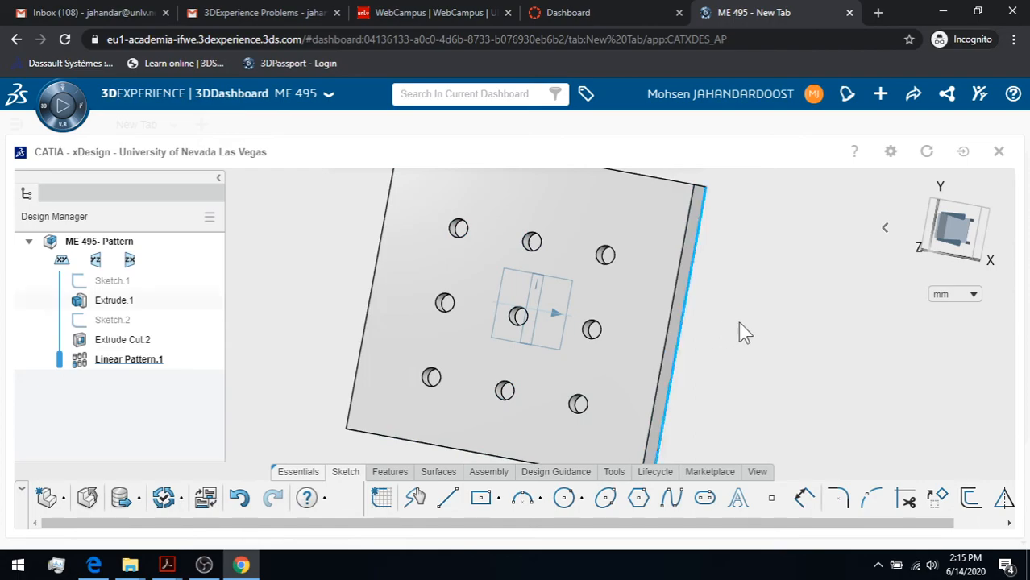
Step: Delete the linear pattern of holes from the block, keeping the seed hole
{"action": "middle_click_drag", "start_coordinate": [761, 237], "coordinate": [737, 314]}
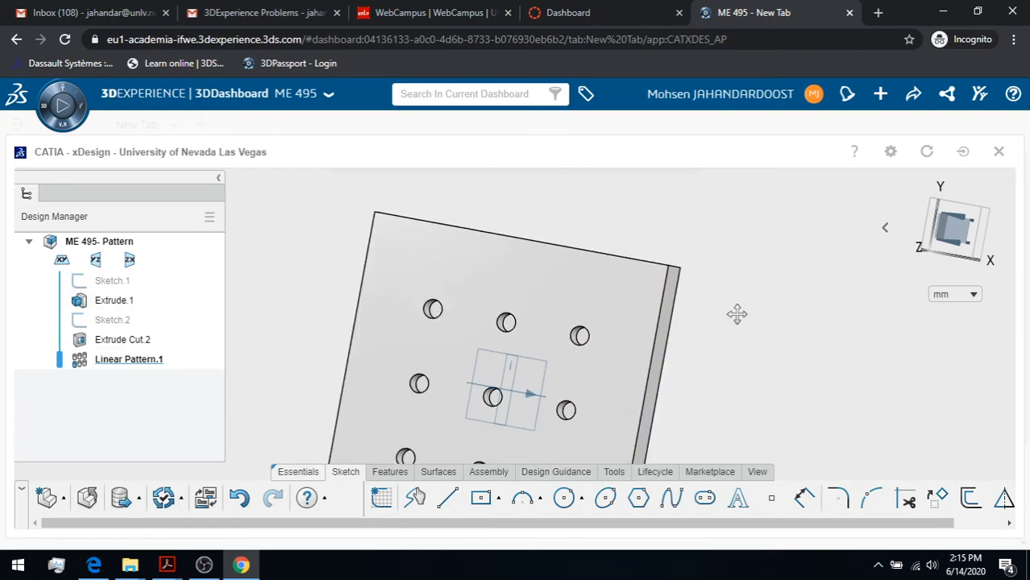
{"action": "left_click", "coordinate": [394, 476]}
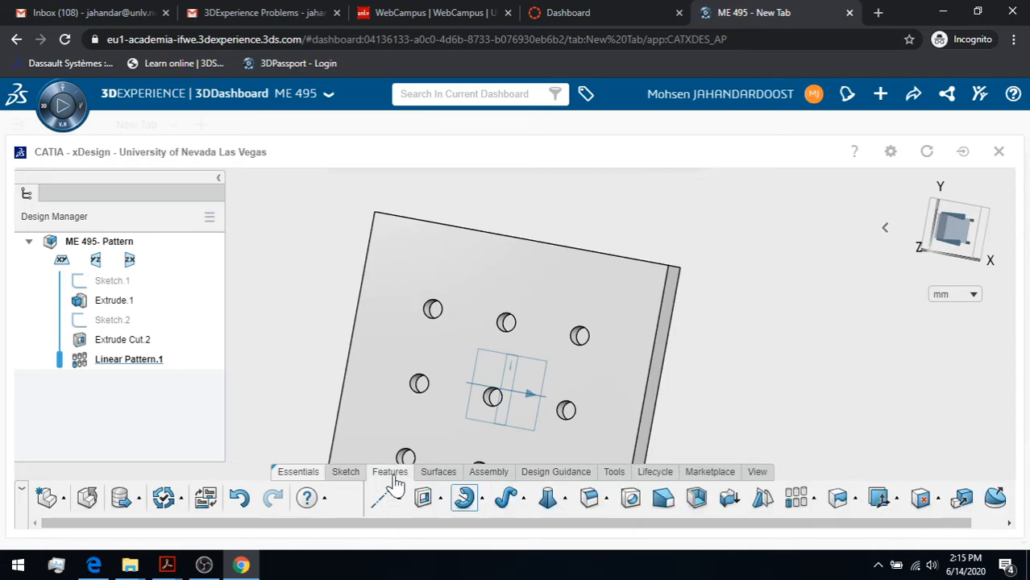
{"action": "left_click", "coordinate": [814, 501]}
{"action": "left_click", "coordinate": [106, 363]}
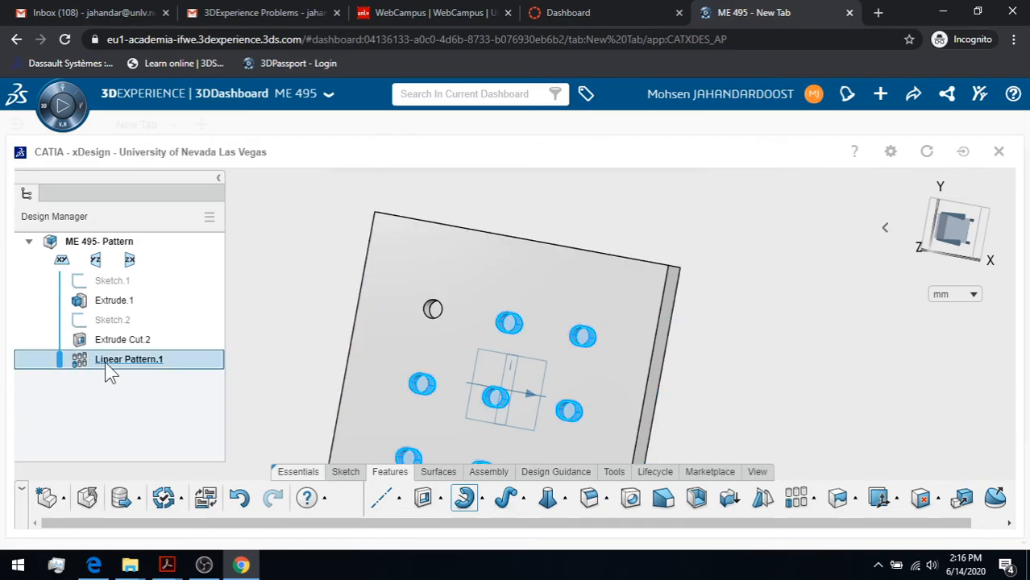
{"action": "right_click", "coordinate": [105, 362]}
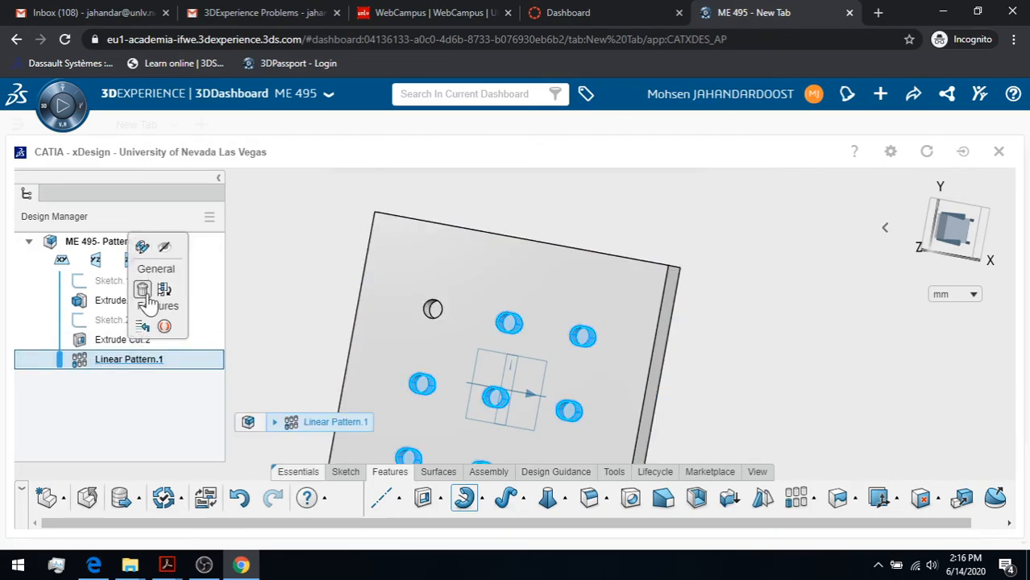
{"action": "key", "text": "Delete"}
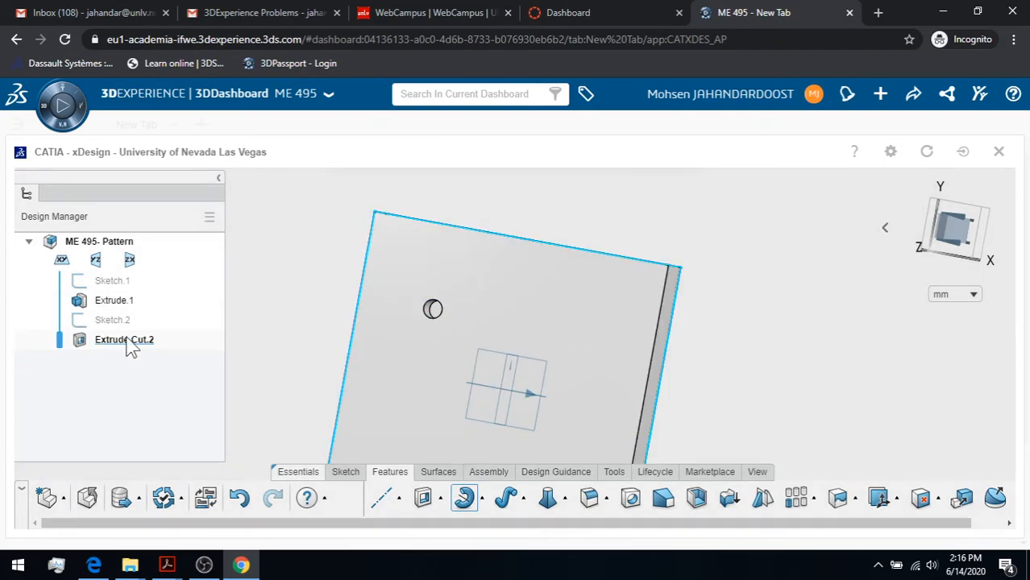
Step: Edit the hole's circle sketch to set its horizontal and vertical distances from the origin to 50 mm, and finish the sketch
{"action": "left_click", "coordinate": [98, 317]}
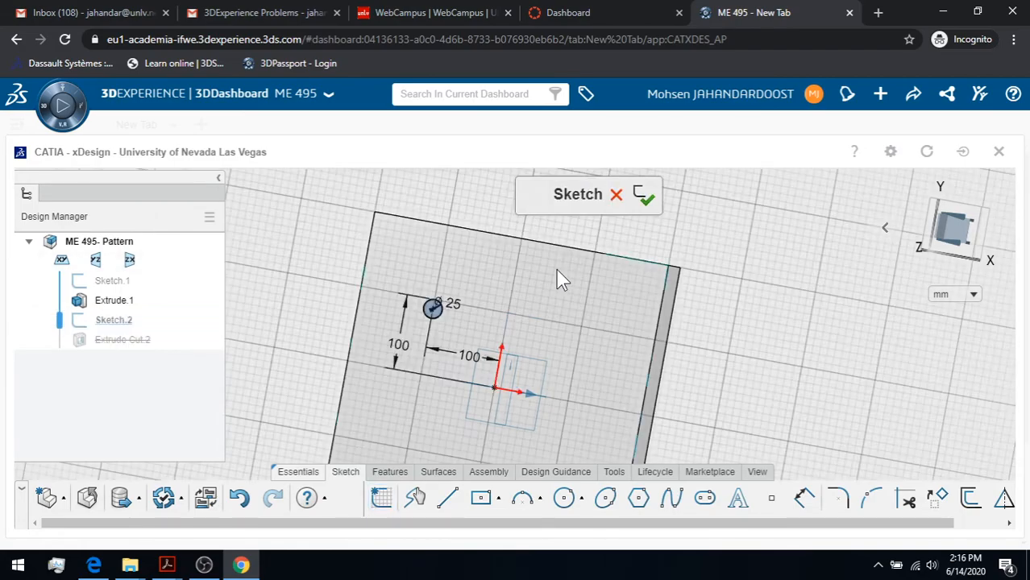
{"action": "double_click", "coordinate": [472, 354]}
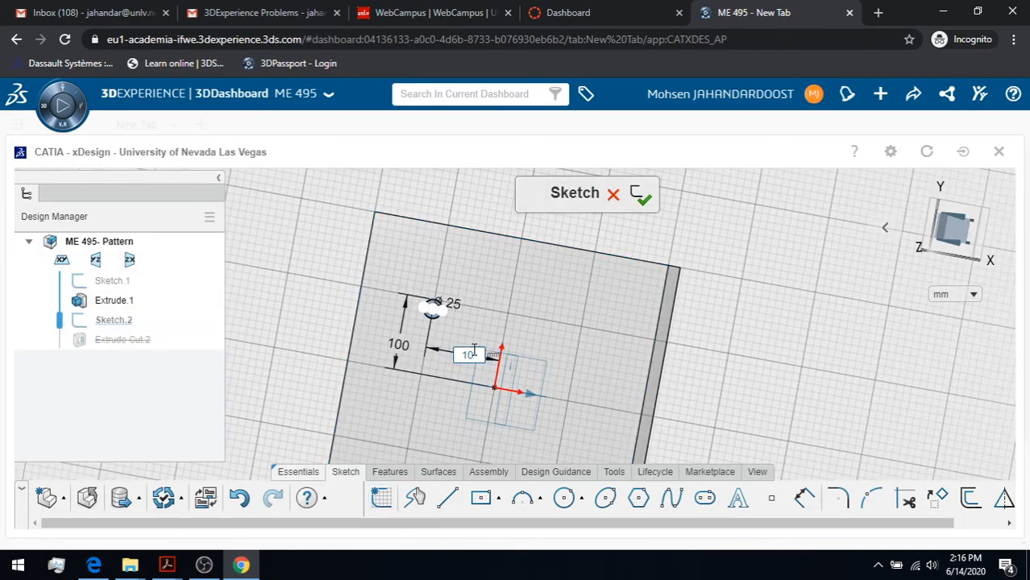
{"action": "left_click", "coordinate": [398, 350]}
{"action": "double_click", "coordinate": [436, 352]}
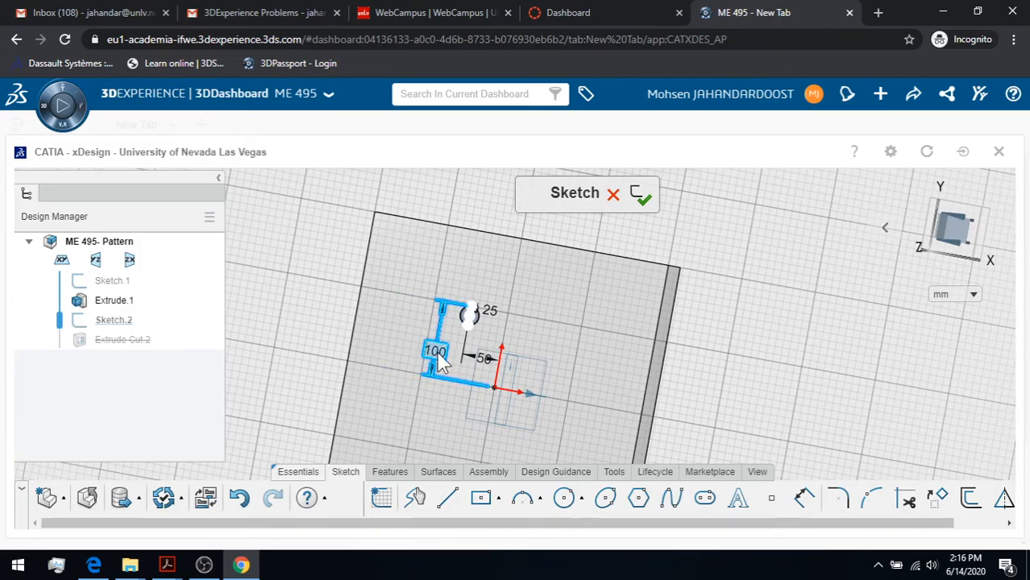
{"action": "type", "text": "50"}
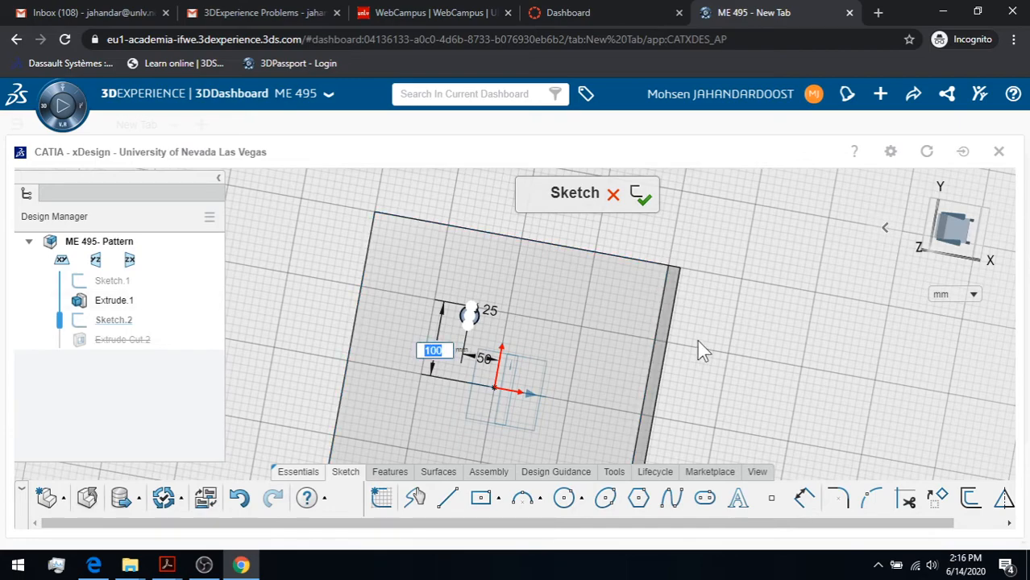
{"action": "left_click", "coordinate": [737, 334]}
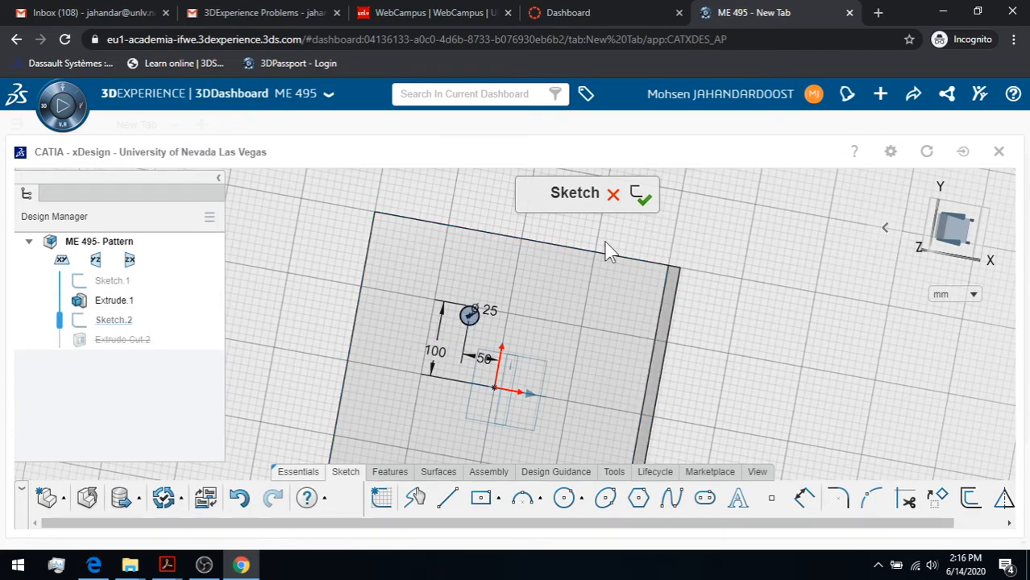
{"action": "double_click", "coordinate": [443, 354]}
{"action": "type", "text": "50"}
{"action": "key", "text": "Return"}
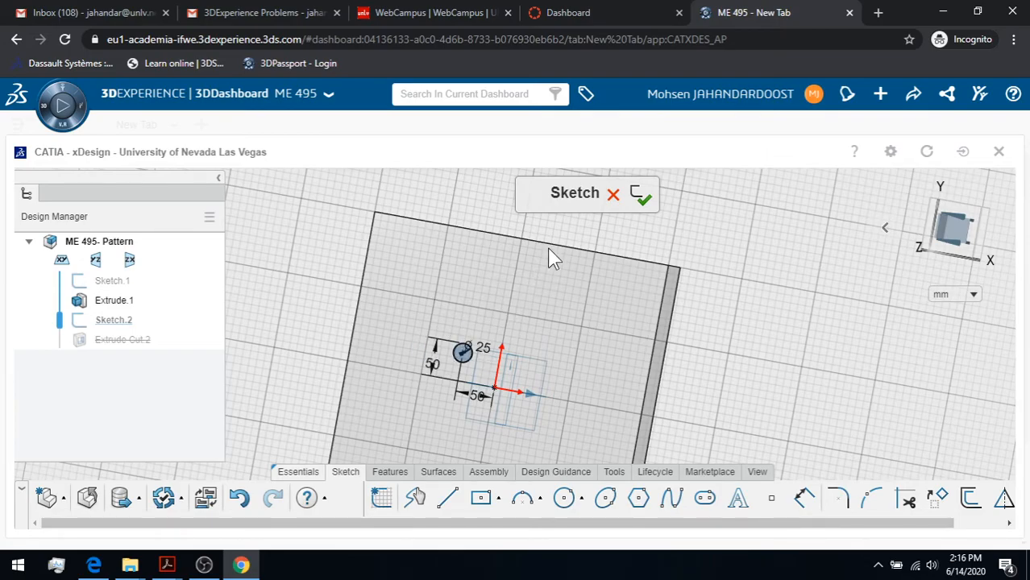
{"action": "left_click", "coordinate": [642, 196]}
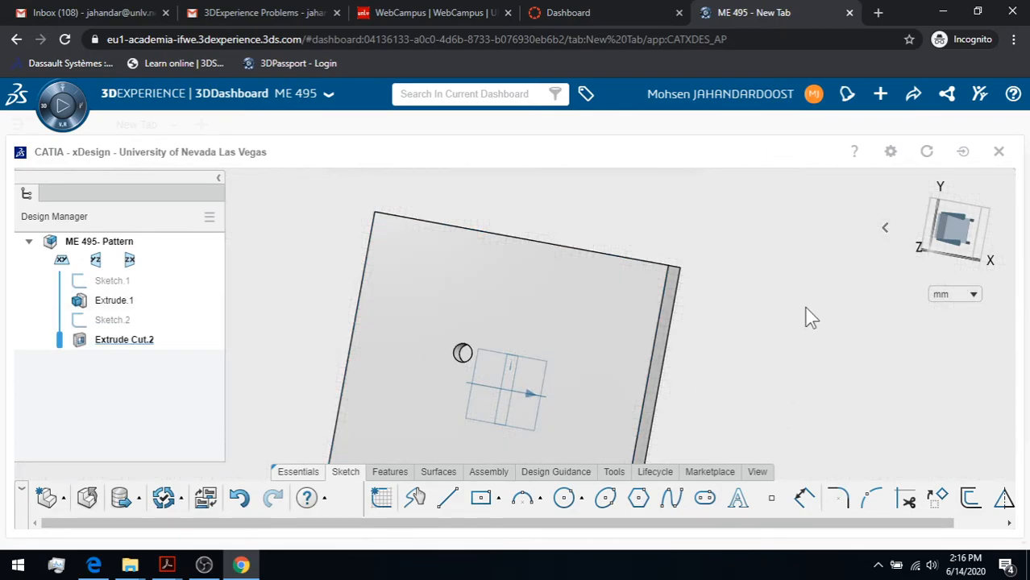
Step: Create a reference axis through the block's centre from the intersection of the yz and zx planes
{"action": "middle_click_drag", "start_coordinate": [729, 316], "coordinate": [728, 295]}
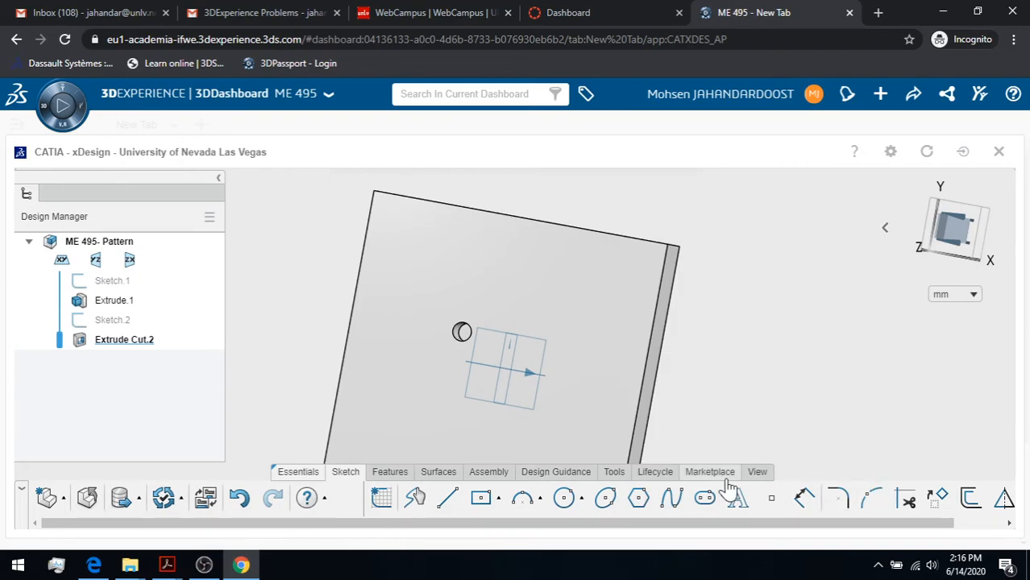
{"action": "left_click", "coordinate": [390, 472]}
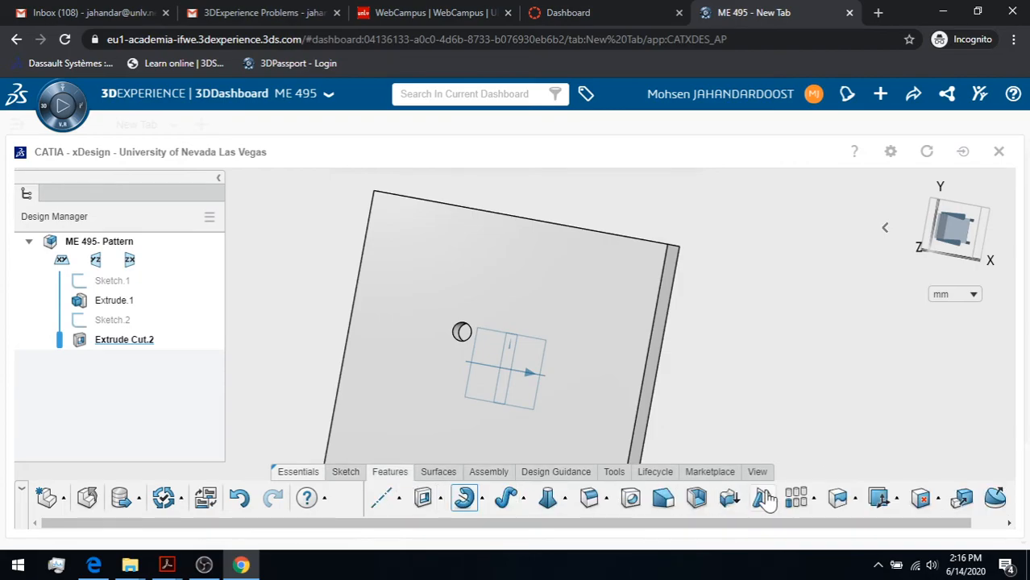
{"action": "left_click", "coordinate": [814, 498]}
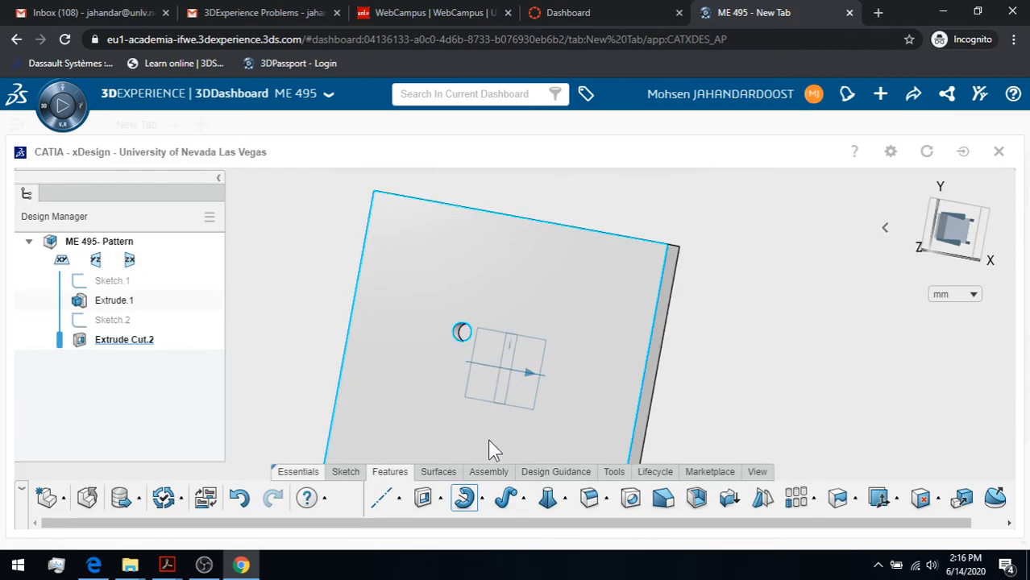
{"action": "left_click", "coordinate": [382, 499]}
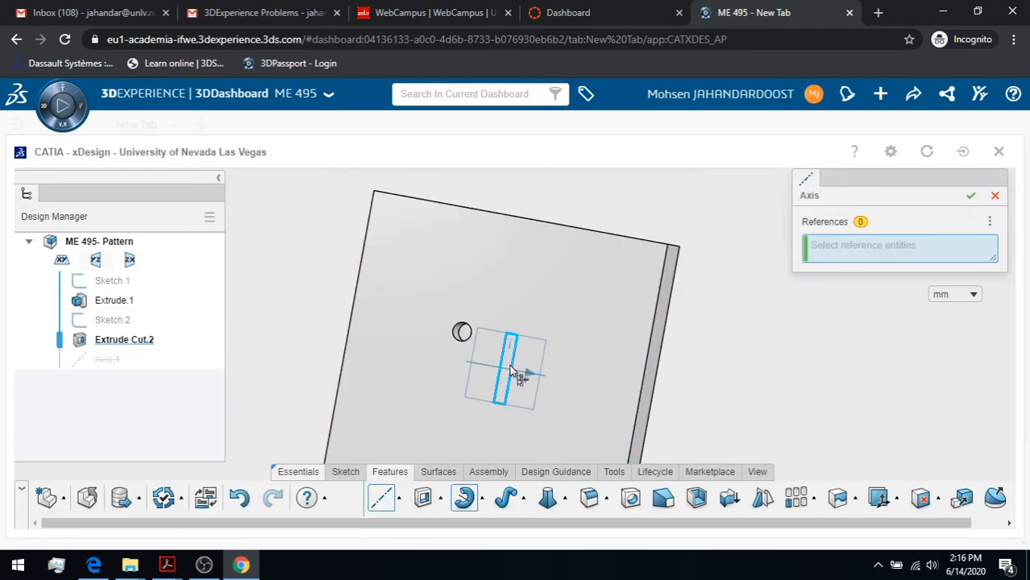
{"action": "left_click", "coordinate": [757, 474]}
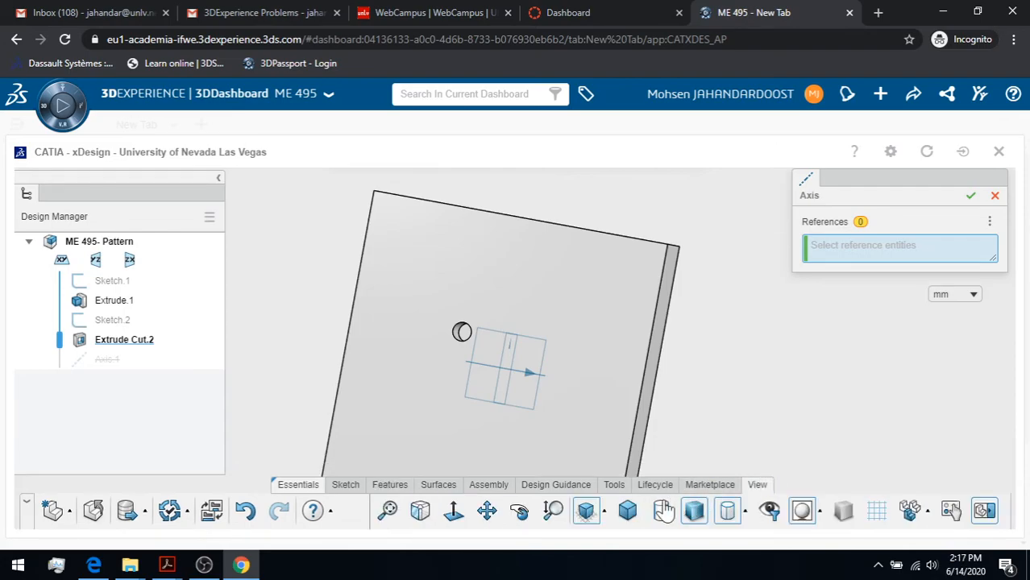
{"action": "left_click", "coordinate": [519, 511]}
{"action": "left_click_drag", "start_coordinate": [687, 250], "coordinate": [665, 291]}
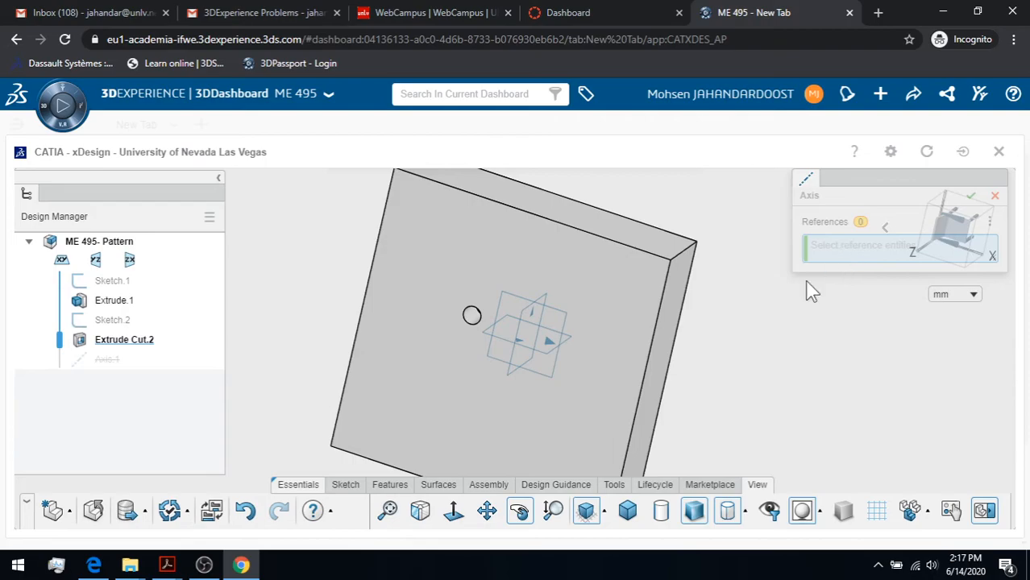
{"action": "left_click", "coordinate": [520, 511]}
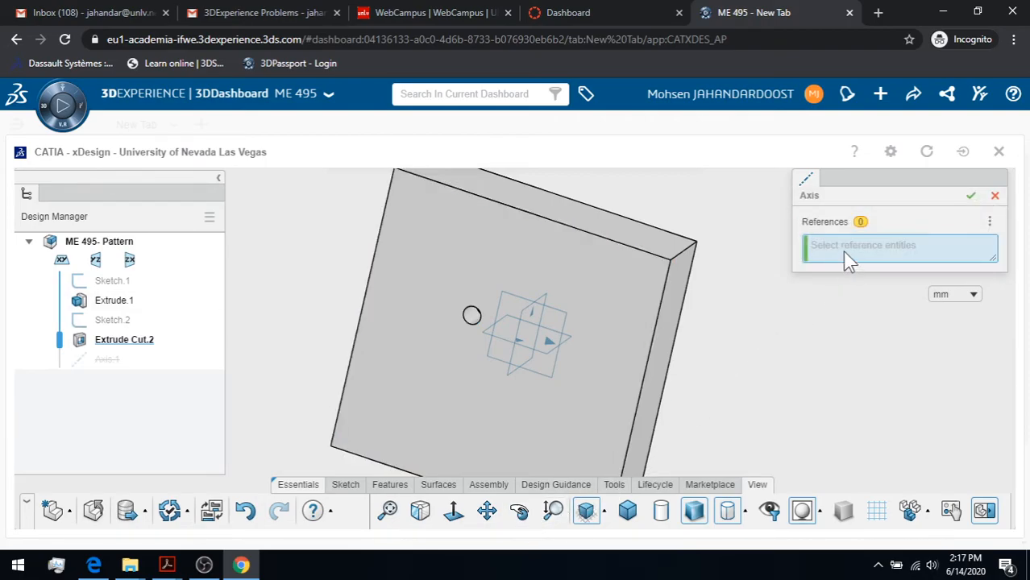
{"action": "left_click", "coordinate": [523, 342]}
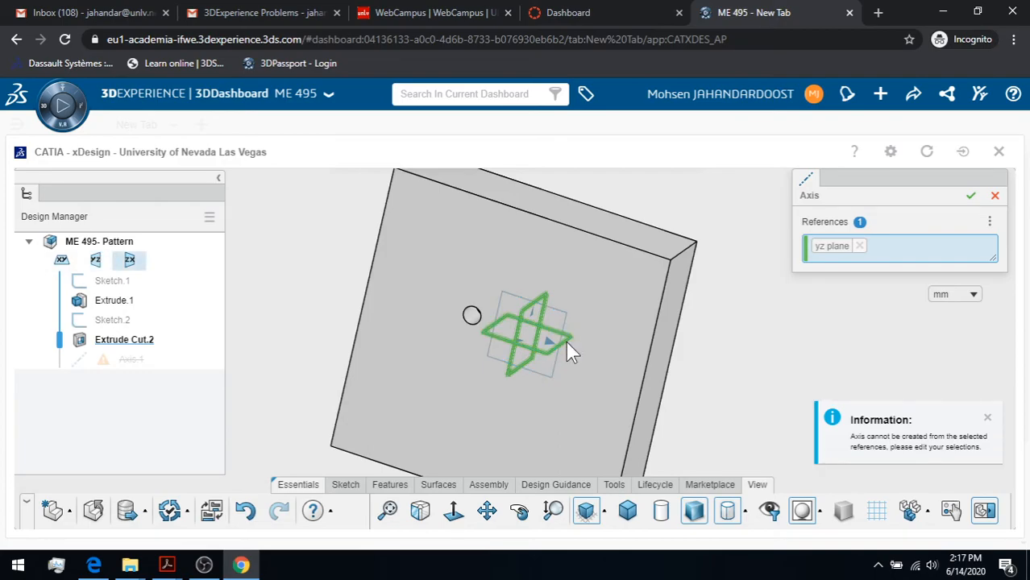
{"action": "left_click", "coordinate": [564, 341]}
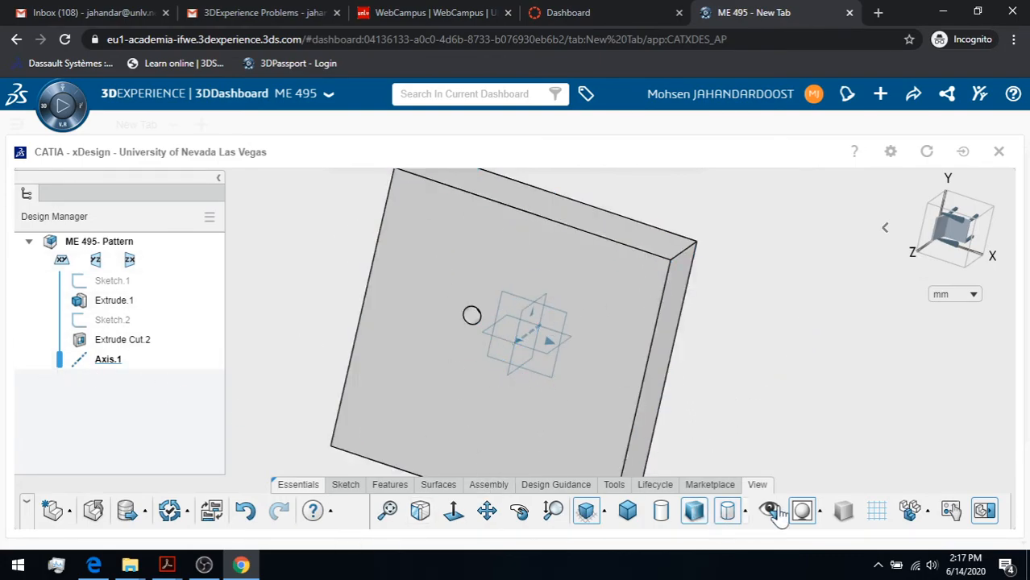
Step: Start a circular pattern of the hole's extrude cut with the new central axis as the axis of rotation
{"action": "left_click", "coordinate": [391, 484]}
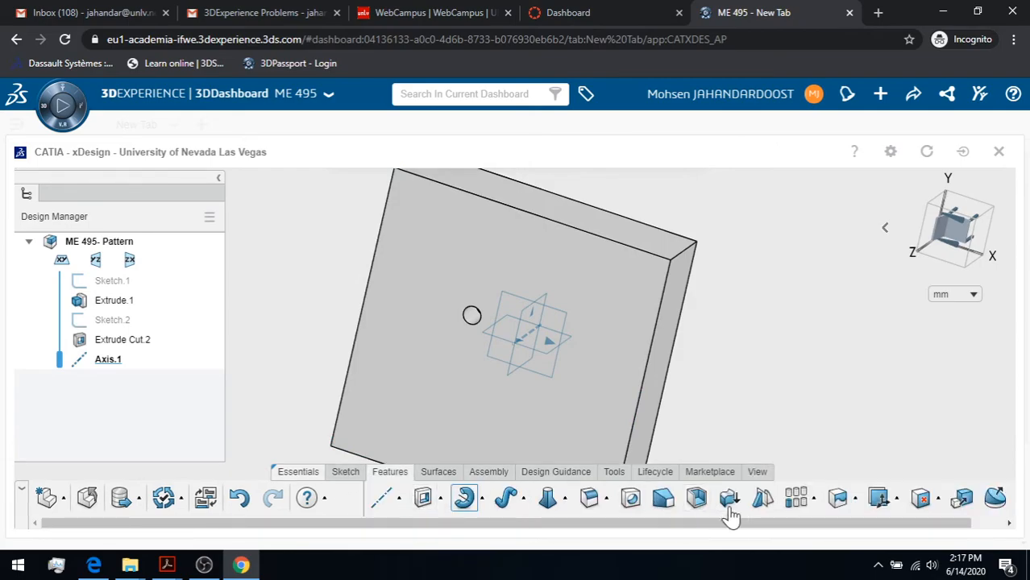
{"action": "left_click", "coordinate": [815, 505]}
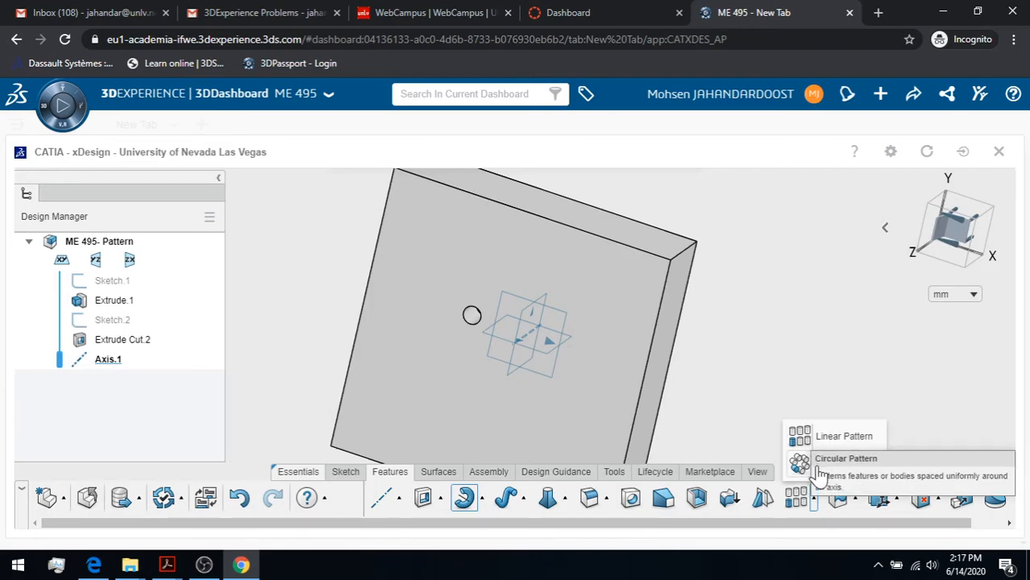
{"action": "left_click", "coordinate": [811, 468]}
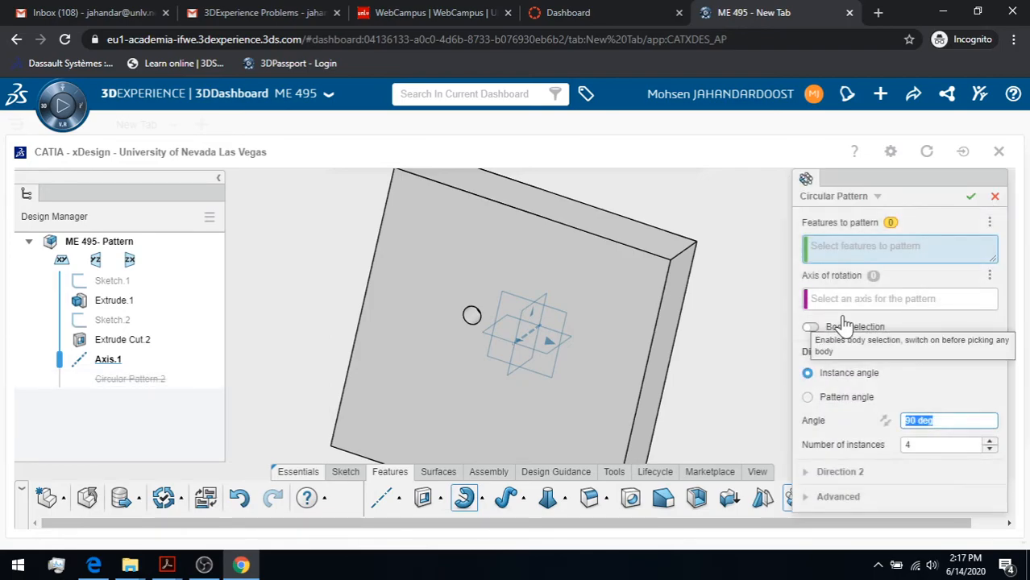
{"action": "left_click", "coordinate": [878, 198]}
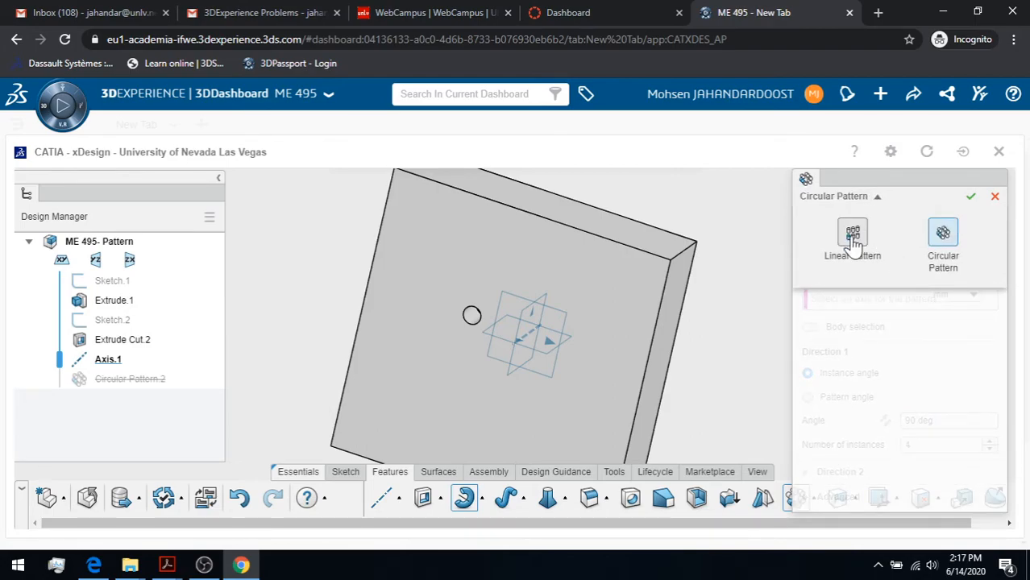
{"action": "left_click", "coordinate": [943, 233]}
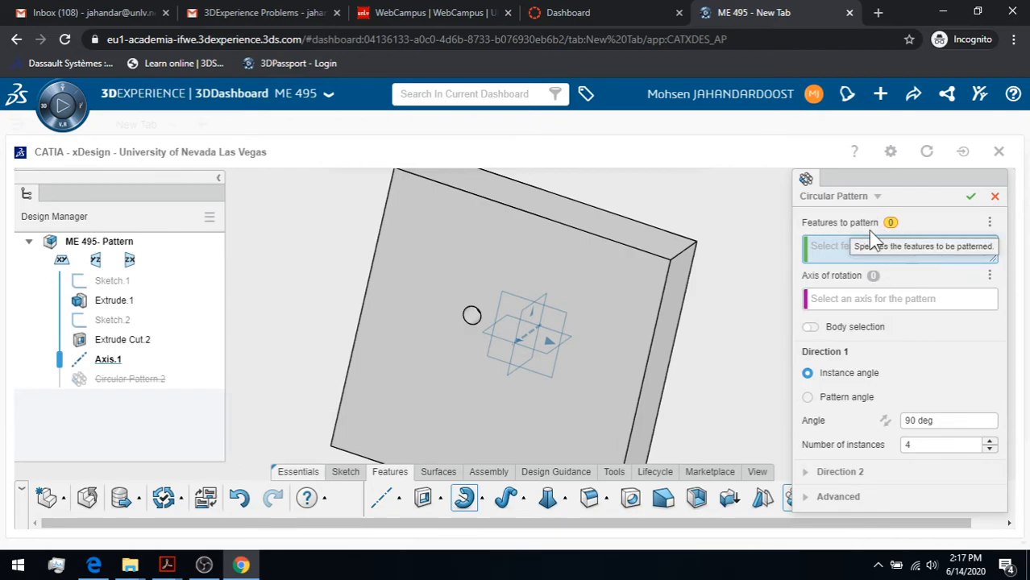
{"action": "left_click", "coordinate": [118, 345]}
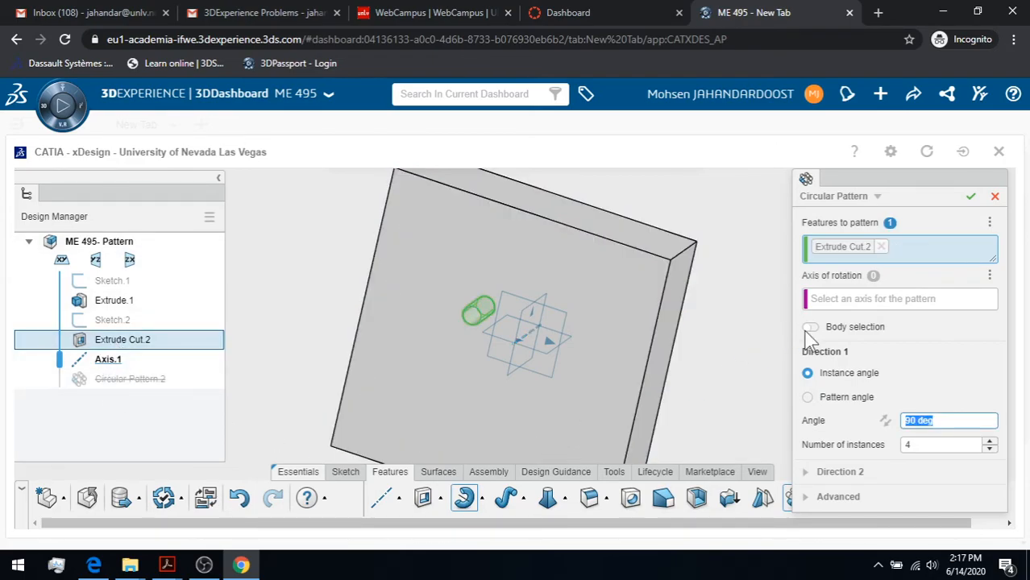
{"action": "left_click", "coordinate": [835, 306]}
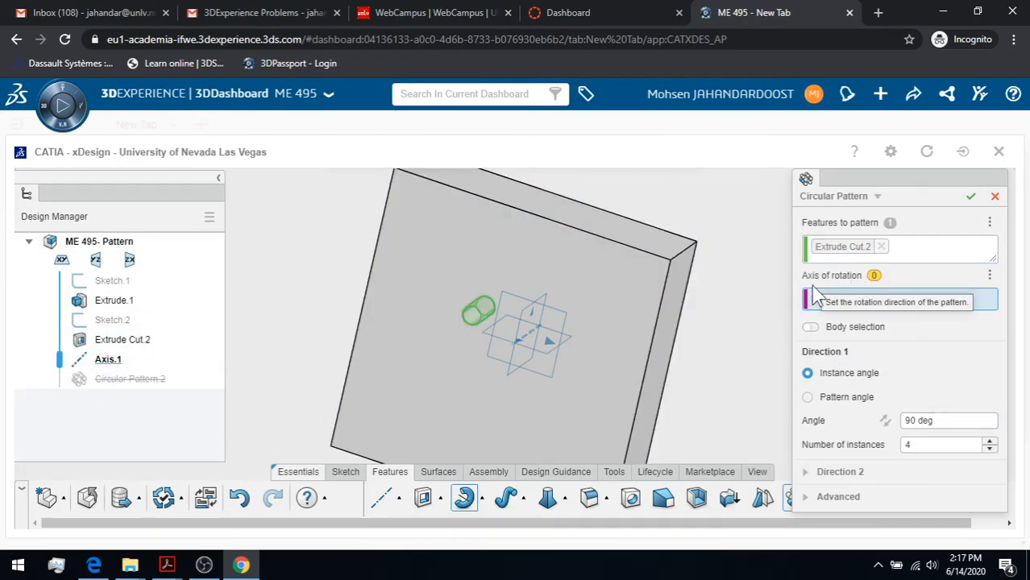
{"action": "left_click", "coordinate": [526, 337]}
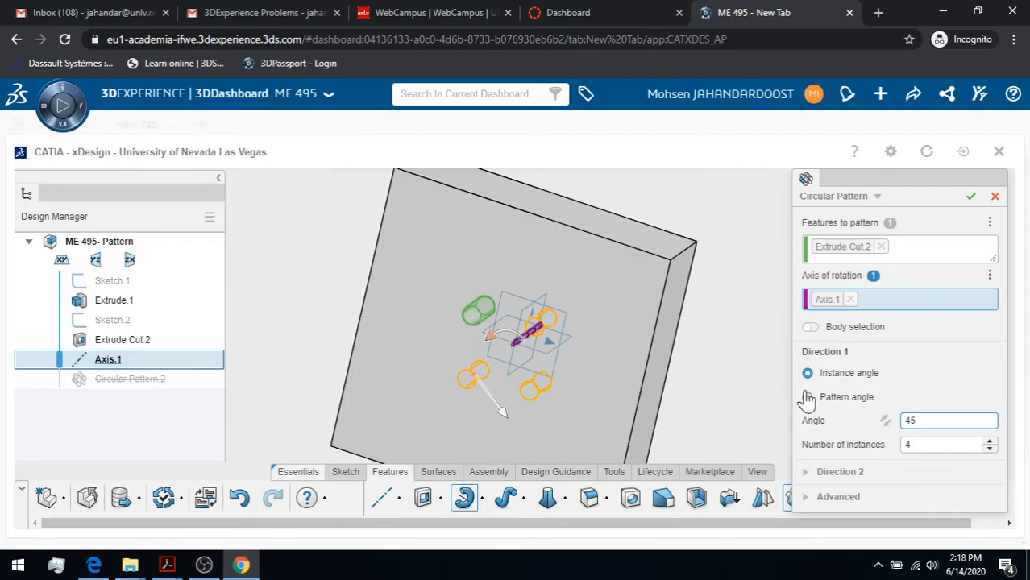
Step: Set the circular pattern's instance angle to 45 deg and the number of instances to 5
{"action": "key", "text": "Return"}
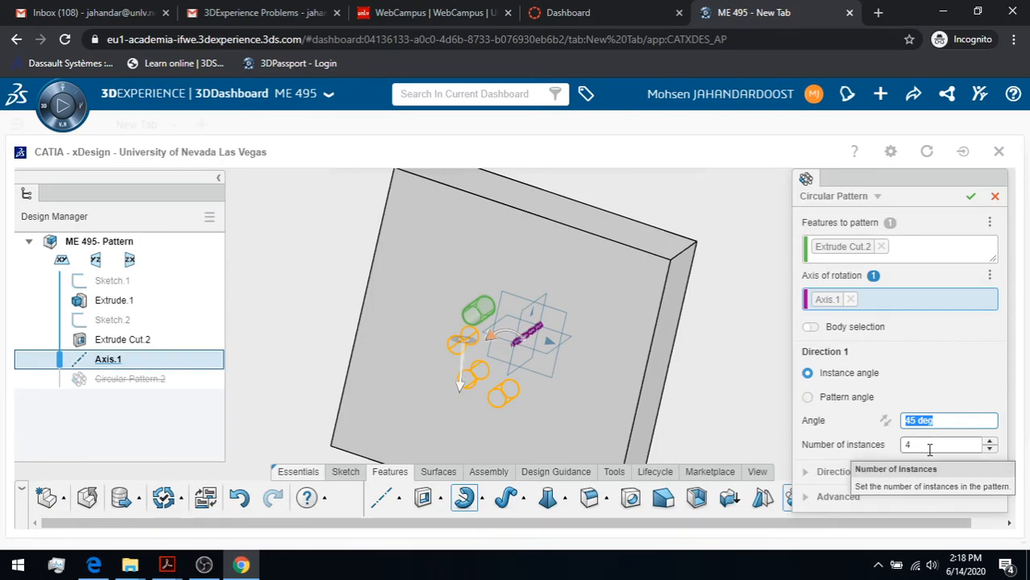
{"action": "left_click", "coordinate": [904, 445]}
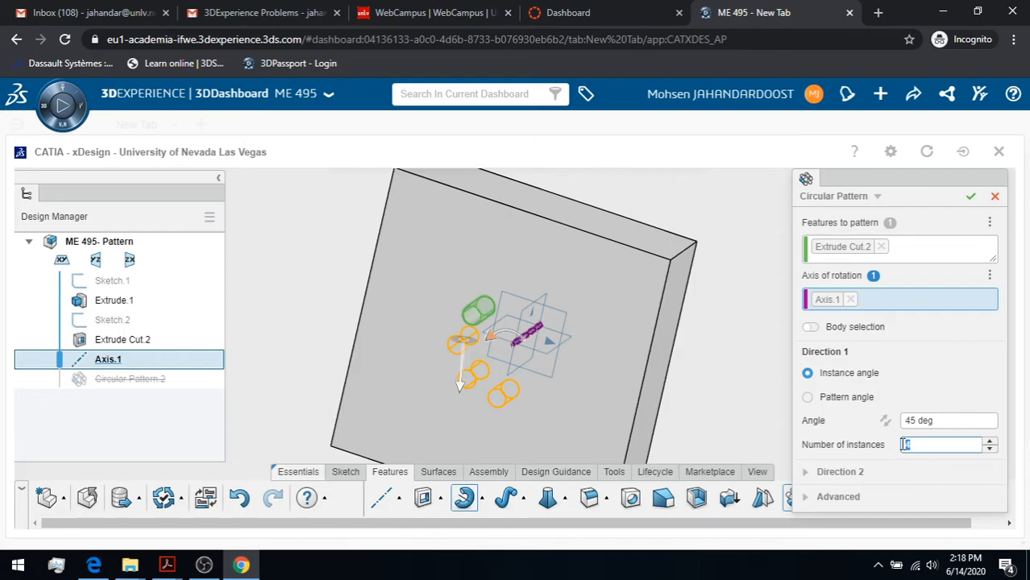
{"action": "key", "text": "Return"}
{"action": "type", "text": "3"}
{"action": "type", "text": "5"}
Step: Set the circular pattern to Feature pattern with Quick preview on, and define its spacing by Pattern angle
{"action": "left_click", "coordinate": [807, 504]}
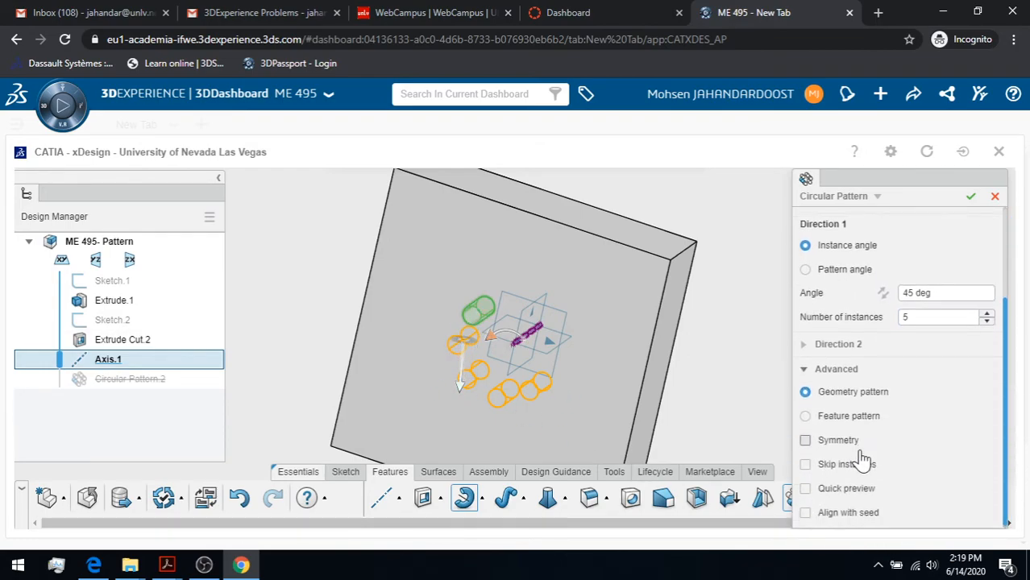
{"action": "left_click", "coordinate": [819, 418]}
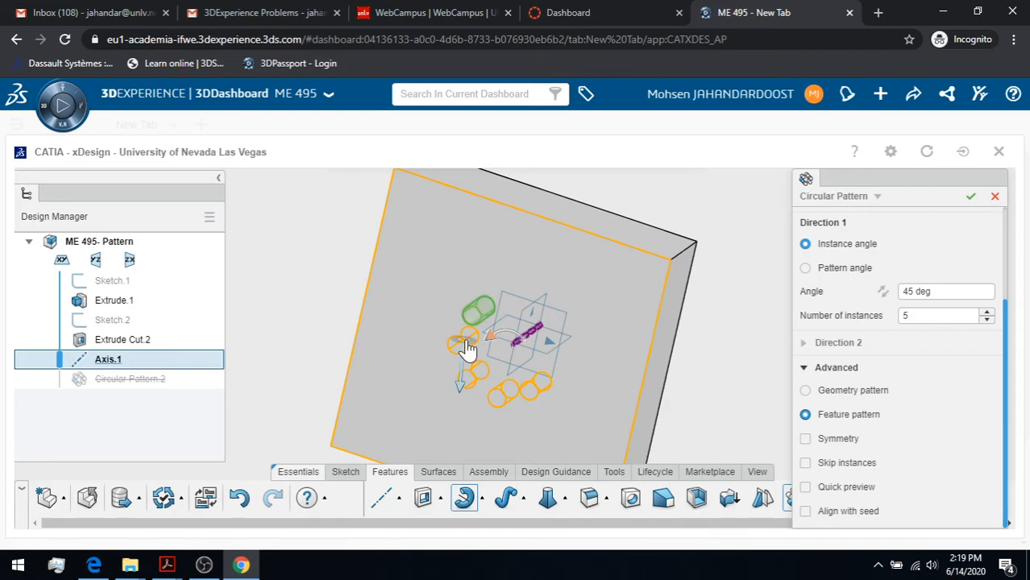
{"action": "left_click", "coordinate": [809, 488]}
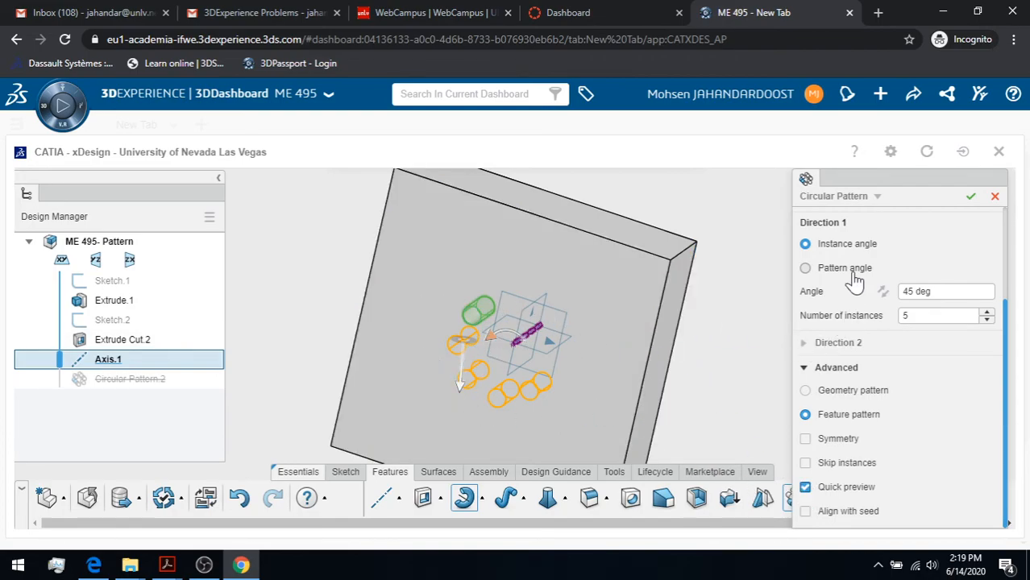
{"action": "left_click", "coordinate": [807, 271]}
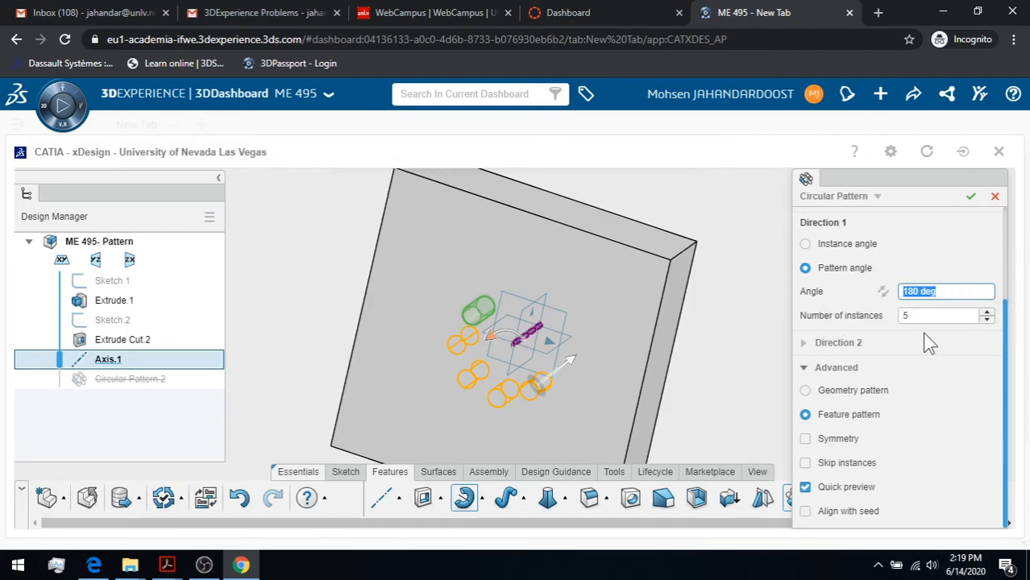
Step: Set the circular pattern's total pattern angle to 360 deg and the number of instances to 6
{"action": "type", "text": "360"}
{"action": "key", "text": "Return"}
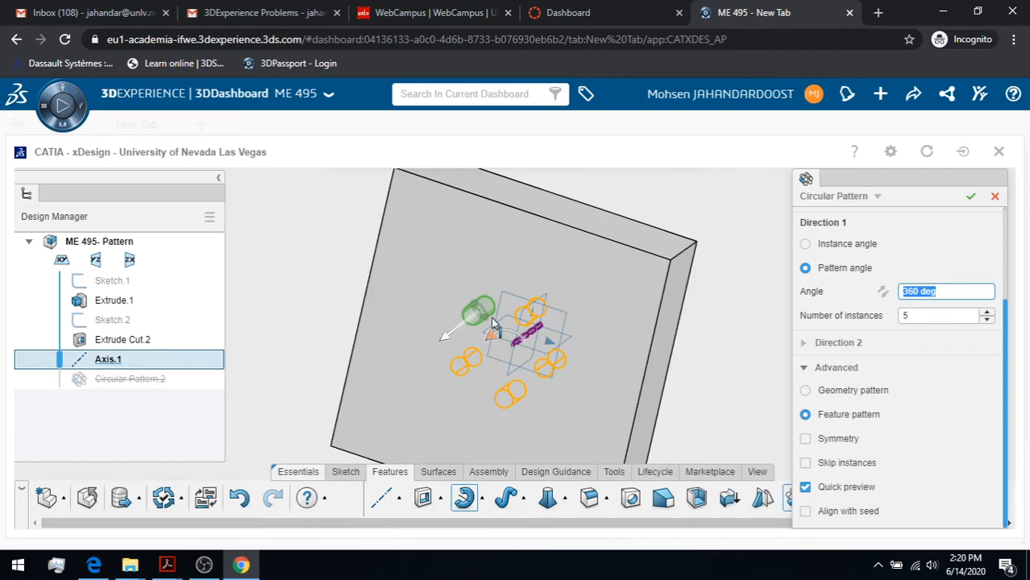
{"action": "double_click", "coordinate": [925, 316]}
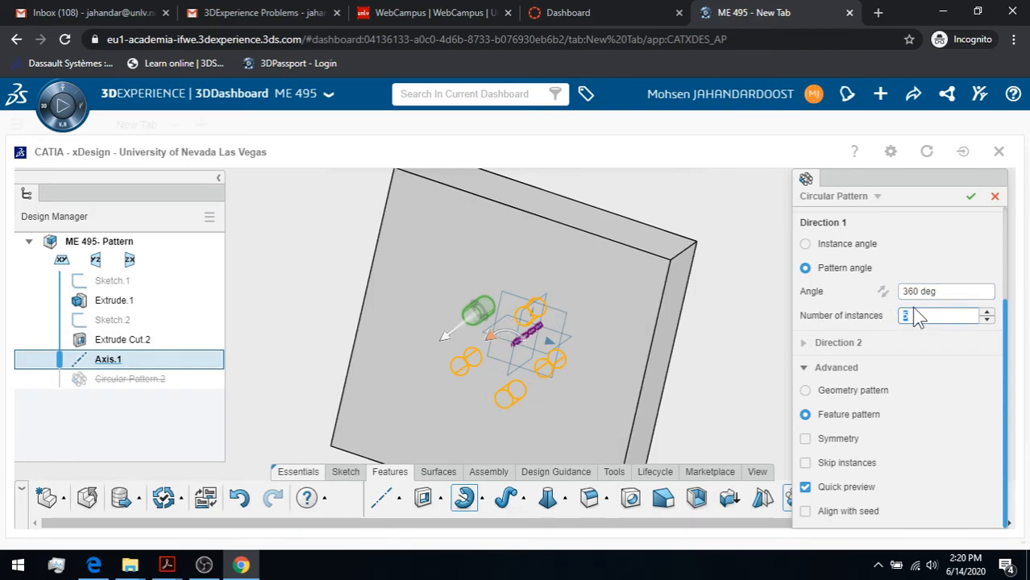
{"action": "type", "text": "4"}
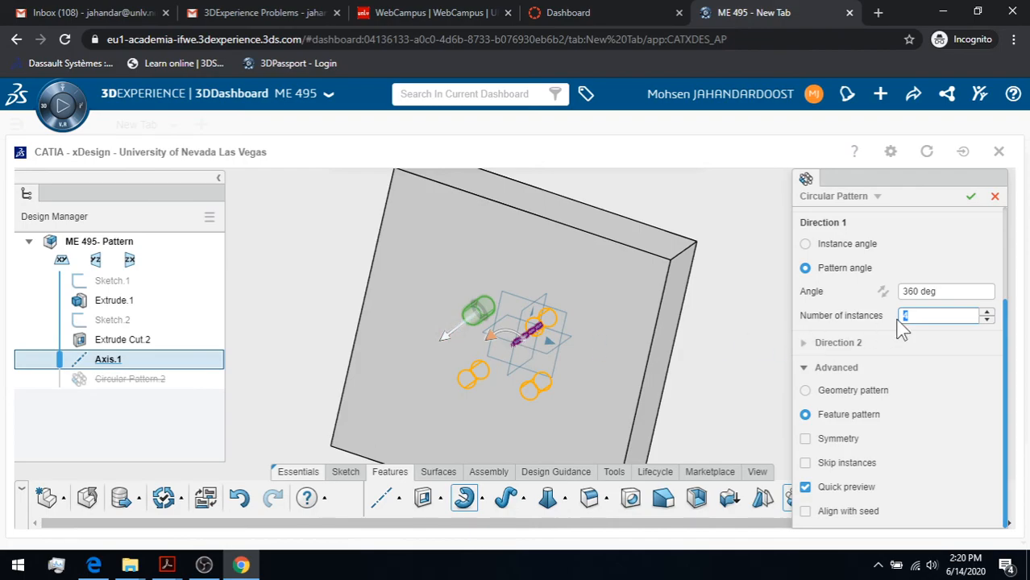
{"action": "type", "text": "6"}
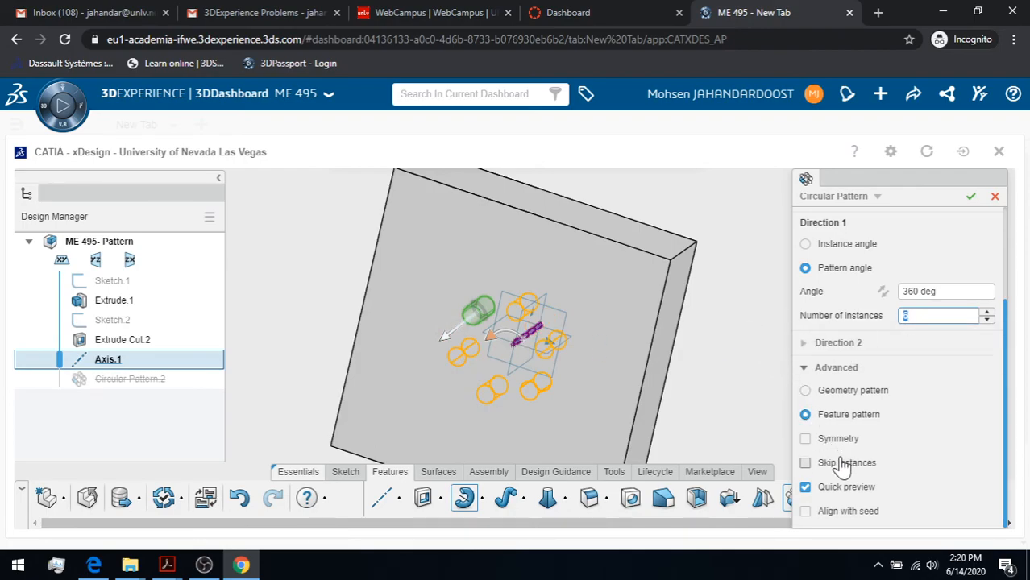
Step: Enable Skip instances with Symmetry off, exclude the two lowest hole instances, and accept the circular pattern
{"action": "left_click", "coordinate": [806, 441]}
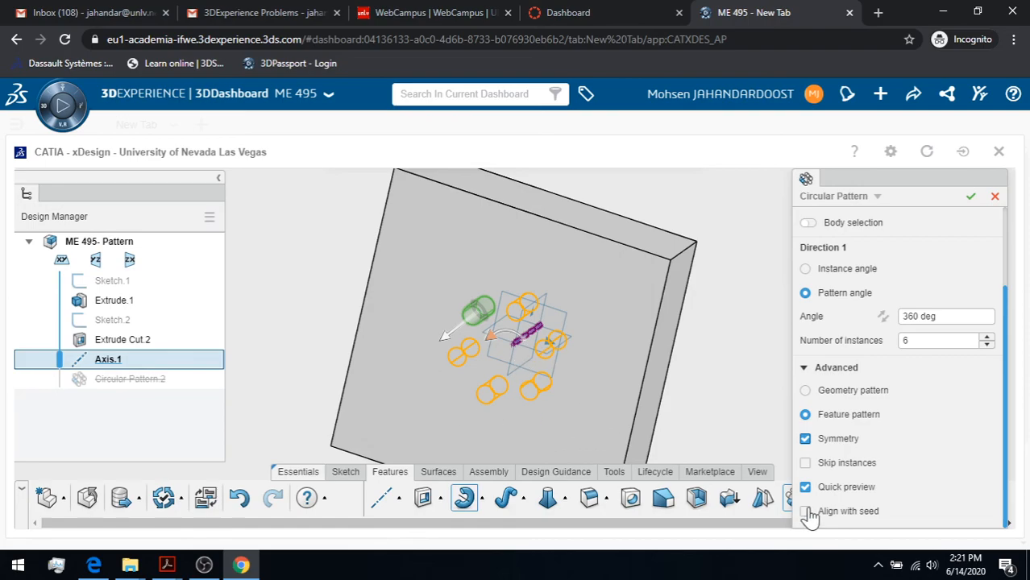
{"action": "left_click", "coordinate": [806, 439]}
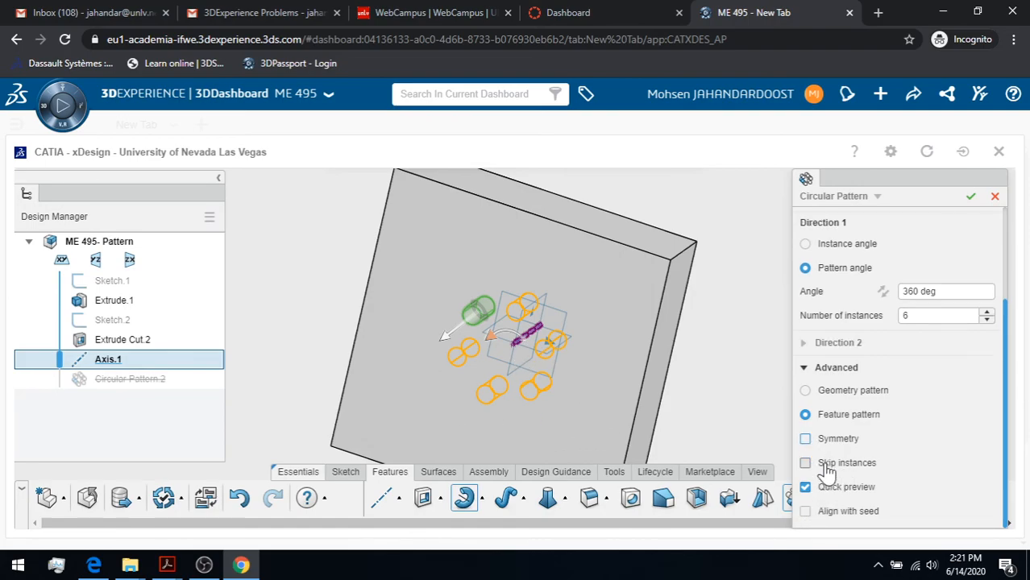
{"action": "left_click", "coordinate": [815, 471]}
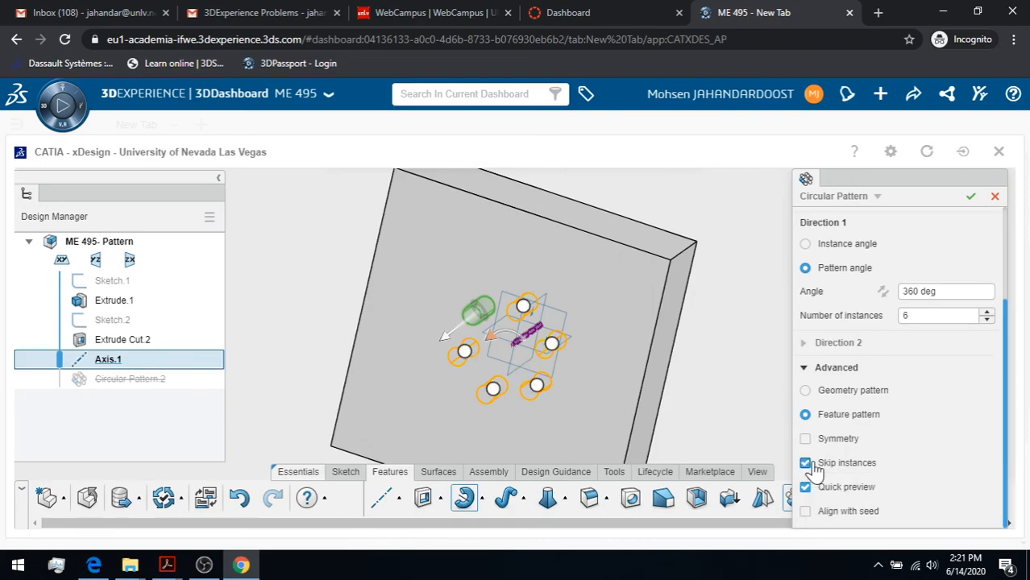
{"action": "left_click", "coordinate": [537, 387]}
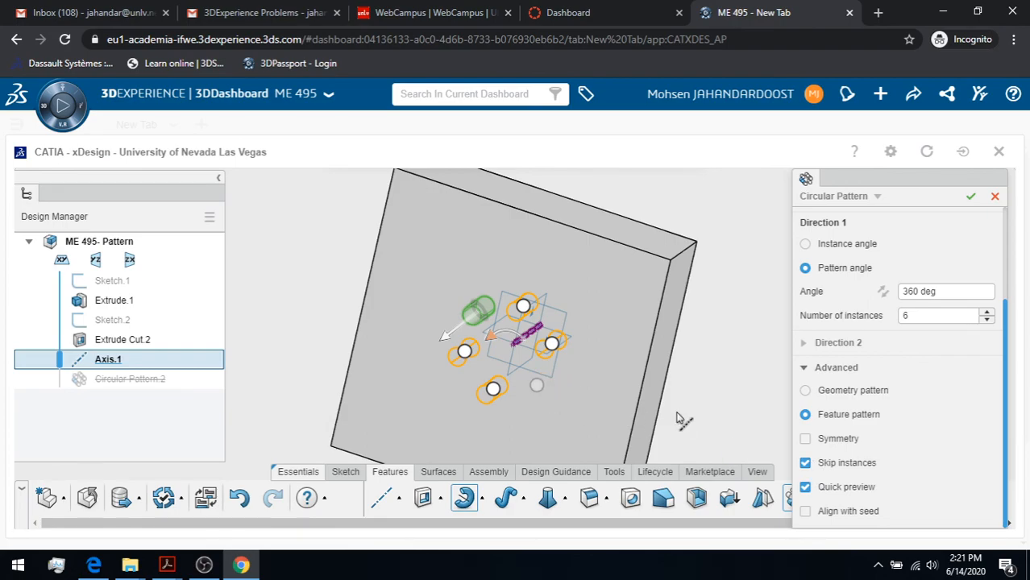
{"action": "left_click", "coordinate": [492, 391]}
{"action": "left_click", "coordinate": [970, 199]}
Step: Set the seed hole's extrude cut to a Blind distance of 100 mm and inspect the depth of the patterned holes
{"action": "middle_click_drag", "start_coordinate": [712, 355], "coordinate": [738, 320]}
{"action": "left_click", "coordinate": [757, 472]}
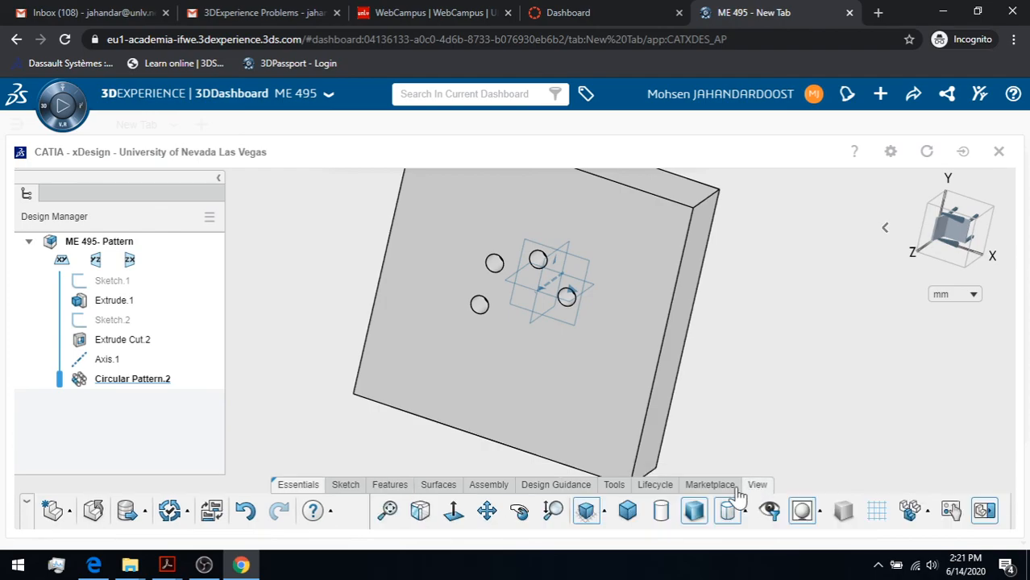
{"action": "left_click", "coordinate": [520, 512]}
{"action": "left_click_drag", "start_coordinate": [534, 379], "coordinate": [572, 359]}
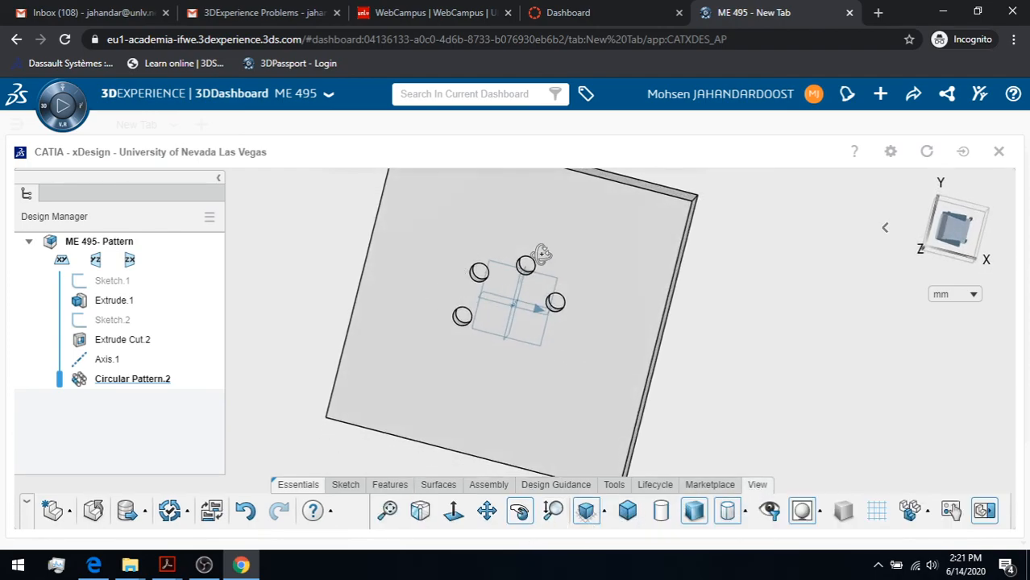
{"action": "left_click", "coordinate": [520, 512]}
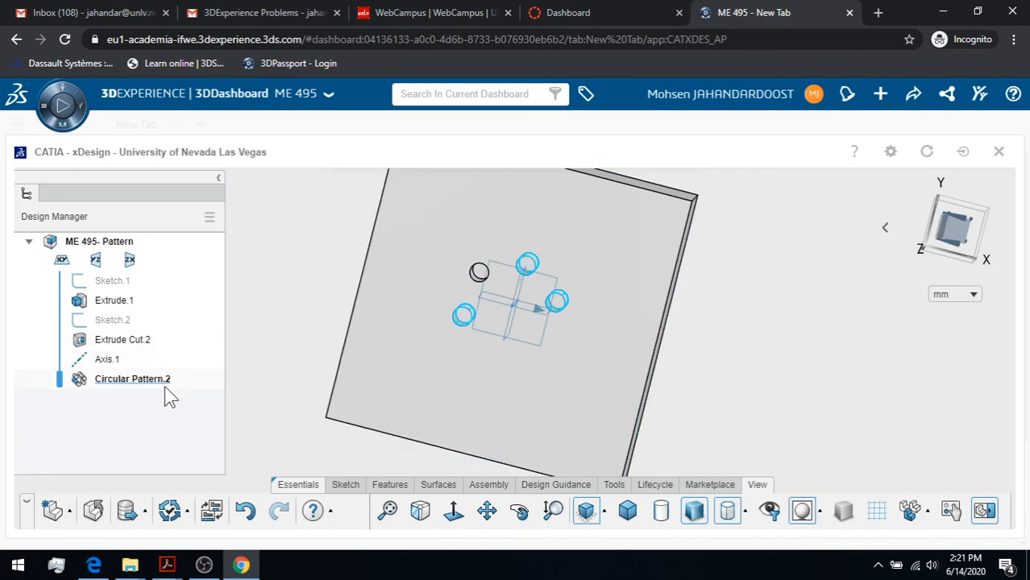
{"action": "left_click", "coordinate": [121, 342]}
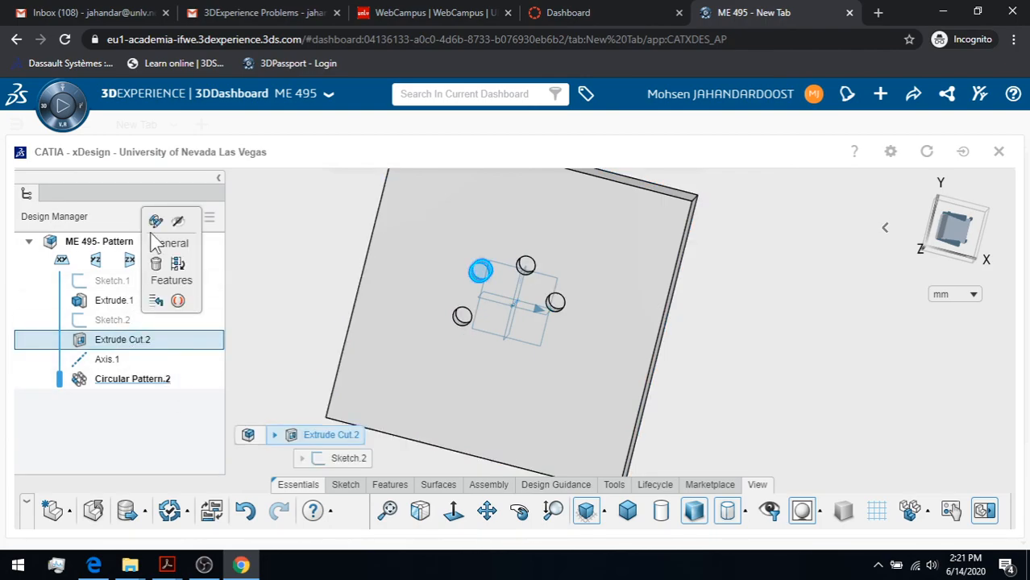
{"action": "left_click", "coordinate": [154, 222]}
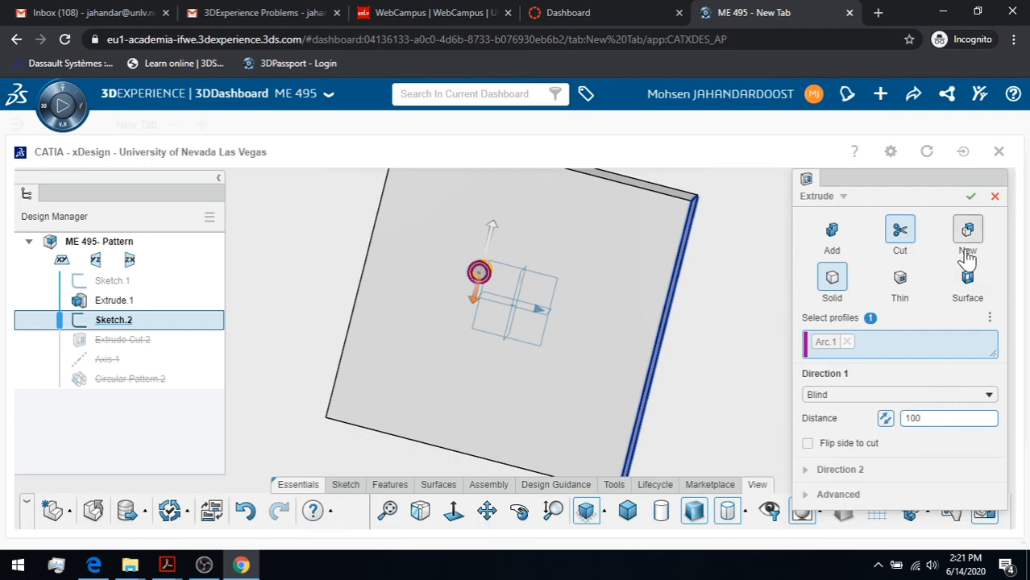
{"action": "key", "text": "Return"}
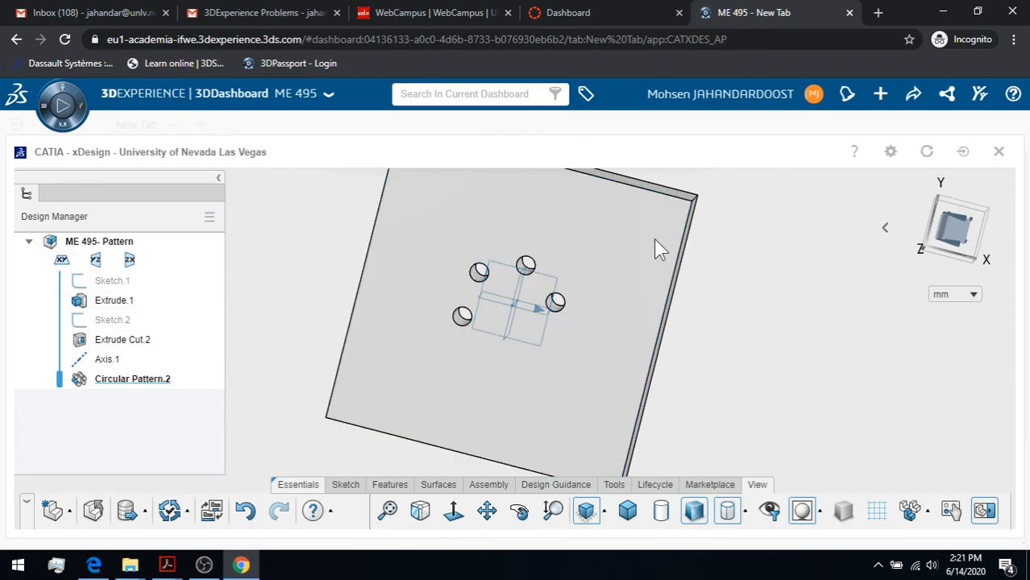
{"action": "left_click", "coordinate": [628, 471]}
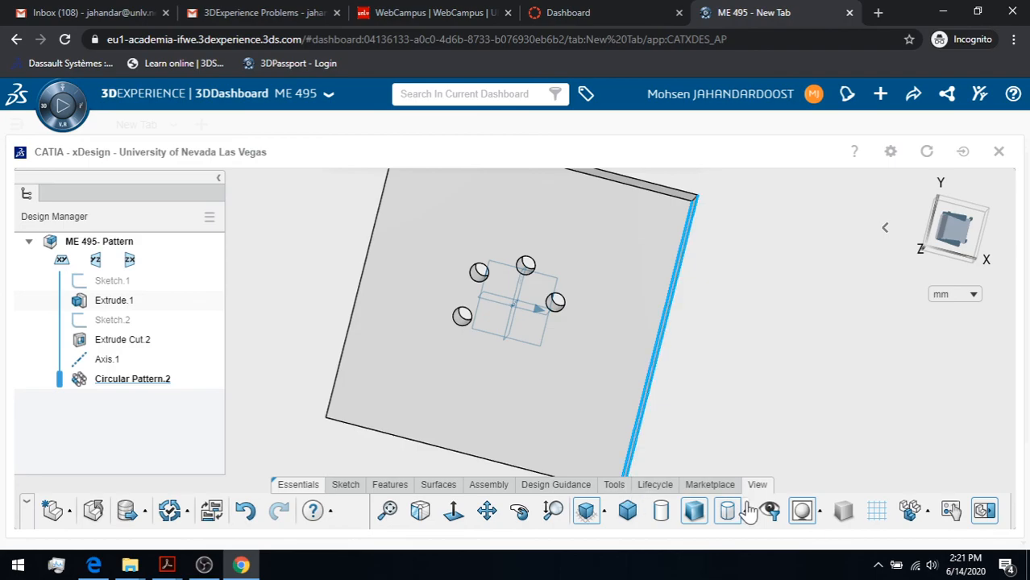
{"action": "left_click", "coordinate": [520, 512]}
{"action": "mouse_move", "coordinate": [552, 398]}
{"action": "left_mouse_down"}
{"action": "mouse_move", "coordinate": [556, 376]}
{"action": "mouse_move", "coordinate": [555, 385]}
{"action": "left_mouse_up"}
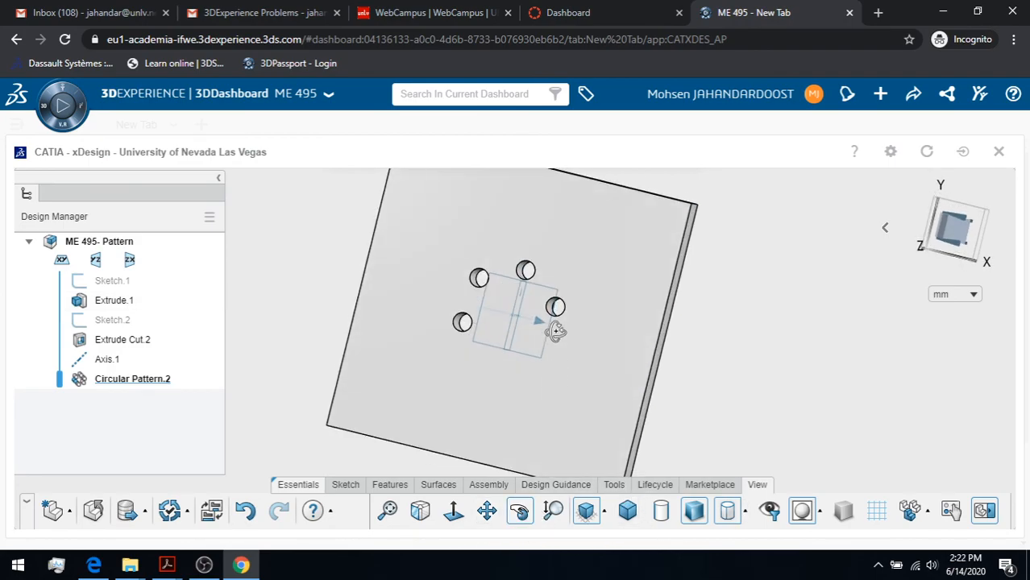
{"action": "left_click", "coordinate": [519, 513]}
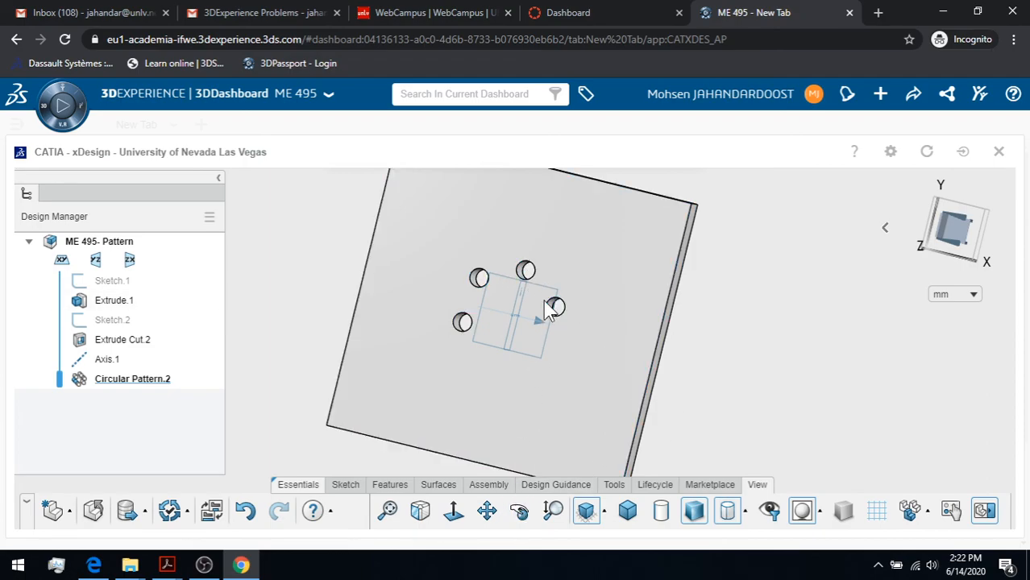